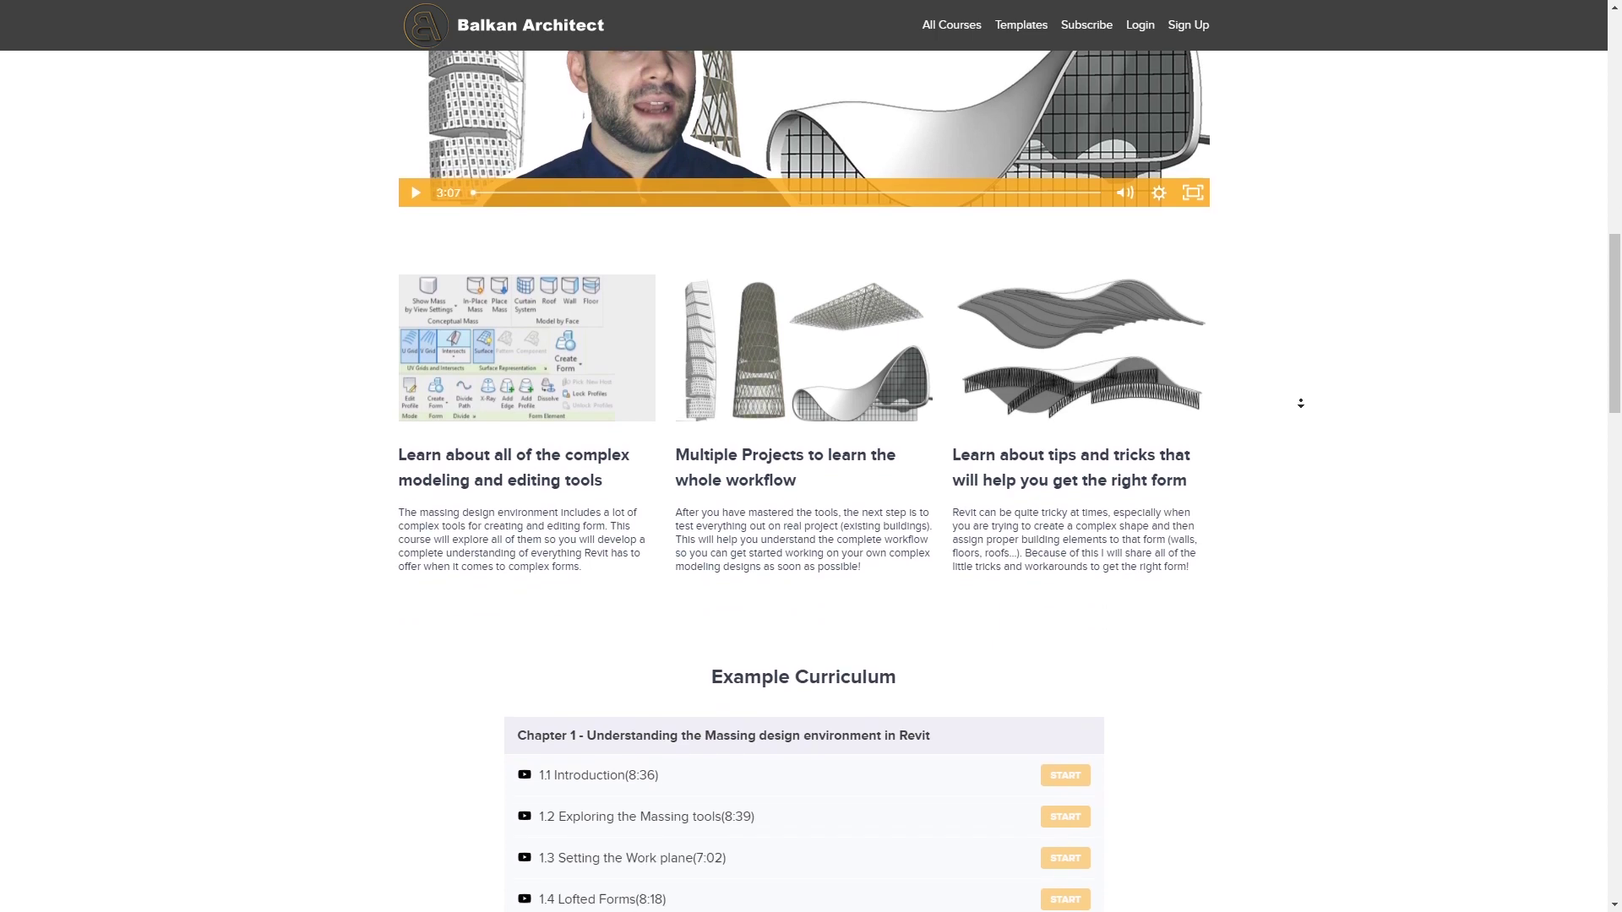
scroll(1301, 403, "down", 6)
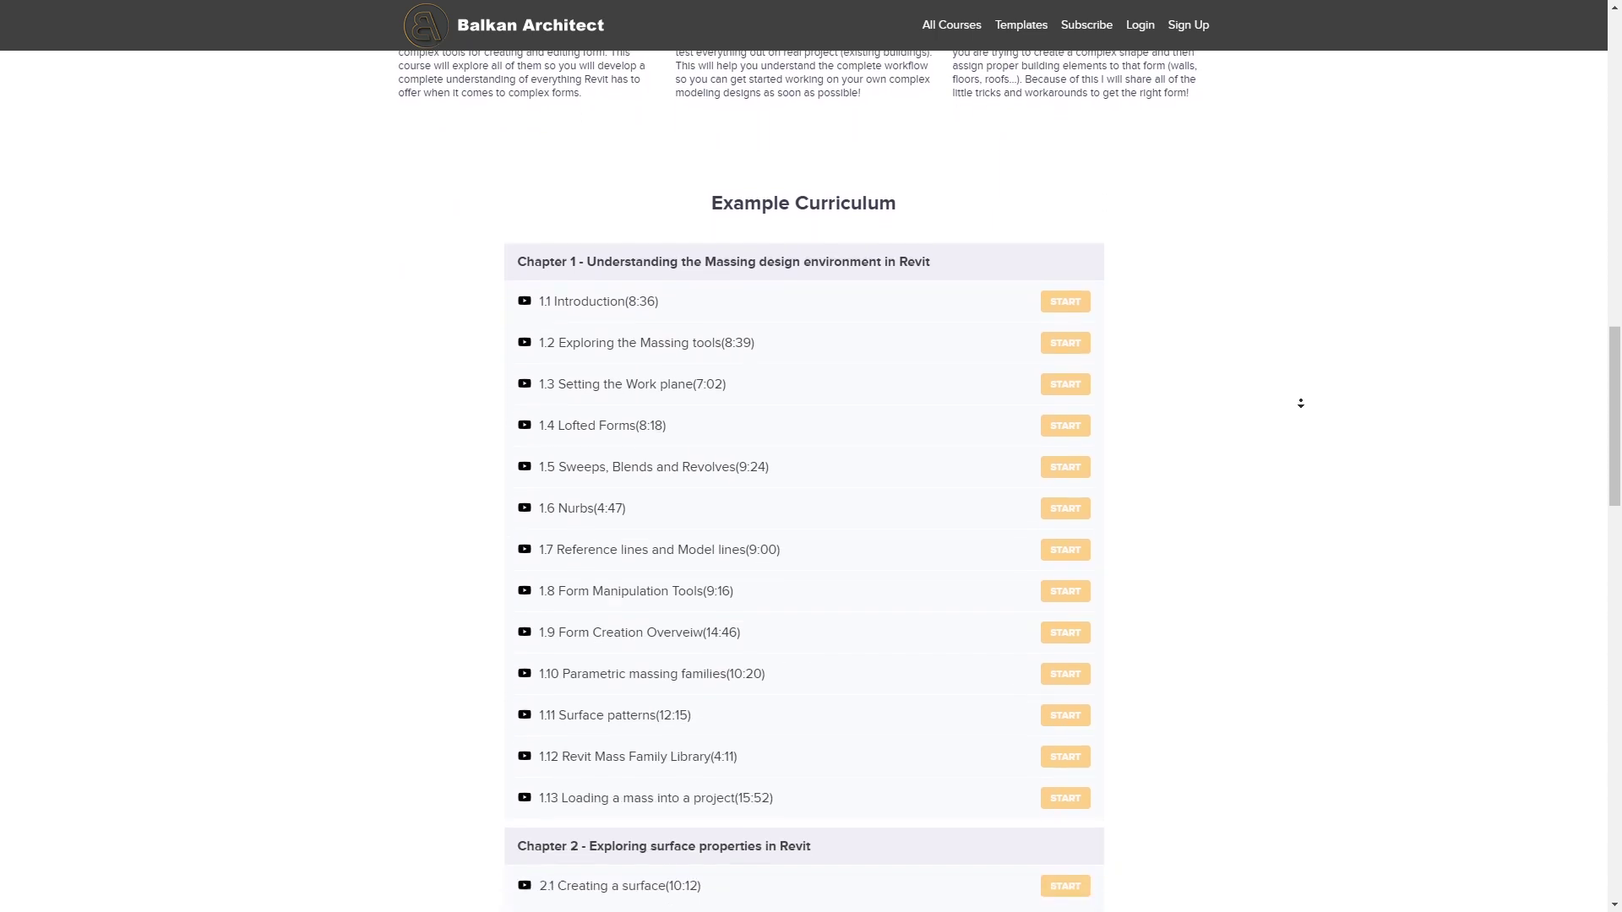
scroll(1301, 403, "down", 6)
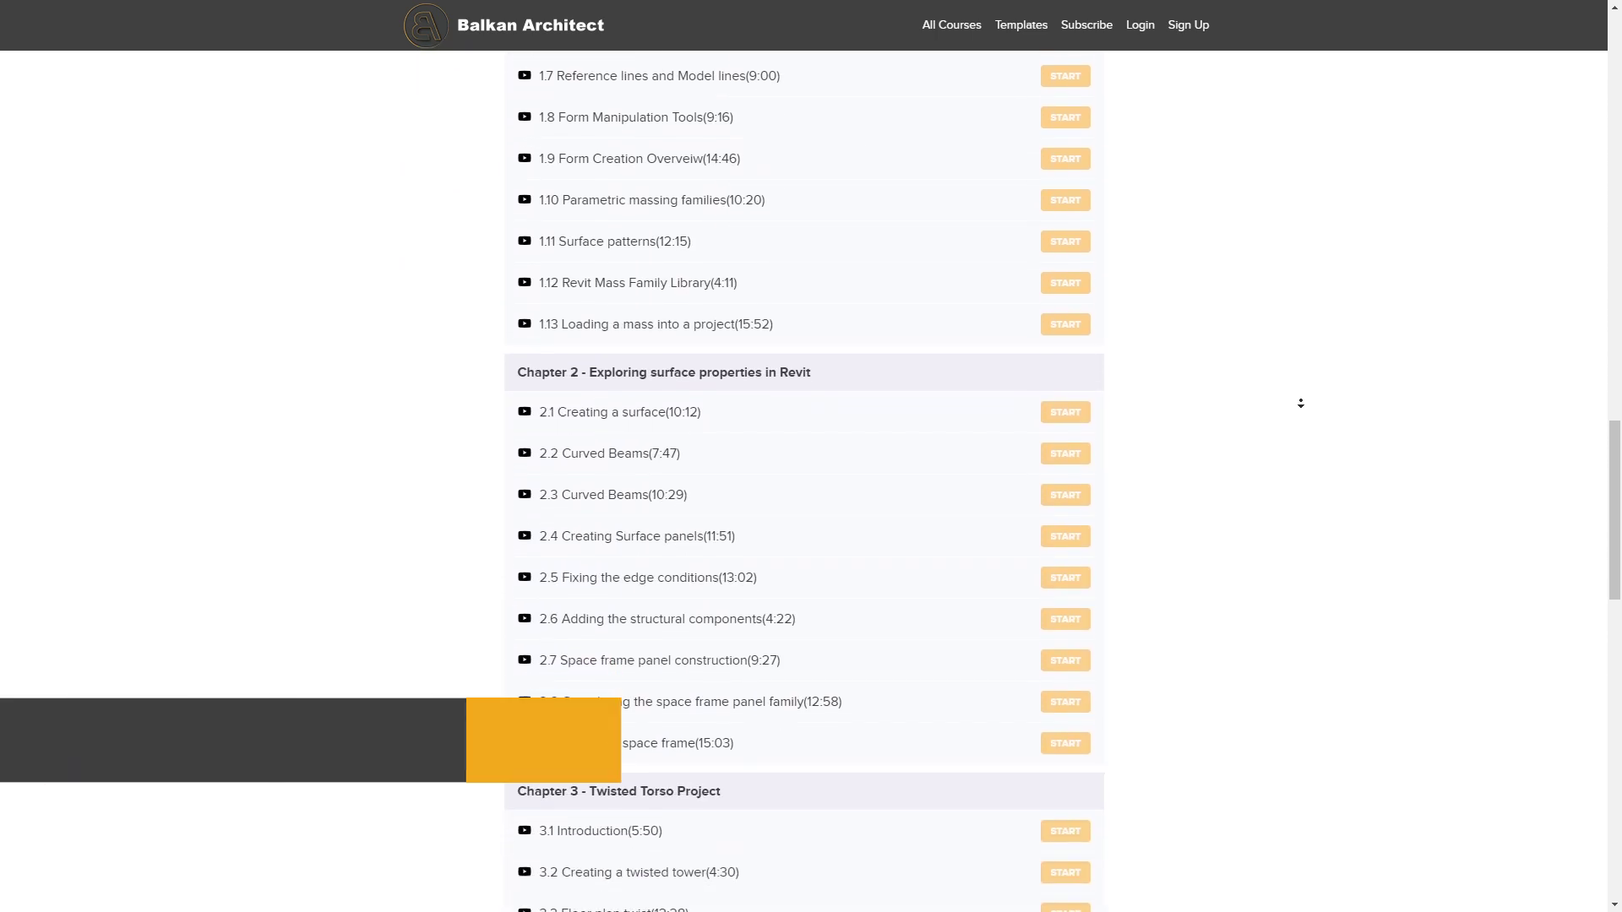
scroll(1301, 403, "down", 3)
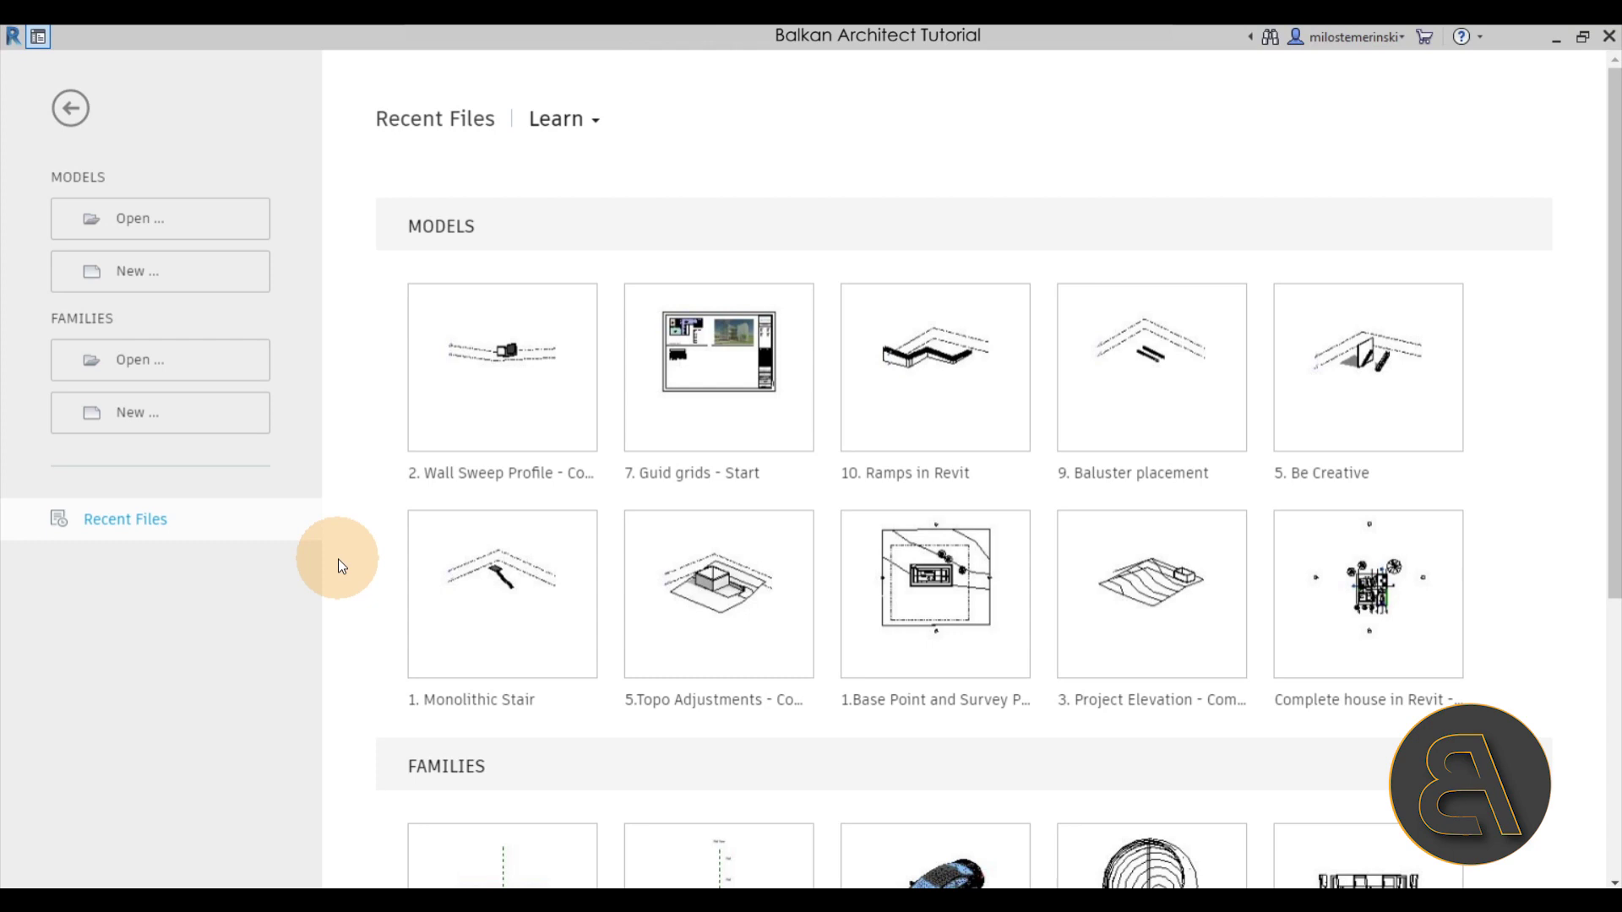
Step: Create a new project from the Custom Balkan Architect Template - Metric
left_click(191, 287)
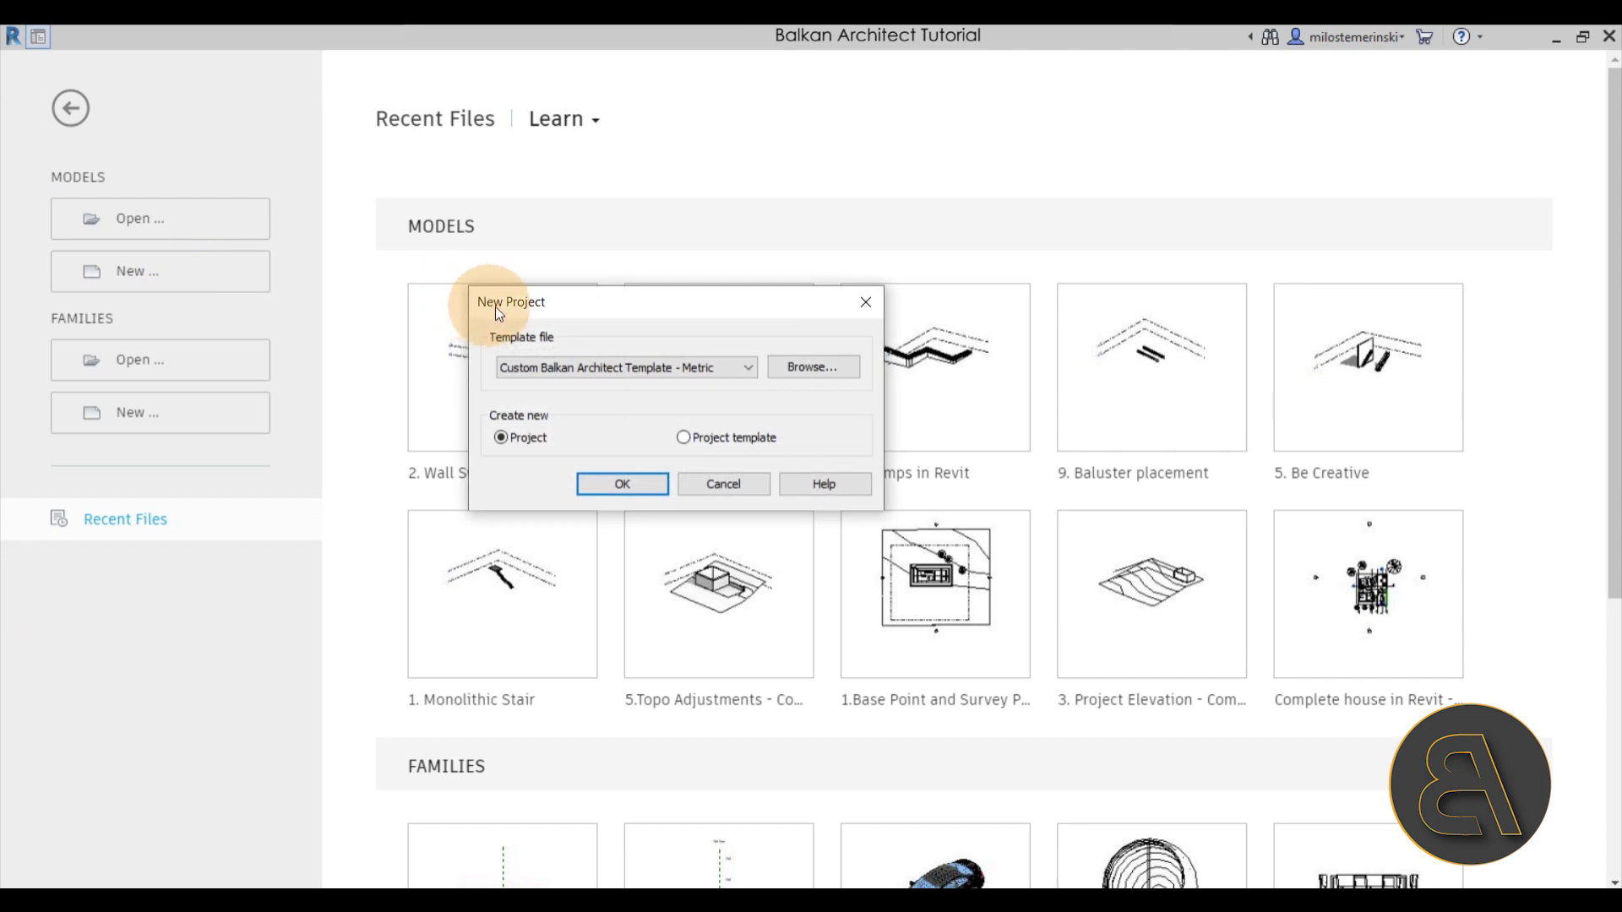
left_click(574, 370)
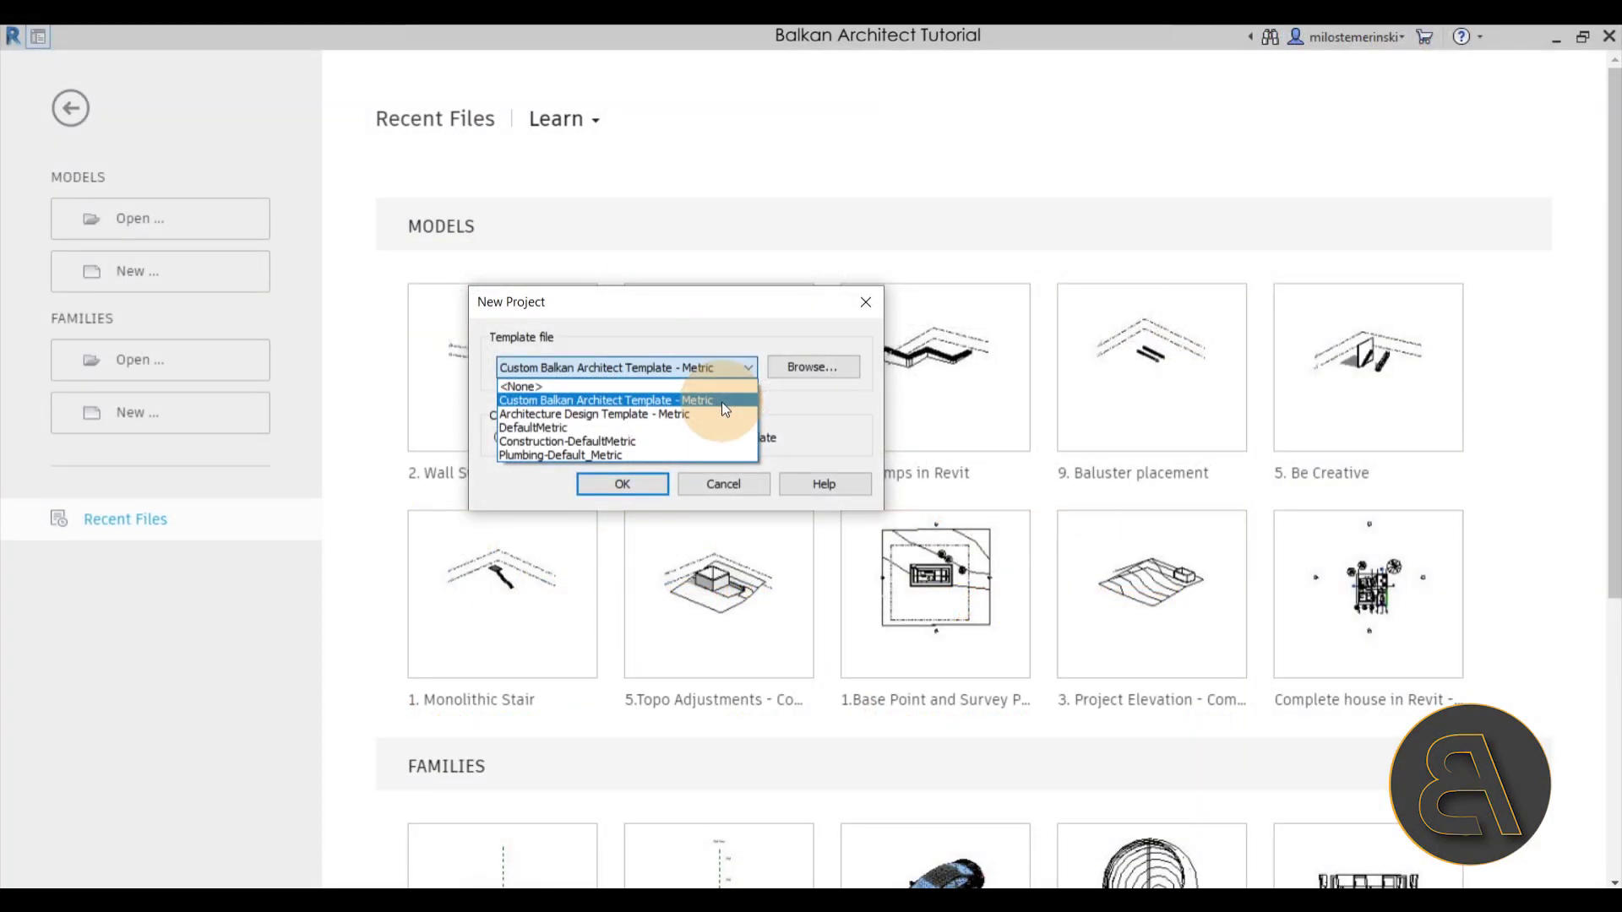
left_click(721, 400)
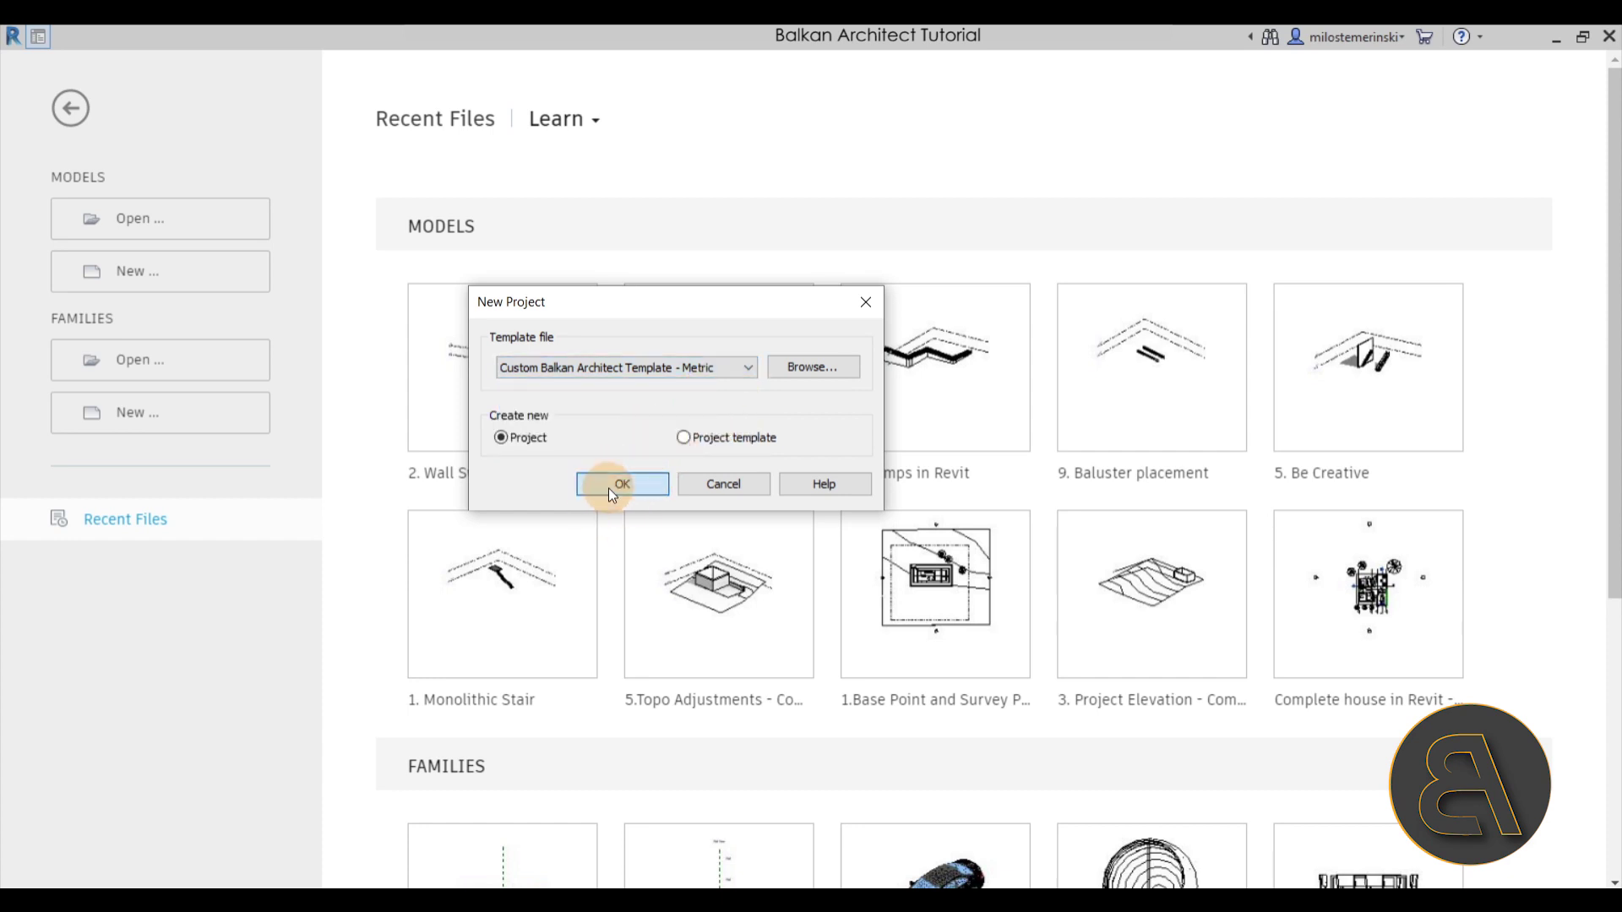
left_click(608, 489)
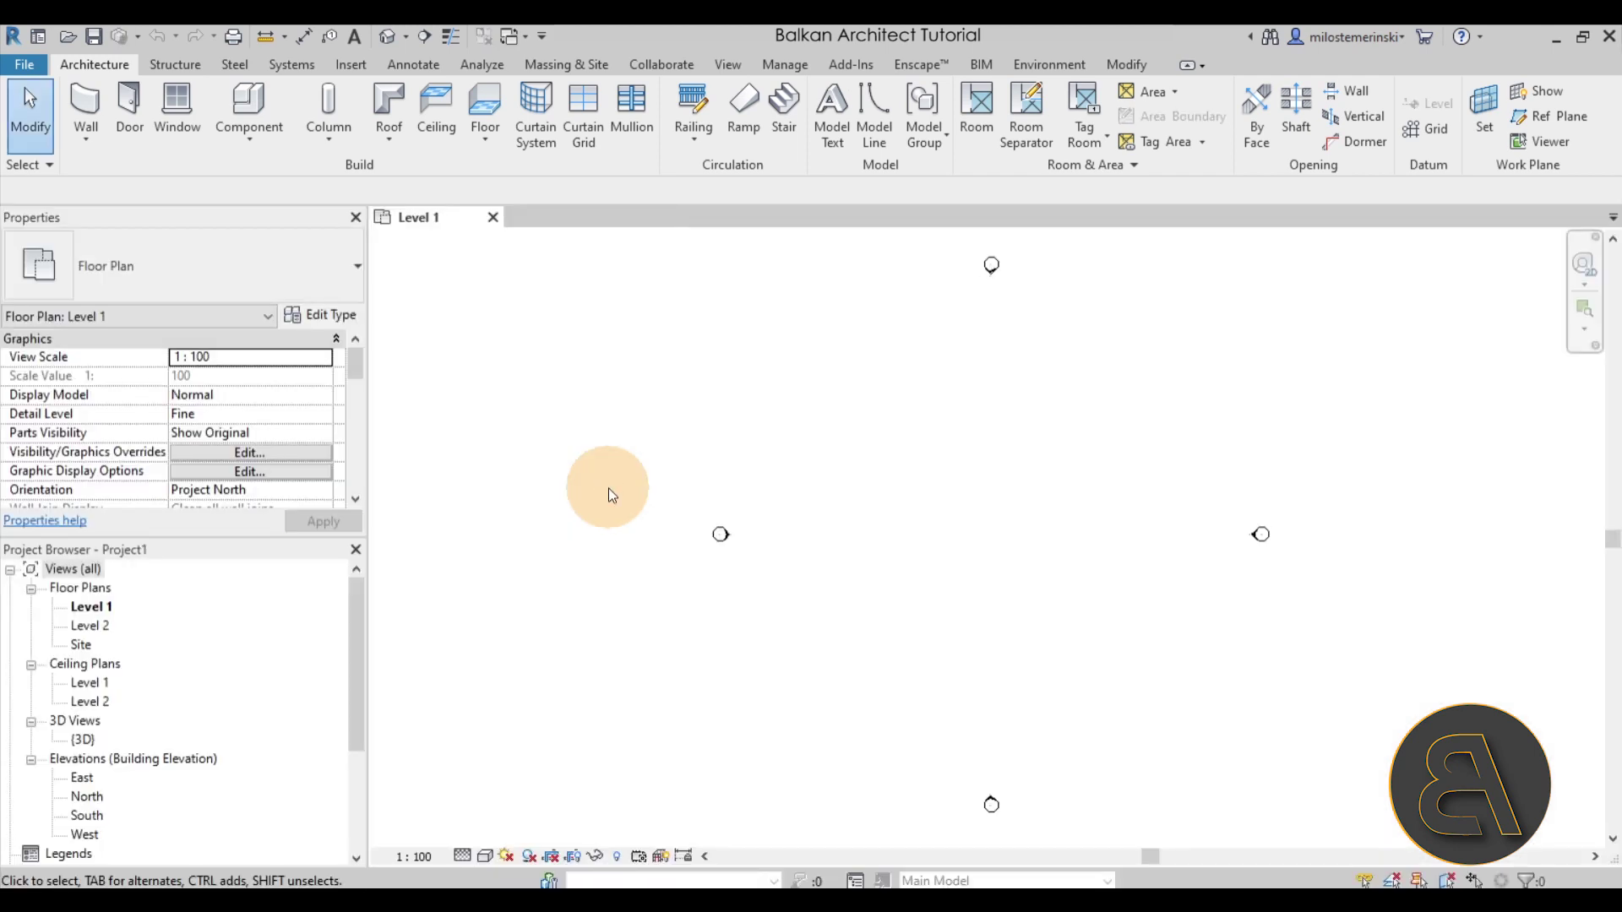
Step: Turn on the display of mass form and floors, and start an in-place mass with the default name
middle_click_drag(1035, 512, 858, 511)
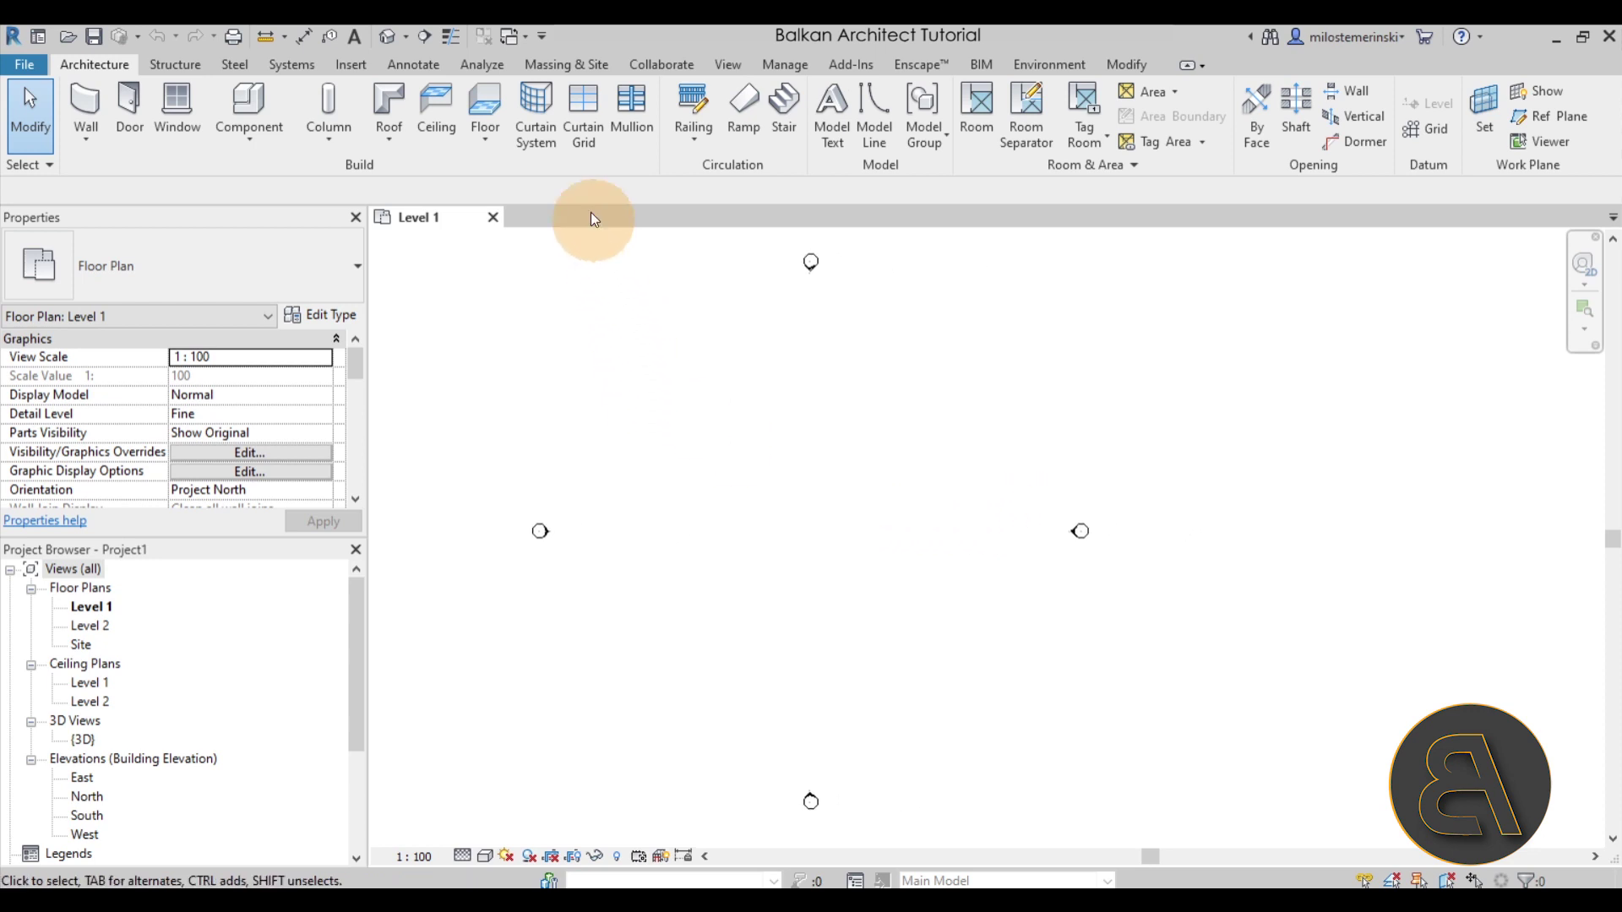
left_click(545, 68)
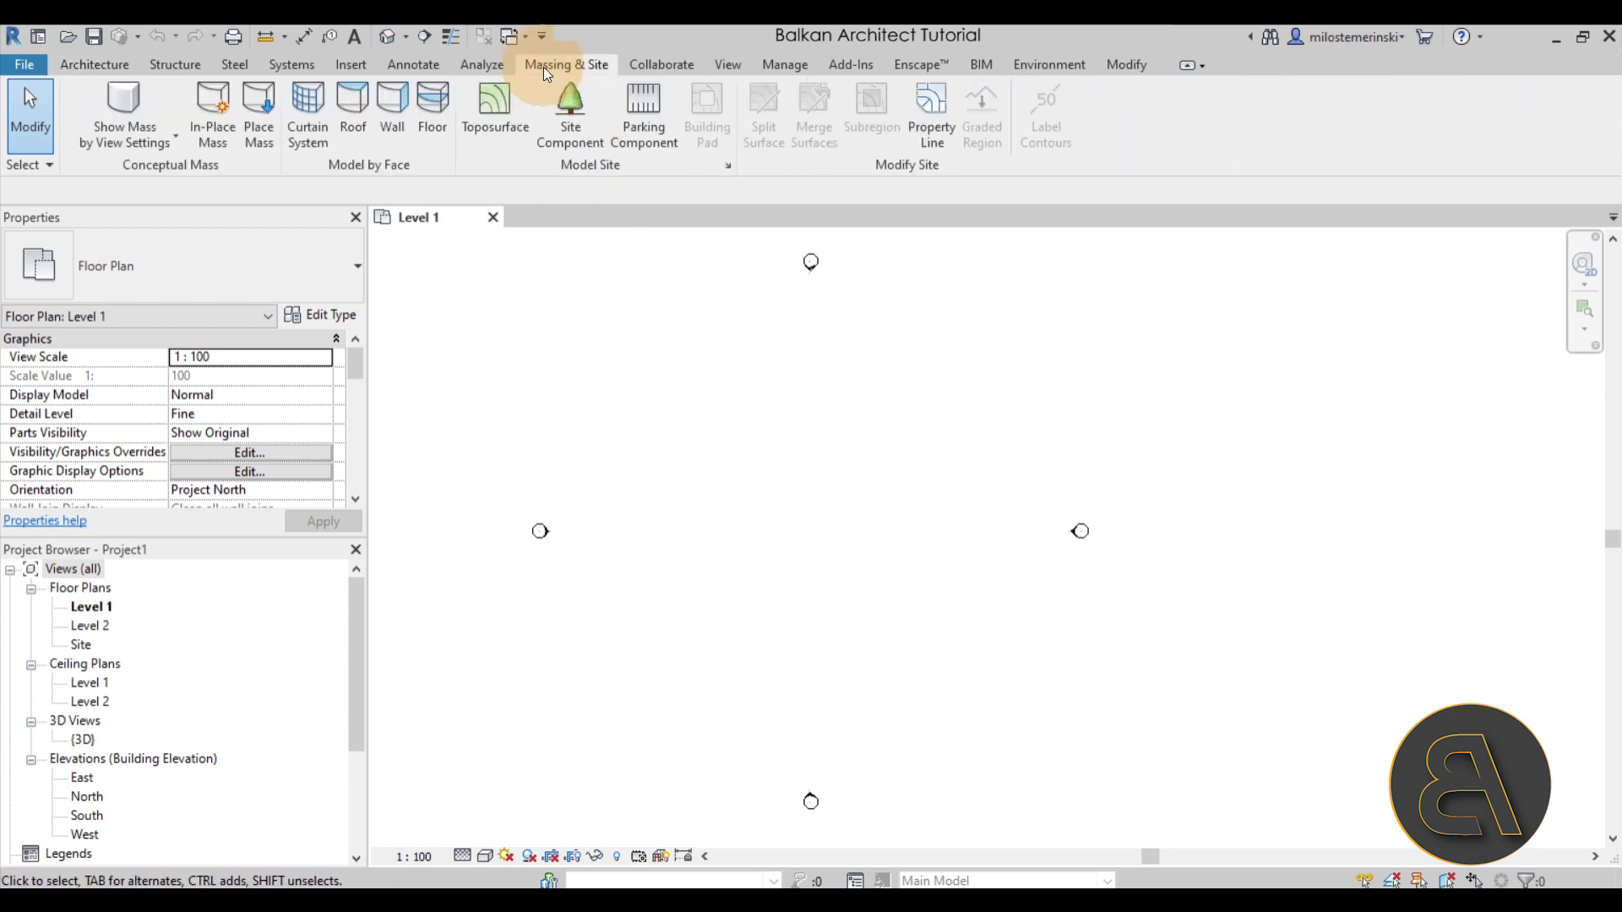
left_click(118, 104)
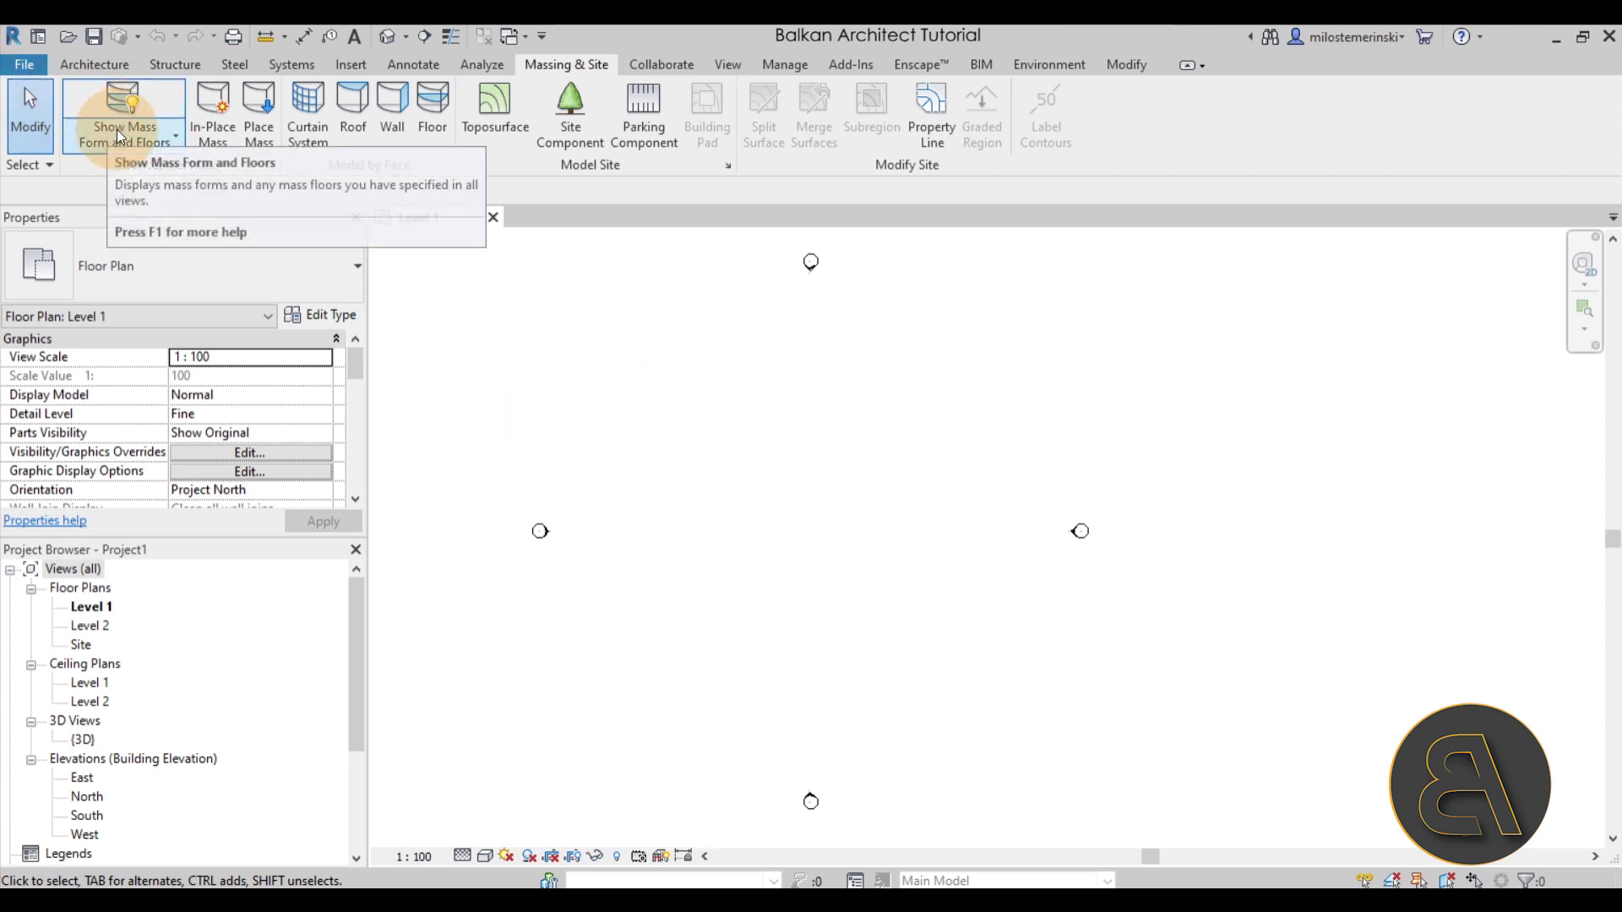
left_click(206, 145)
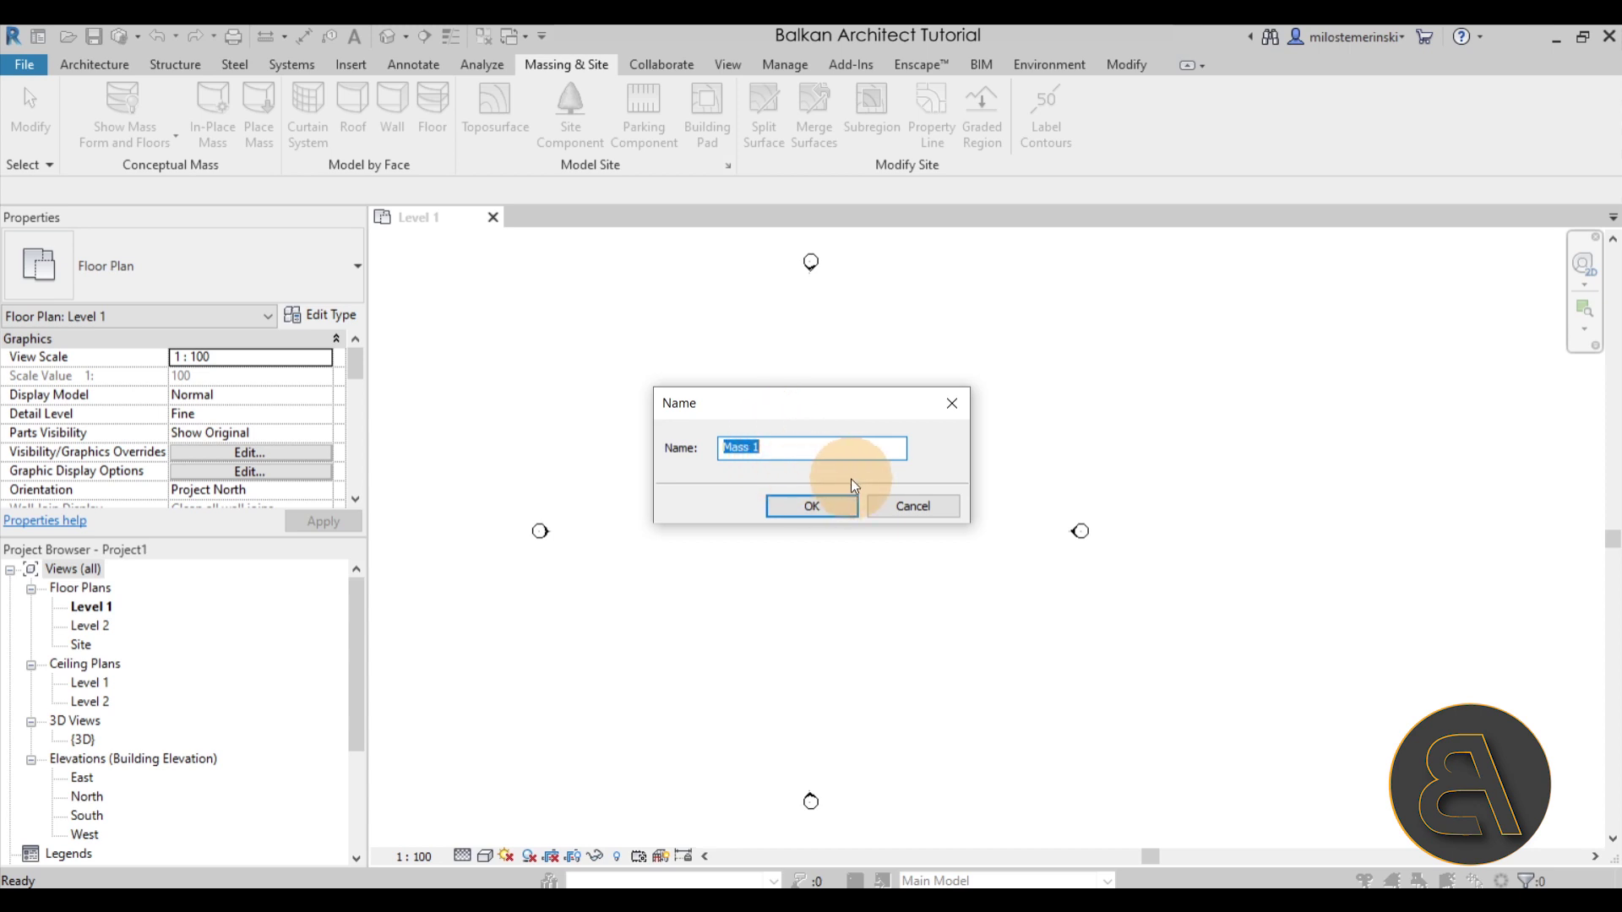
left_click(819, 508)
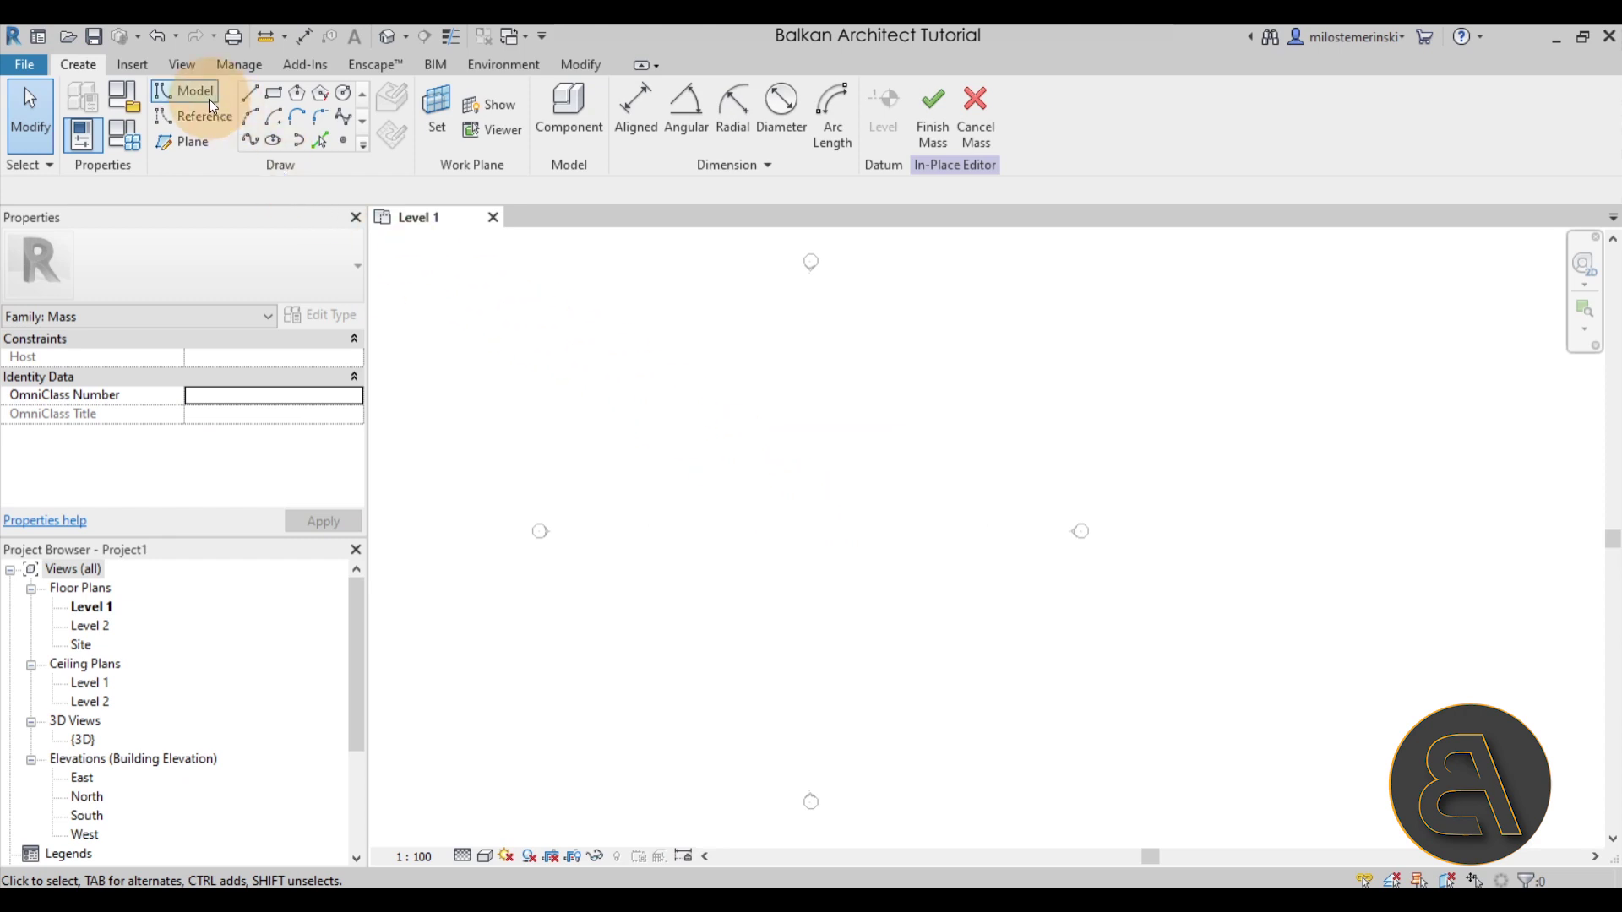
Step: Draw a 38 by 6 rectangle of model lines on Level 1 between the elevation markers
left_click(273, 93)
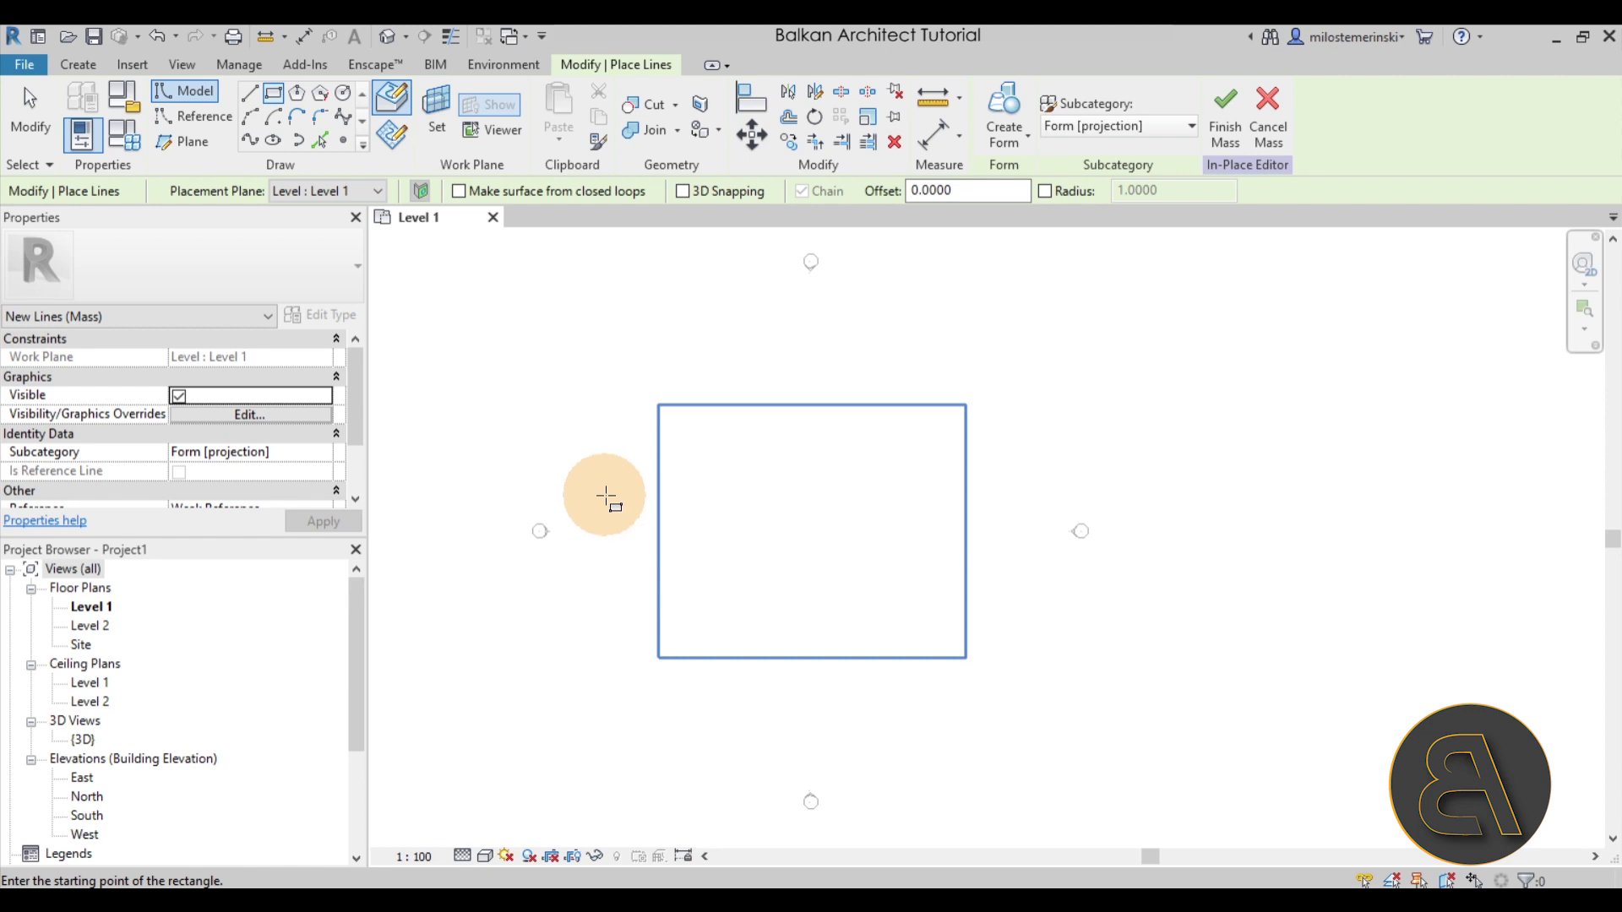
left_click(604, 495)
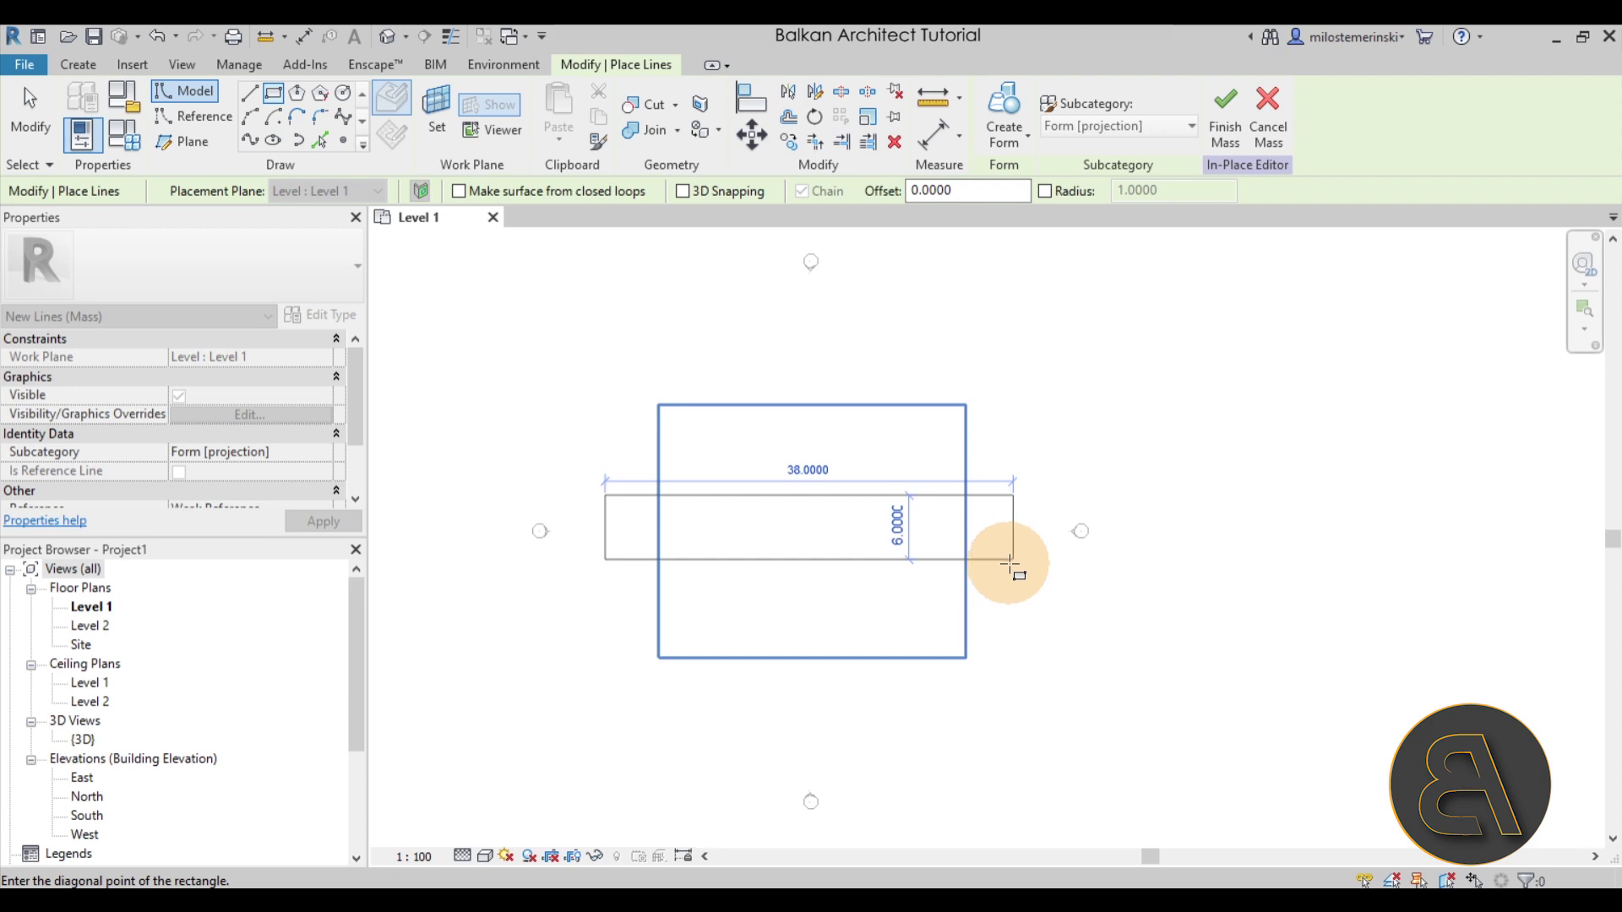
left_click(1011, 561)
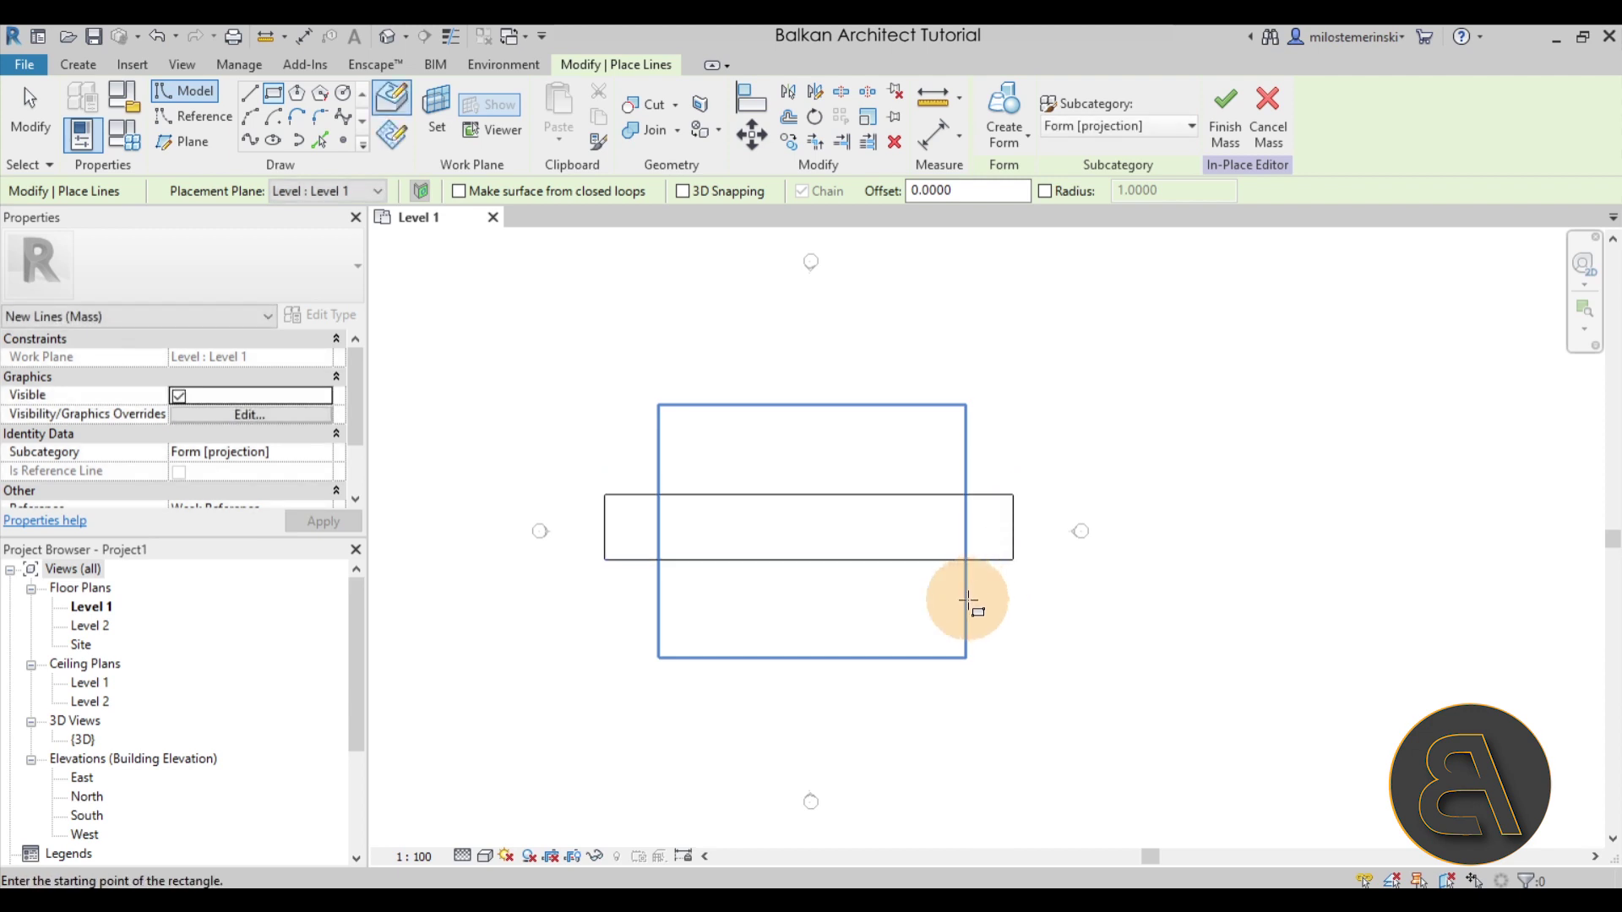
key("Escape")
key("Escape")
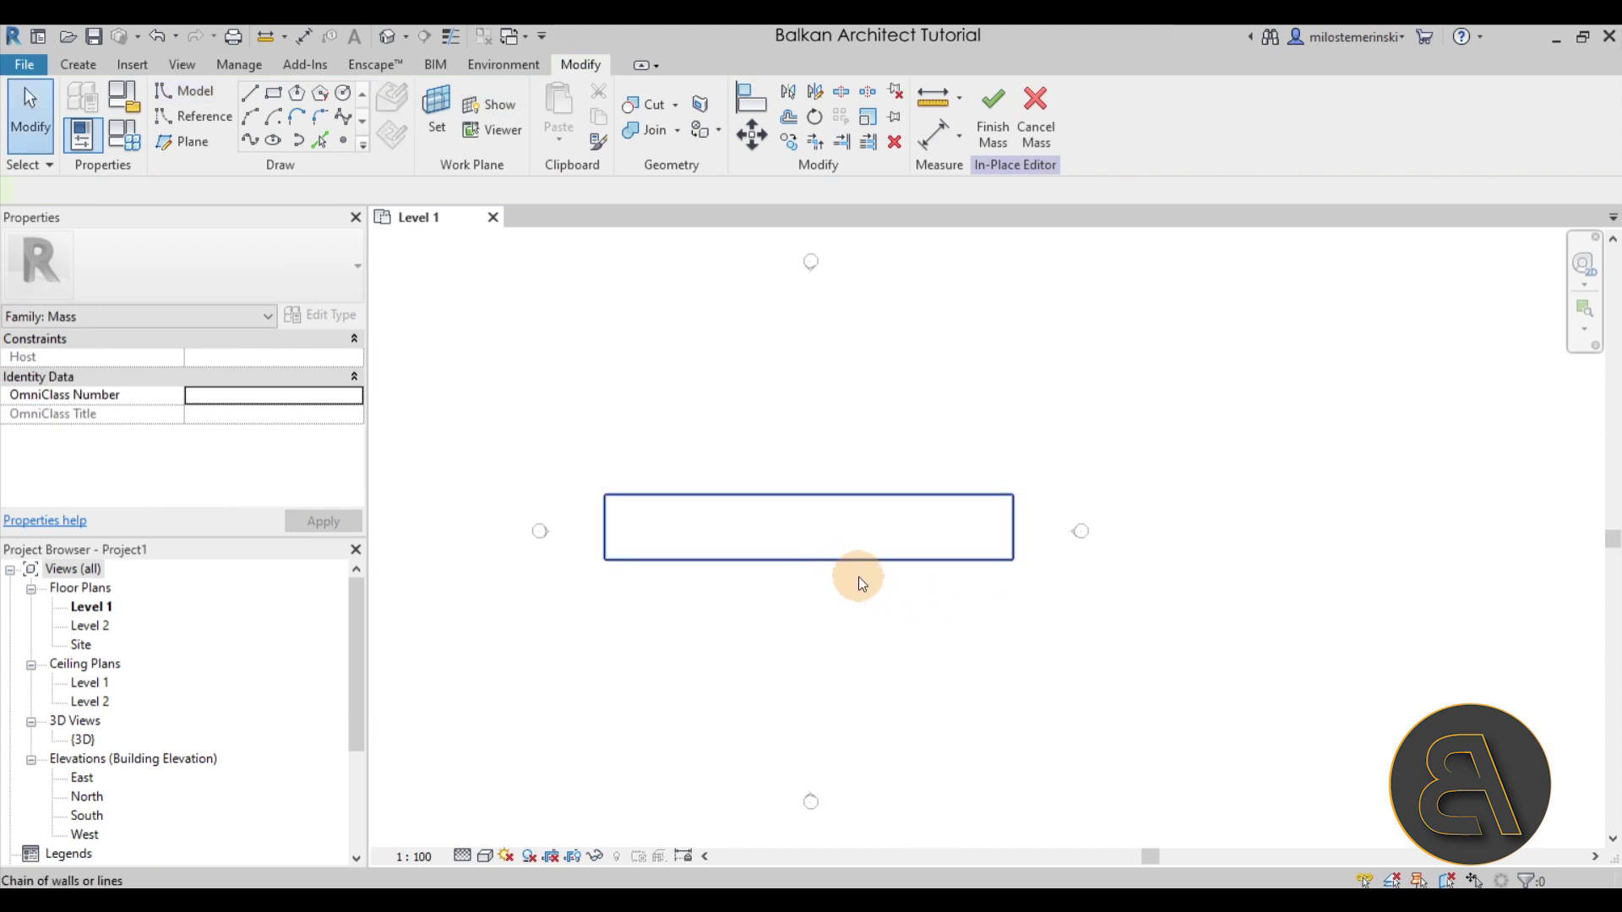
Step: Move the whole rectangle chain slightly so it sits roughly centred between the elevation markers
left_click(860, 579)
left_click_drag(859, 570, 869, 595)
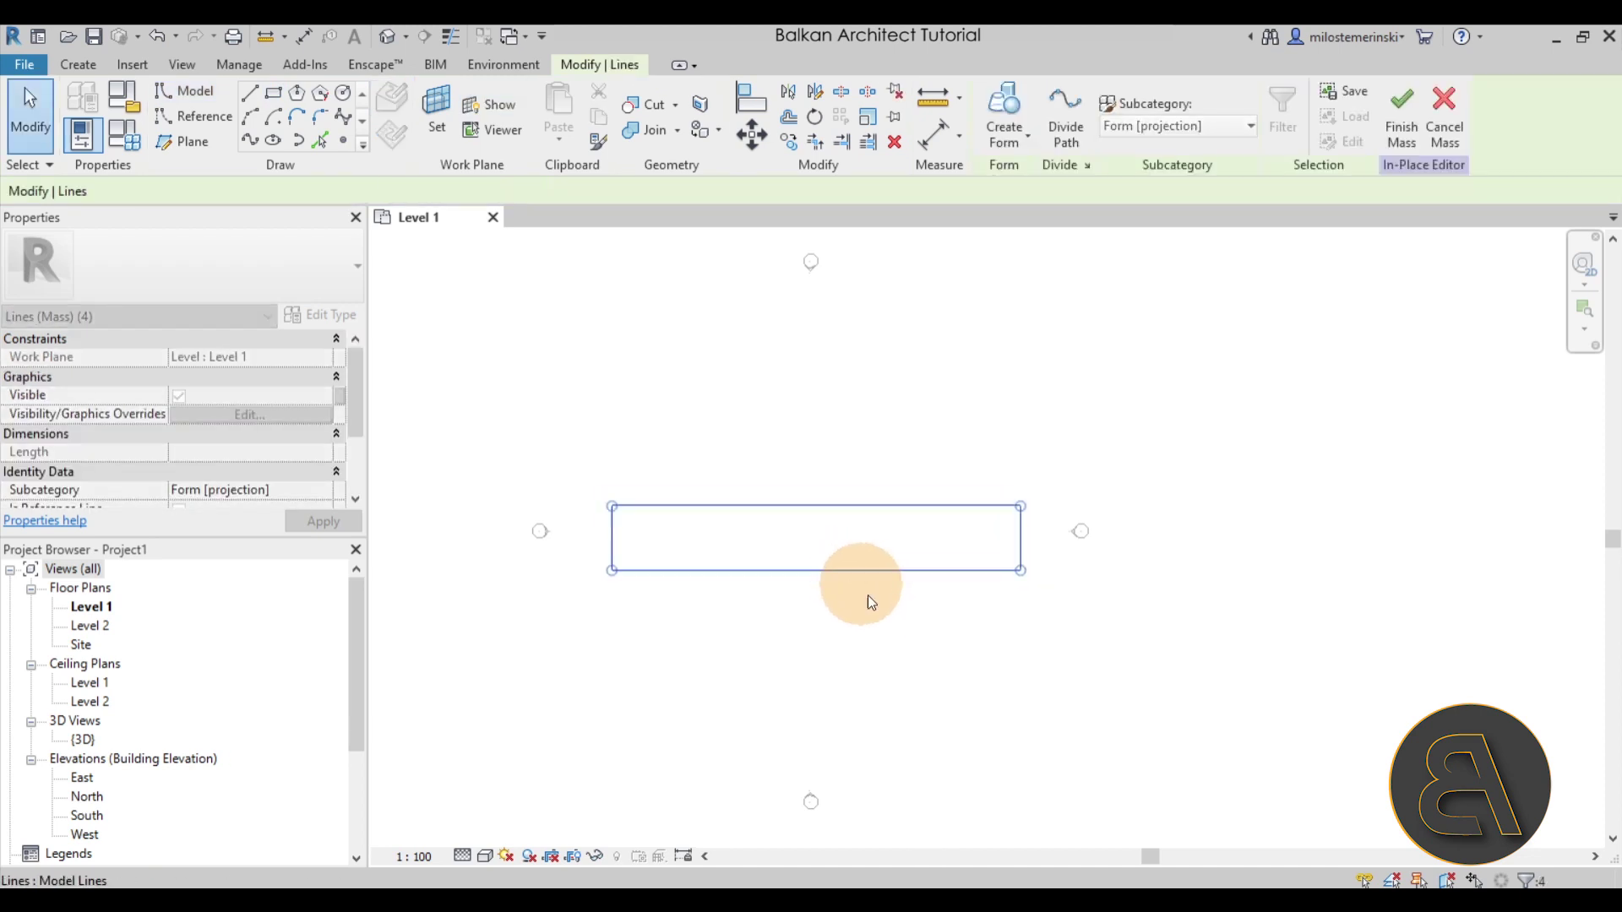
left_click(916, 637)
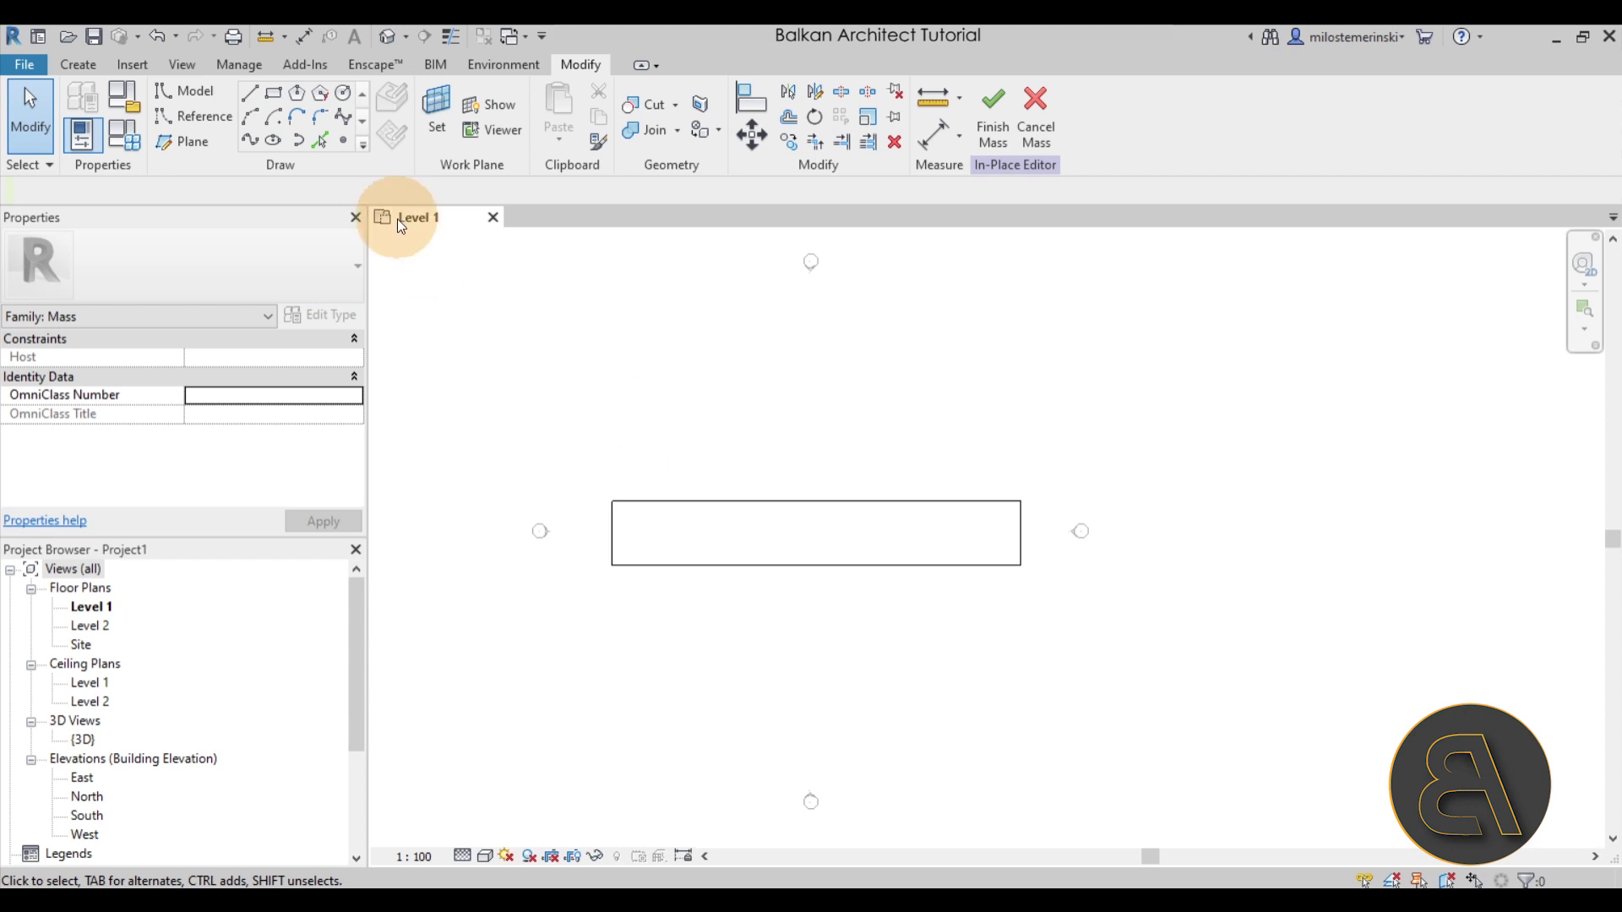
Step: Draw a vertical reference plane through the rectangle's midpoint, extending beyond both its upper and lower edges
left_click(195, 144)
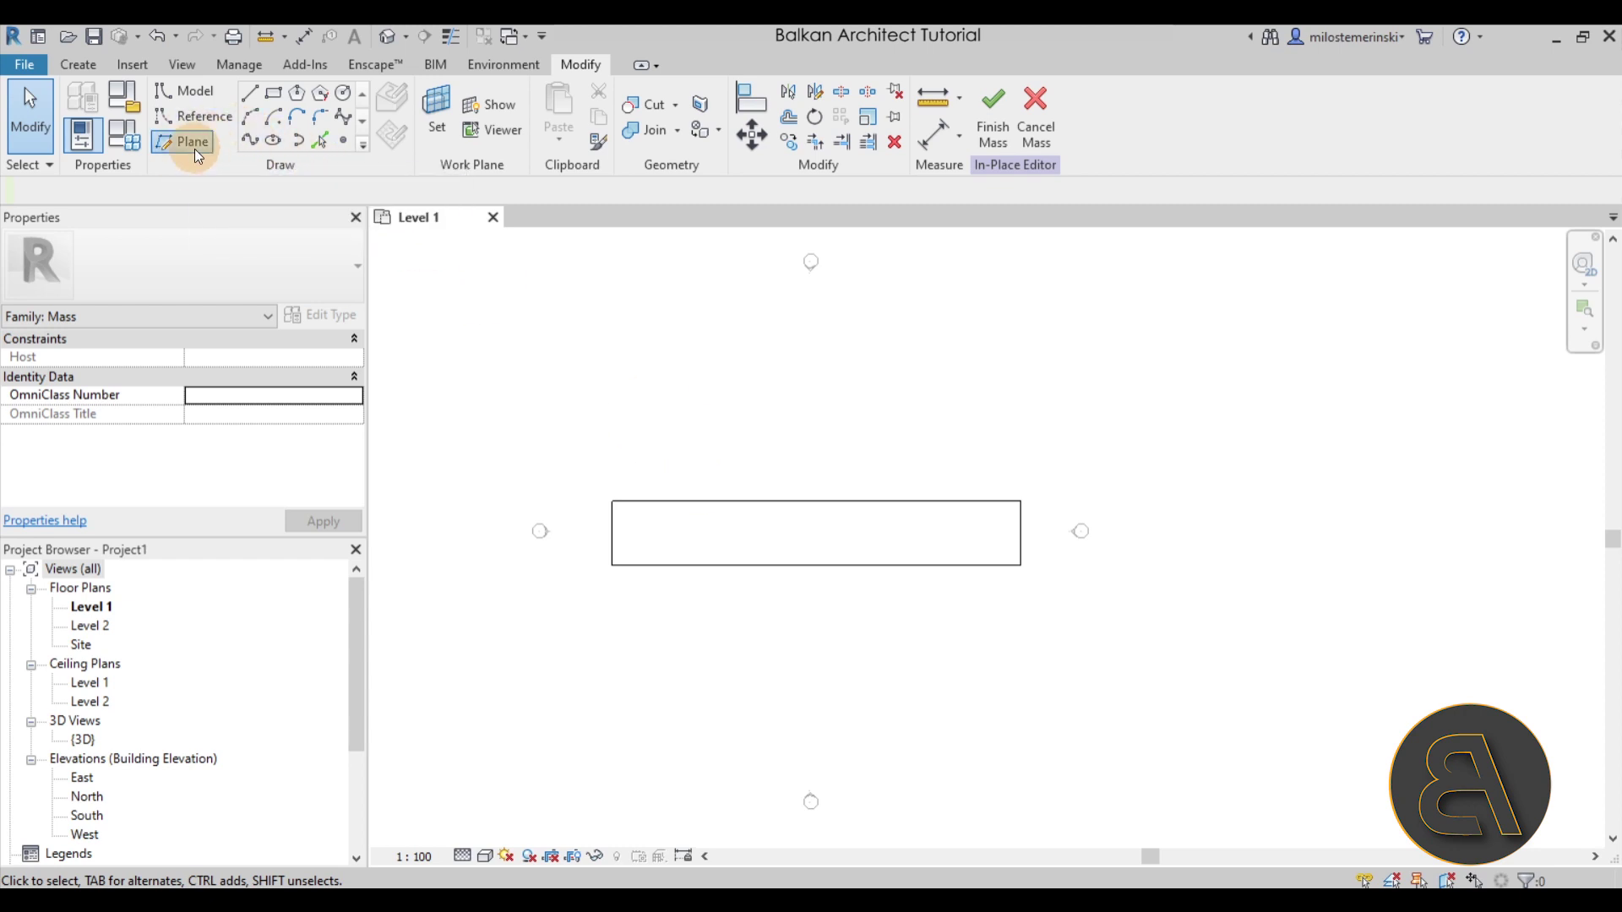
left_click(812, 501)
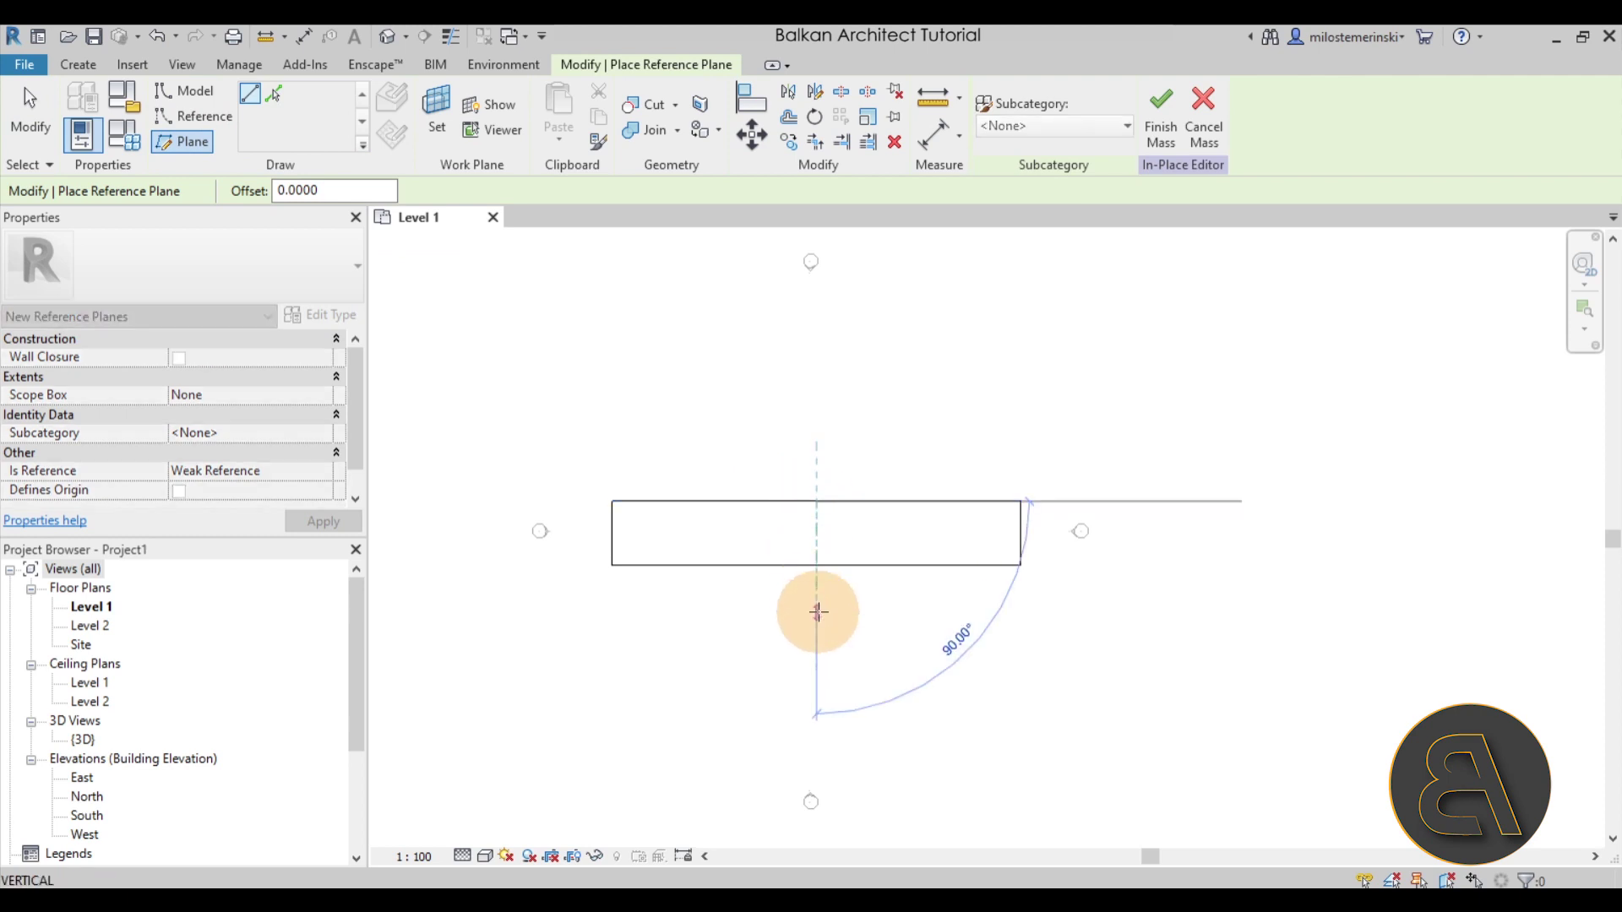
left_click(818, 612)
key("Escape")
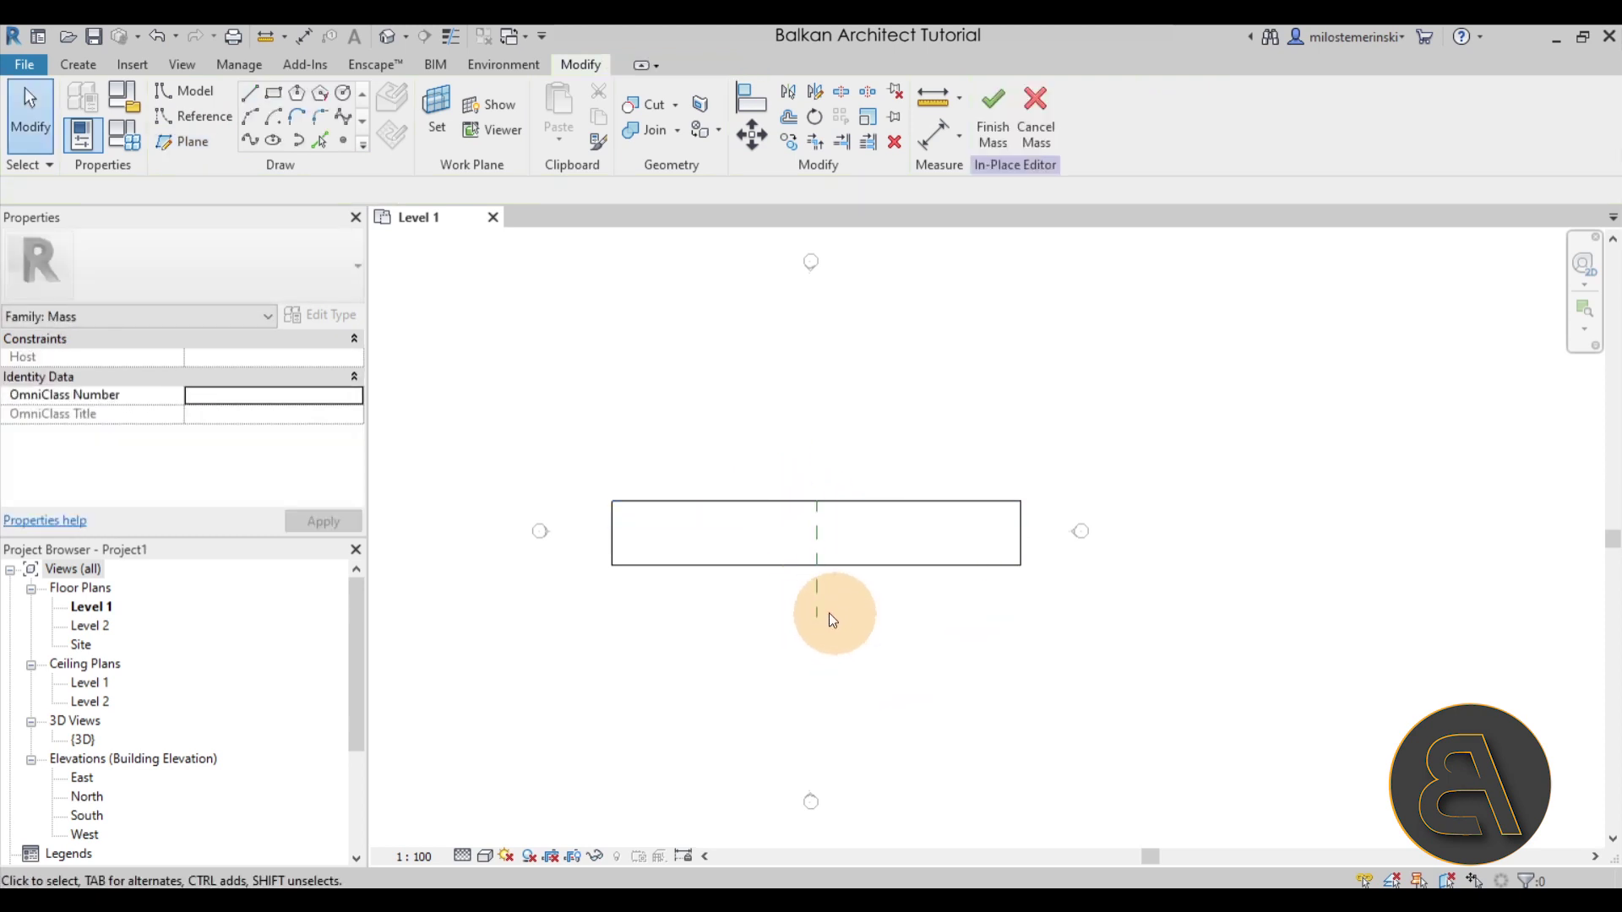
left_click(823, 610)
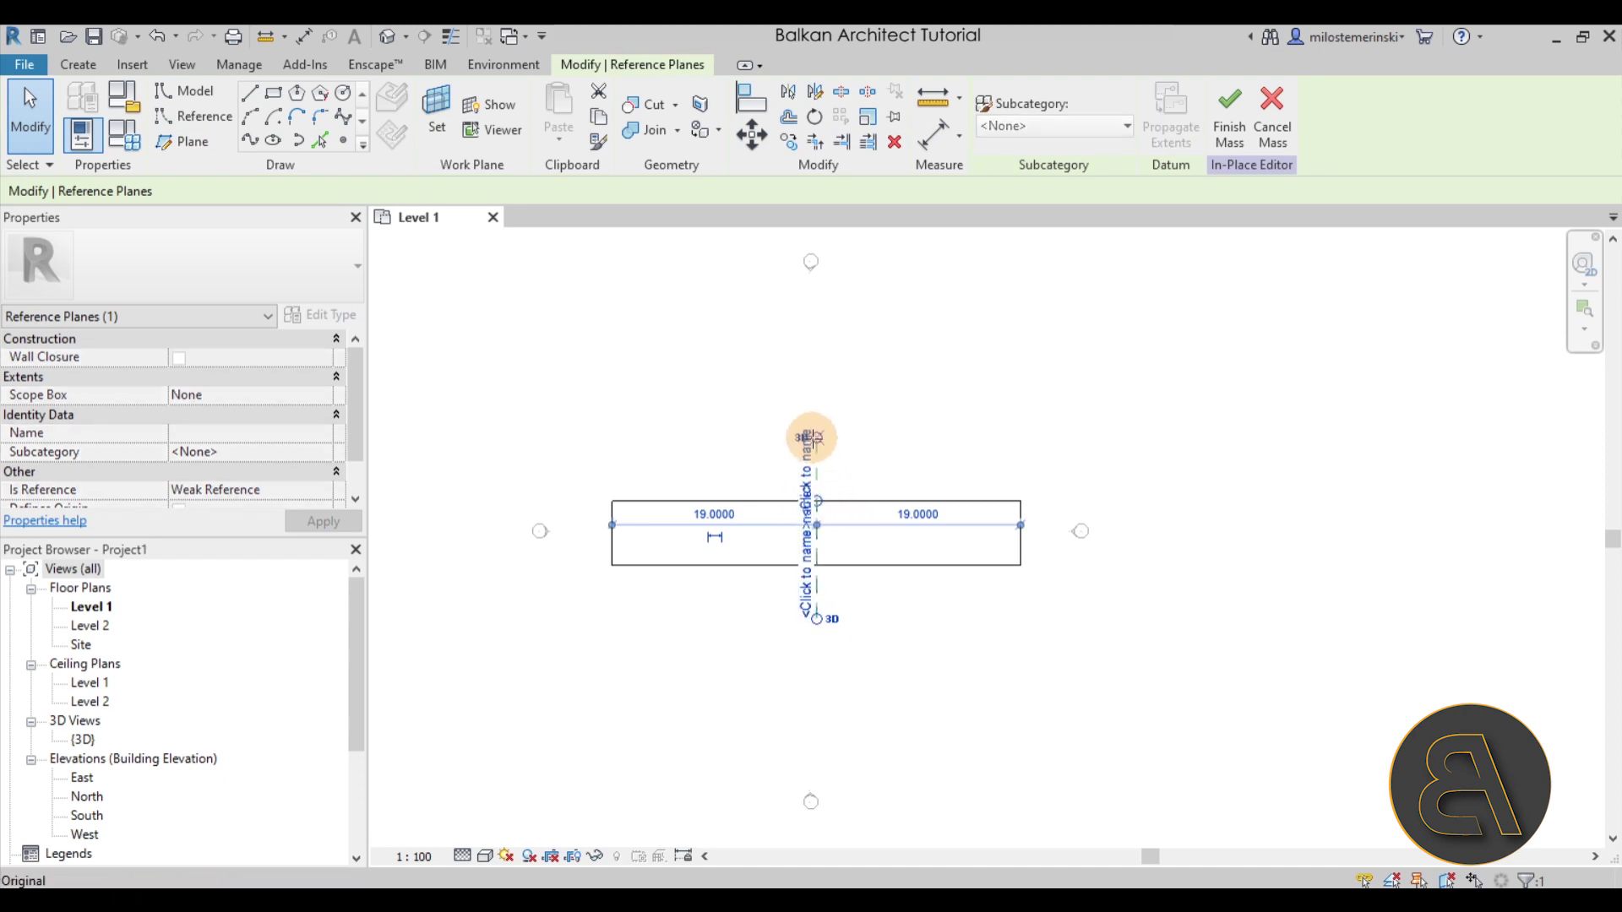
left_click(885, 436)
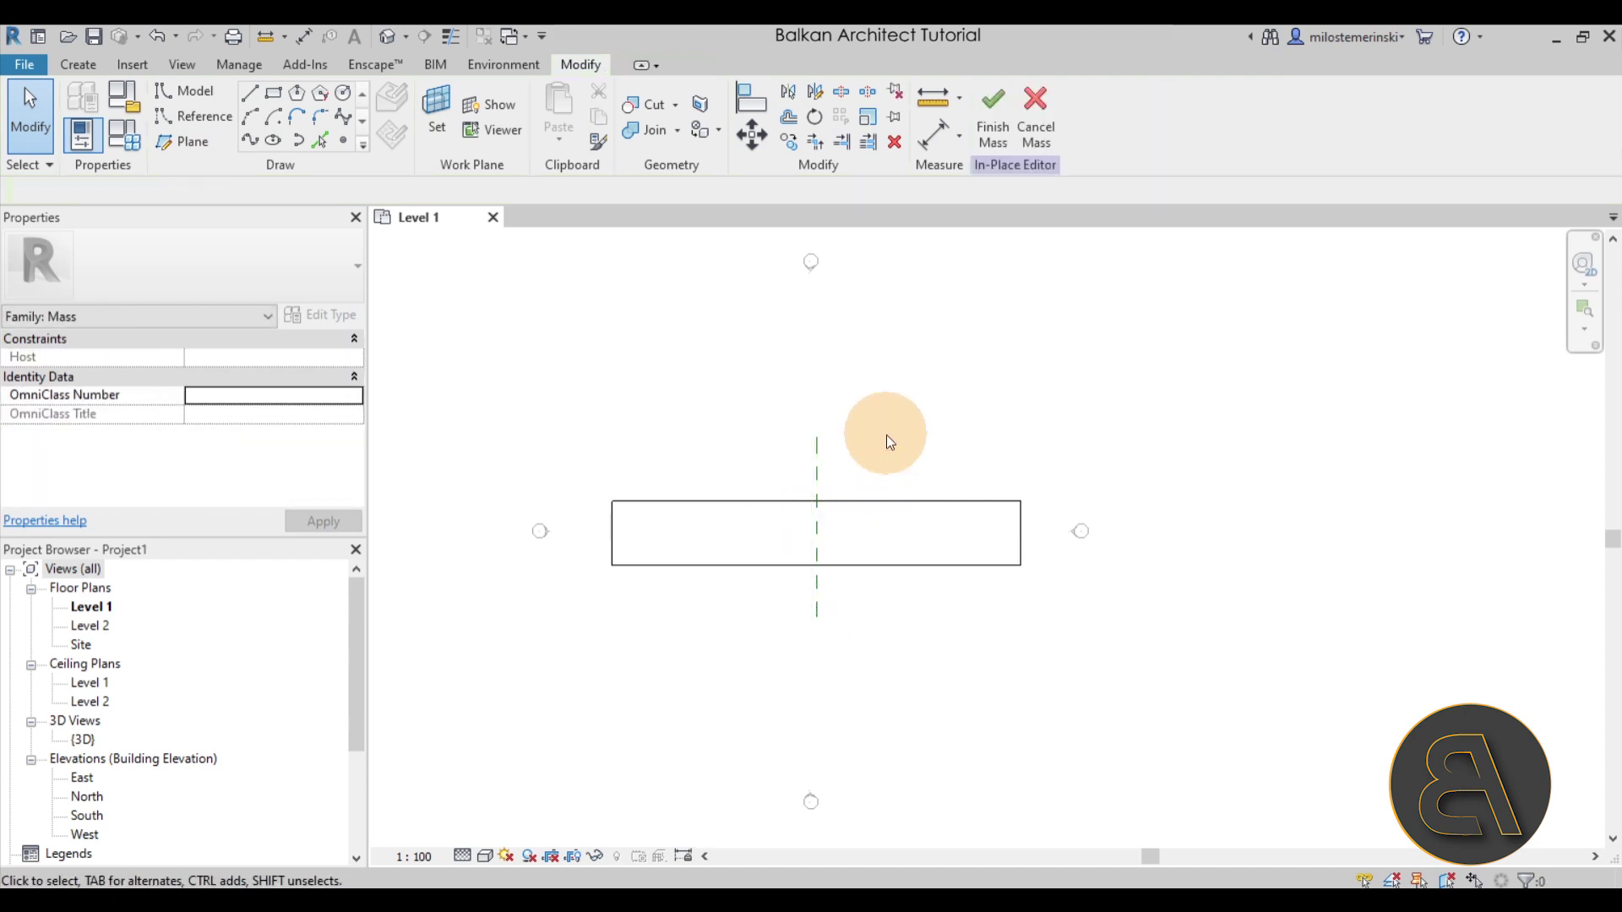
Step: Make multiple copies of the central reference plane to its left, one 5 away and another 1 further
left_click(819, 463)
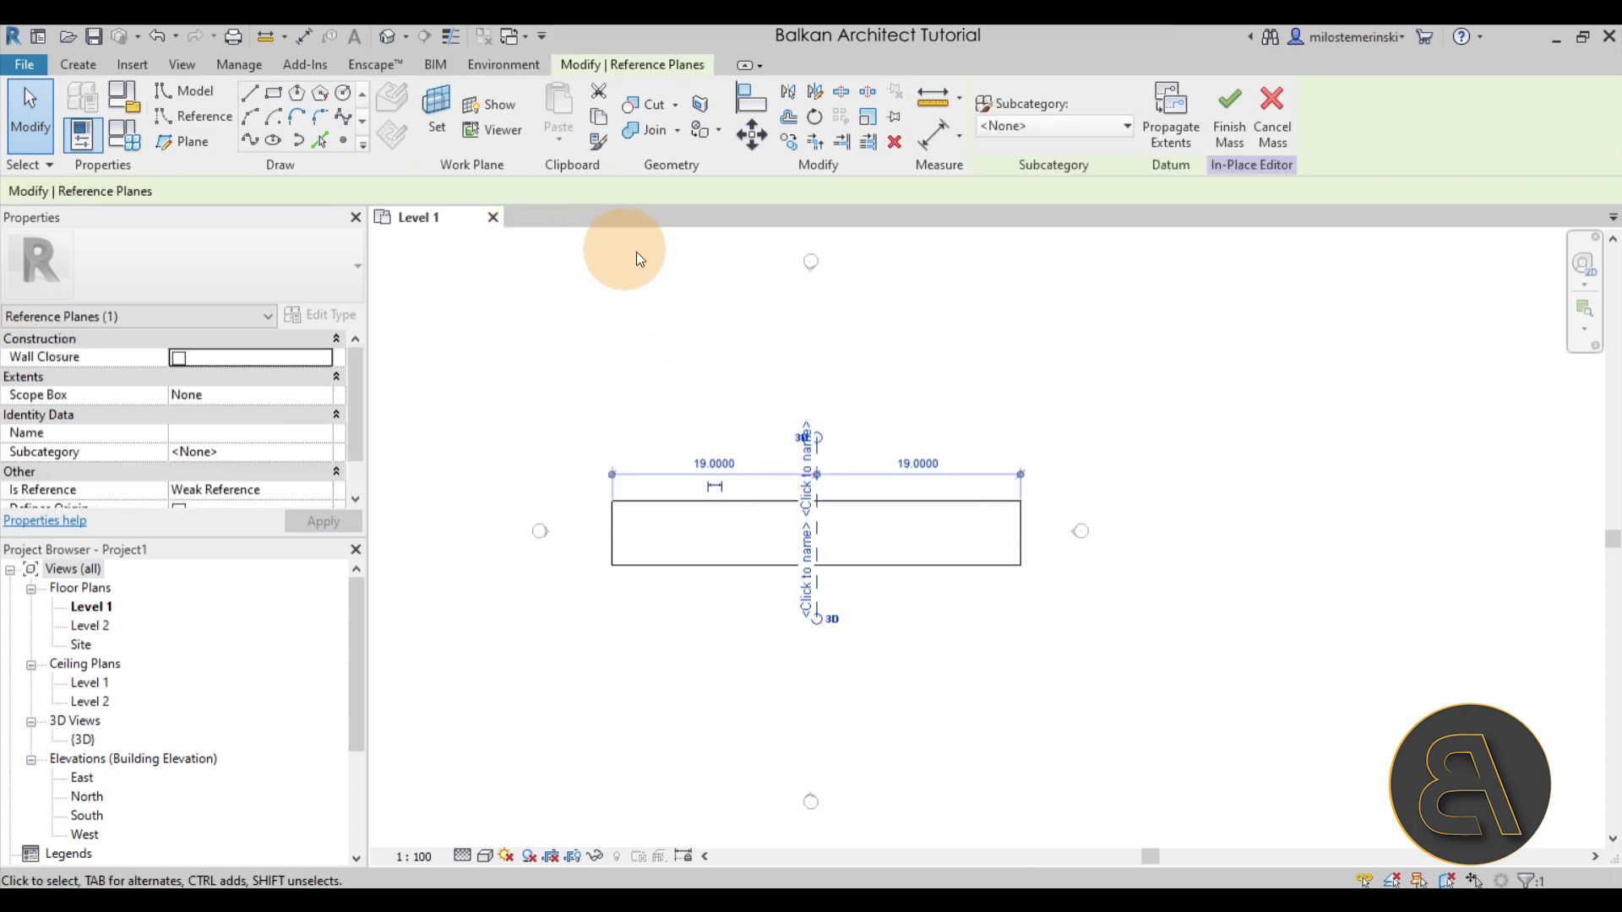
left_click(788, 142)
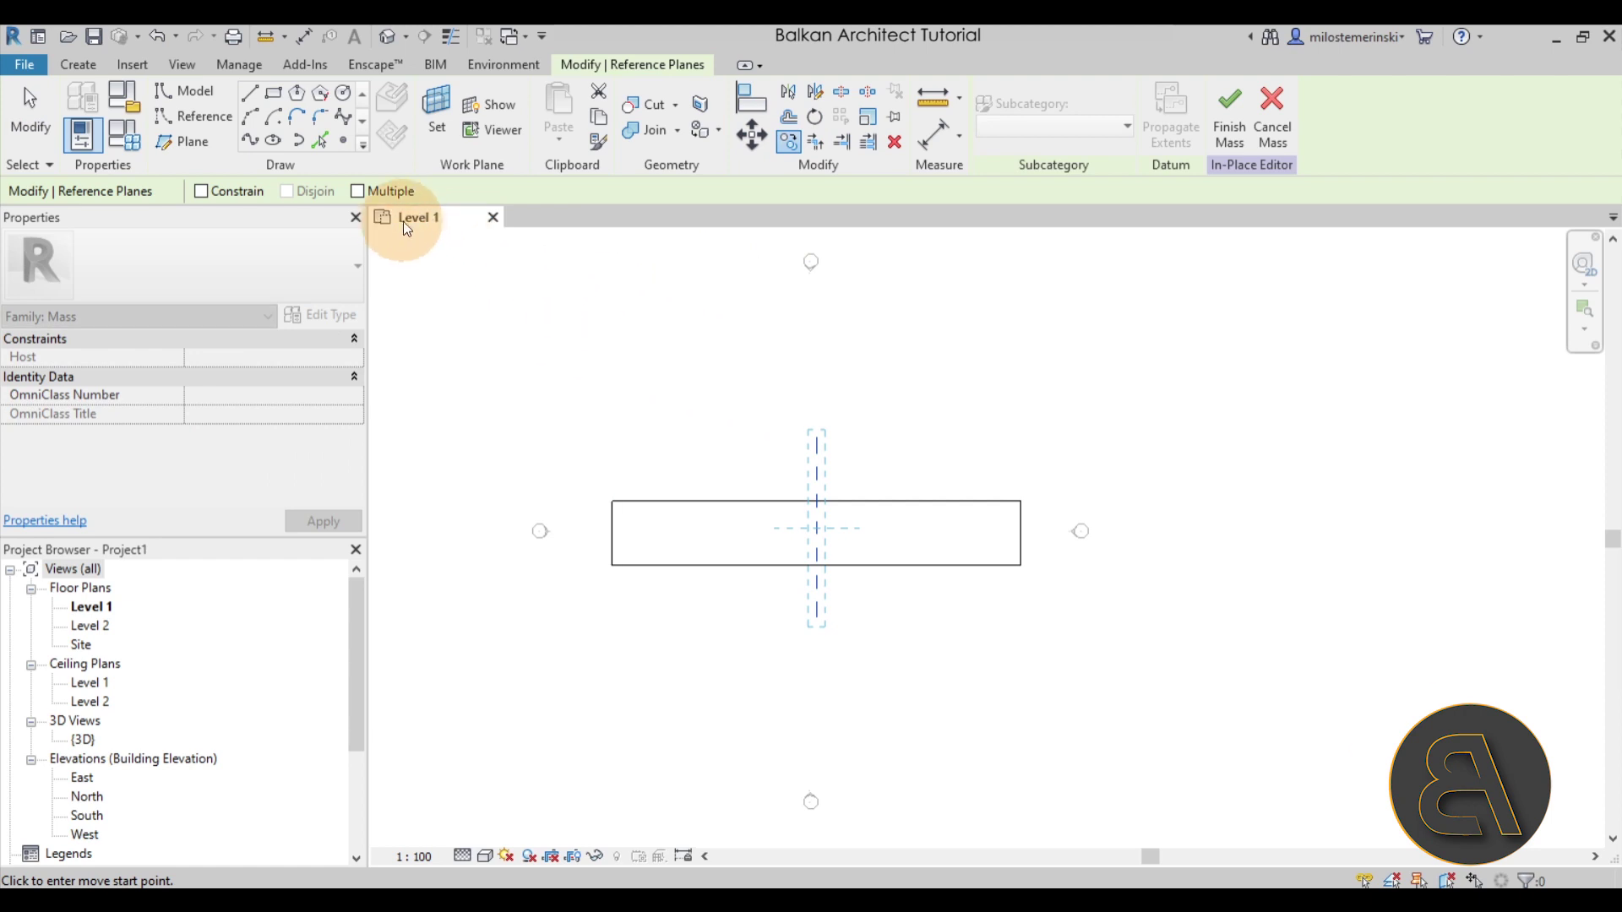
left_click(357, 191)
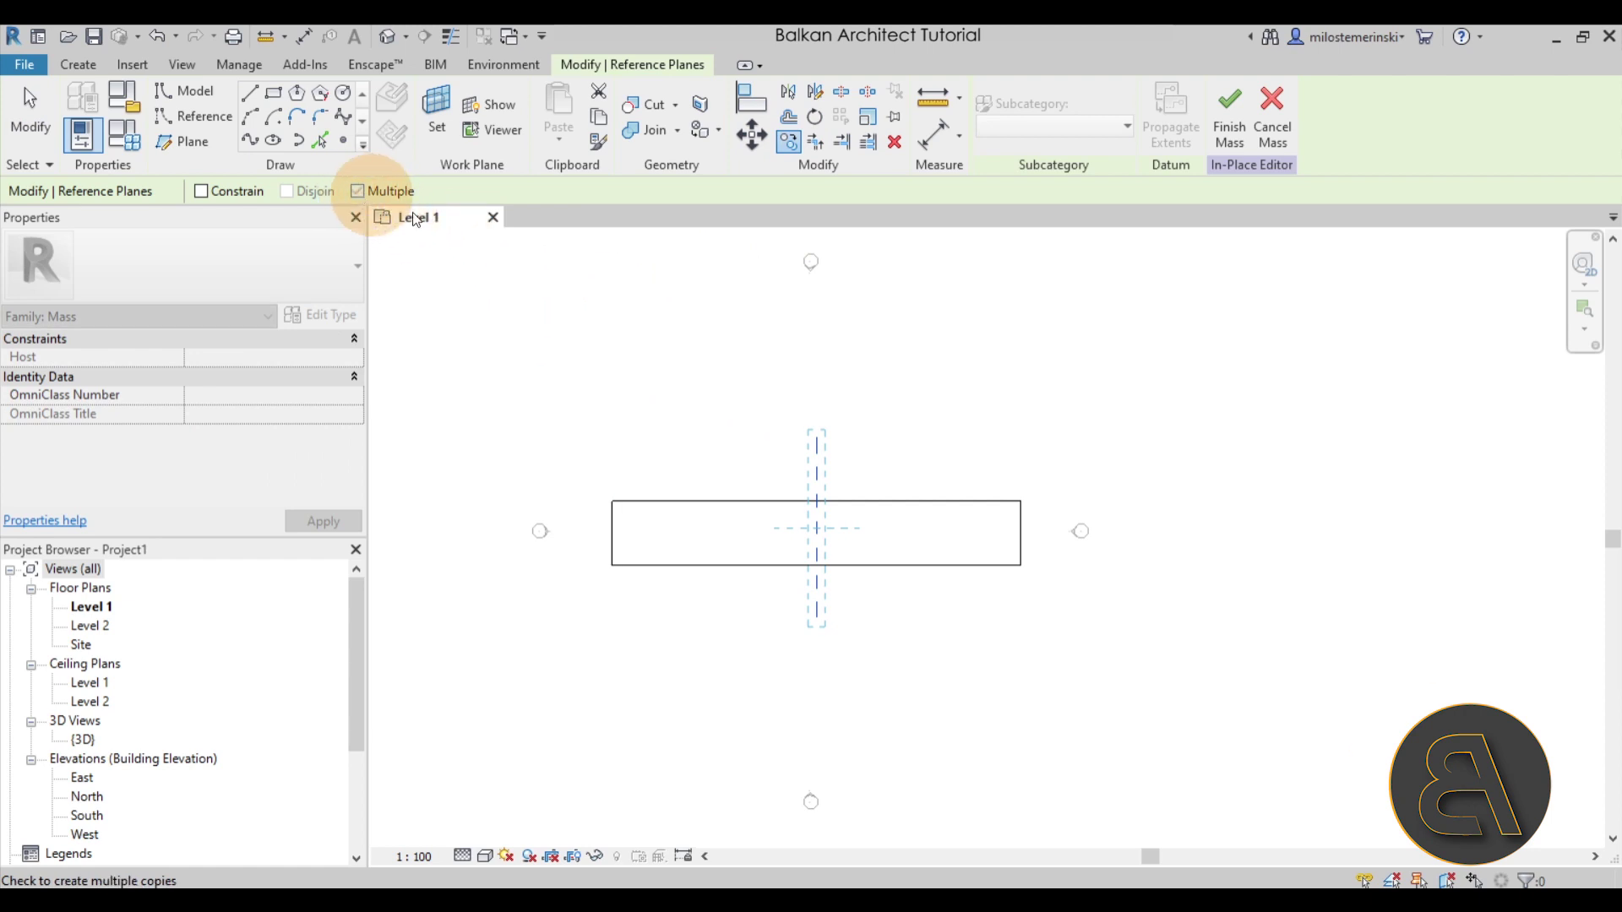
left_click(816, 529)
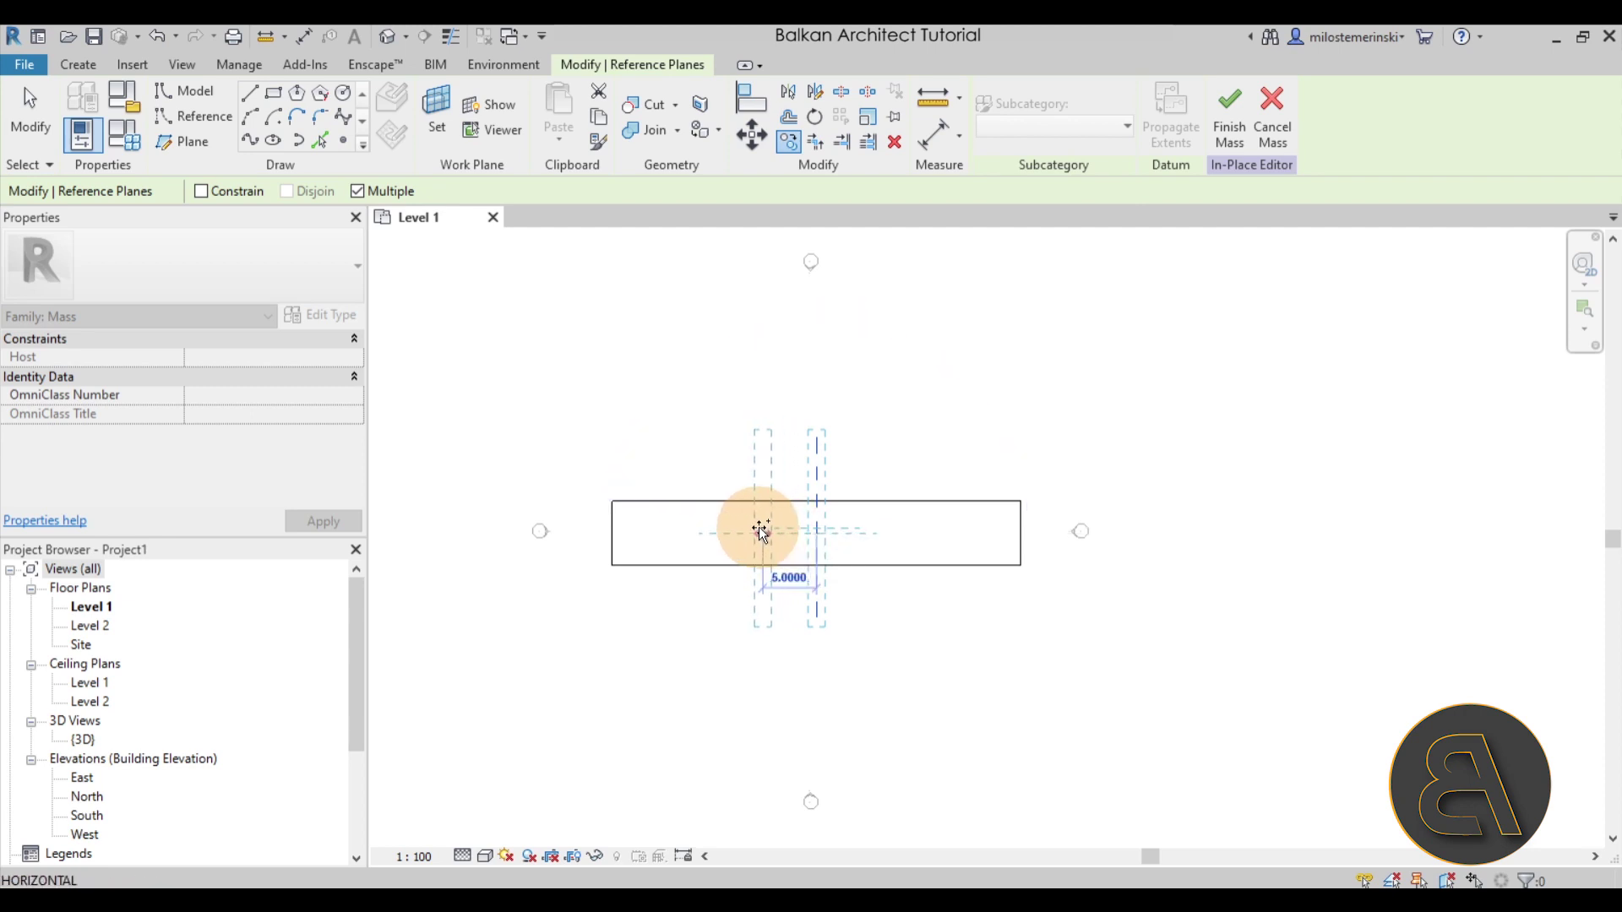
left_click(760, 529)
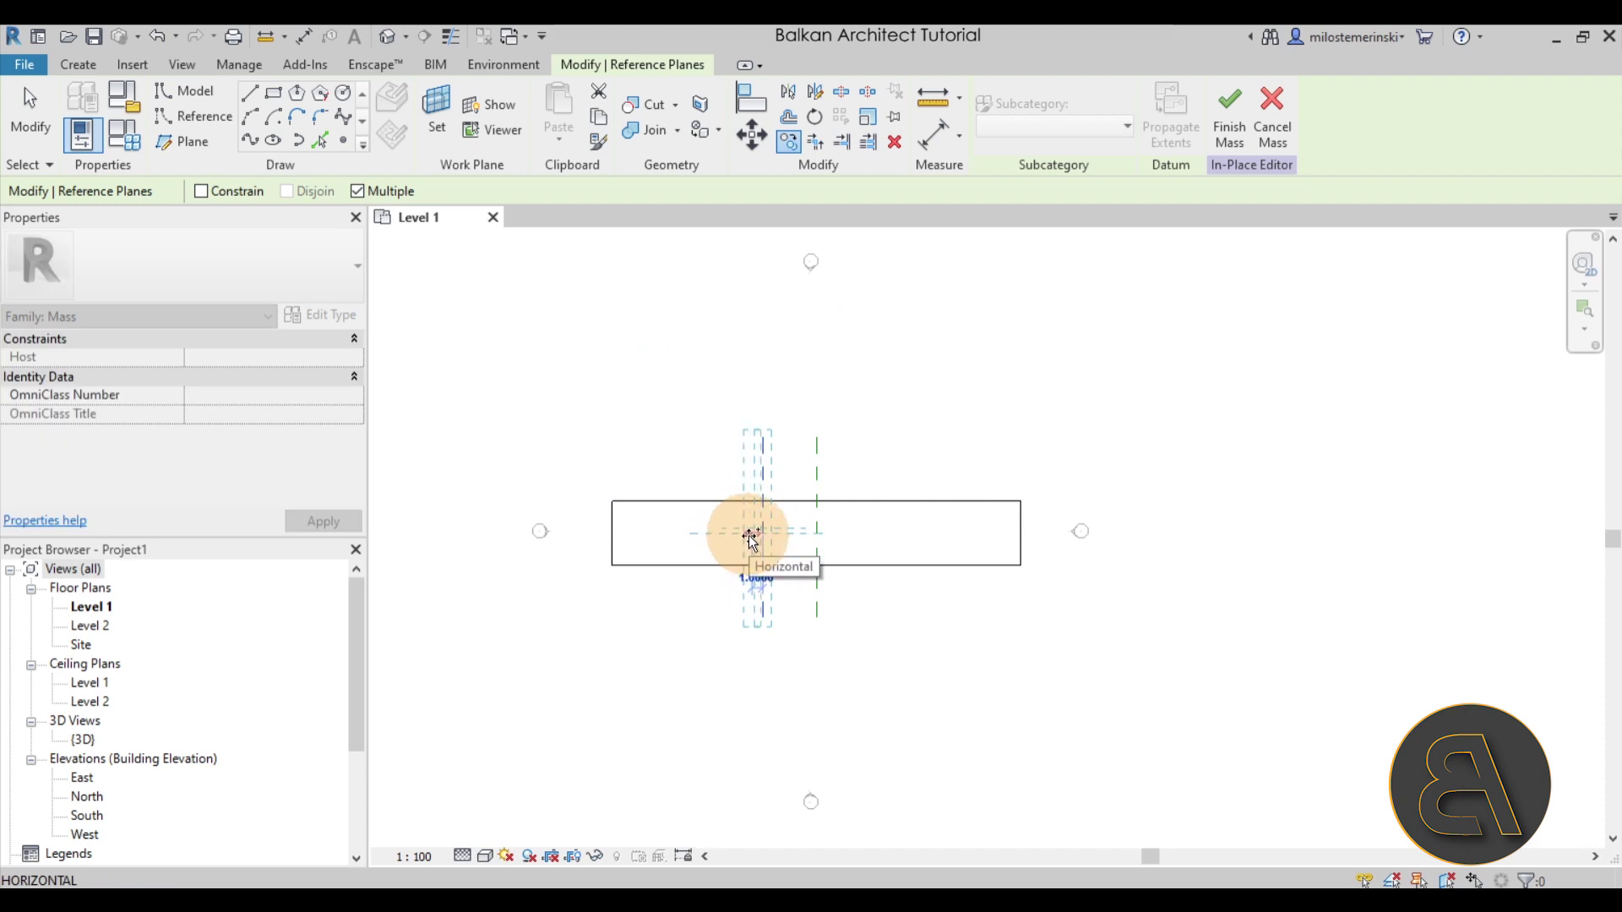
left_click(751, 533)
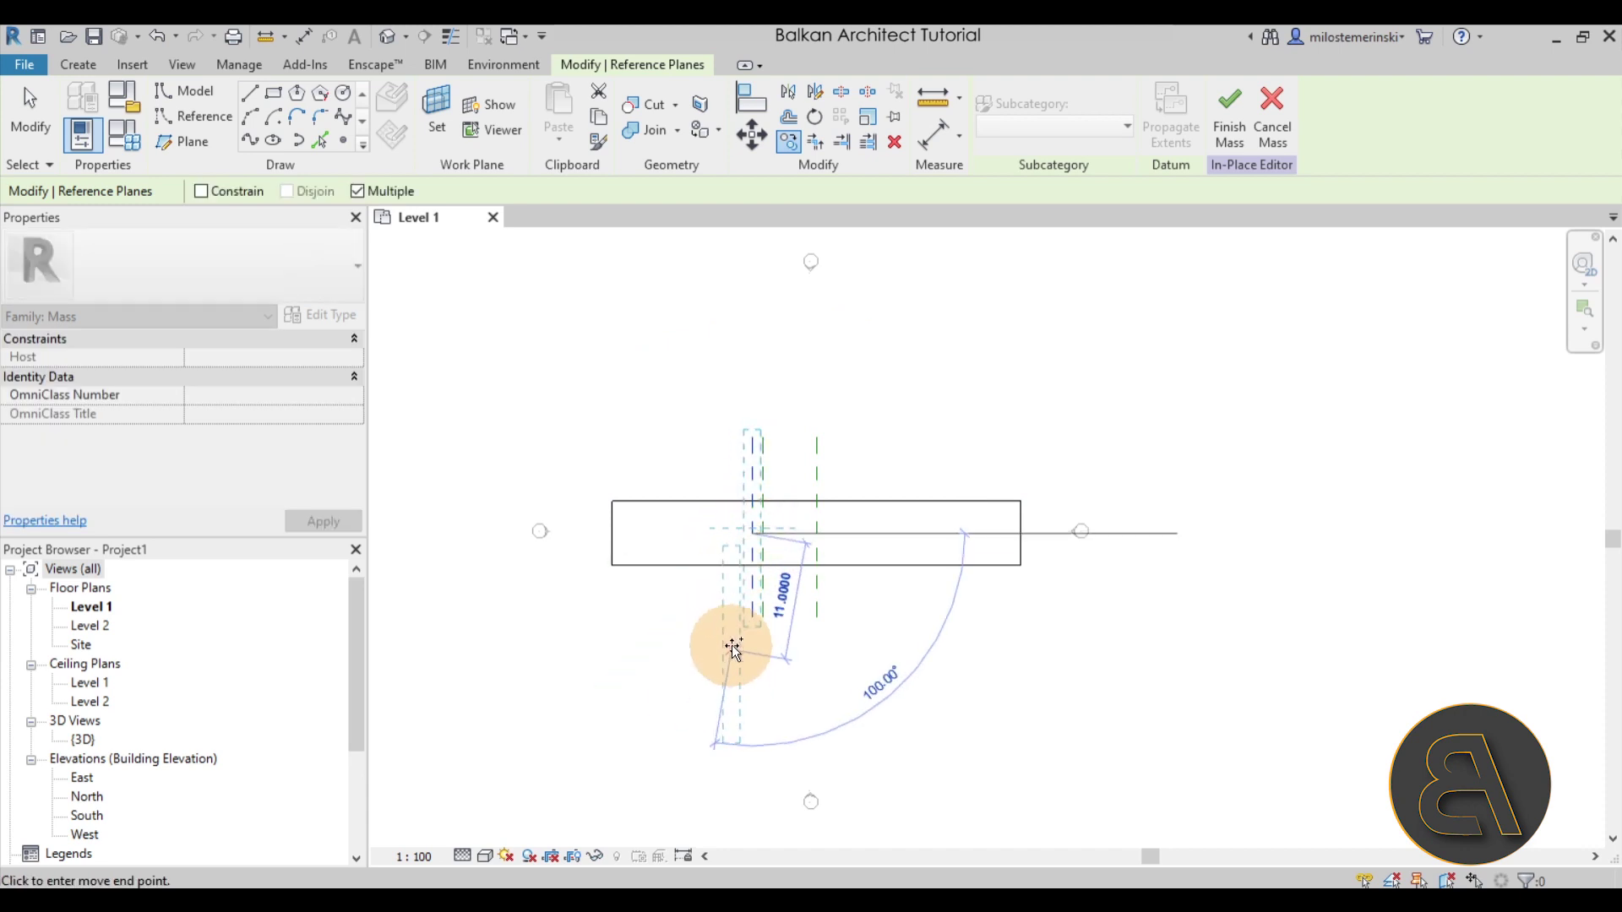
key("Escape")
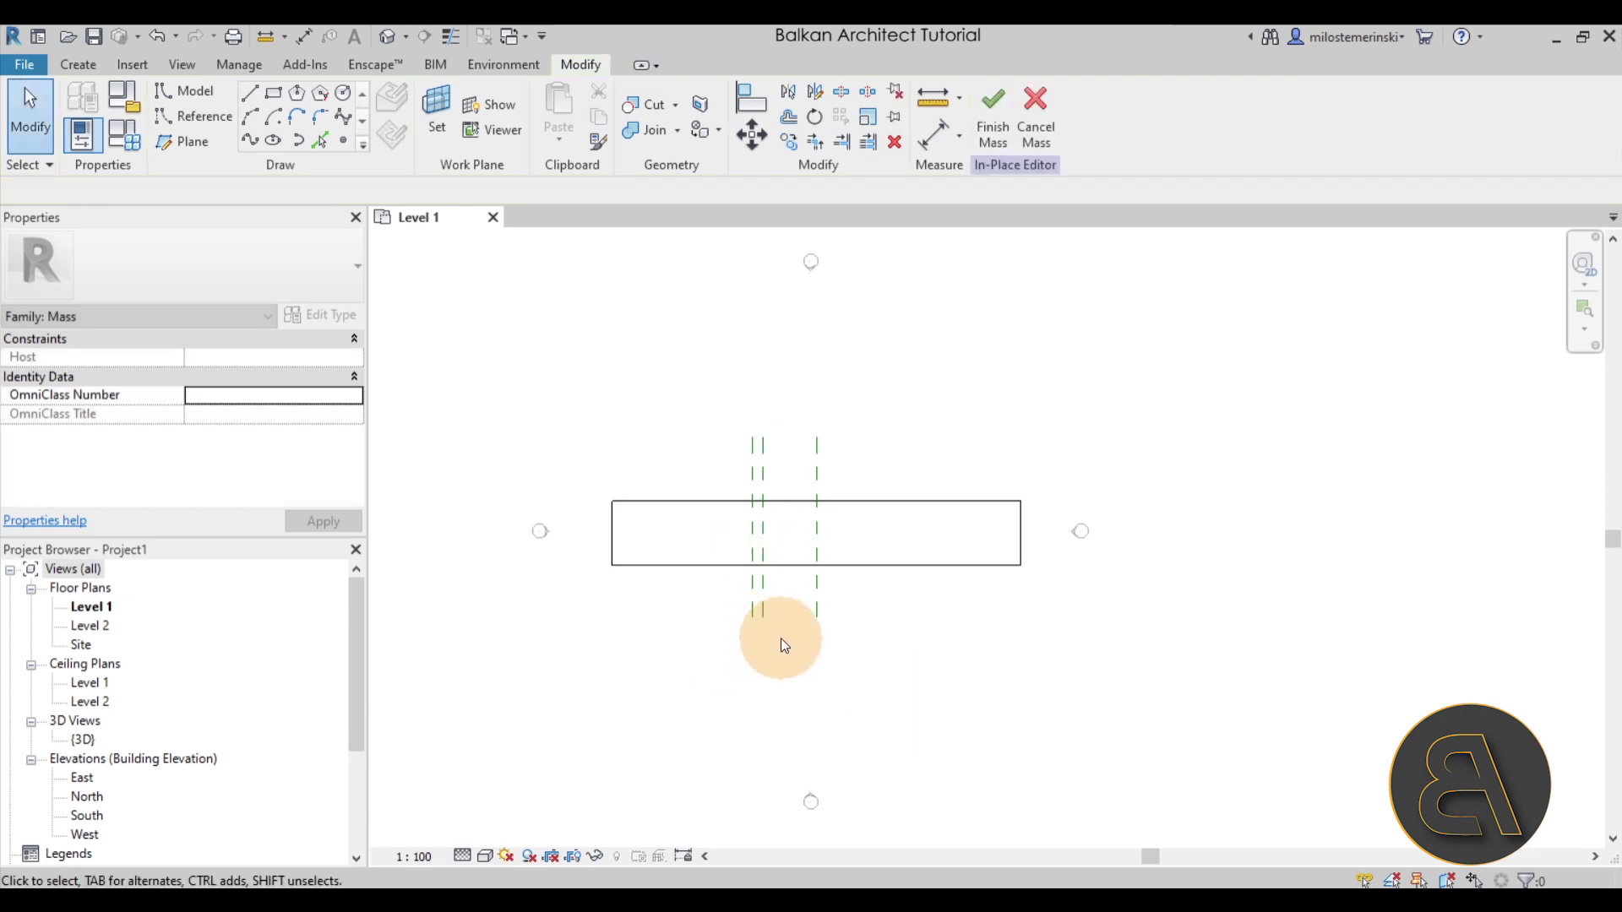
Step: Nudge the two copied reference planes left together until the outer one is 11 from the rectangle's left edge
key("Left")
key("Left")
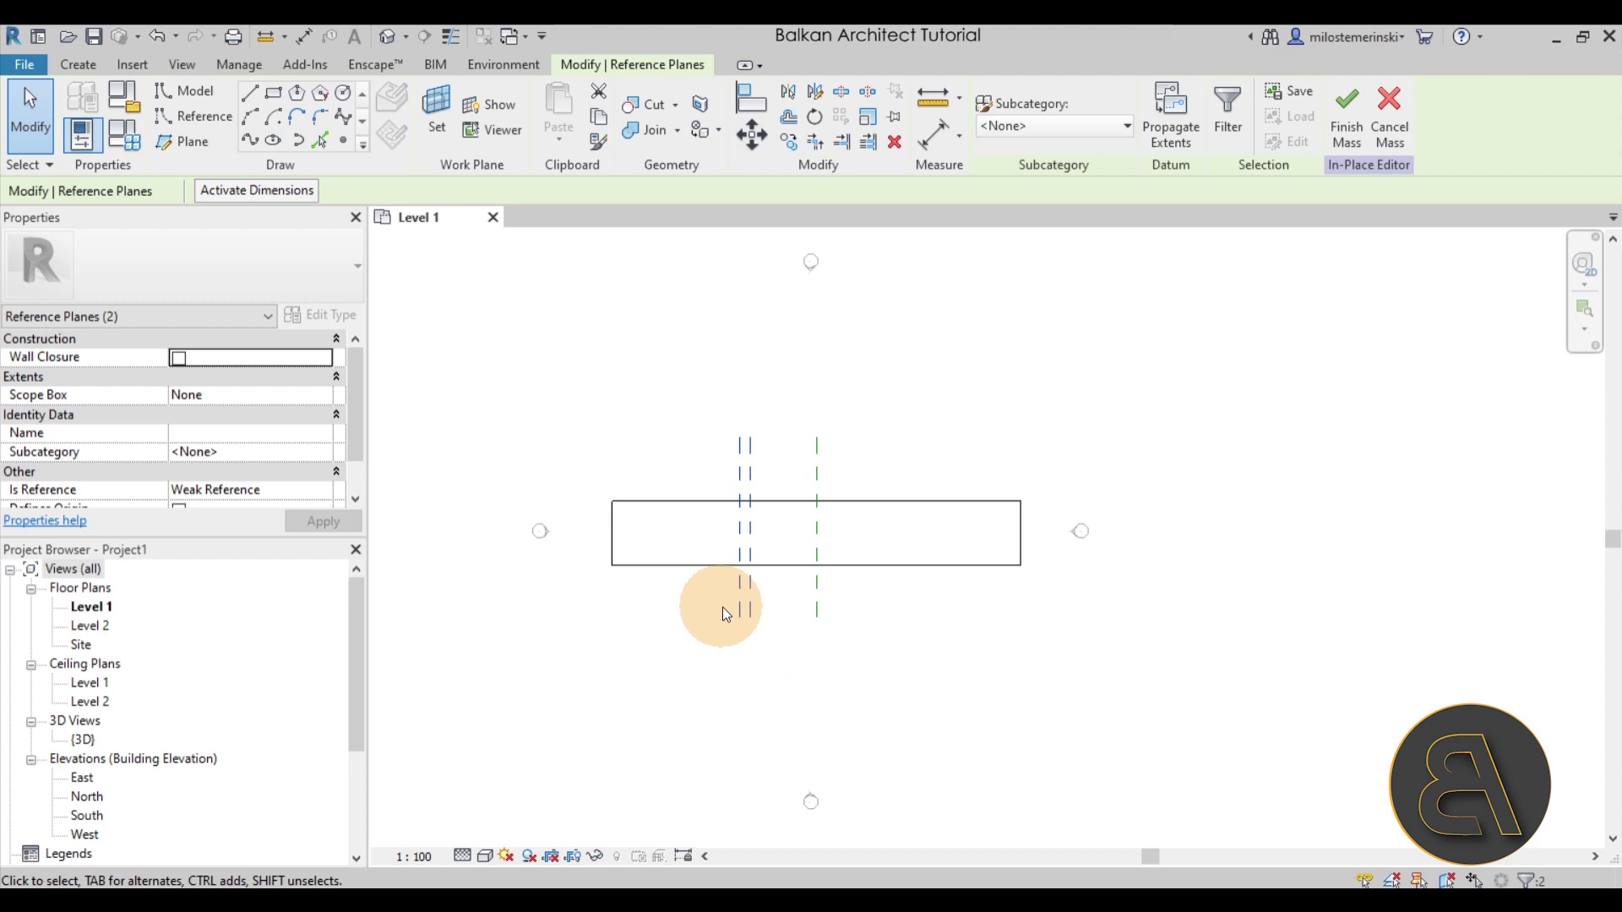
key("Left")
key("Left")
key("Left")
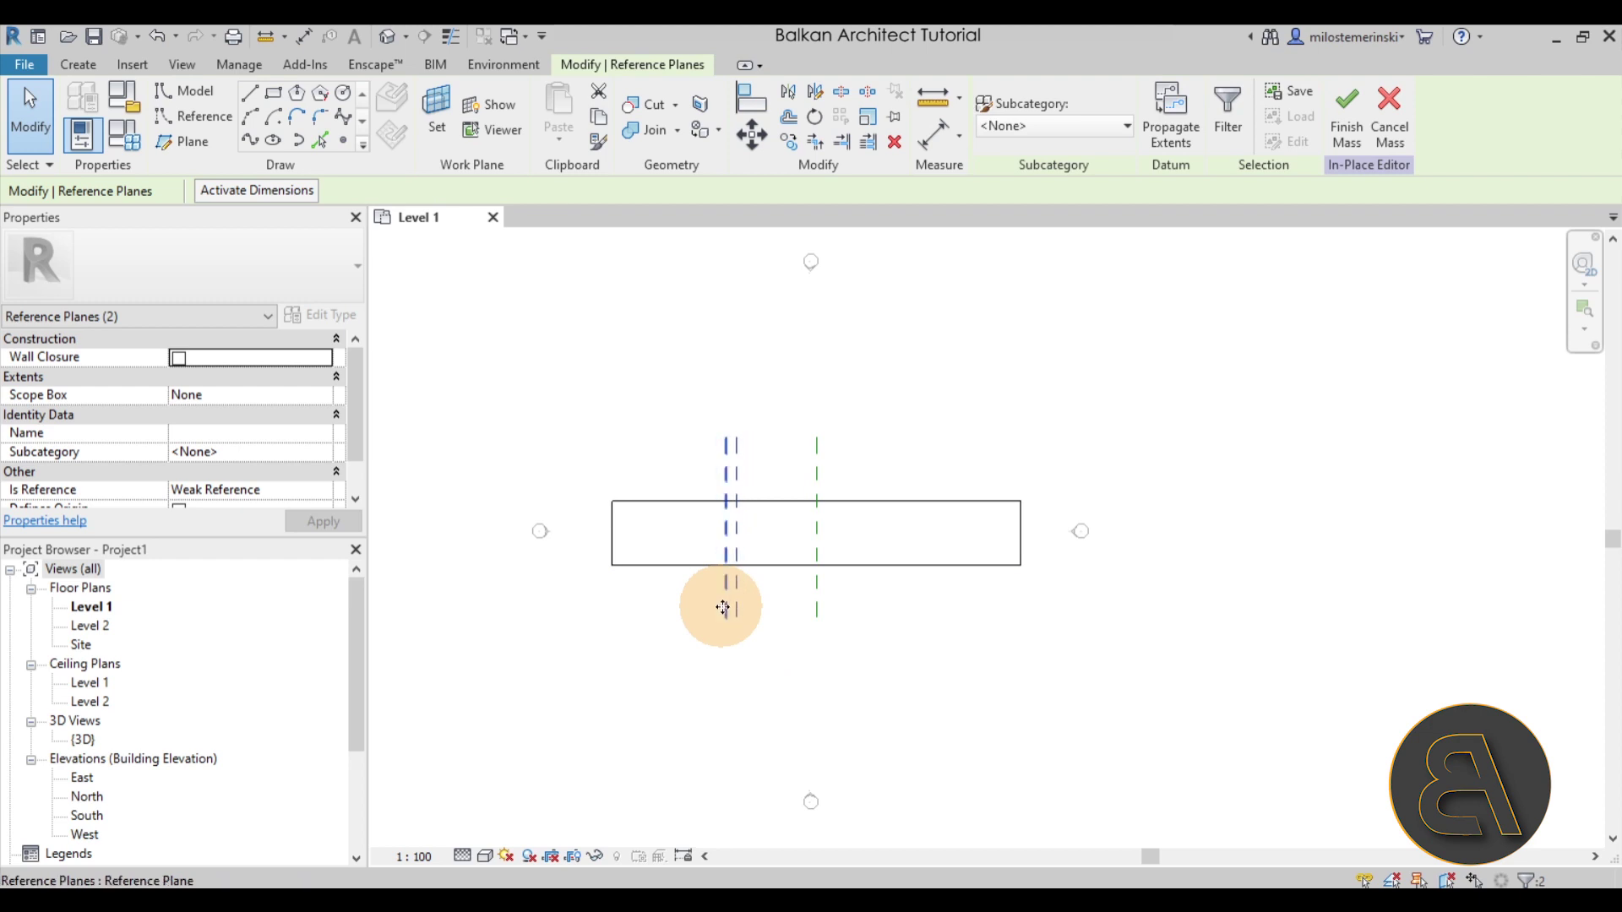
key("Right")
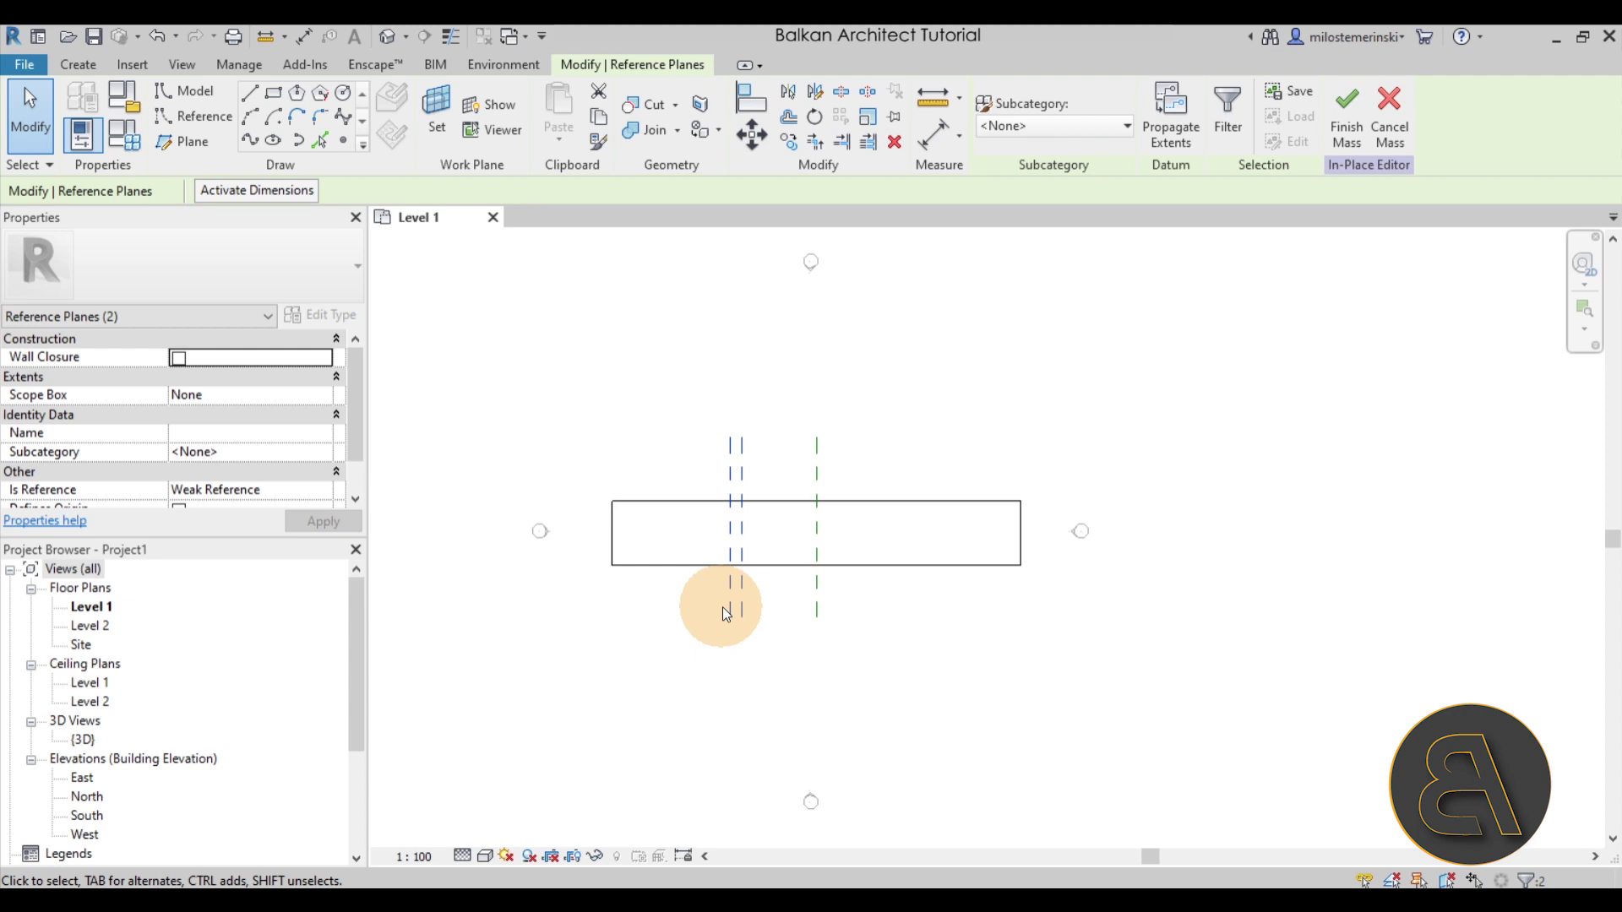
left_click(676, 613)
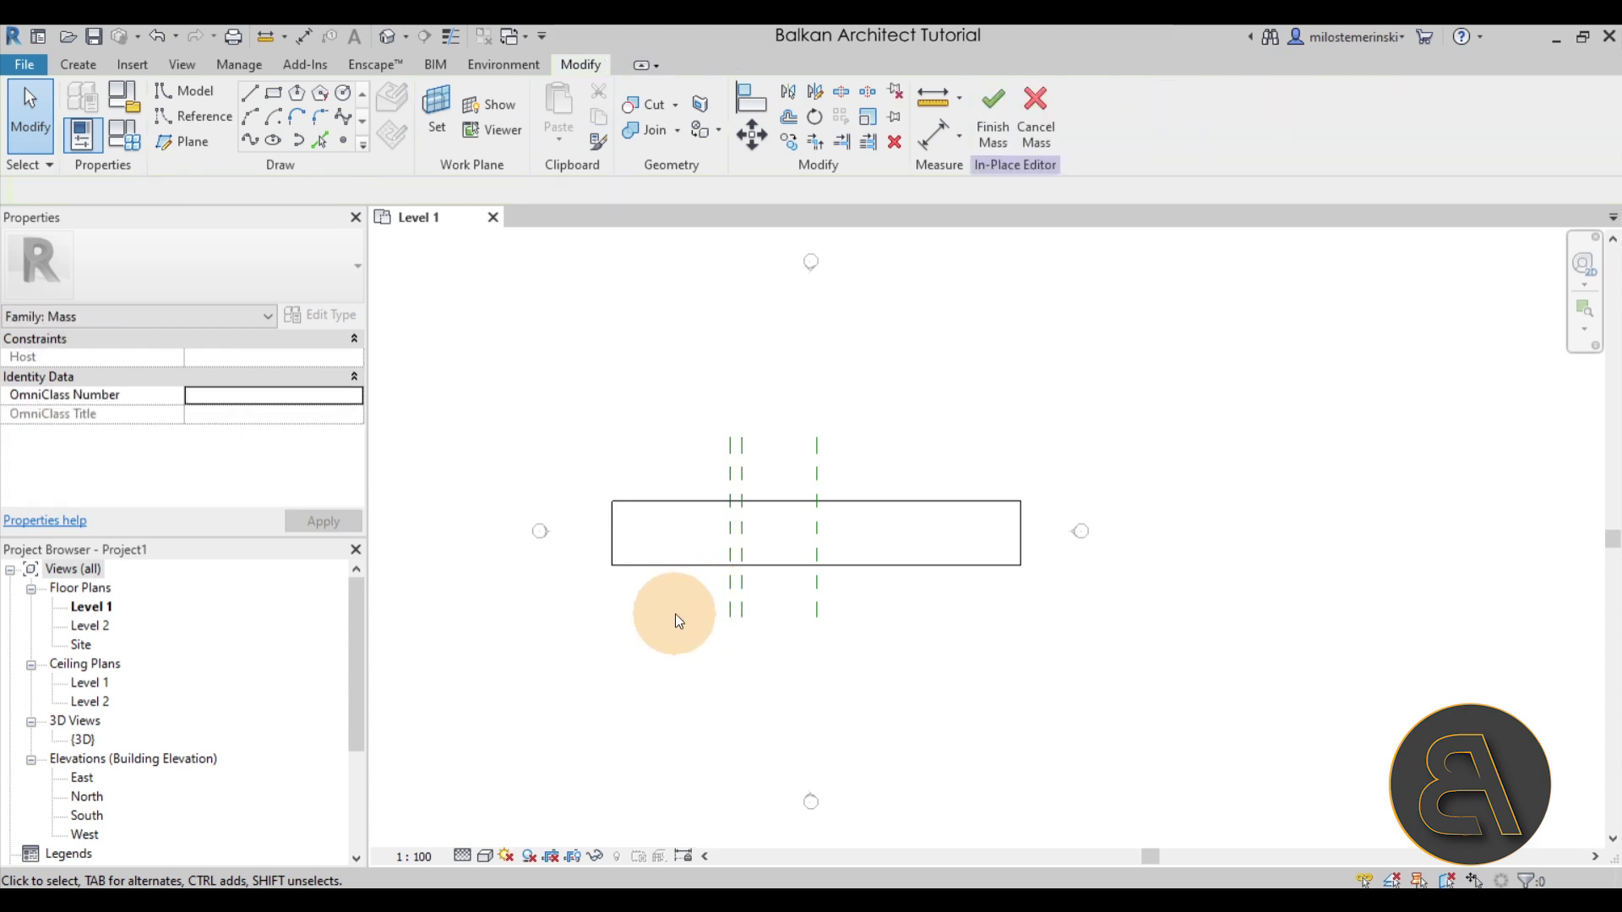
left_click(727, 607)
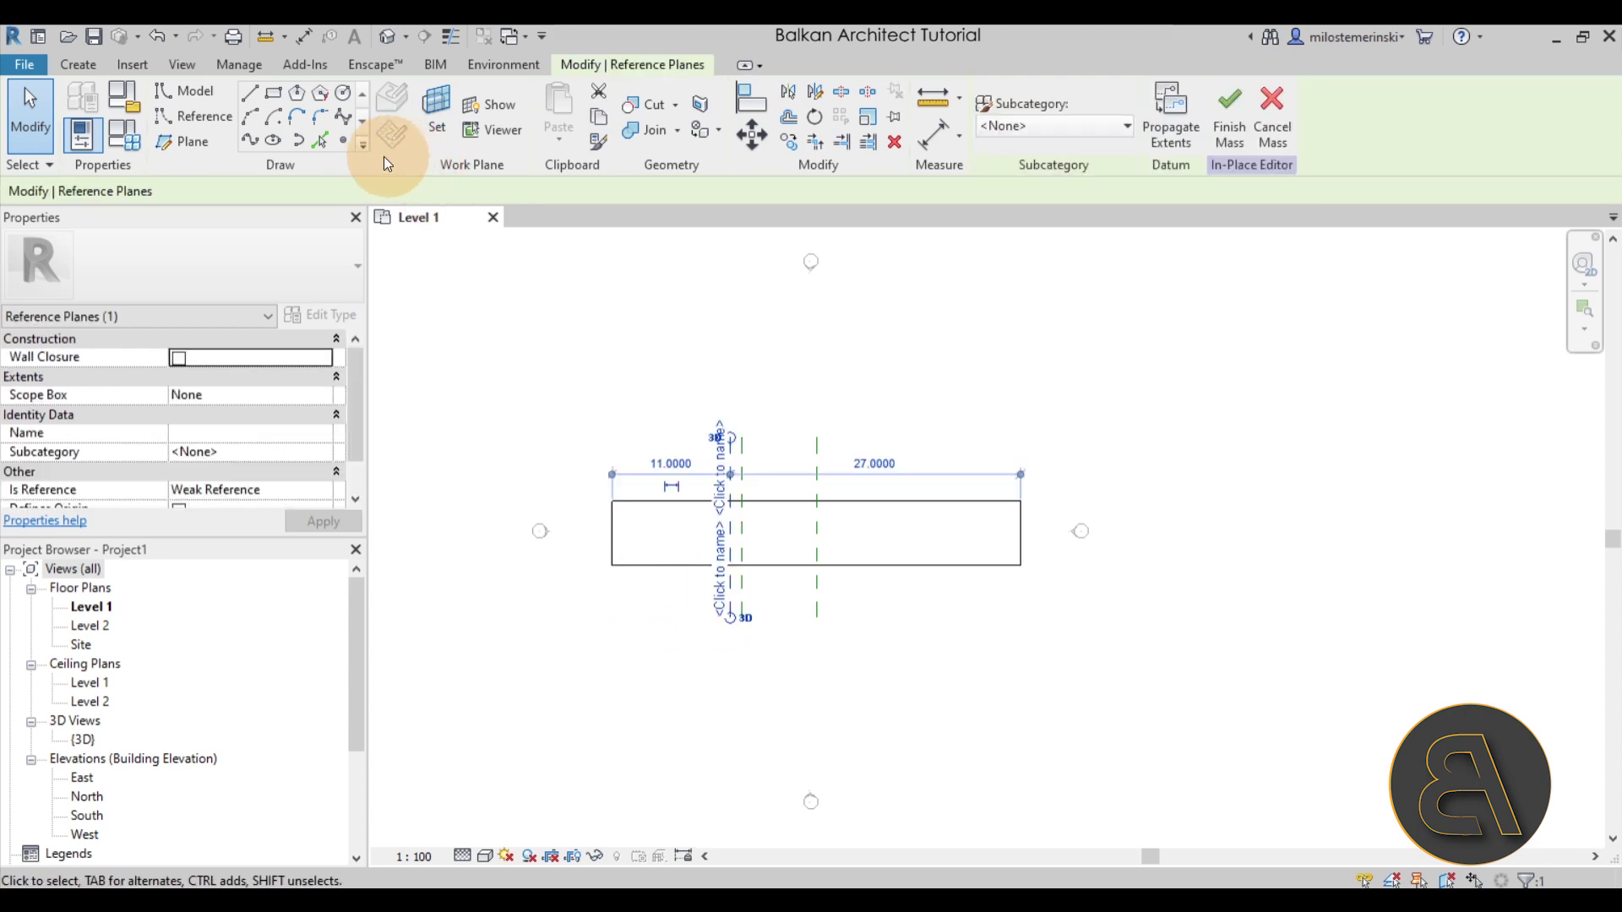
Step: Copy the outer reference plane left of centre onto the rectangle's left edge
left_click(790, 145)
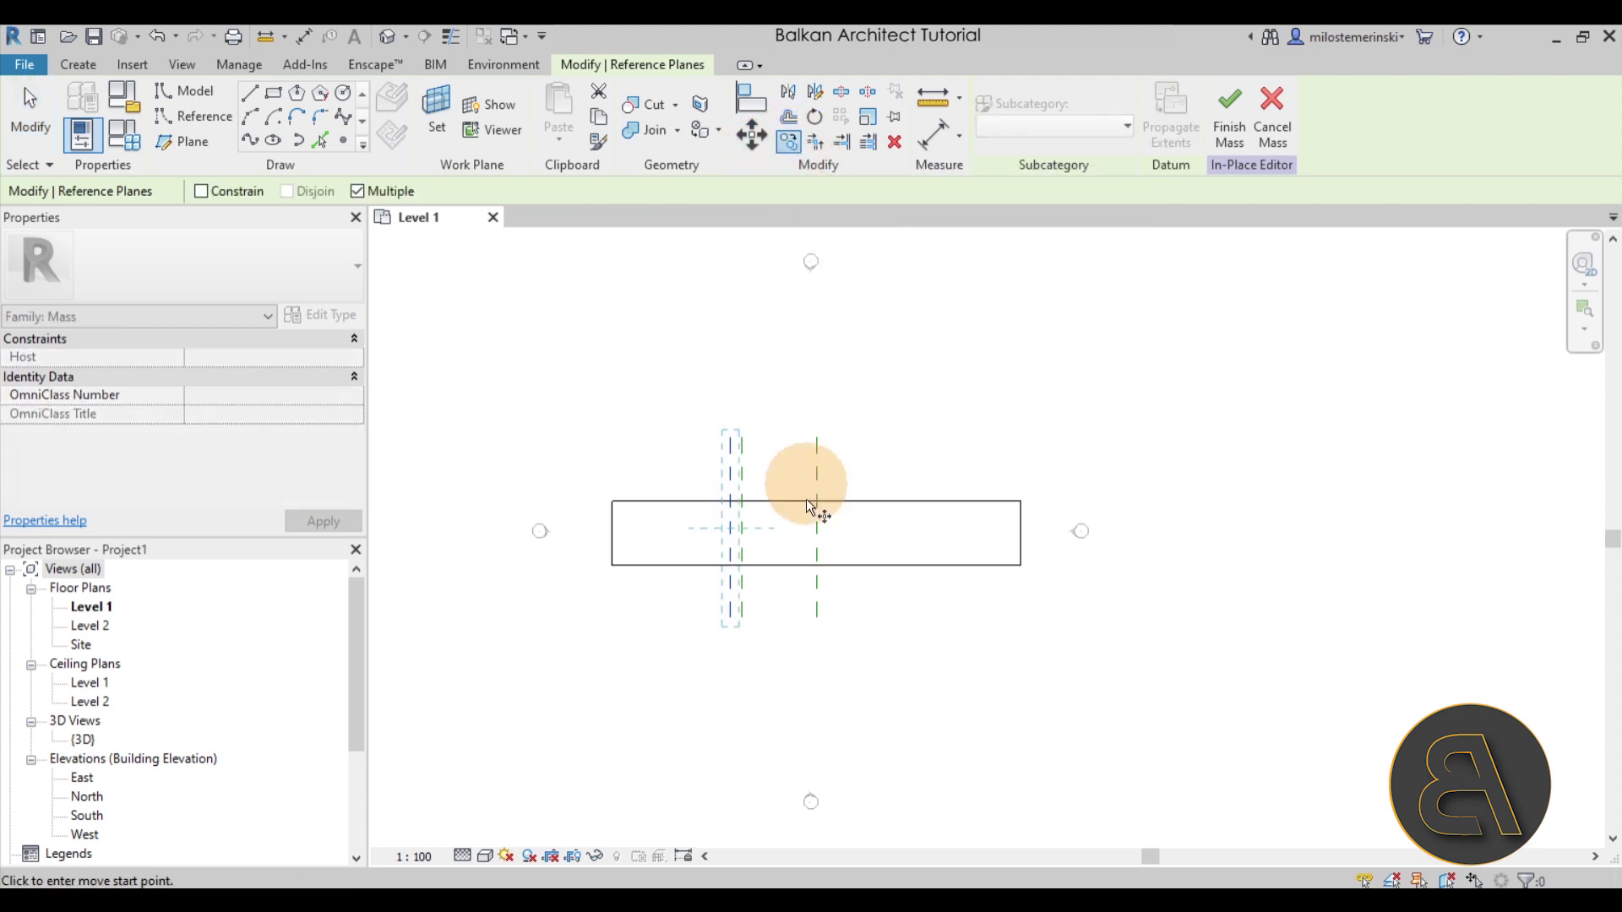
left_click(732, 502)
left_click(615, 502)
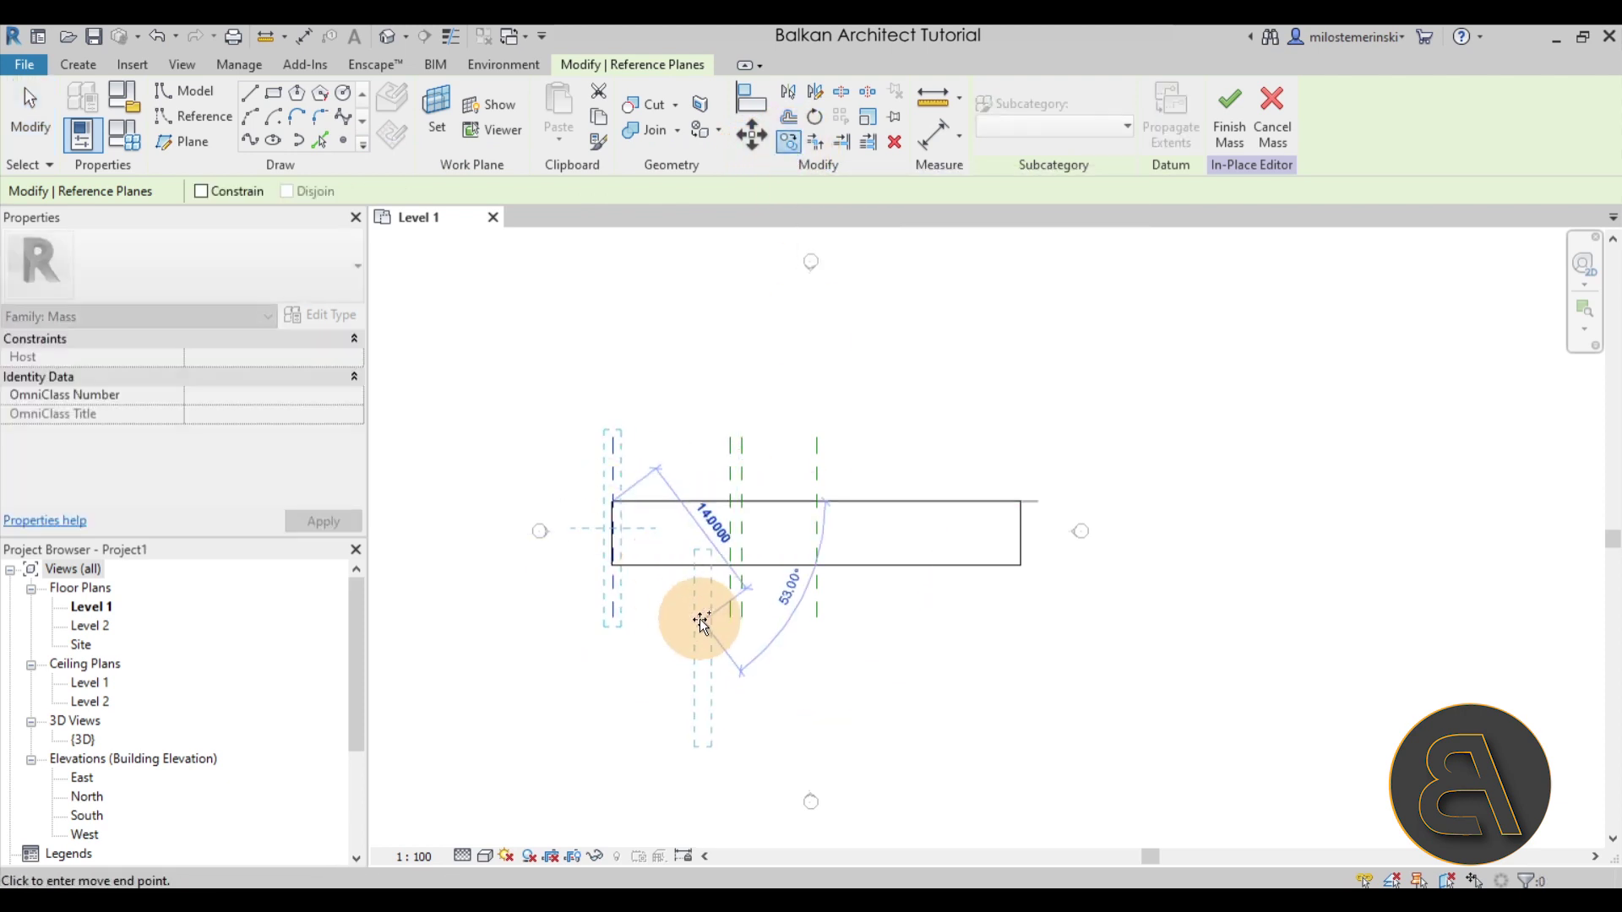
key("Escape")
key("Escape")
scroll(616, 545, "up", 6)
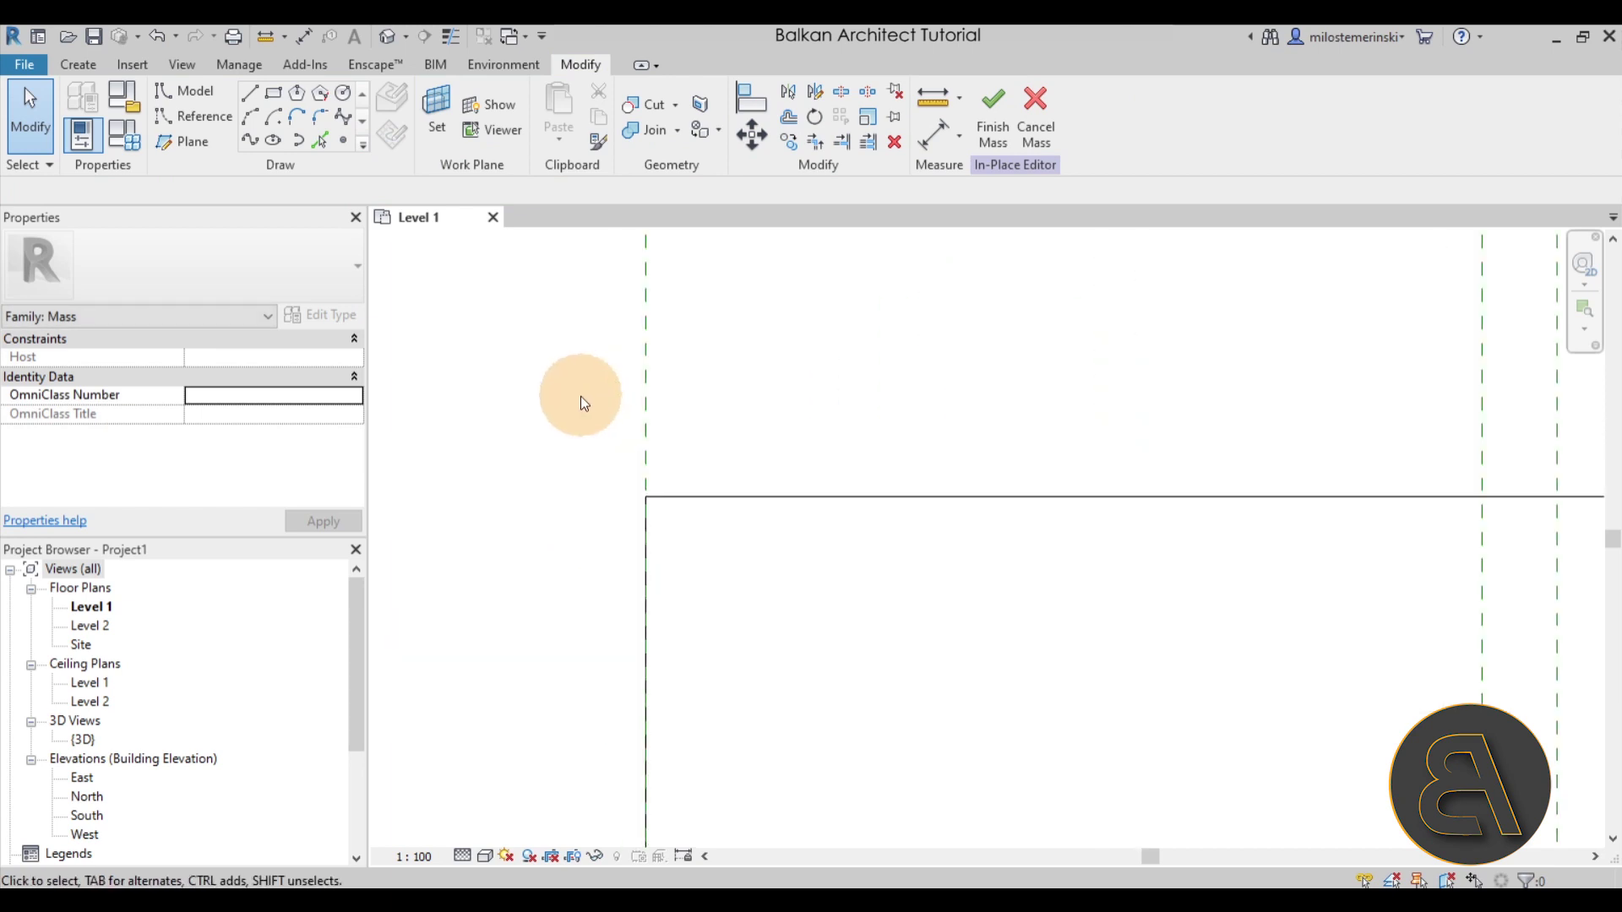
scroll(646, 444, "down", 6)
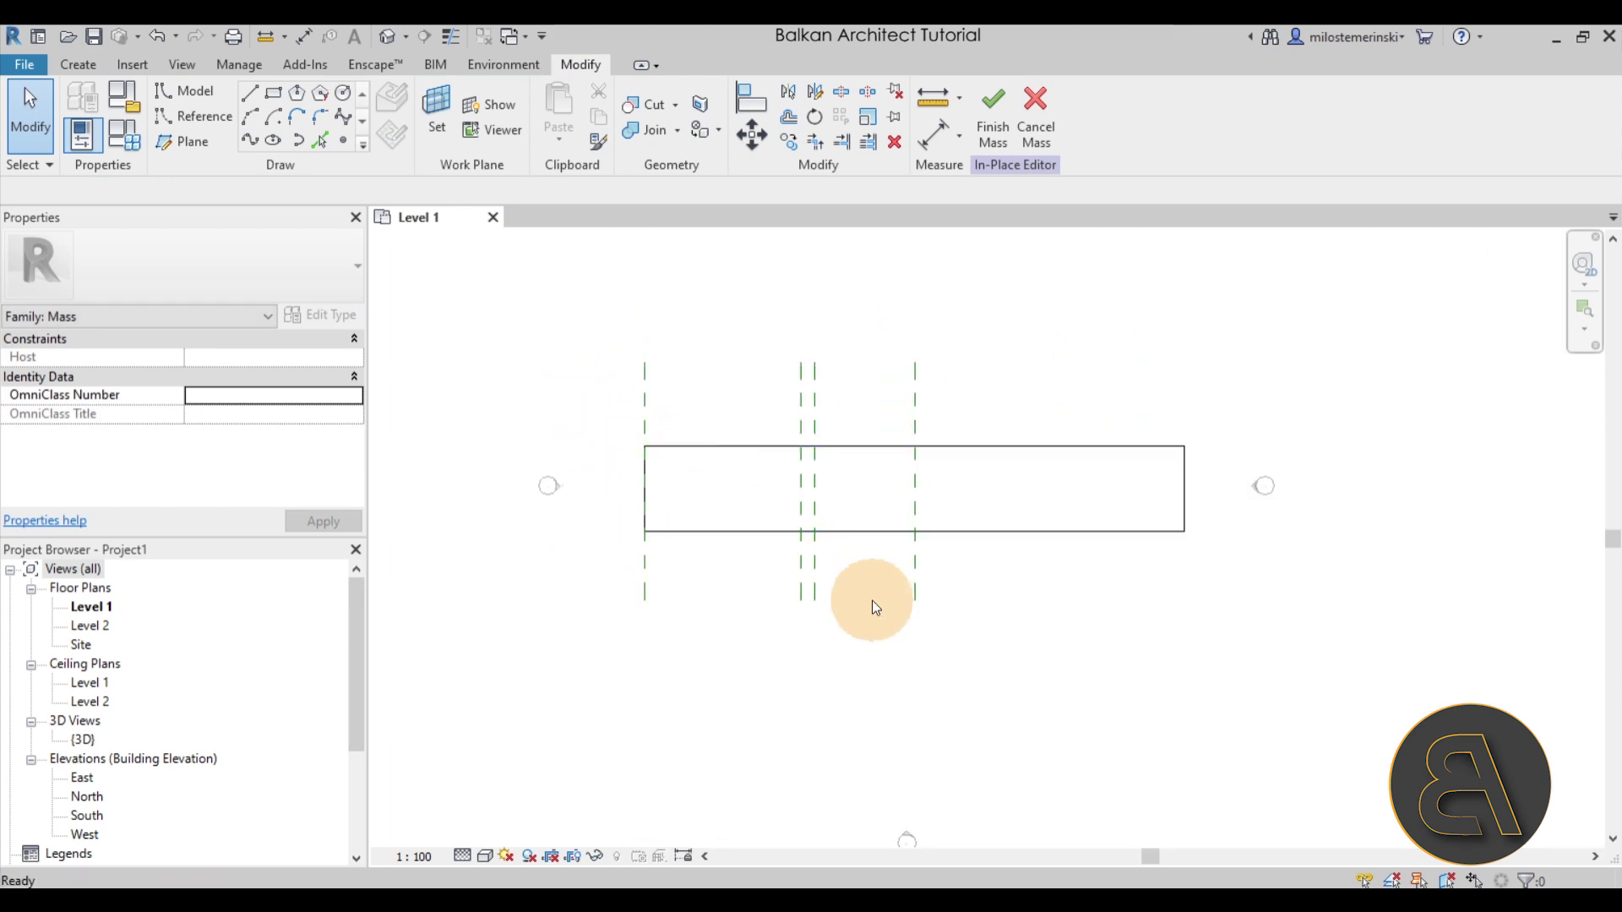
Step: Mirror the three left-hand vertical reference planes about the central reference plane, keeping the originals
left_click_drag(873, 625, 630, 583)
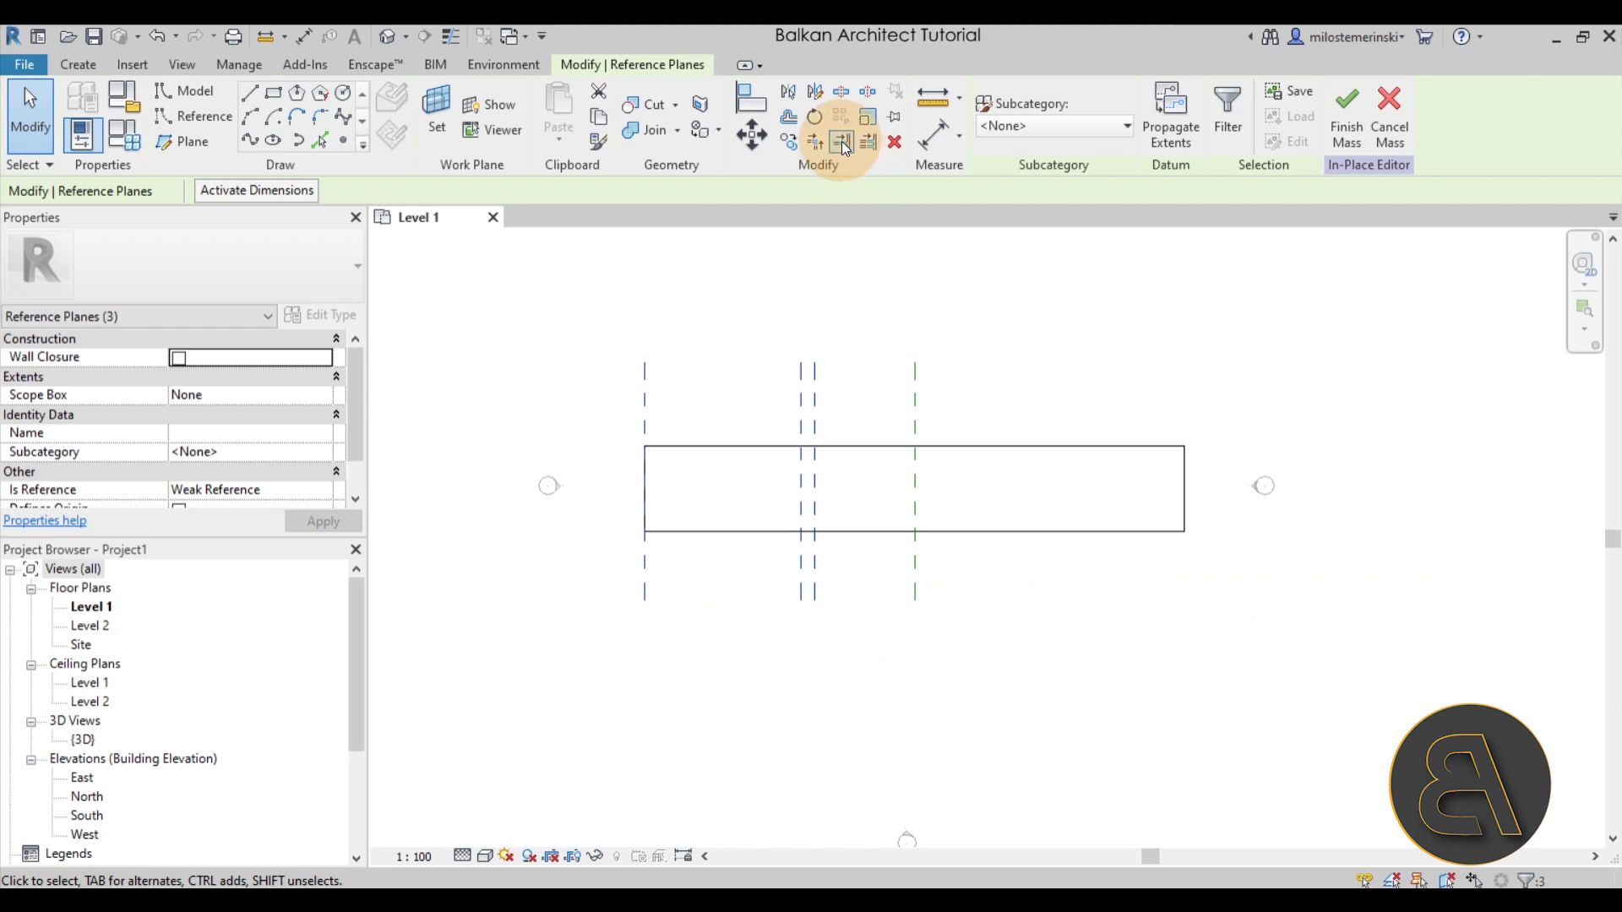
left_click(789, 105)
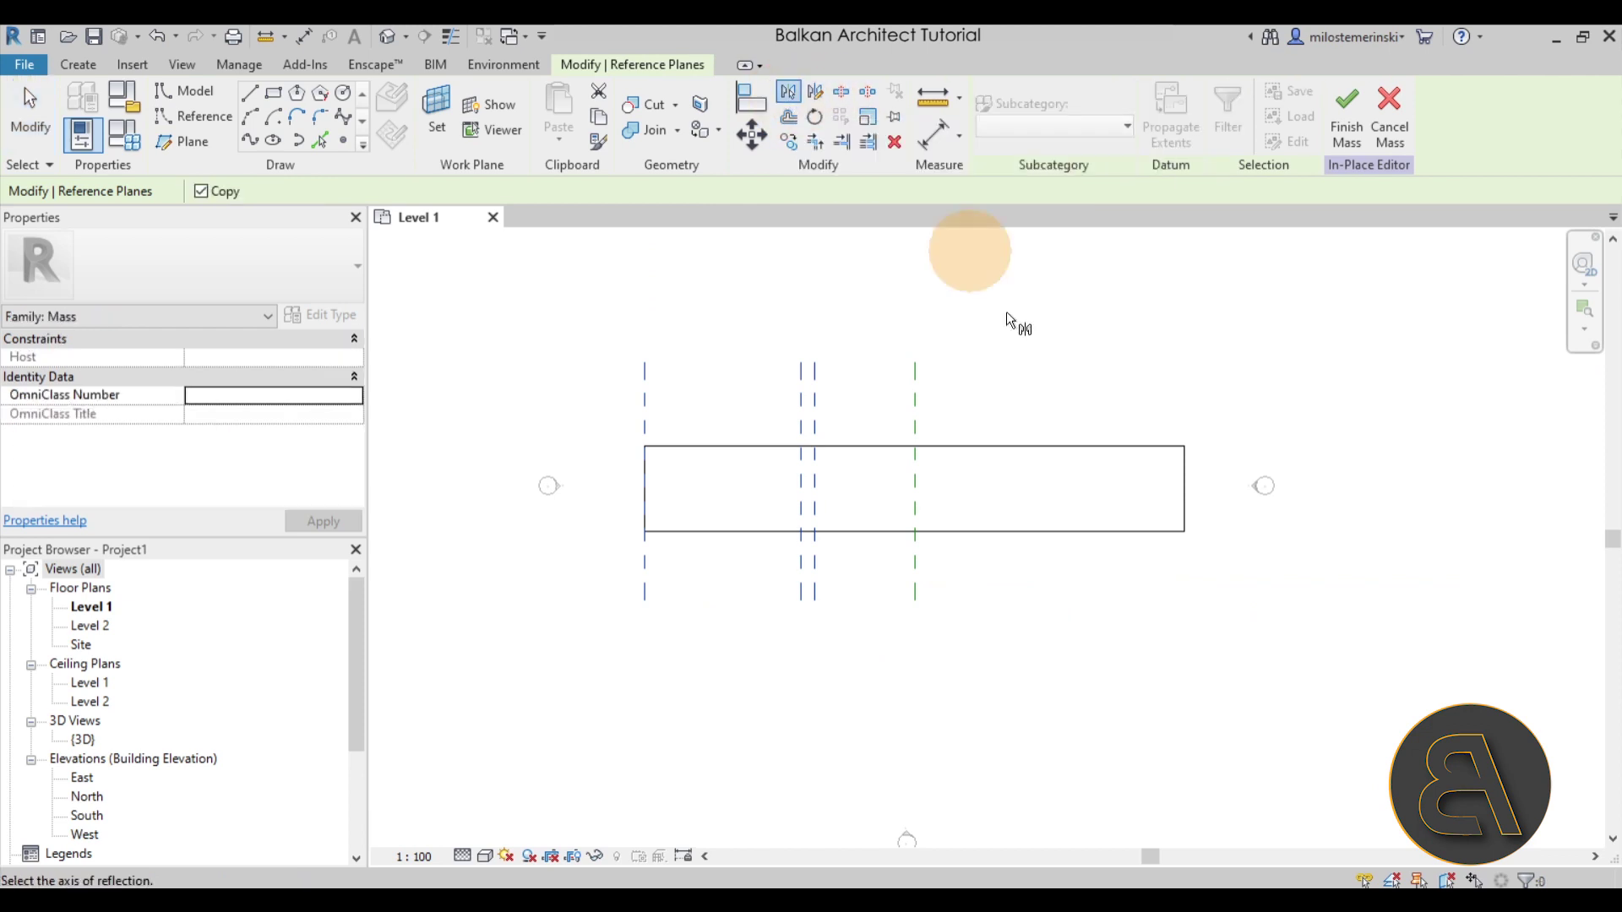
left_click(921, 422)
key("Escape")
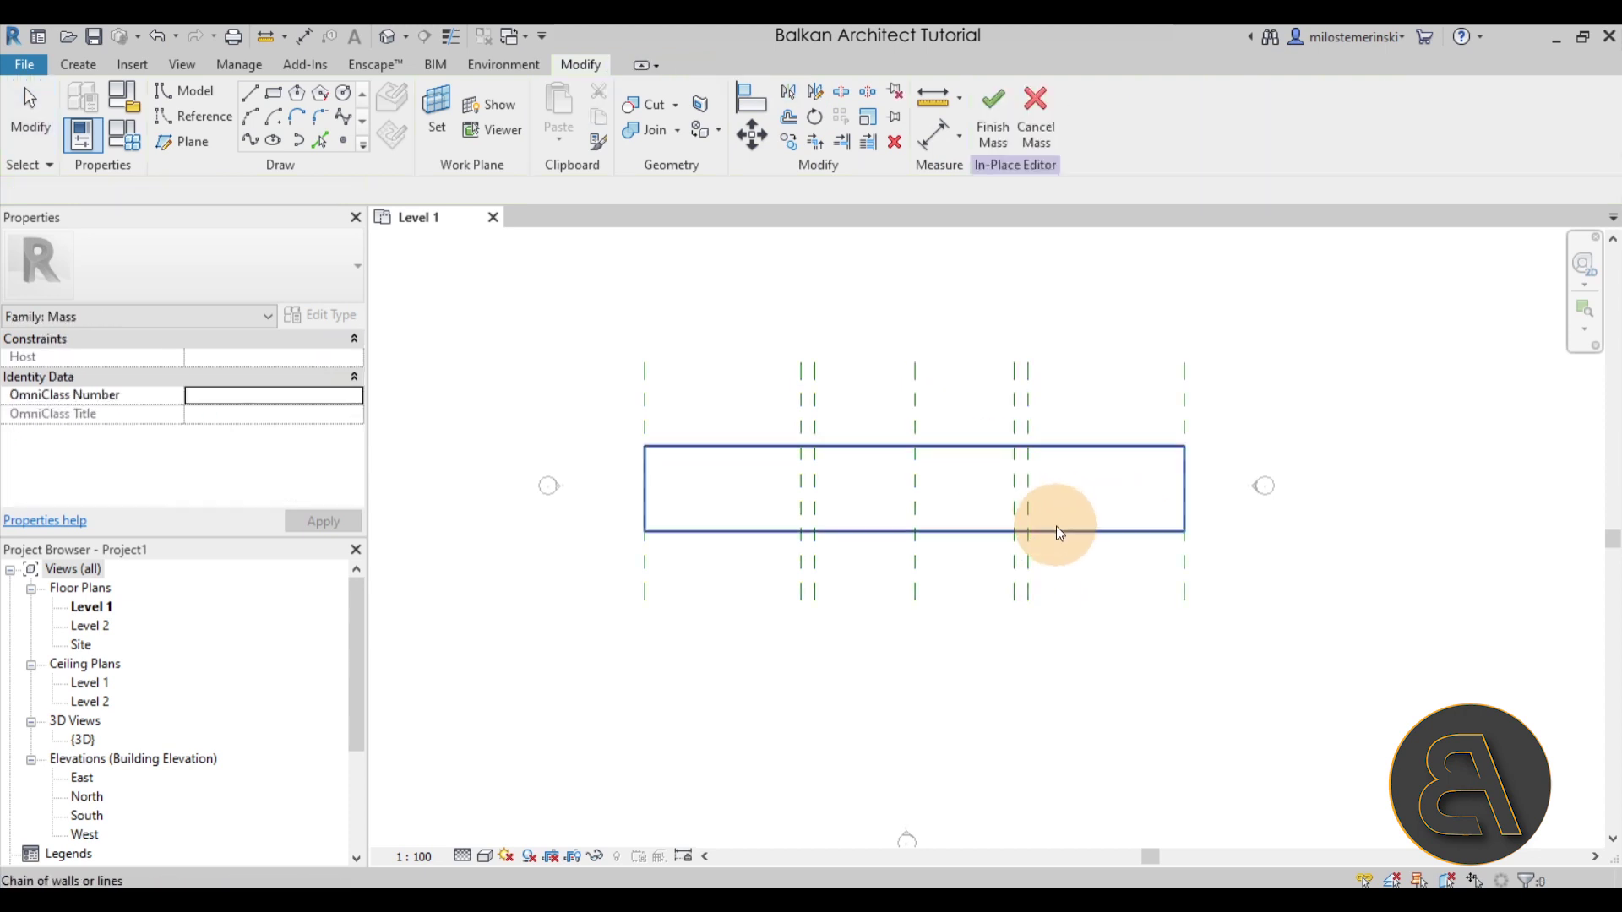
Step: Draw two horizontal reference planes along the rectangle's upper and lower edges, extending past both of its ends
left_click(192, 142)
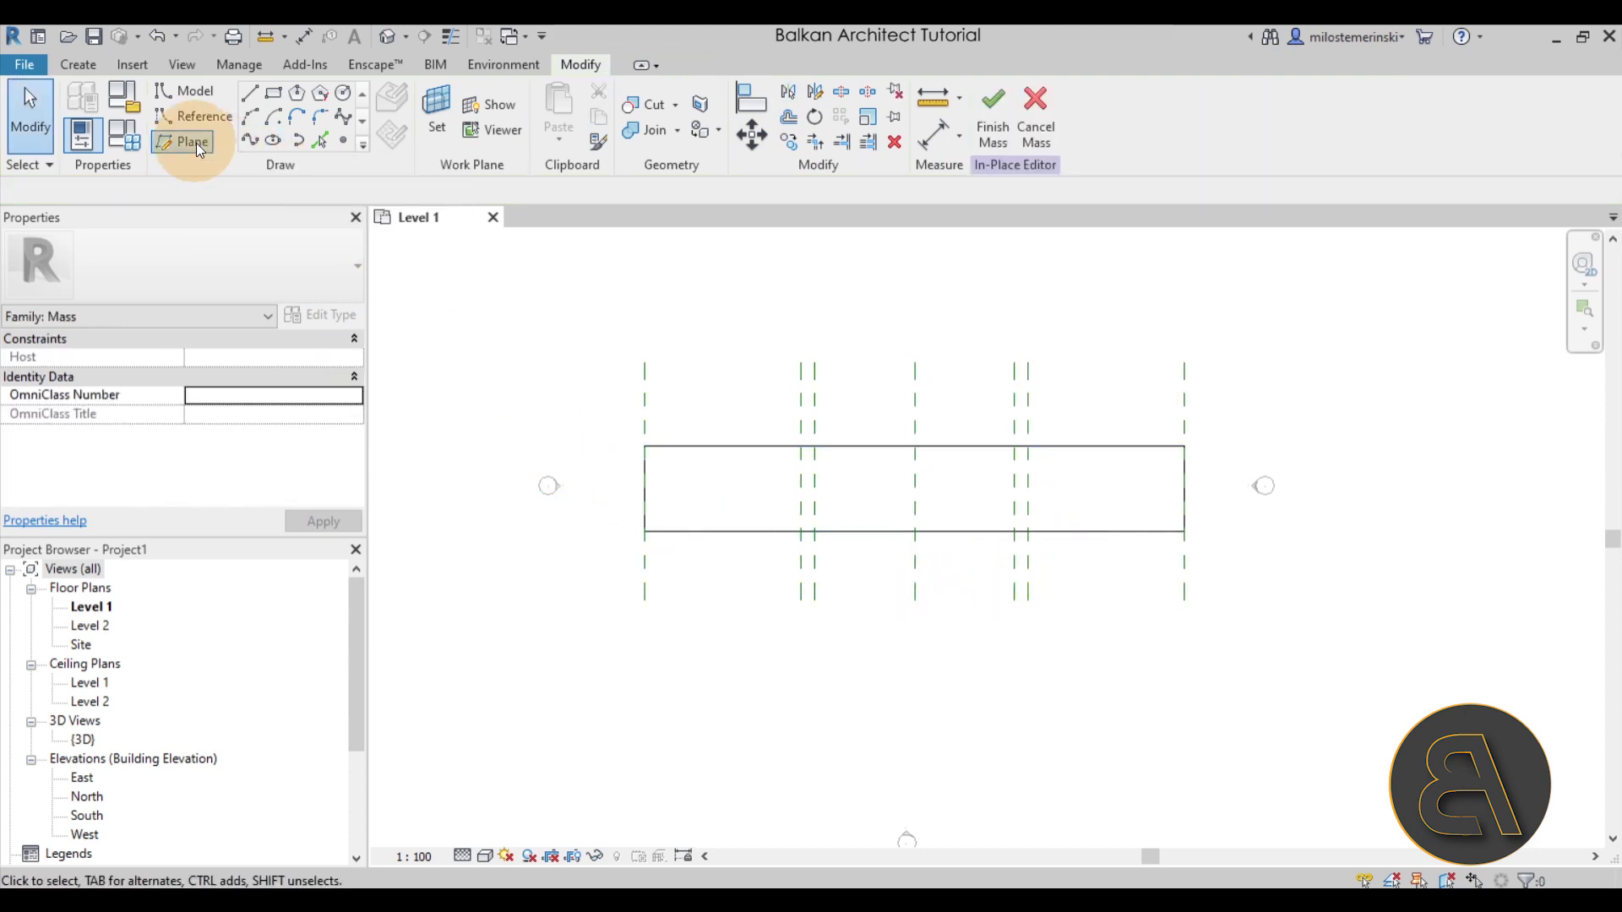
left_click(562, 445)
left_click(1264, 445)
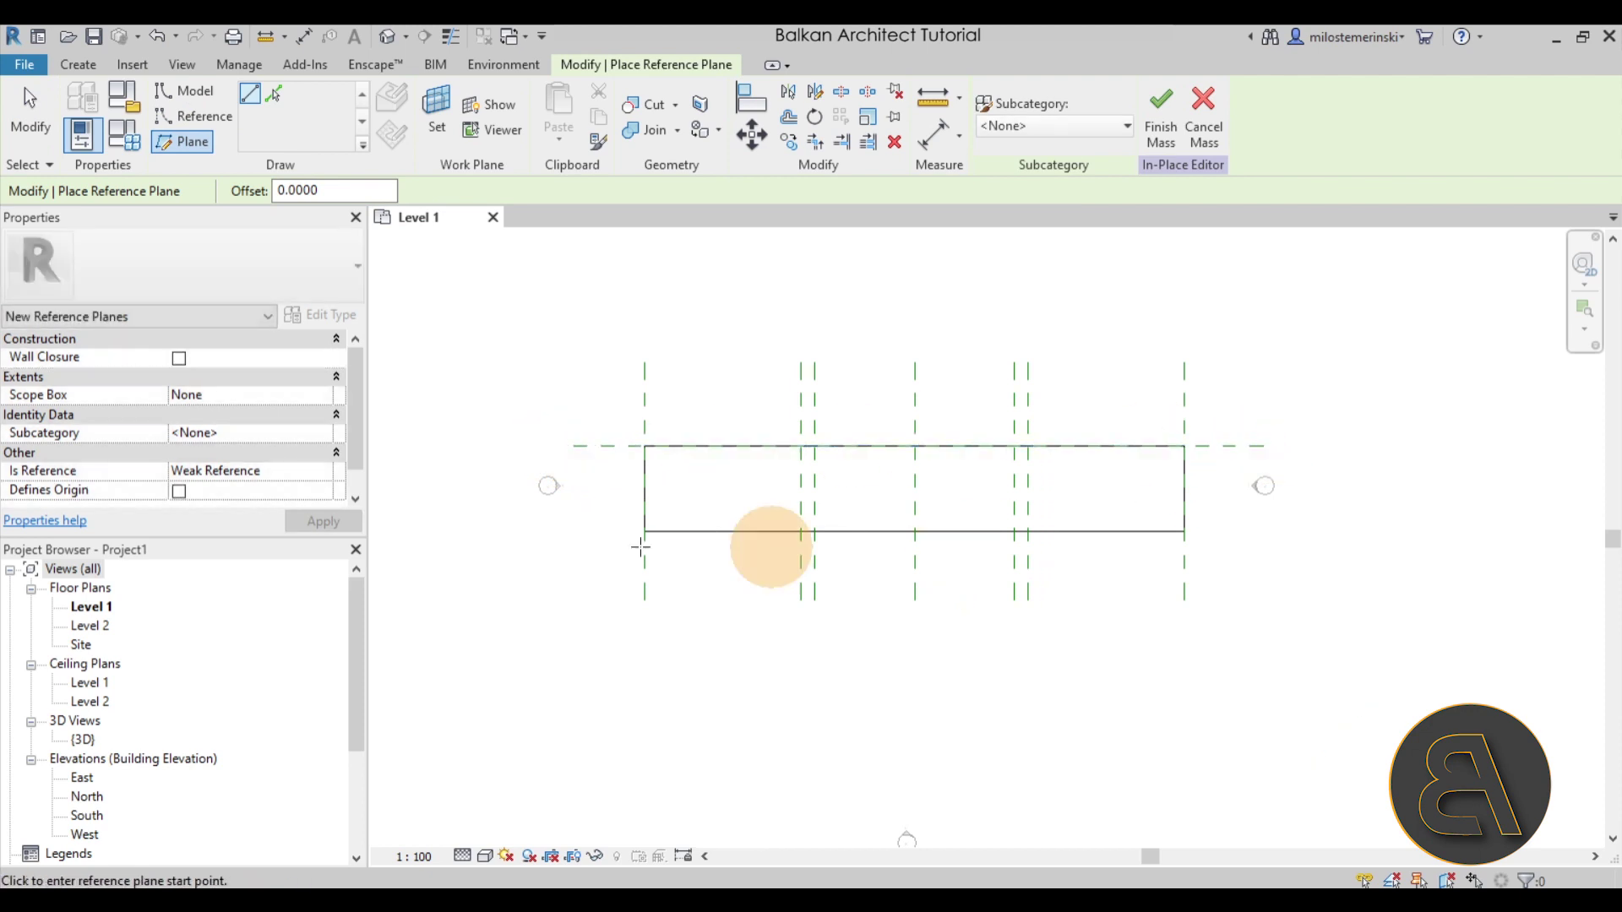
left_click(574, 530)
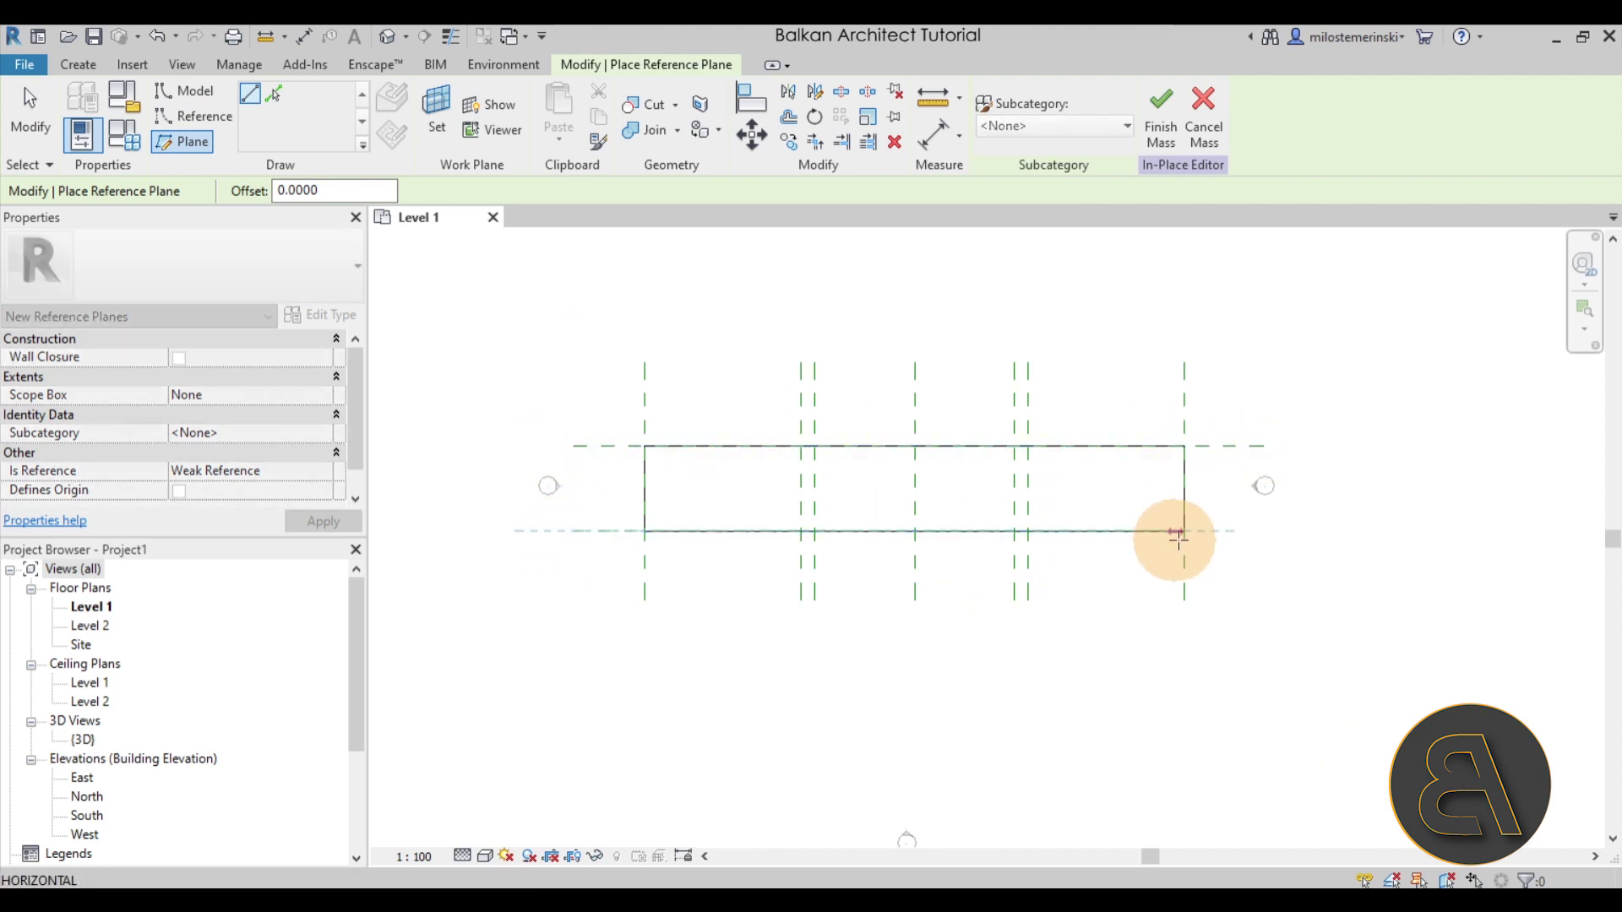
left_click(1260, 531)
key("Escape")
key("Escape")
Step: Select the whole chain of rectangle lines and delete it, leaving only the reference planes
key("Tab")
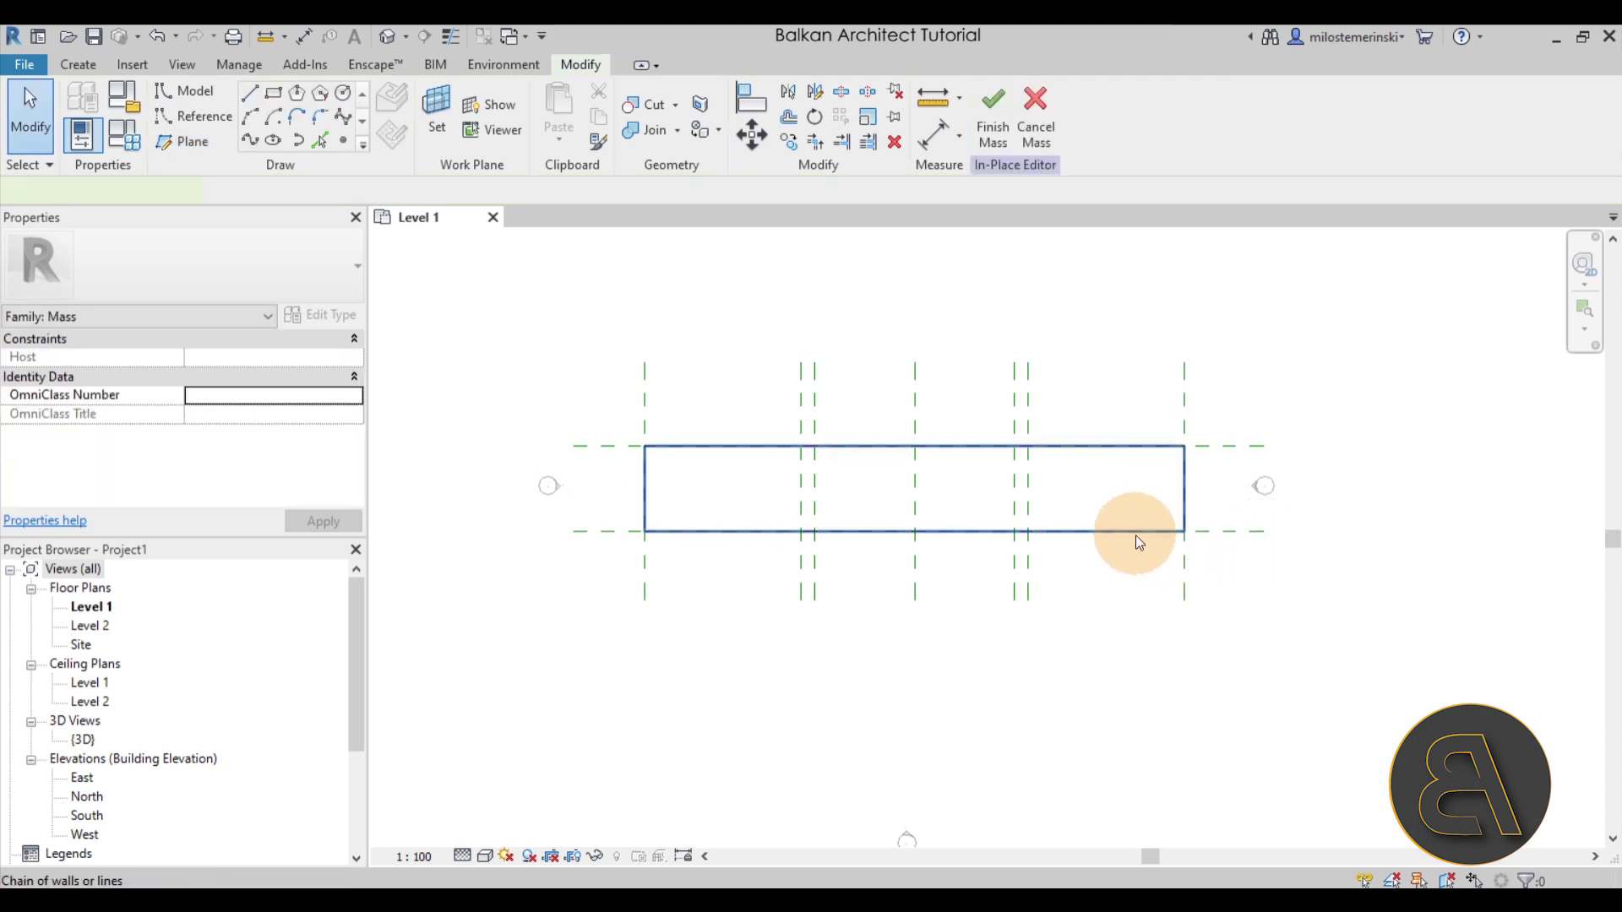
left_click(1134, 533)
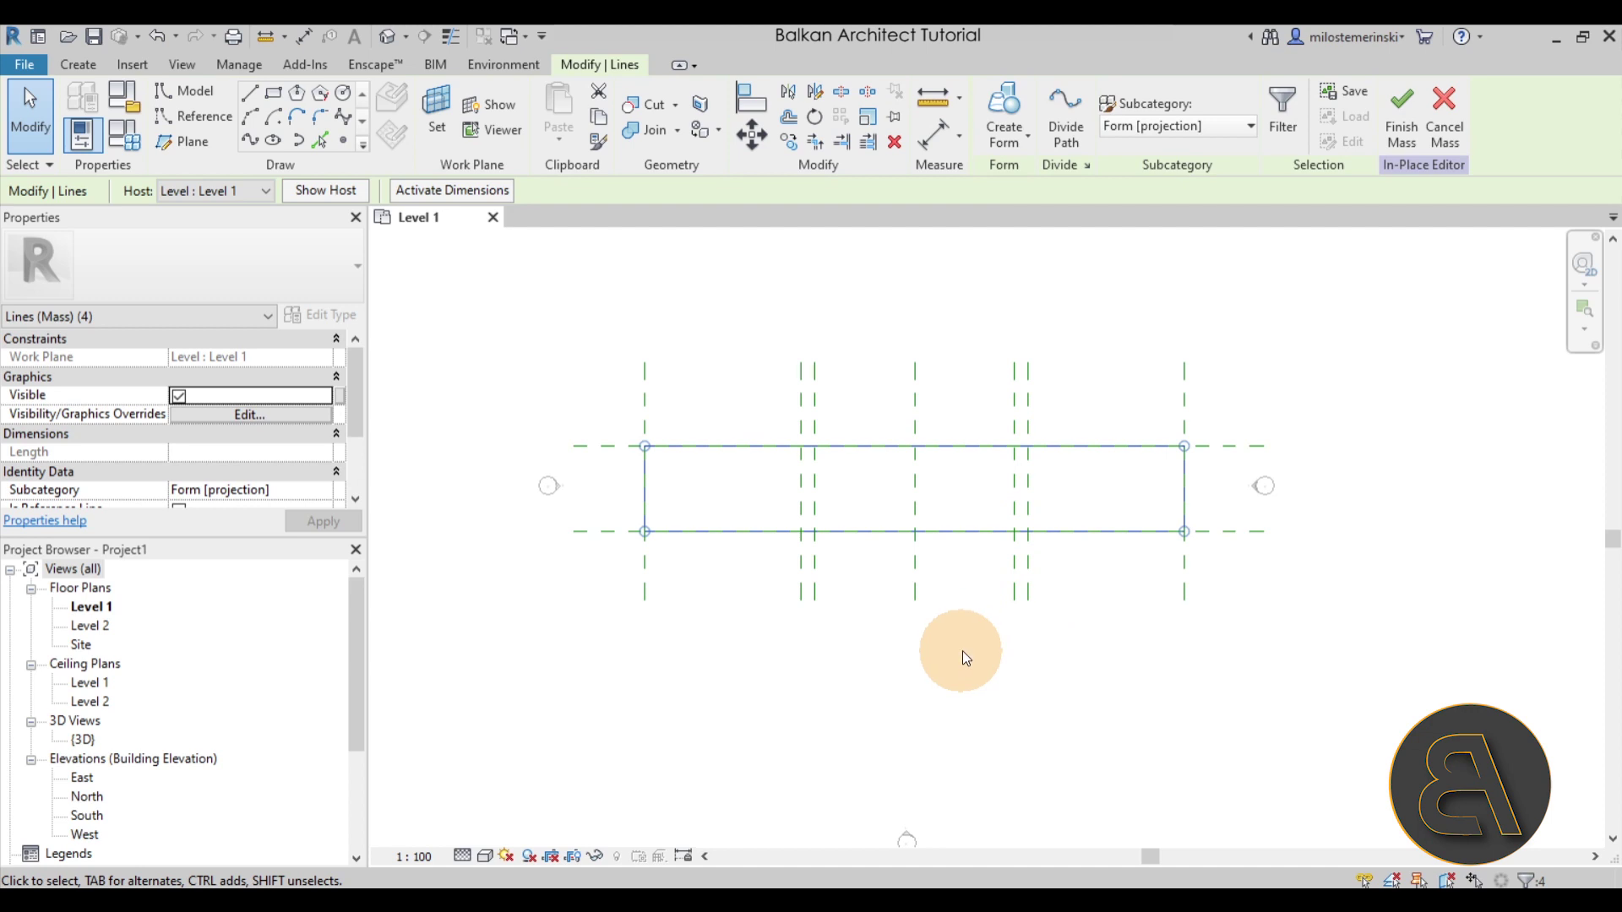
key("Delete")
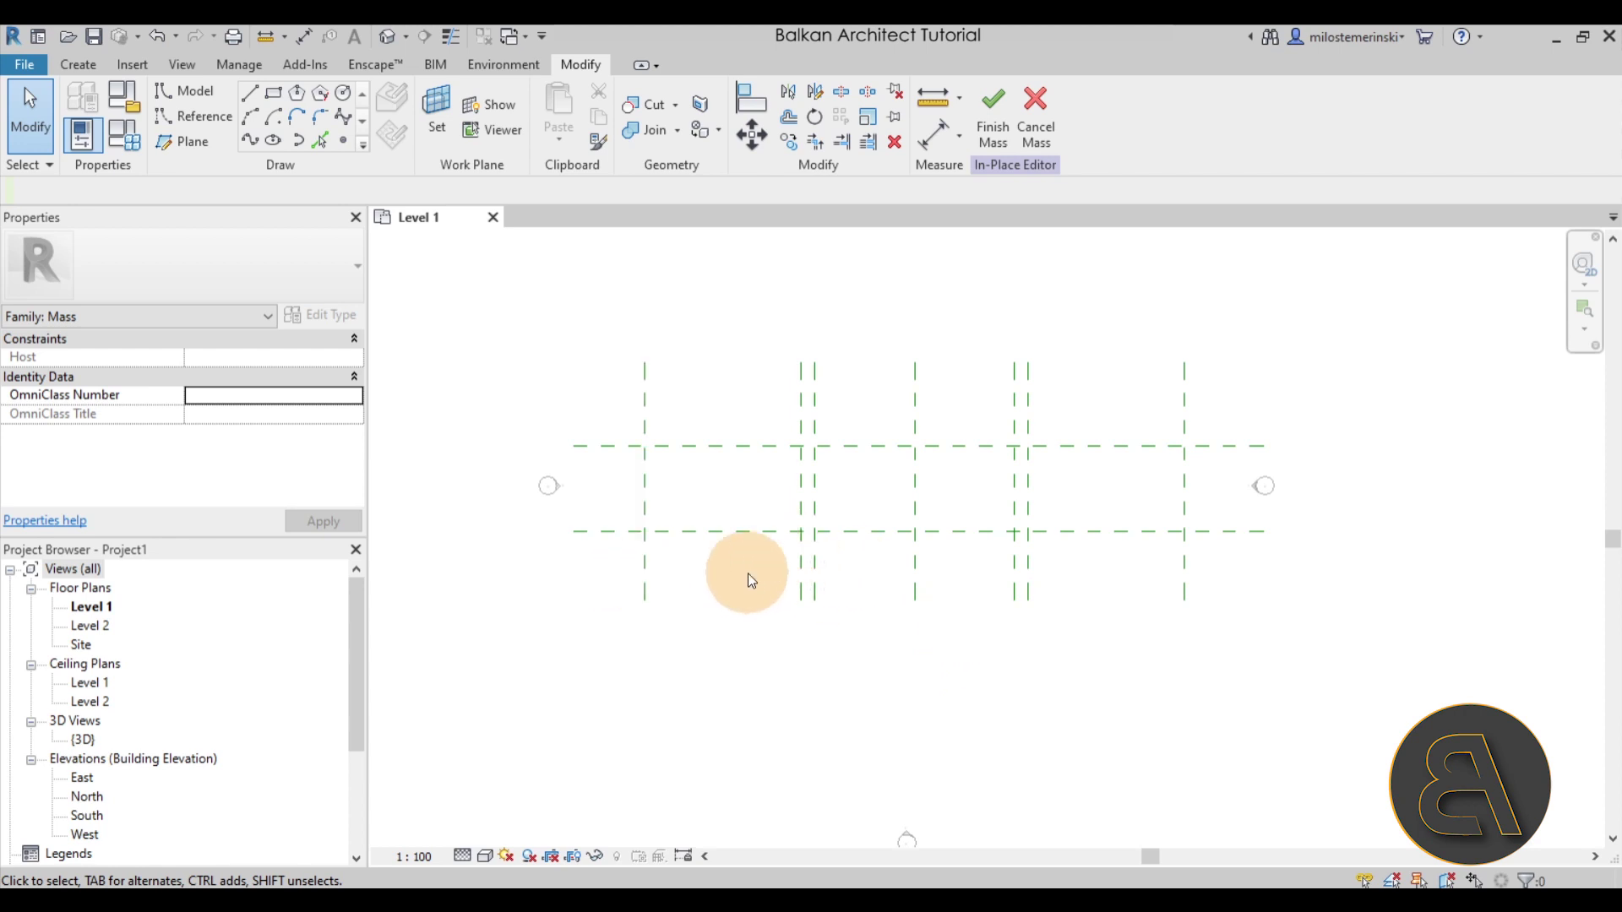
Step: Name the central vertical reference plane C
left_click(910, 577)
left_click(905, 578)
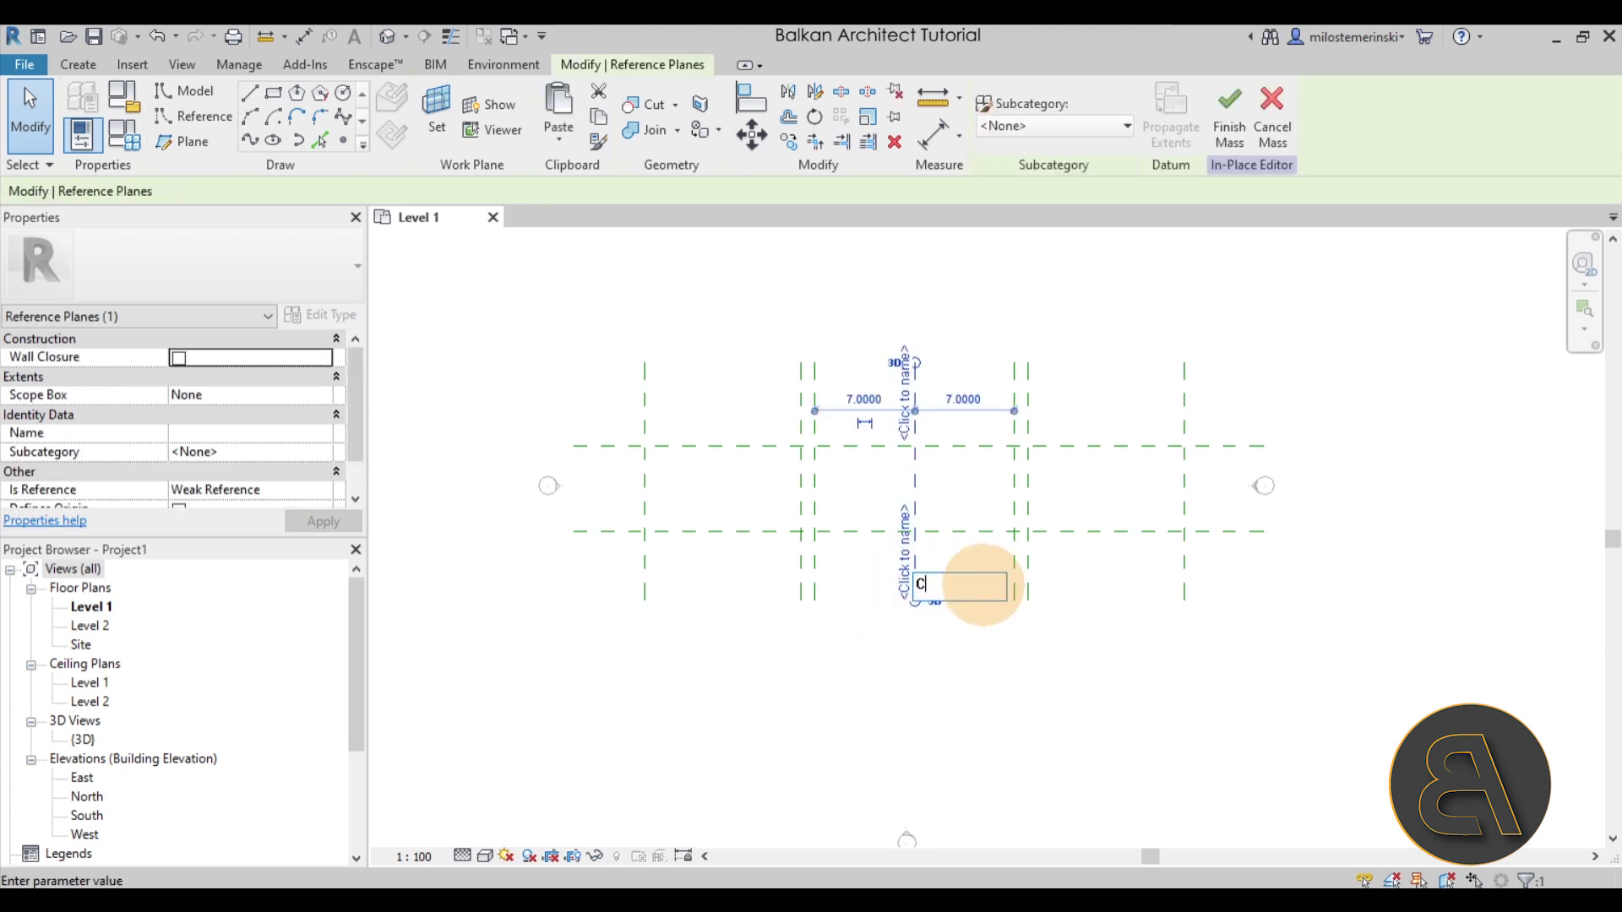
left_click(983, 585)
left_click(966, 628)
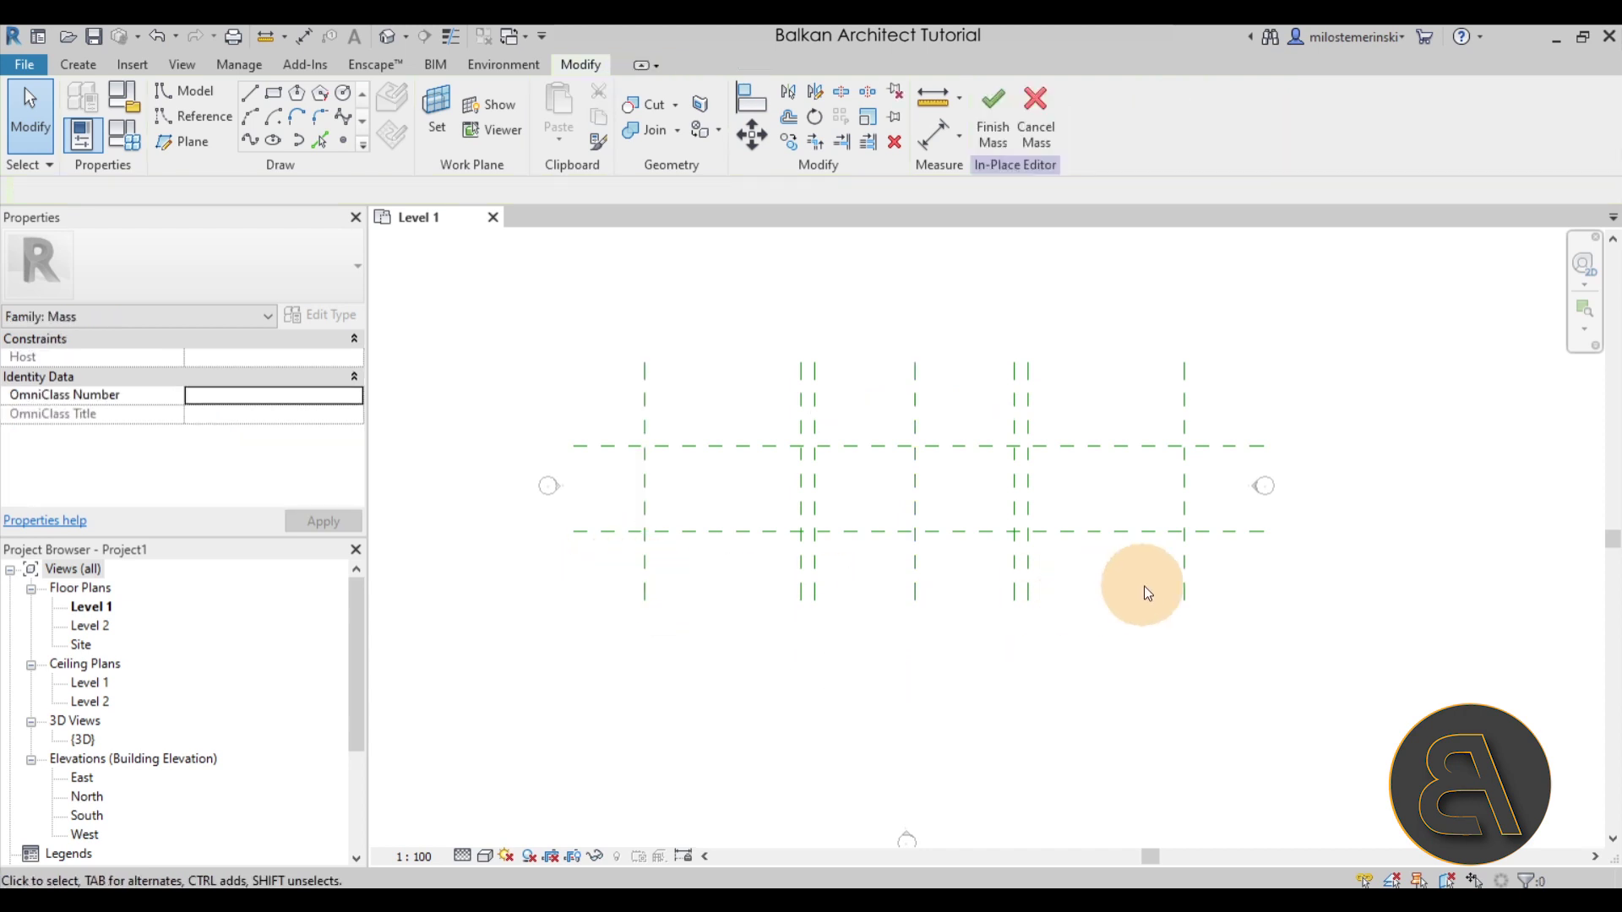
Step: Name the three vertical reference planes left of the centre 1, 2 and 3, working from left to right
left_click(648, 583)
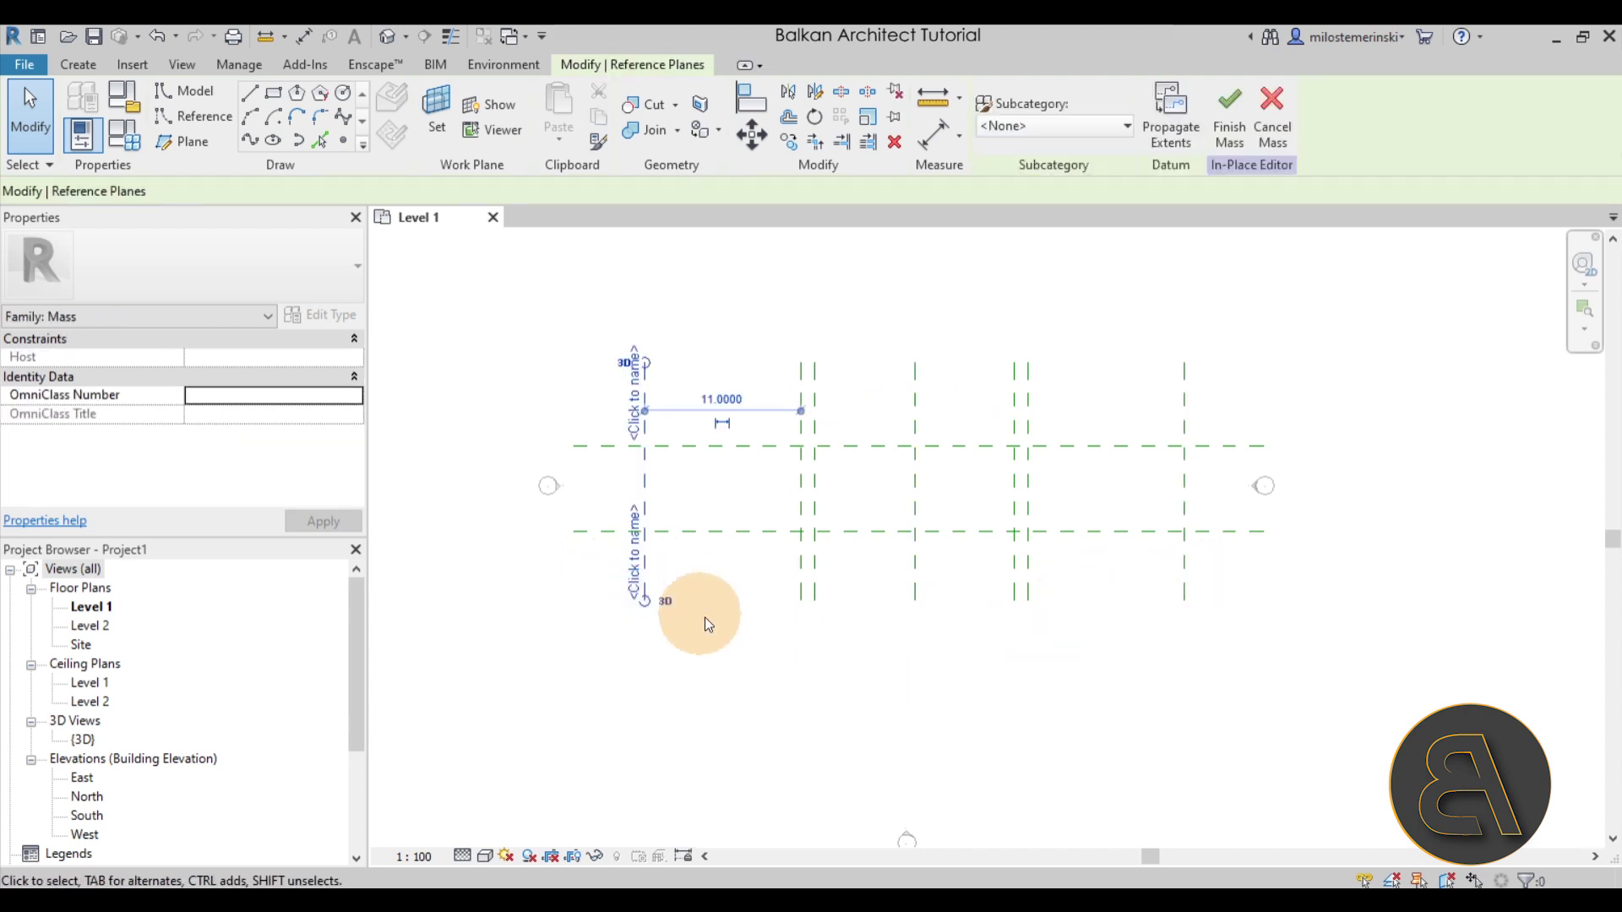
left_click(629, 586)
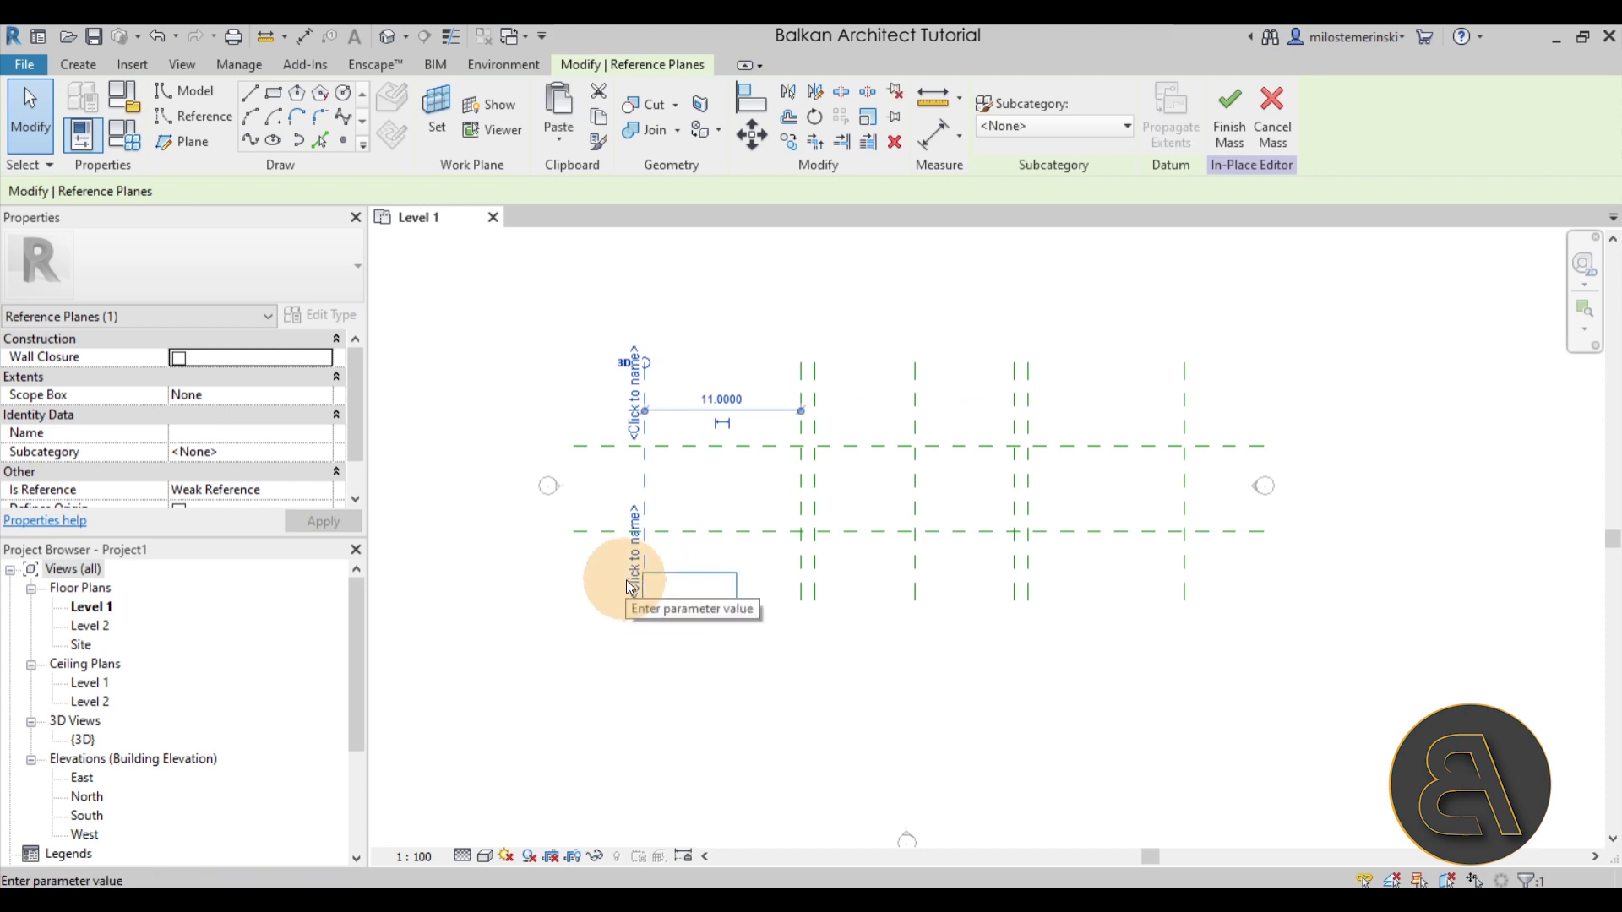
type("1")
key("Return")
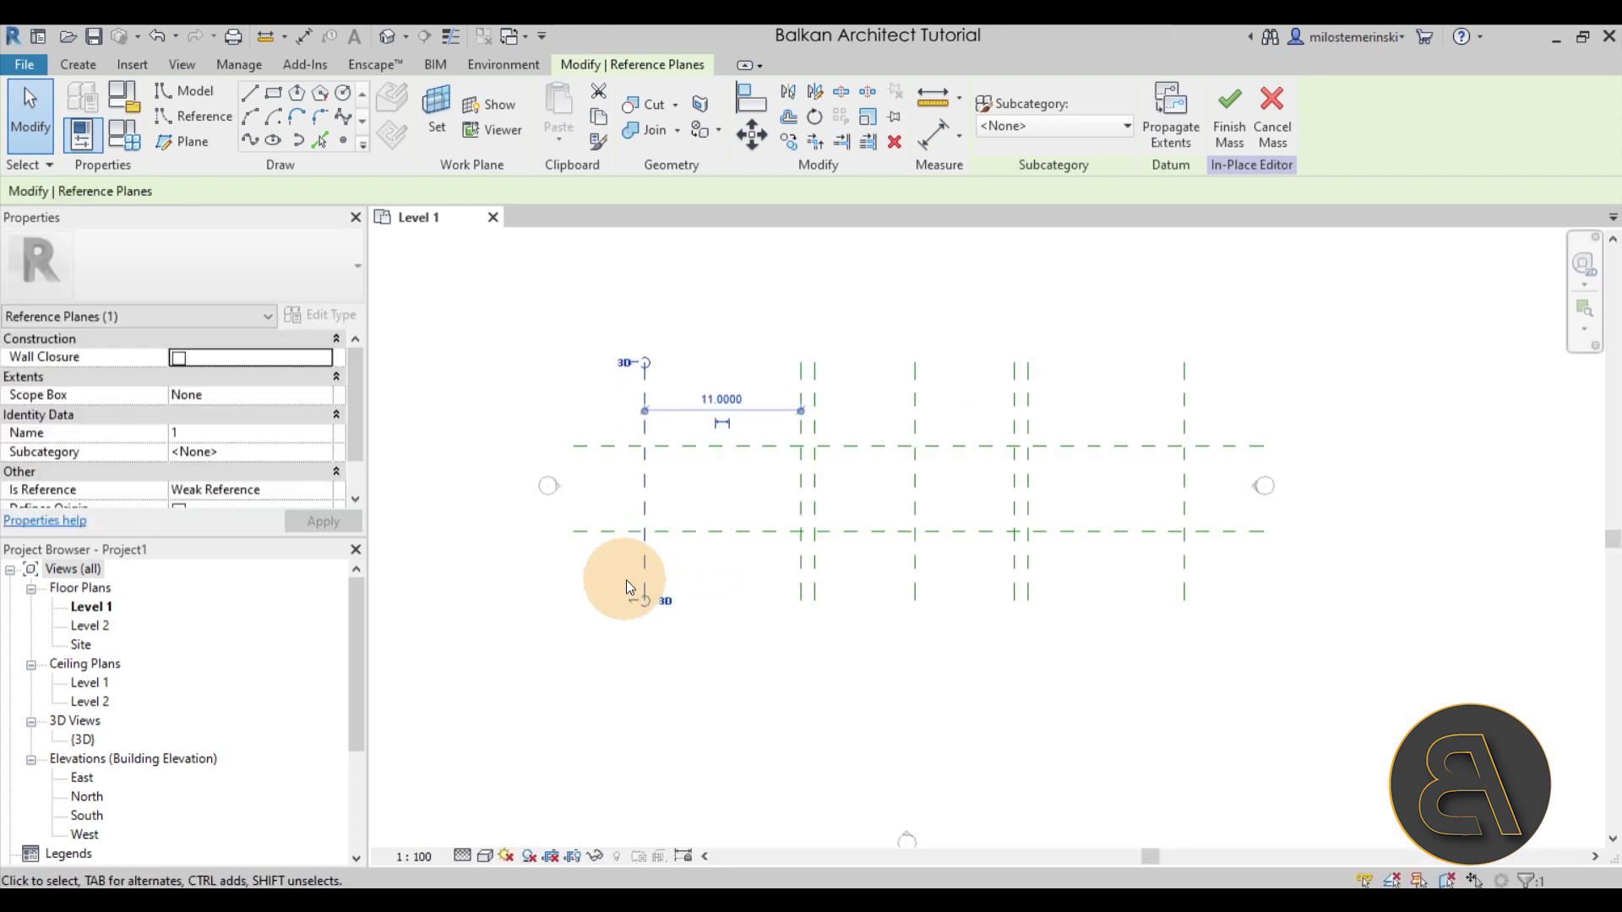
left_click(790, 582)
left_click(788, 581)
type("2")
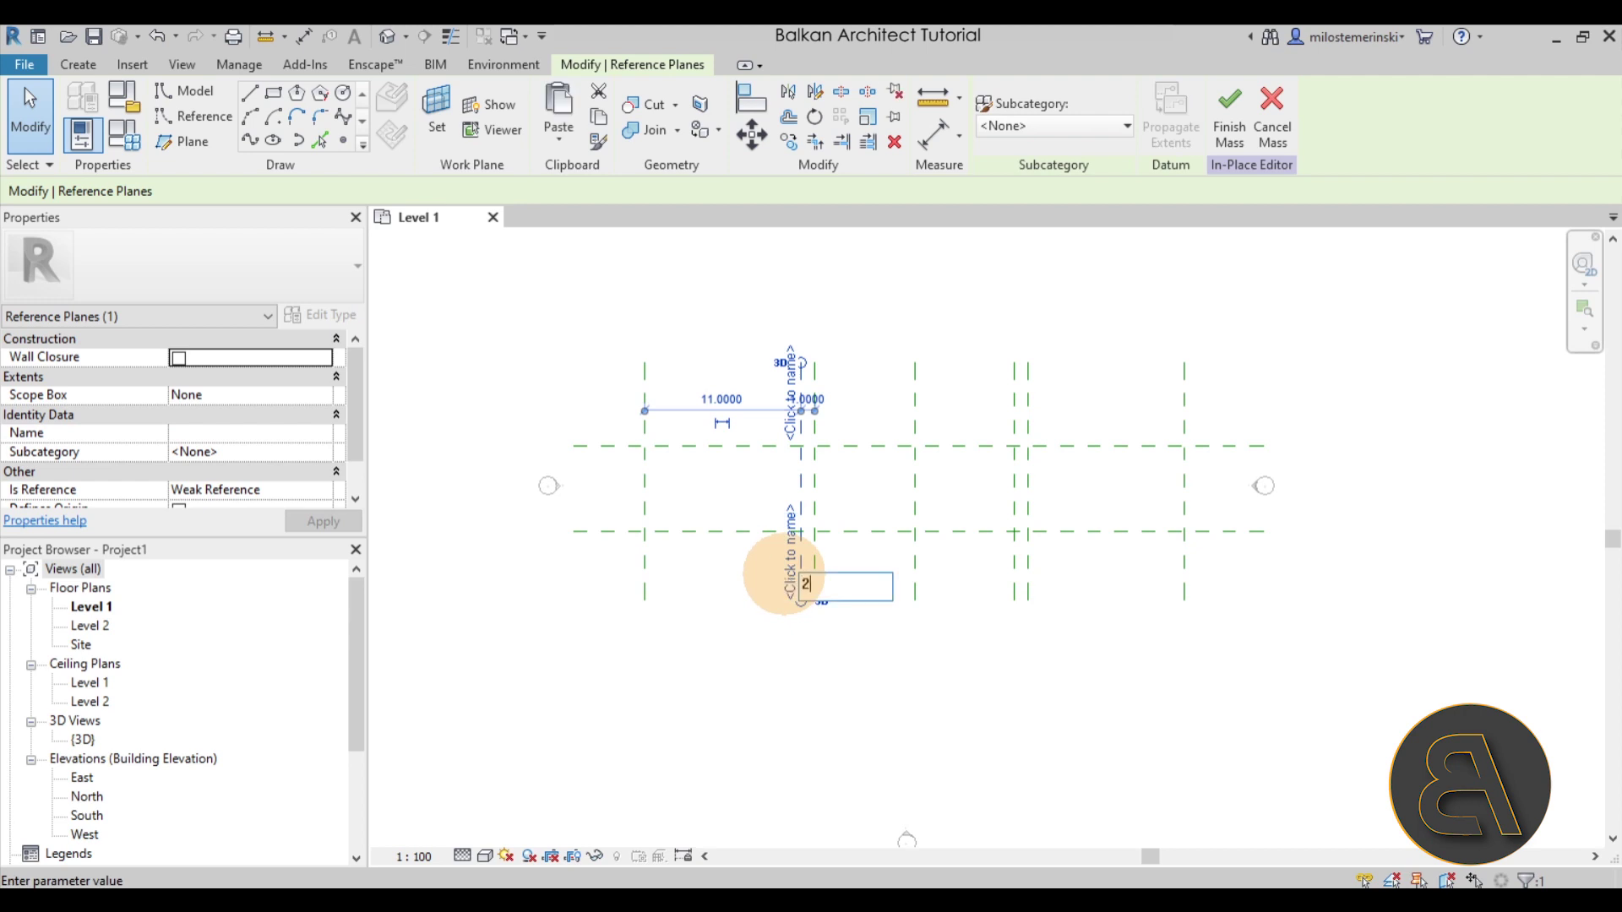
key("Return")
left_click(793, 581)
left_click(795, 577)
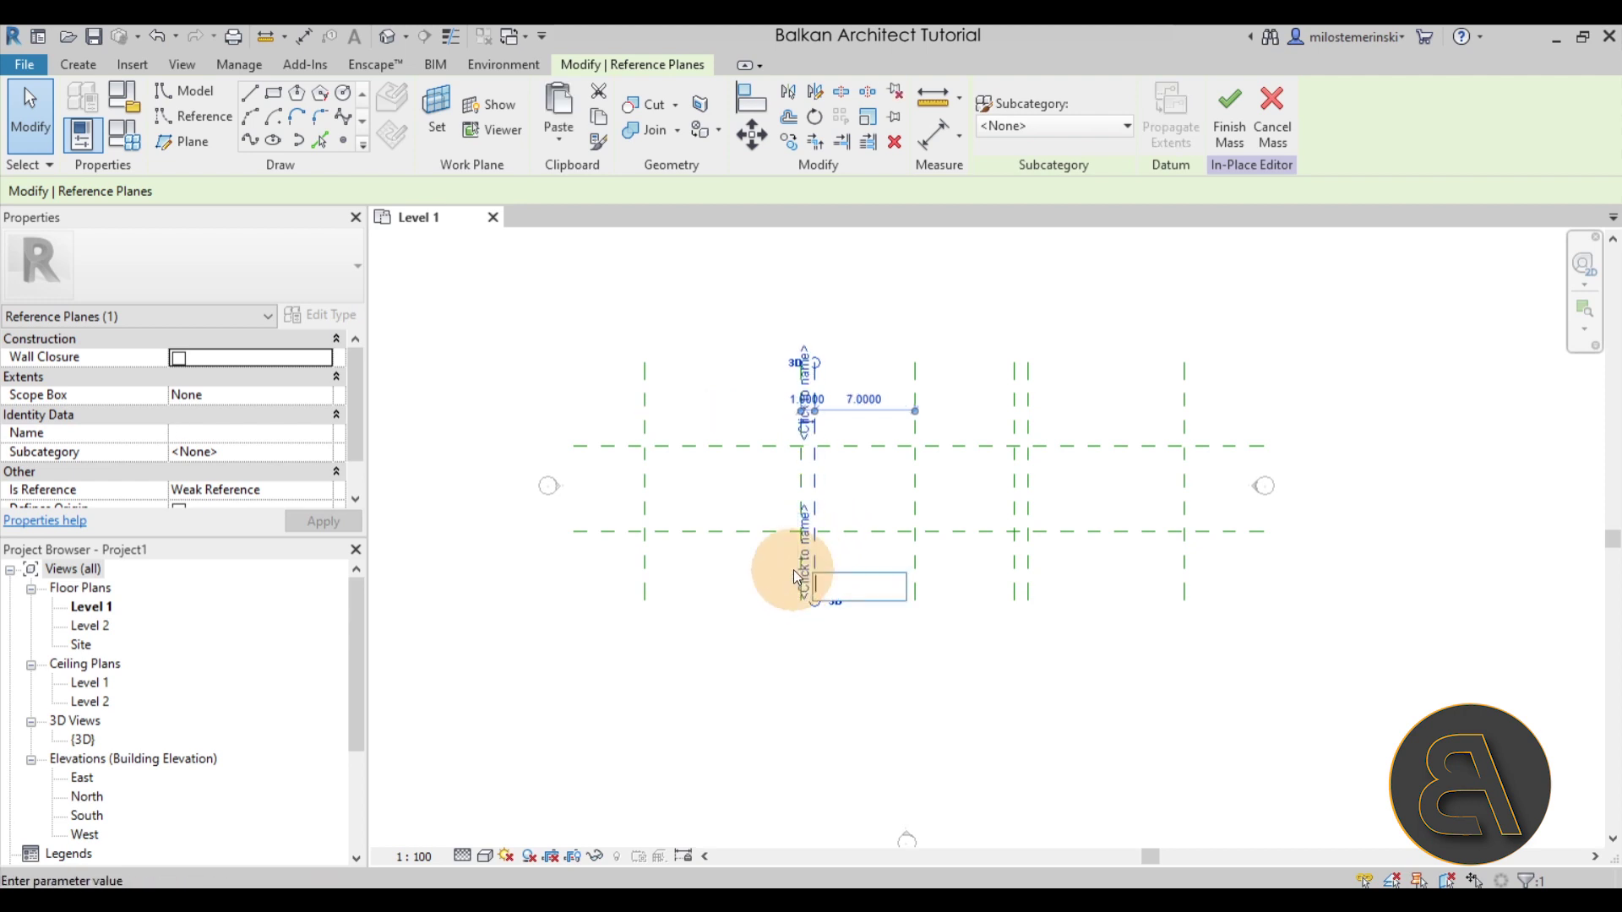
type("3")
key("Return")
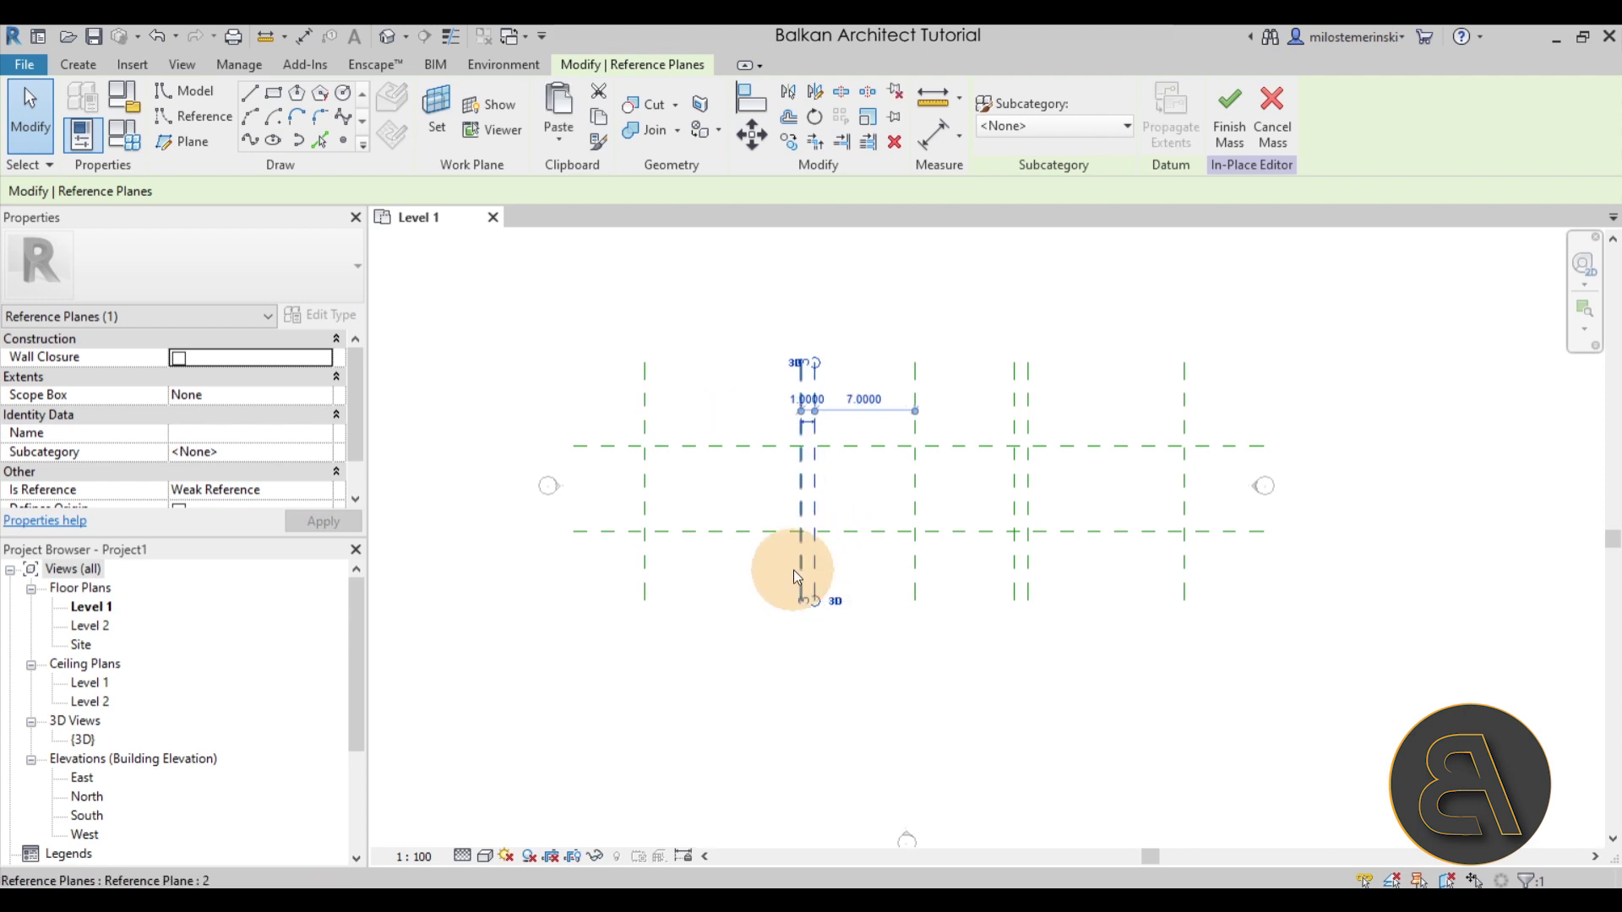
Step: Name the three vertical reference planes right of the centre 4, 5 and 6, working from left to right
left_click(1013, 583)
left_click(1003, 575)
type("4")
key("Return")
left_click(1029, 561)
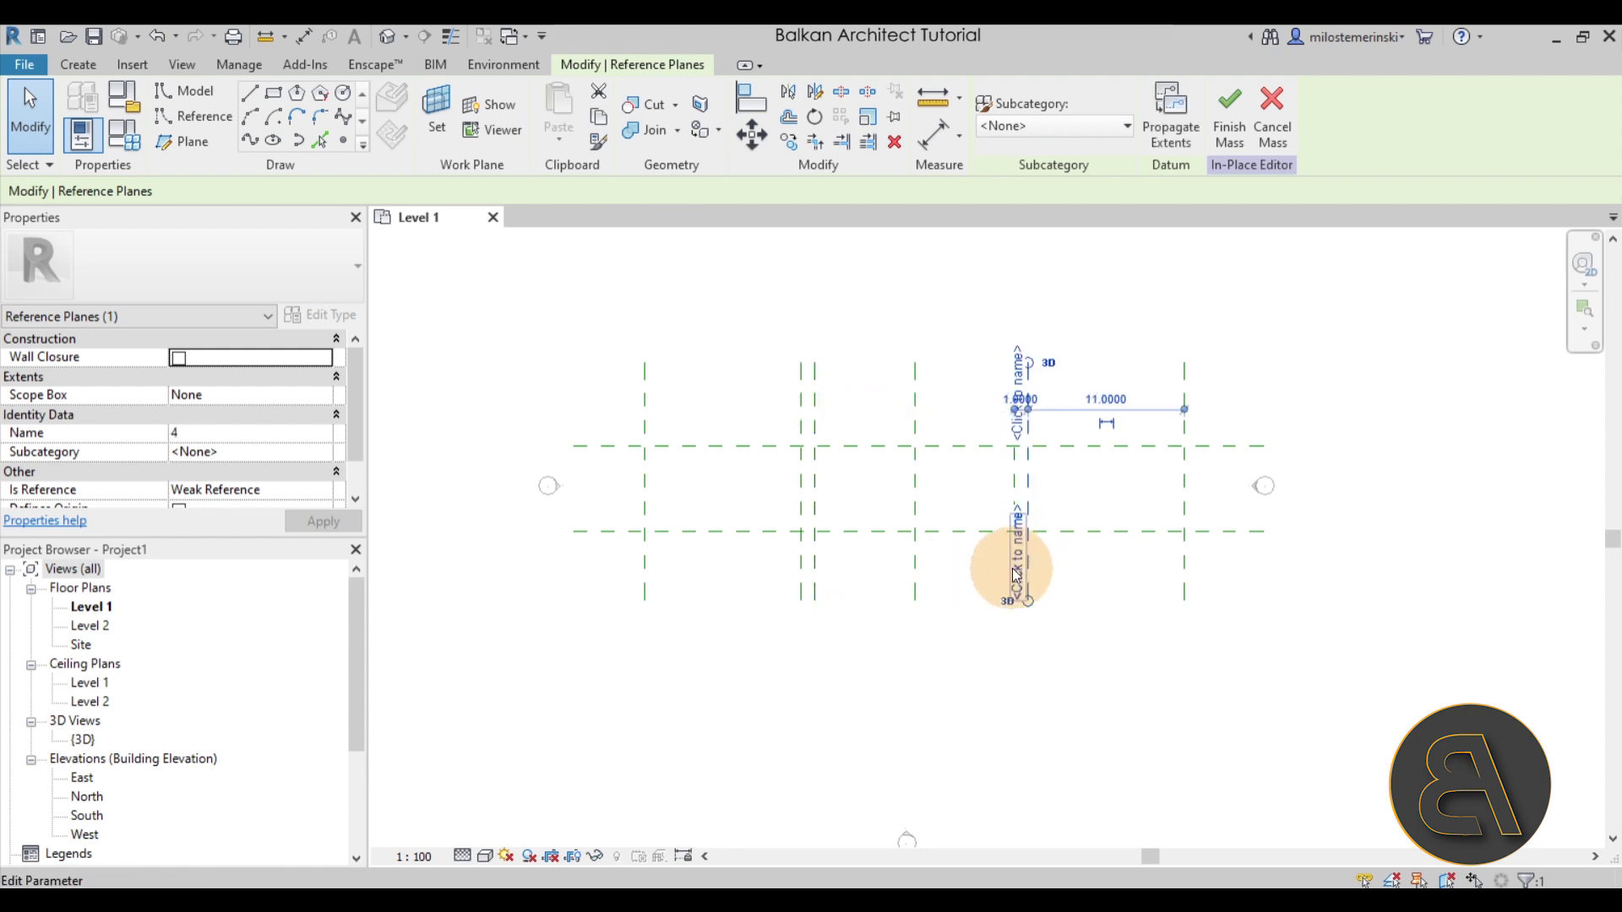
left_click(1016, 567)
type("5")
key("Return")
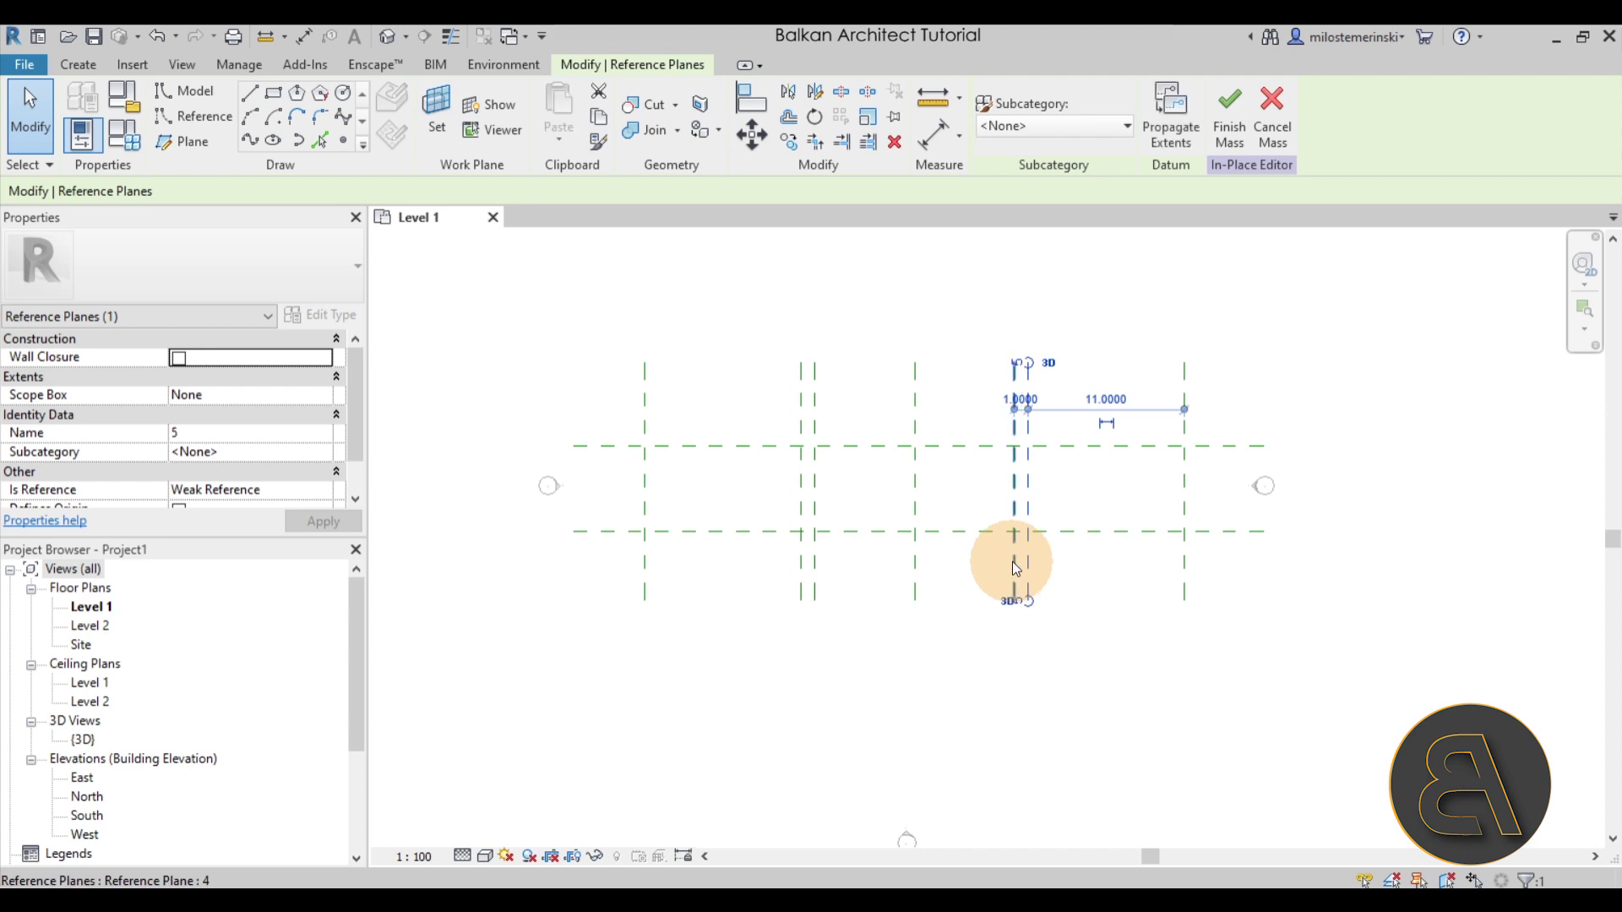
left_click(1184, 575)
left_click(1172, 567)
type("6")
key("Return")
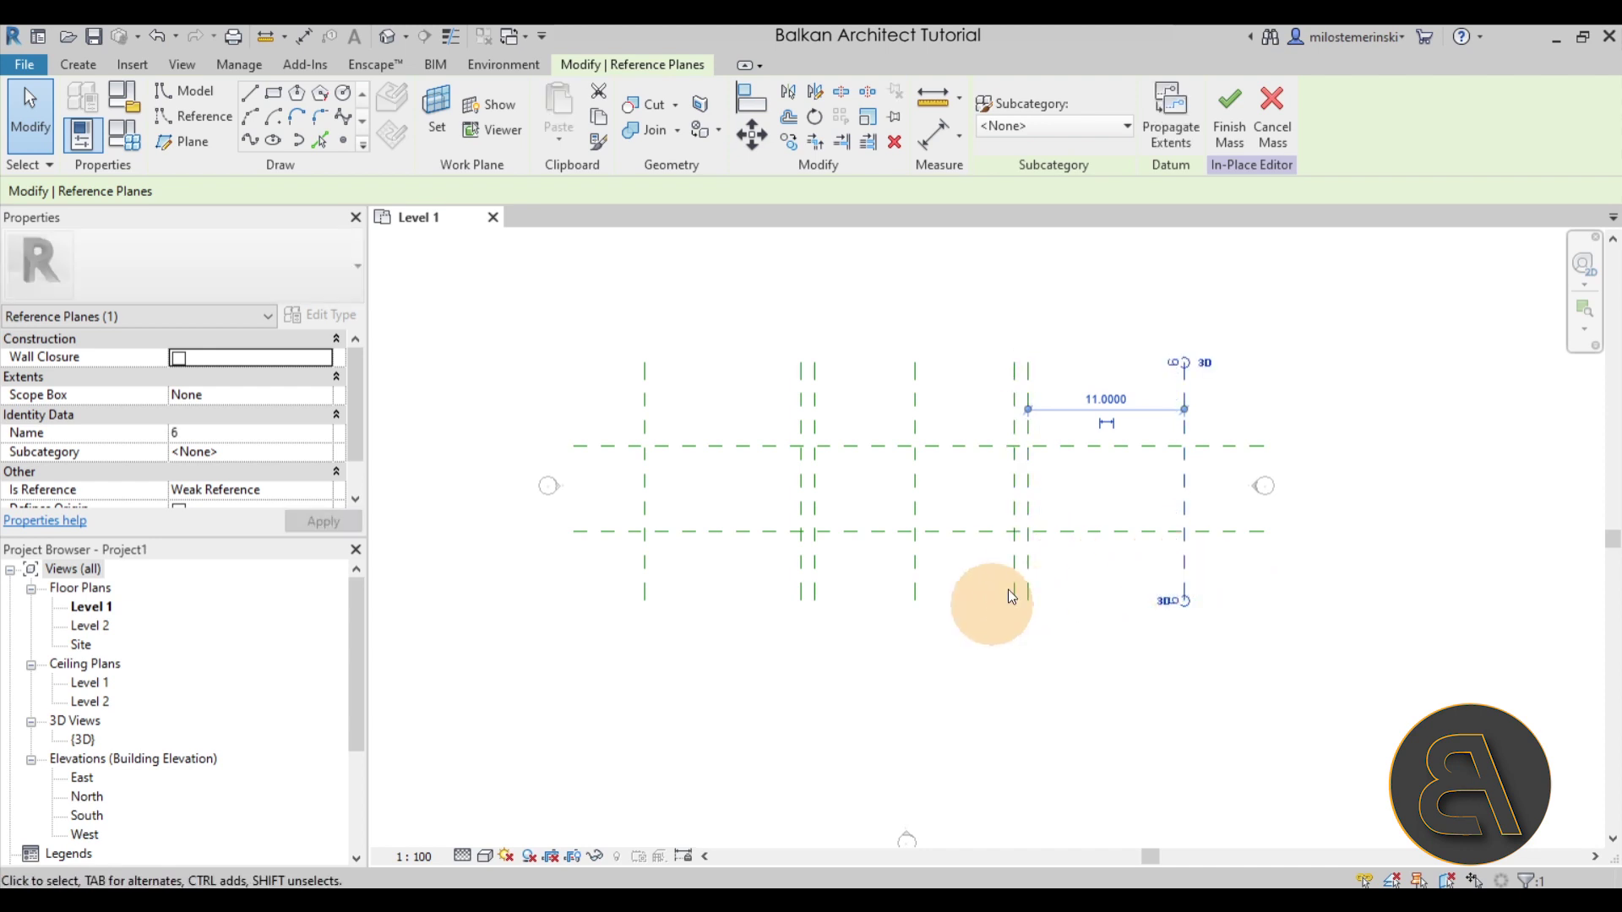
left_click(1018, 674)
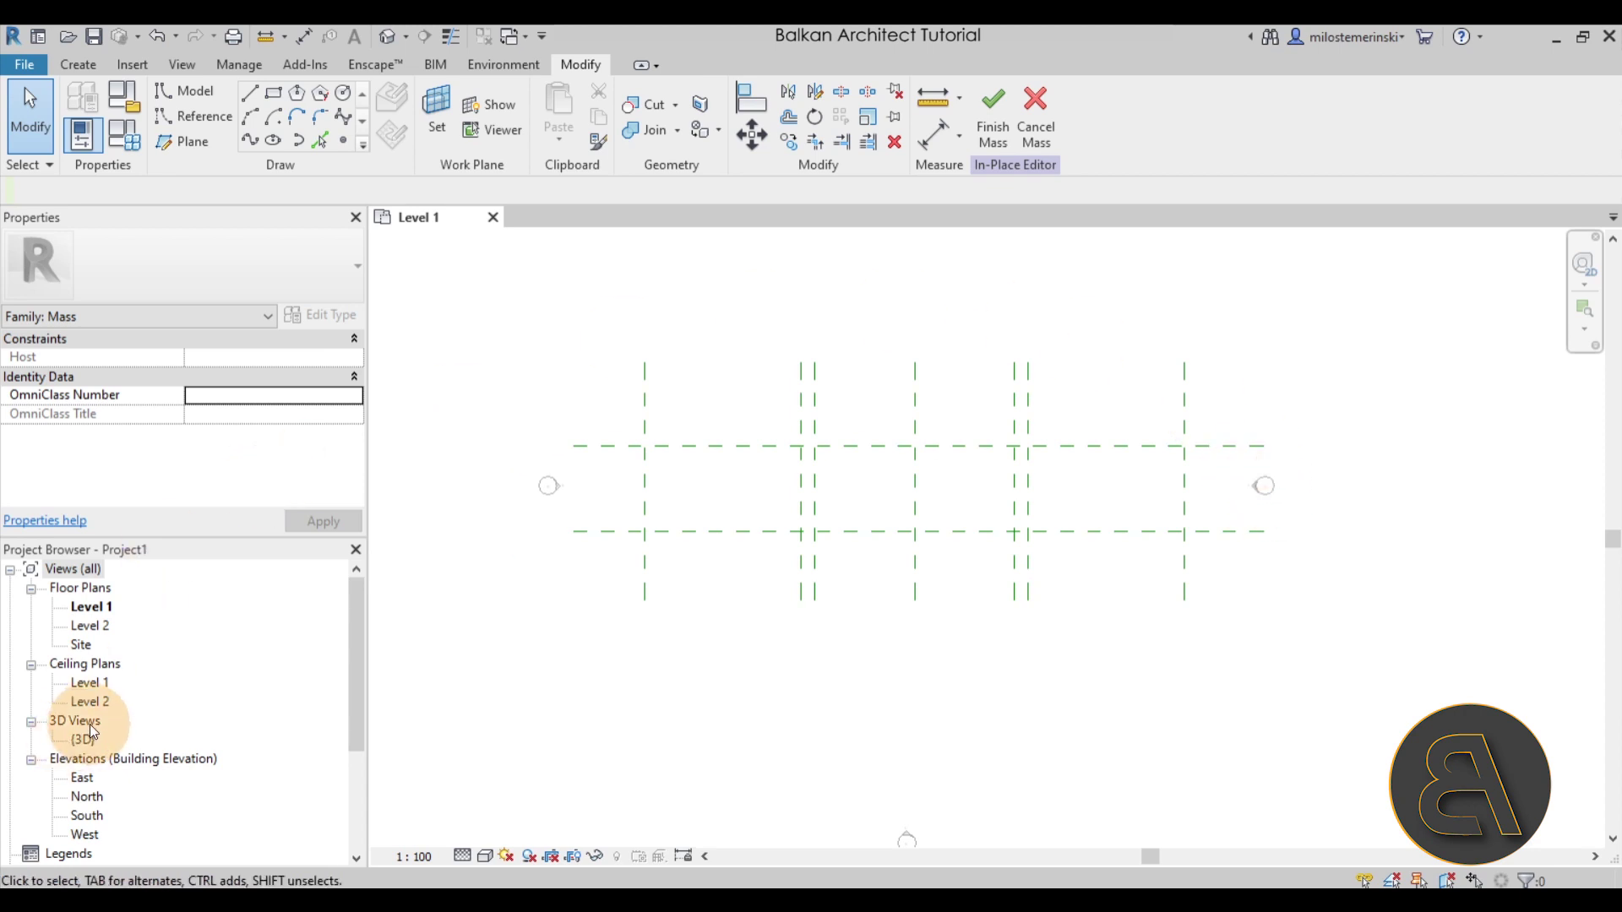
Step: In the East elevation, draw a horizontal reference plane about 2.07 above Level 2, extending past both vertical reference planes
double_click(83, 779)
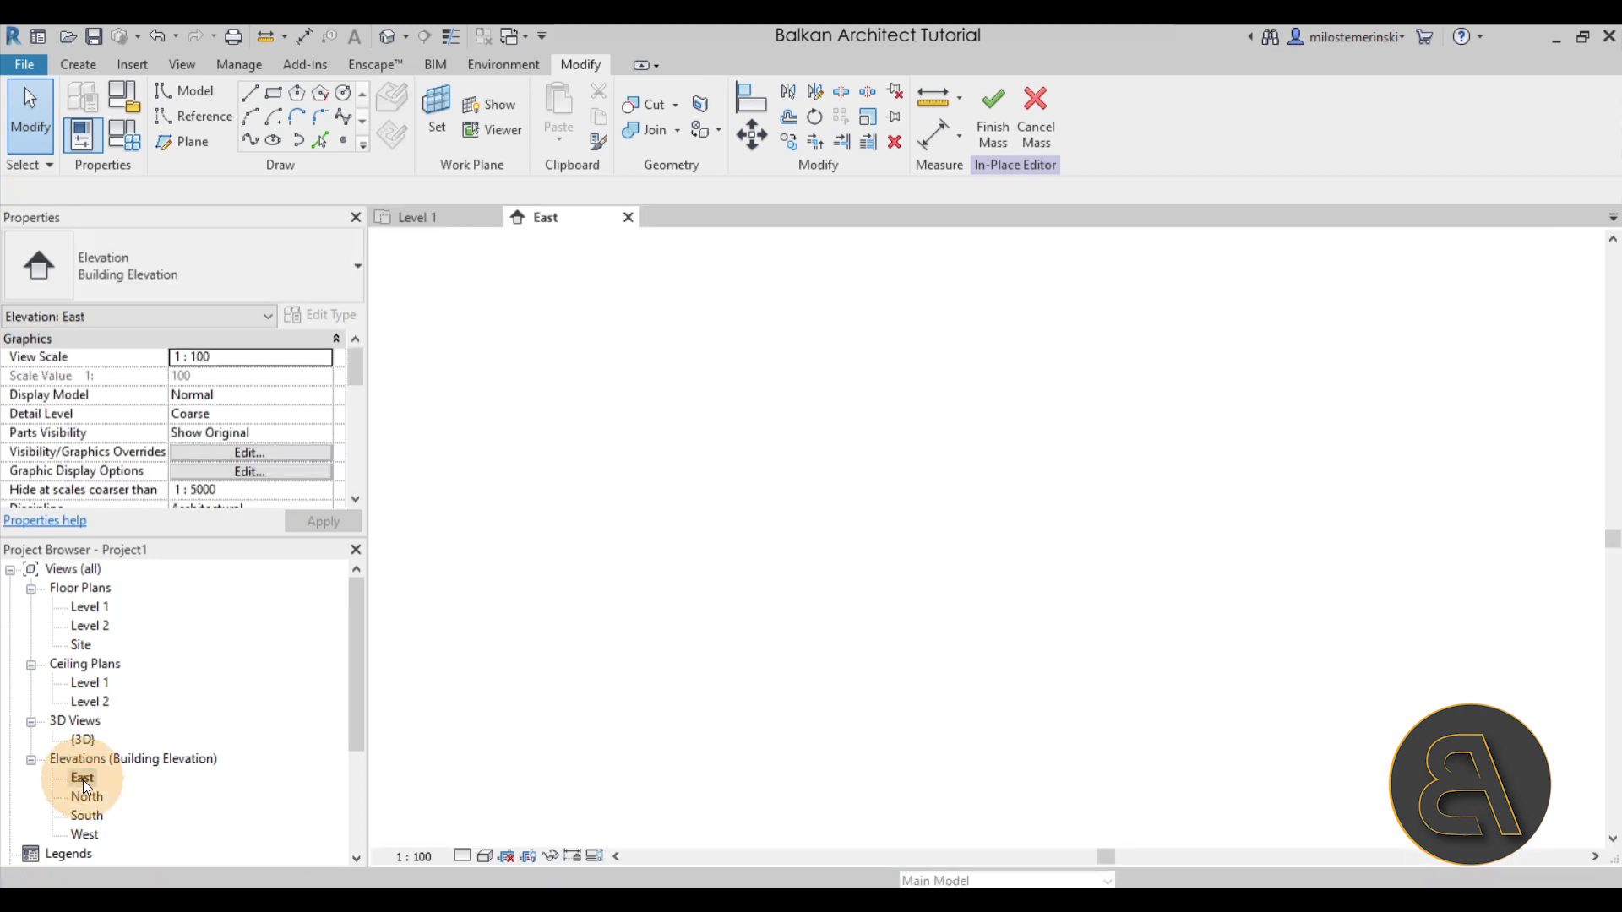
scroll(922, 591, "up", 1)
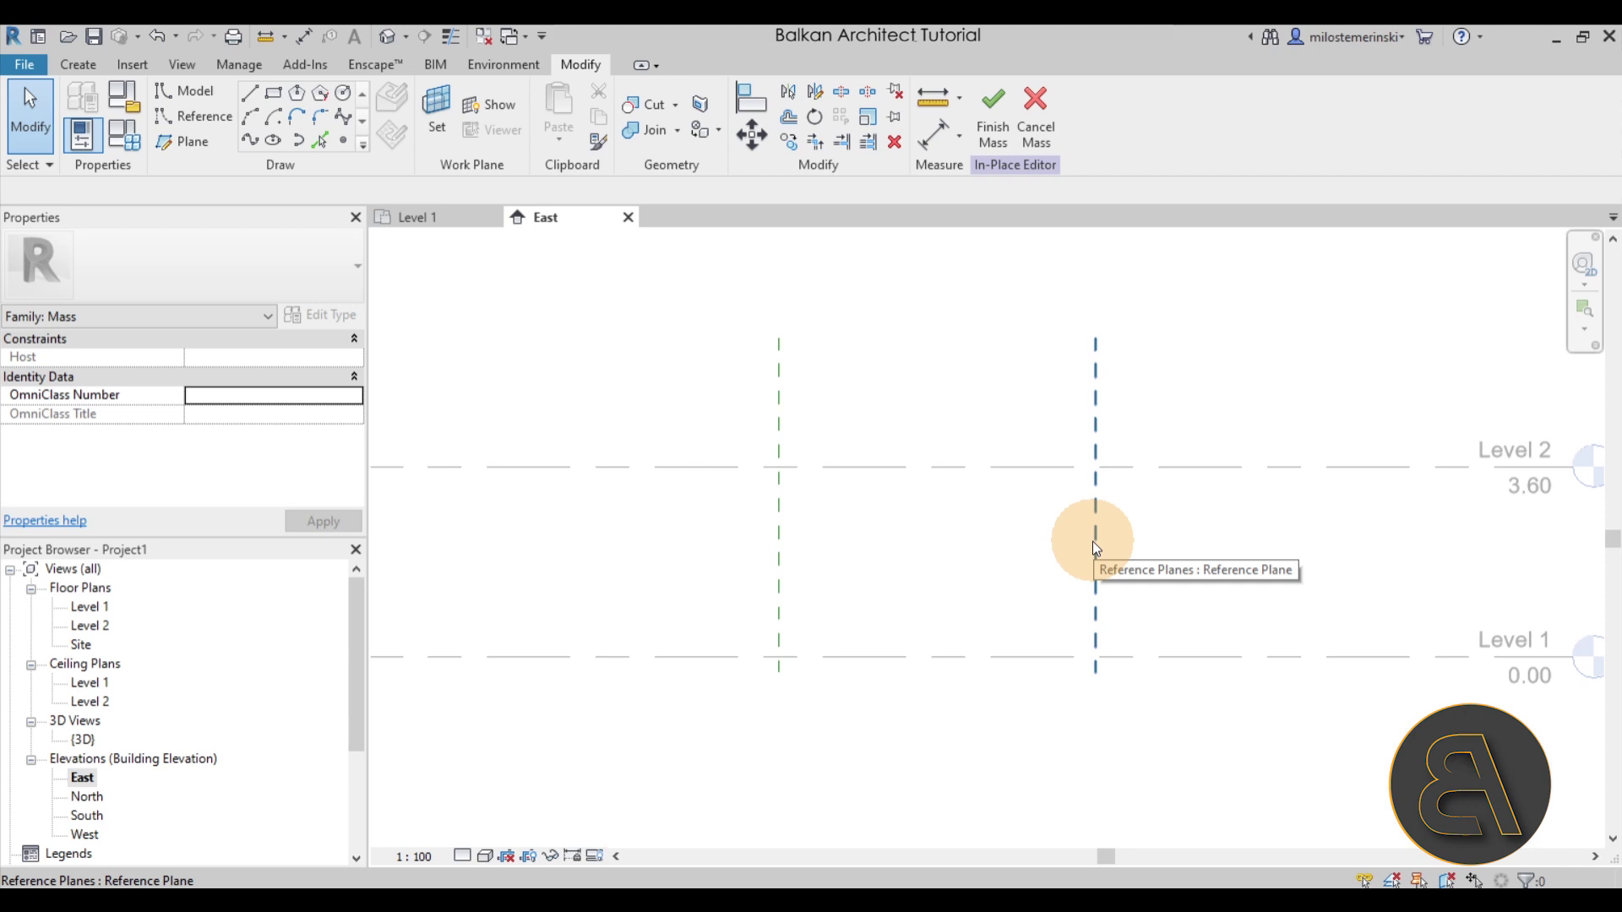
scroll(1098, 538, "down", 1)
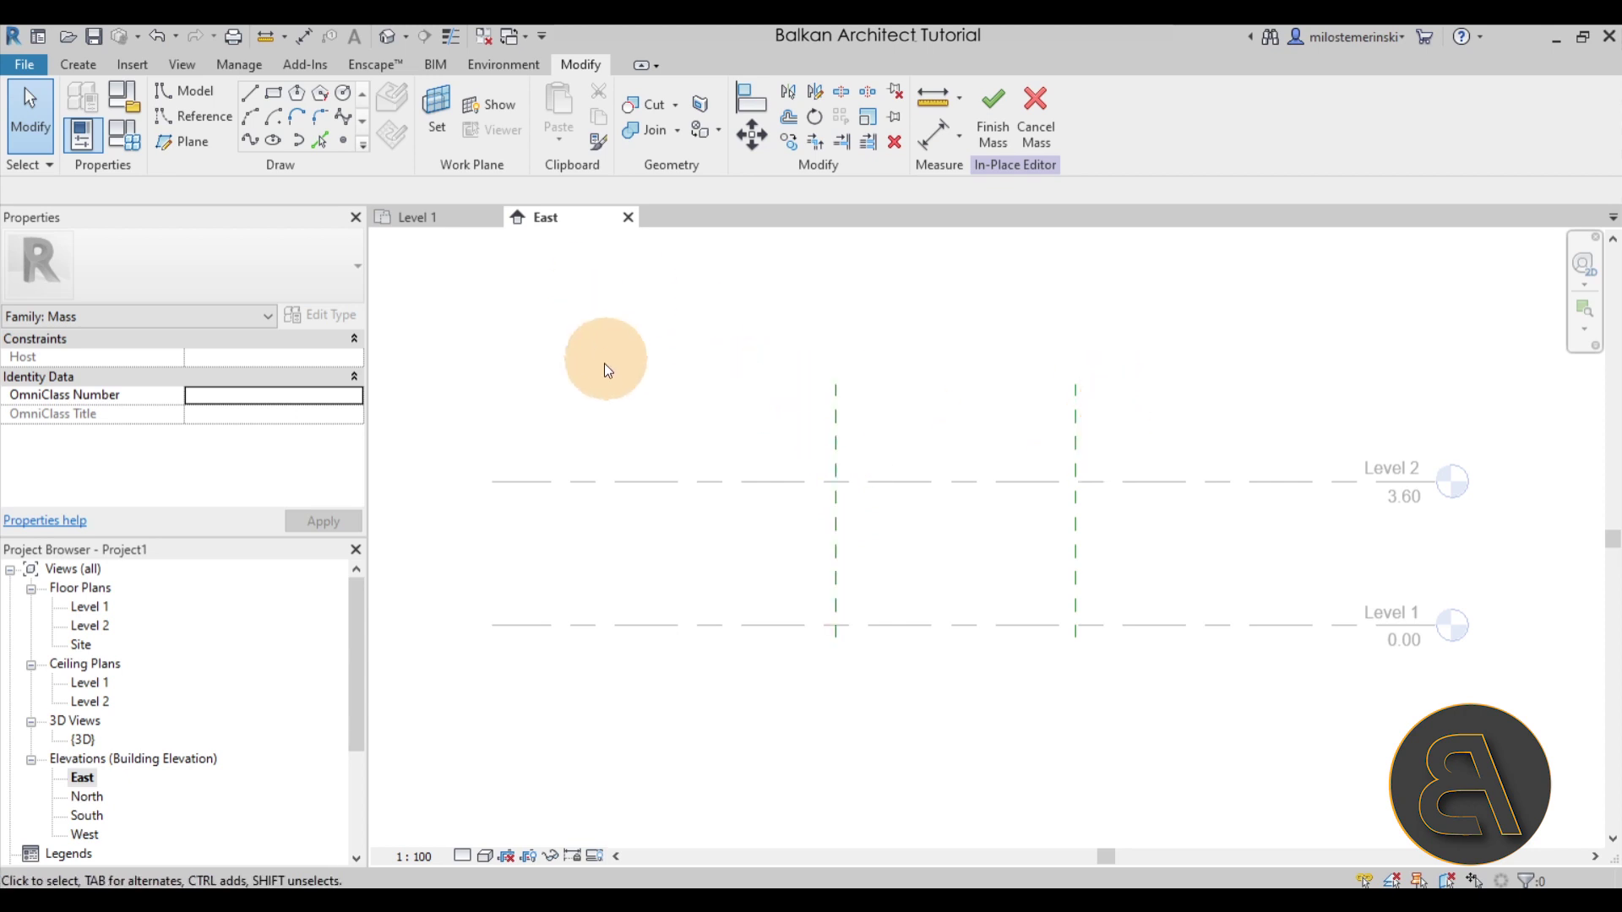
left_click(203, 146)
left_click(745, 398)
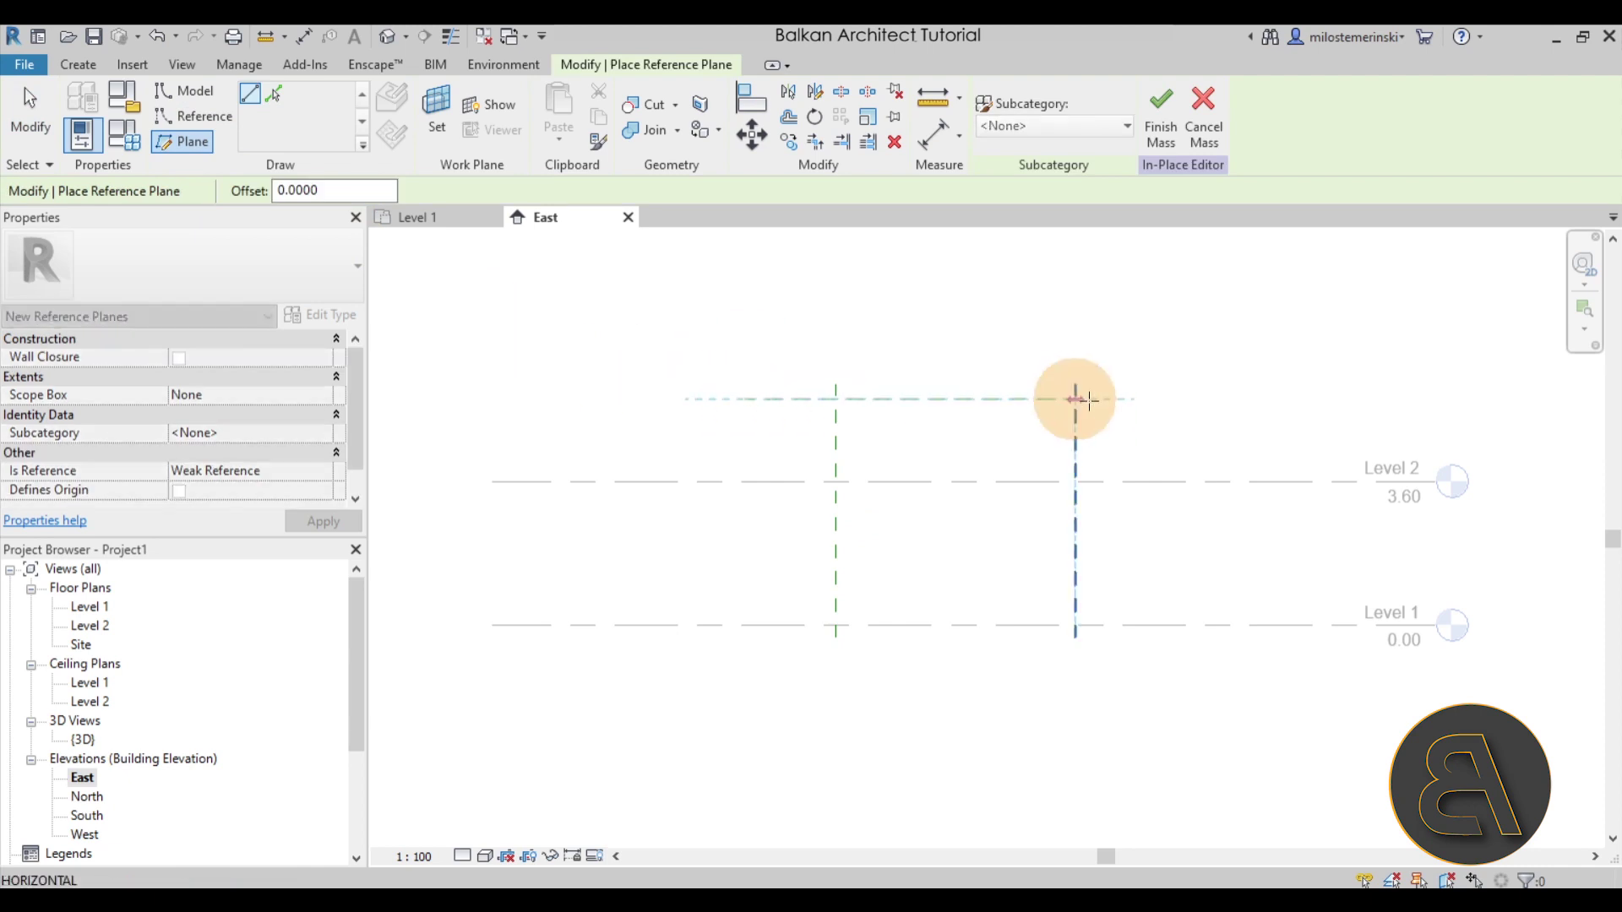
left_click(1203, 399)
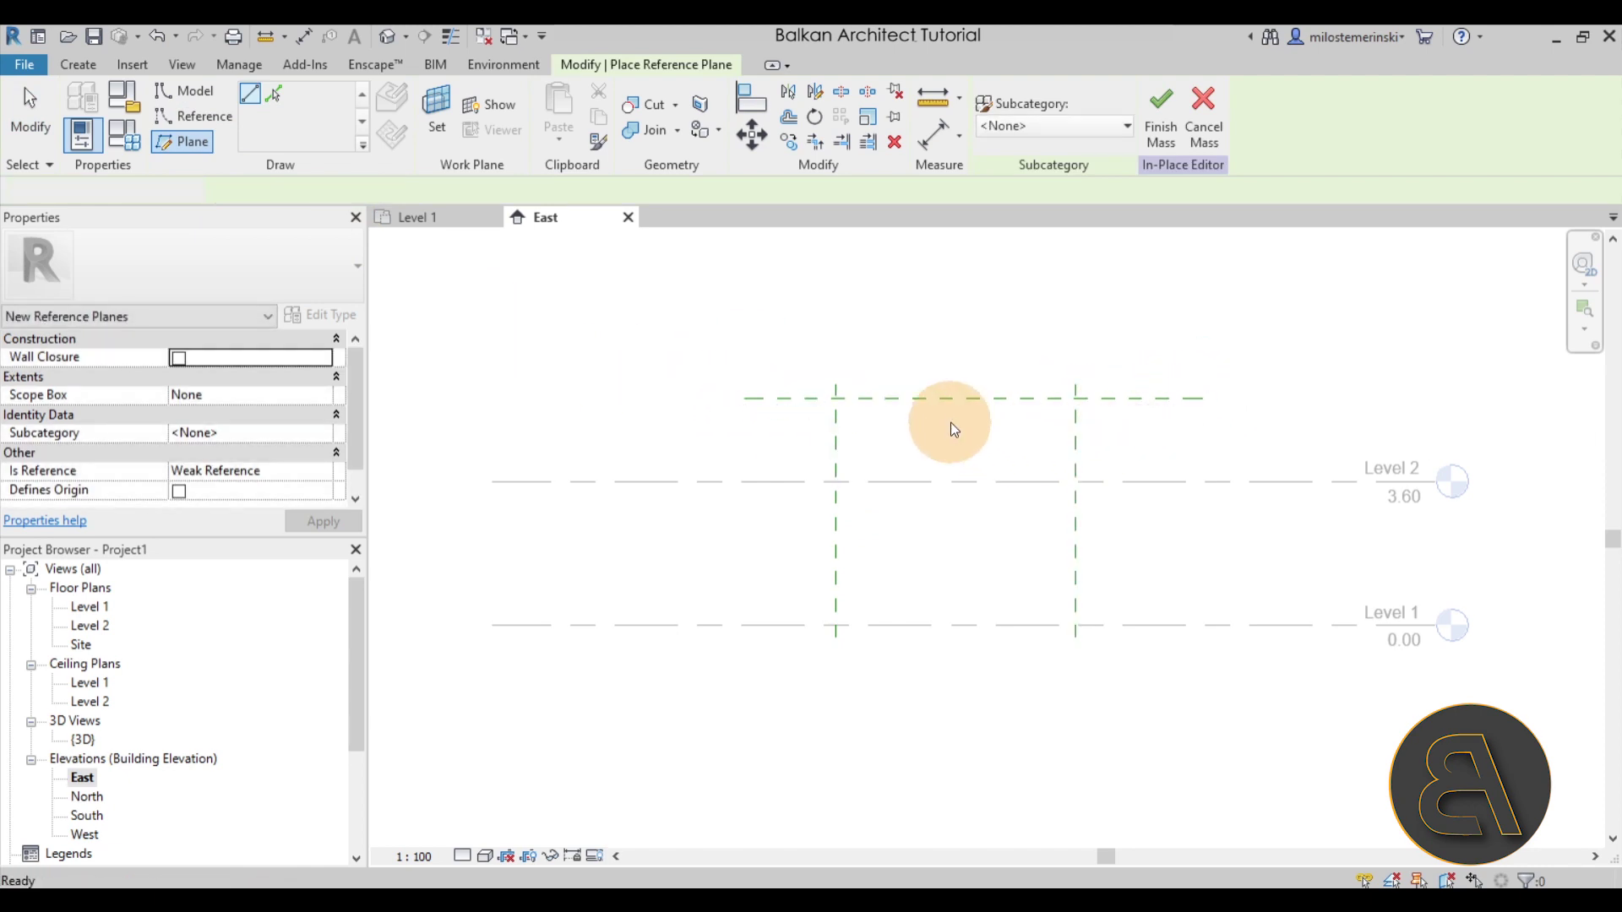
key("Escape")
key("Escape")
Step: Measure the new horizontal reference plane's height from Level 1 instead of Level 2 and set it to 6
left_click(936, 395)
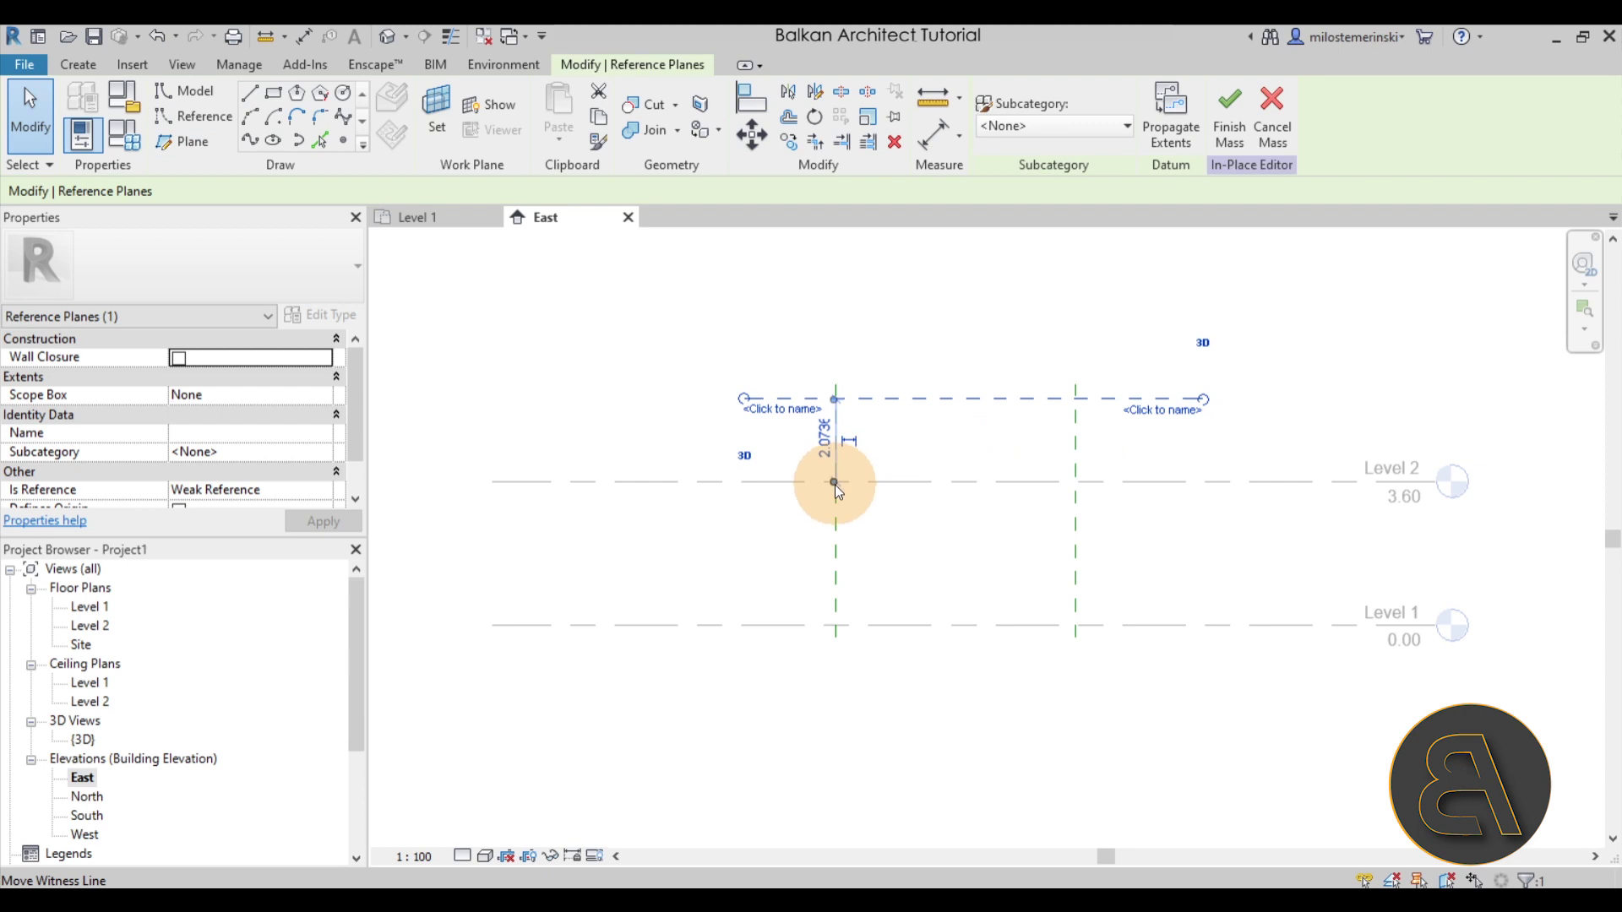
left_click_drag(837, 481, 808, 621)
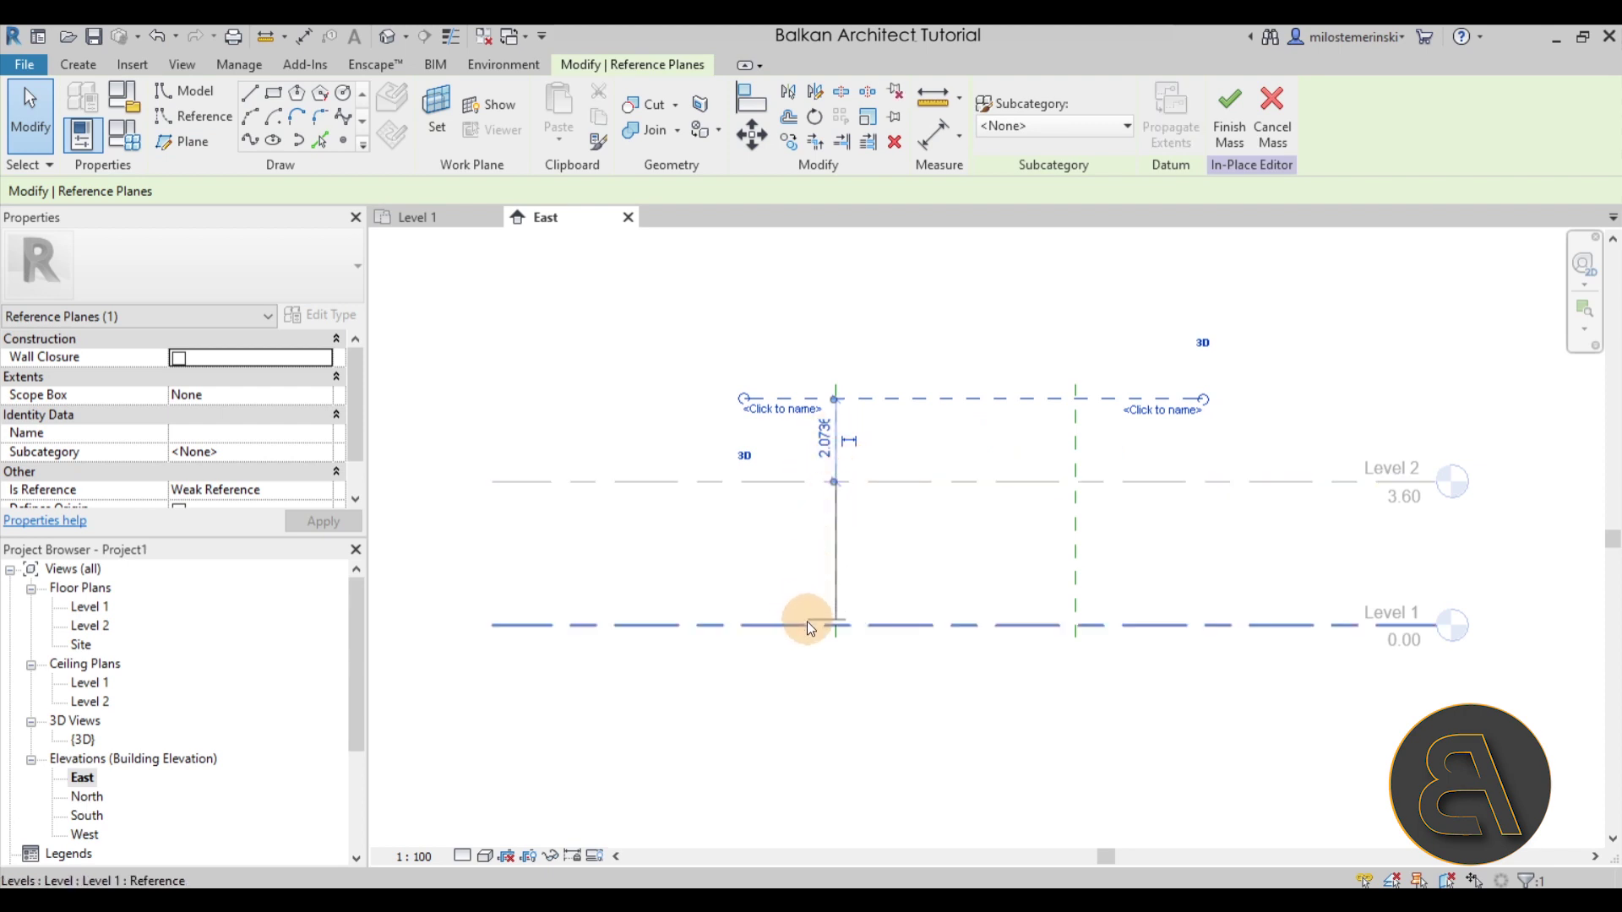
left_click(830, 520)
type("6")
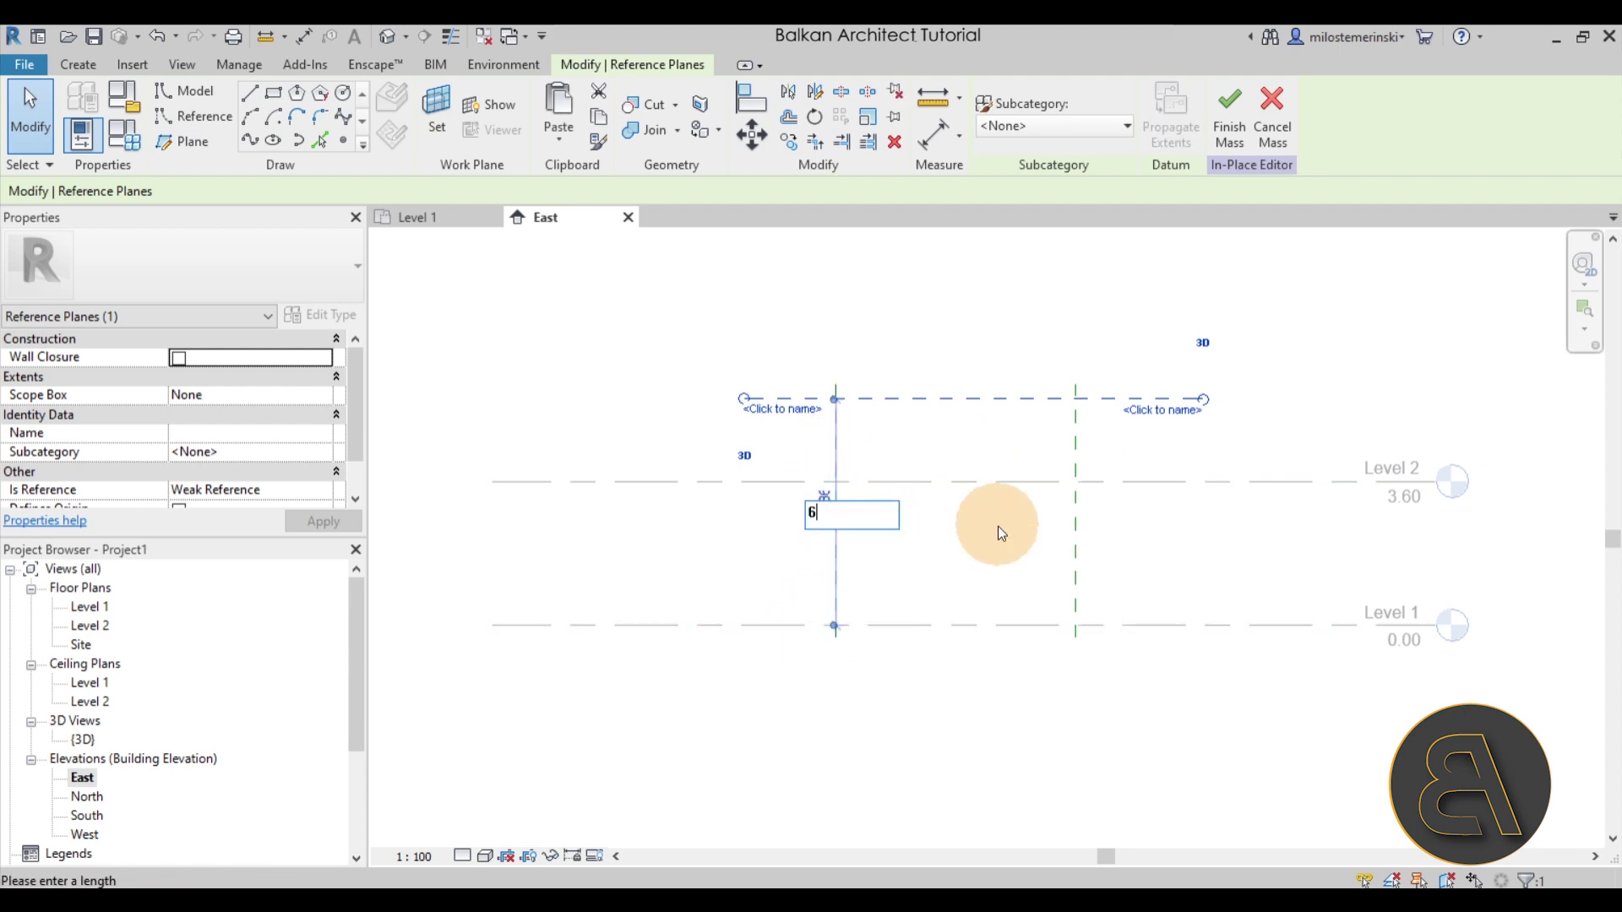
key("Return")
left_click(995, 581)
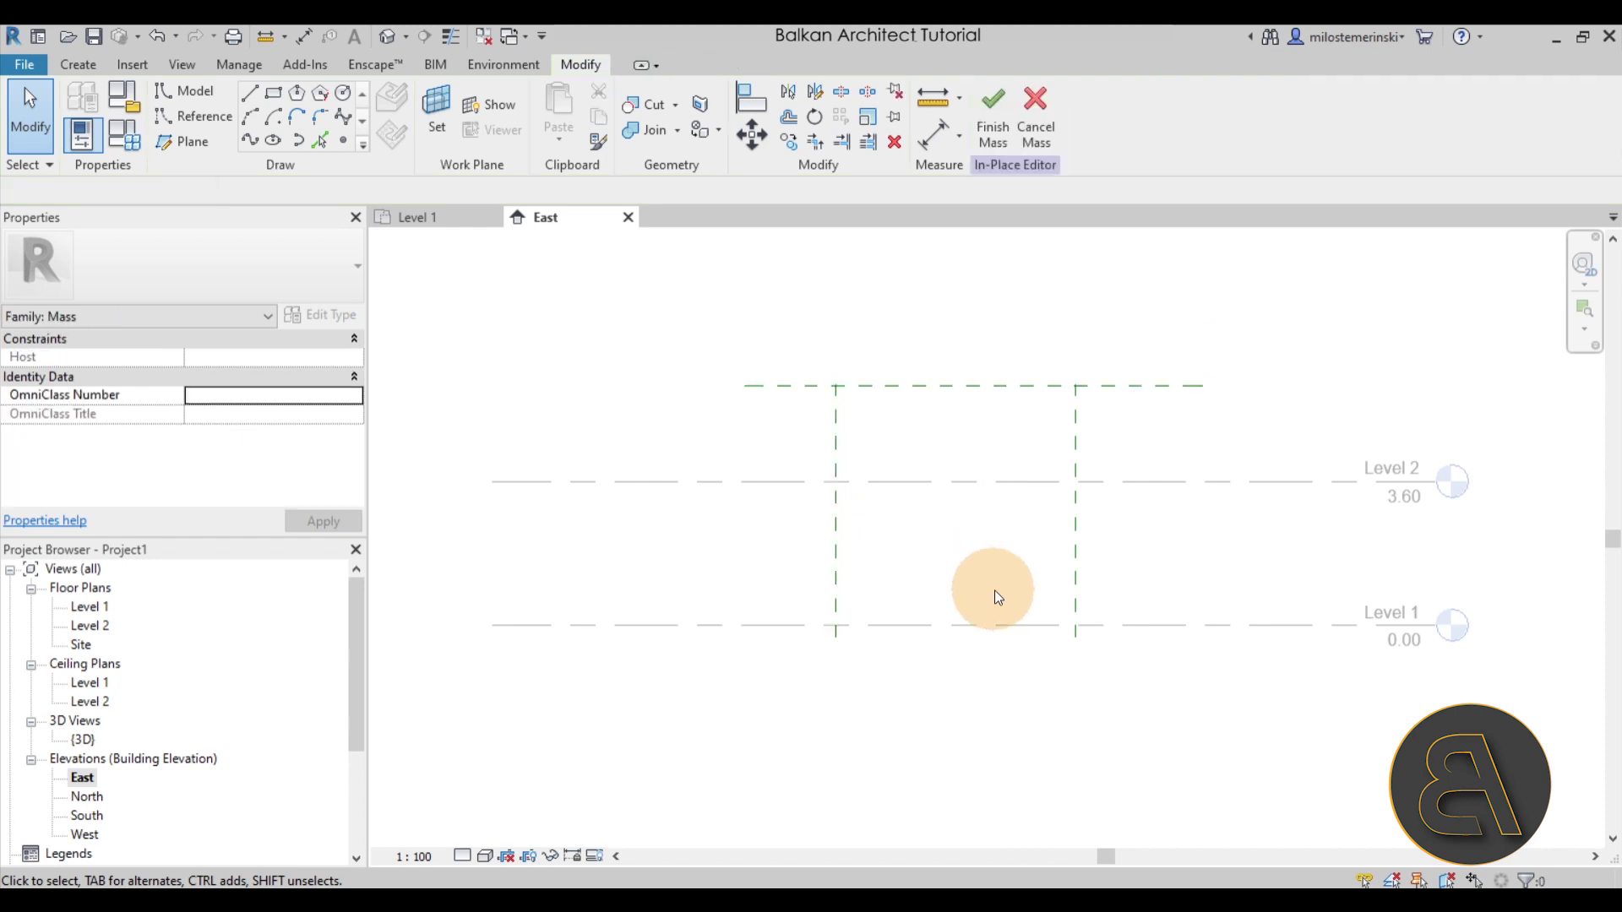
middle_click_drag(989, 583, 966, 578)
scroll(927, 543, "up", 2)
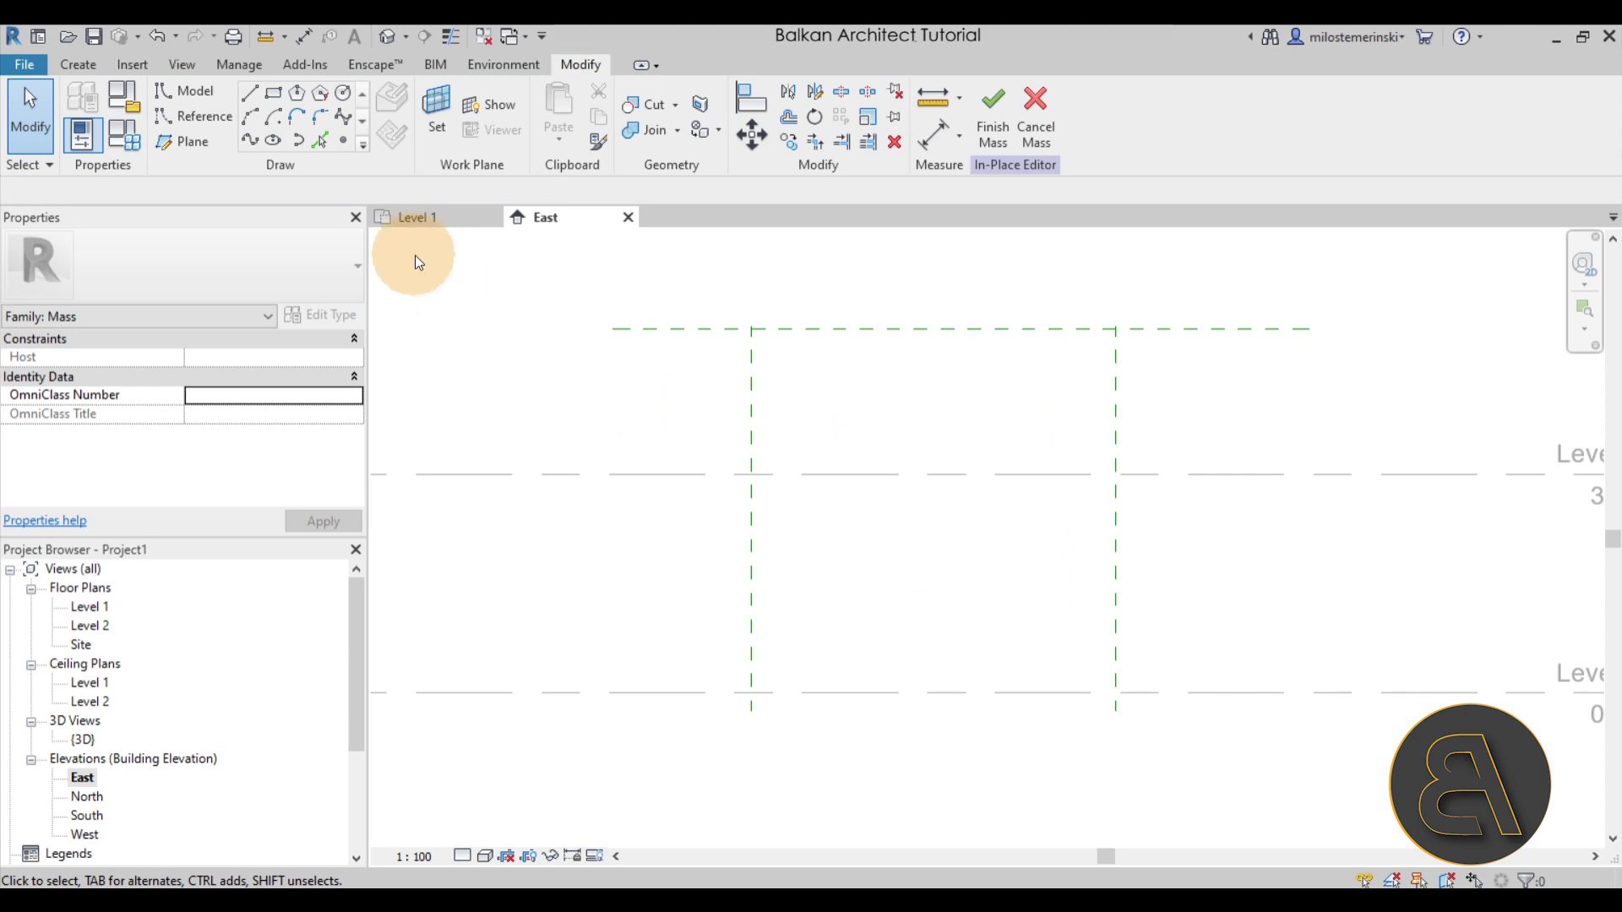
Step: Start a model line drawn on the work plane, with Reference Plane : 1 as its named work plane and placement plane
left_click(251, 99)
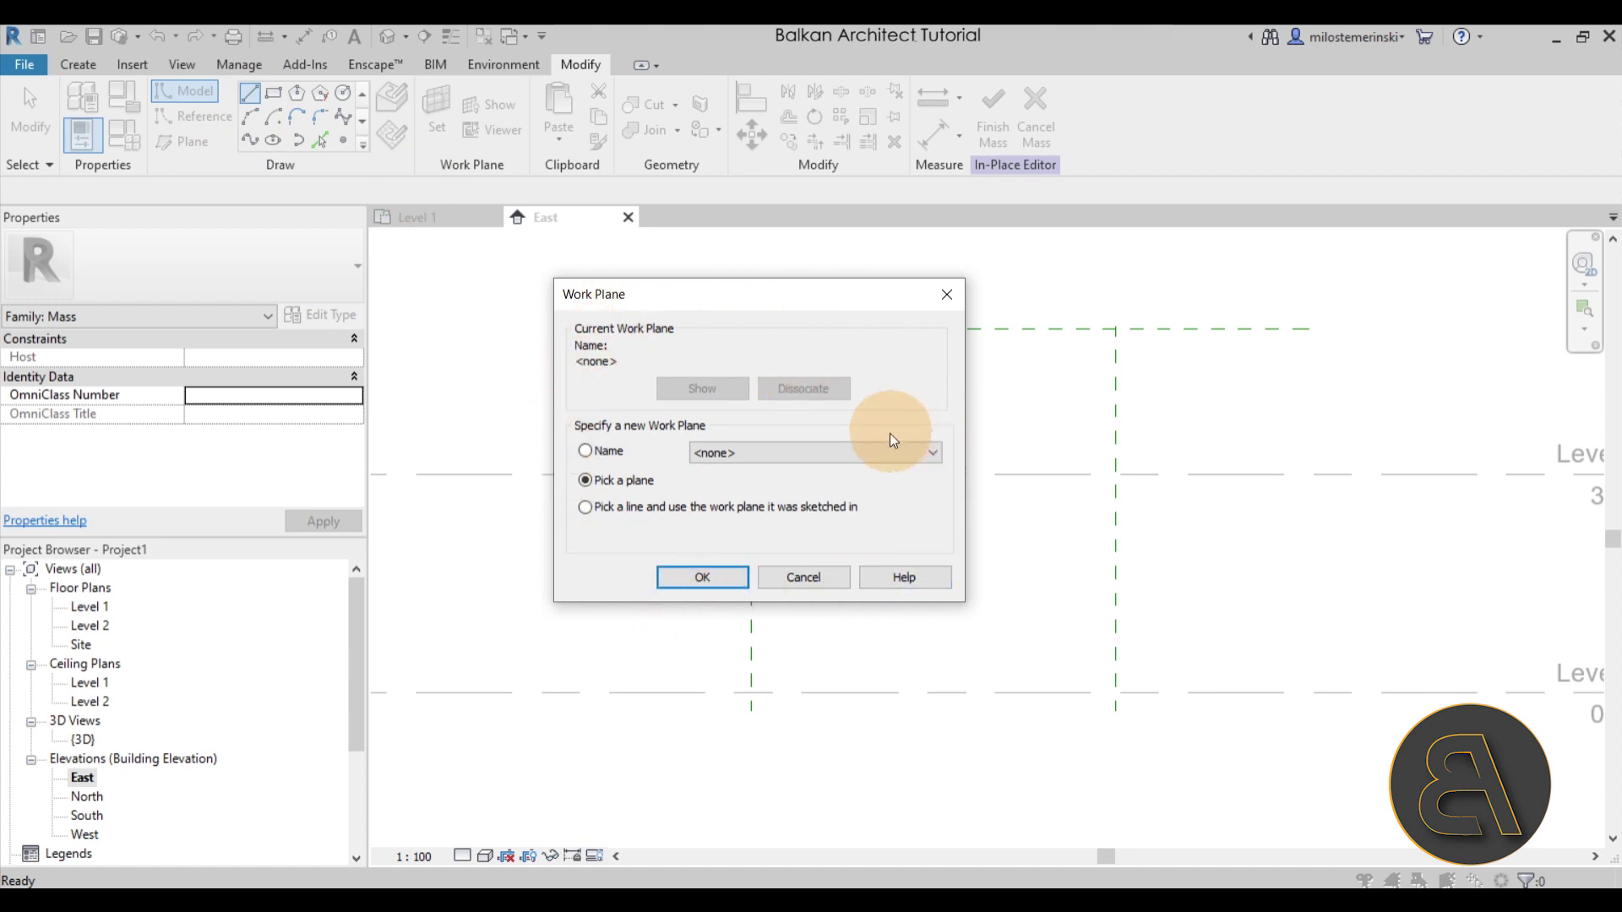
left_click(605, 457)
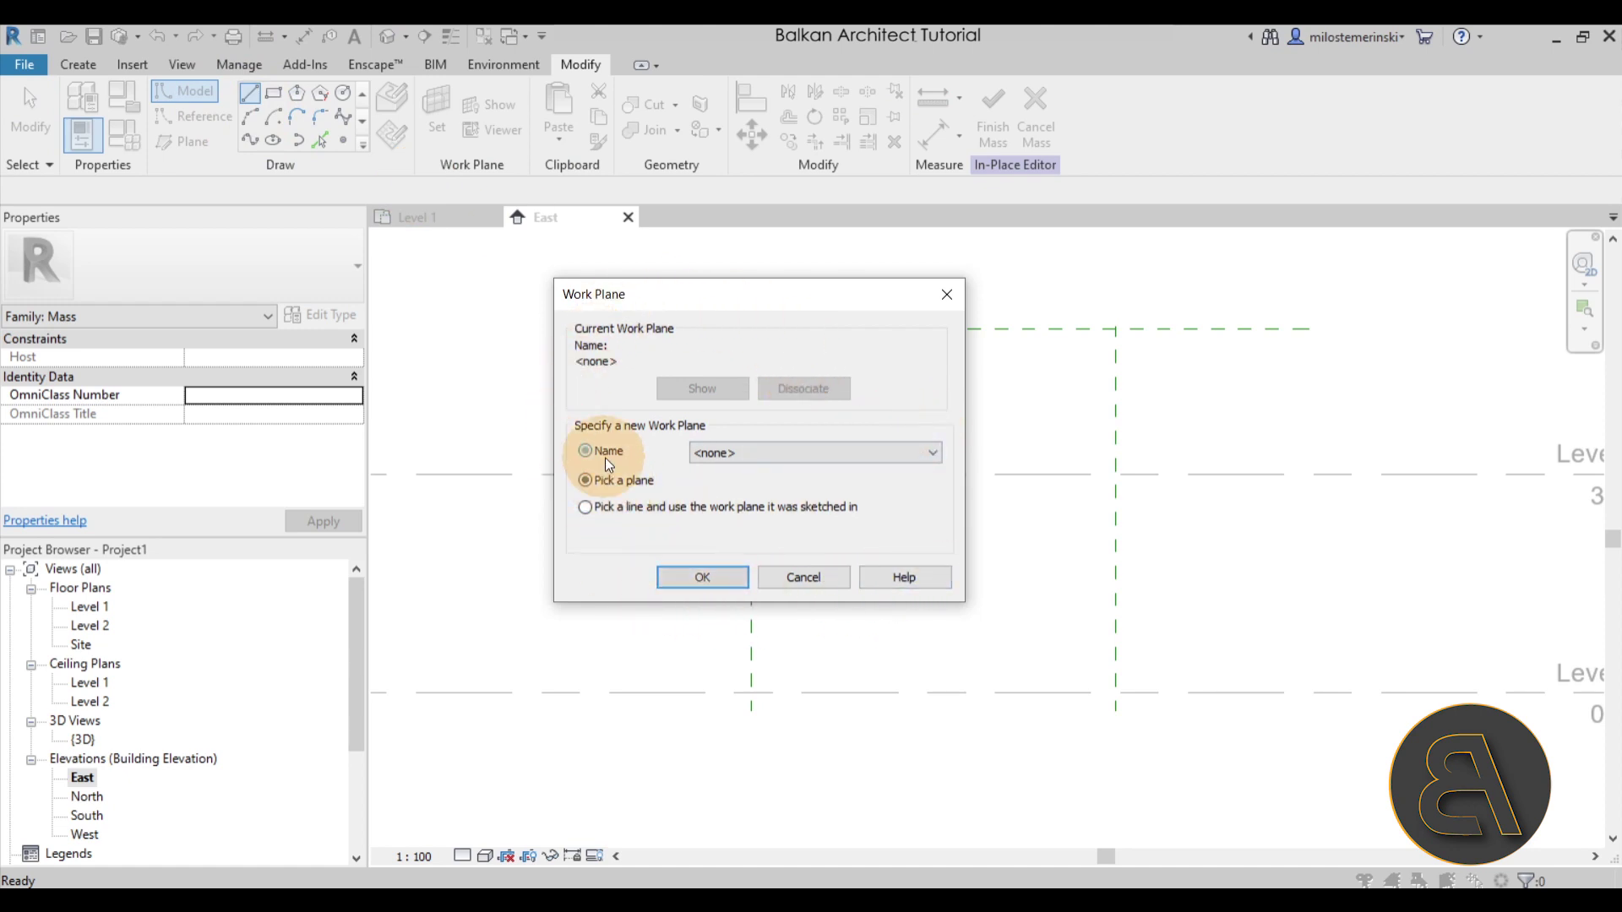
left_click(718, 459)
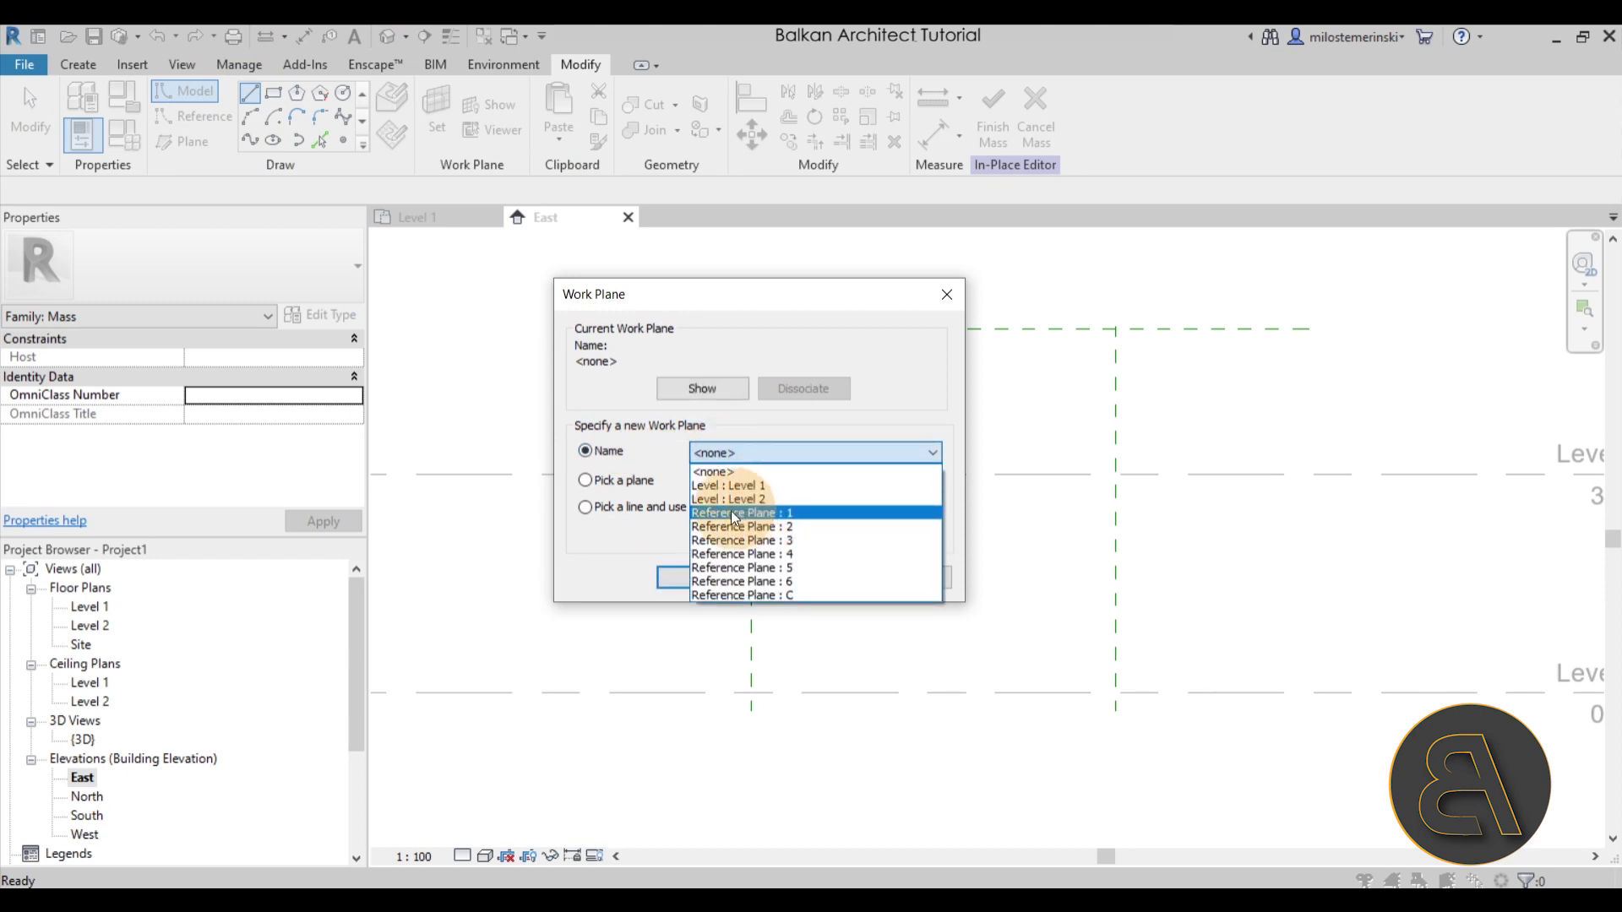
left_click(773, 510)
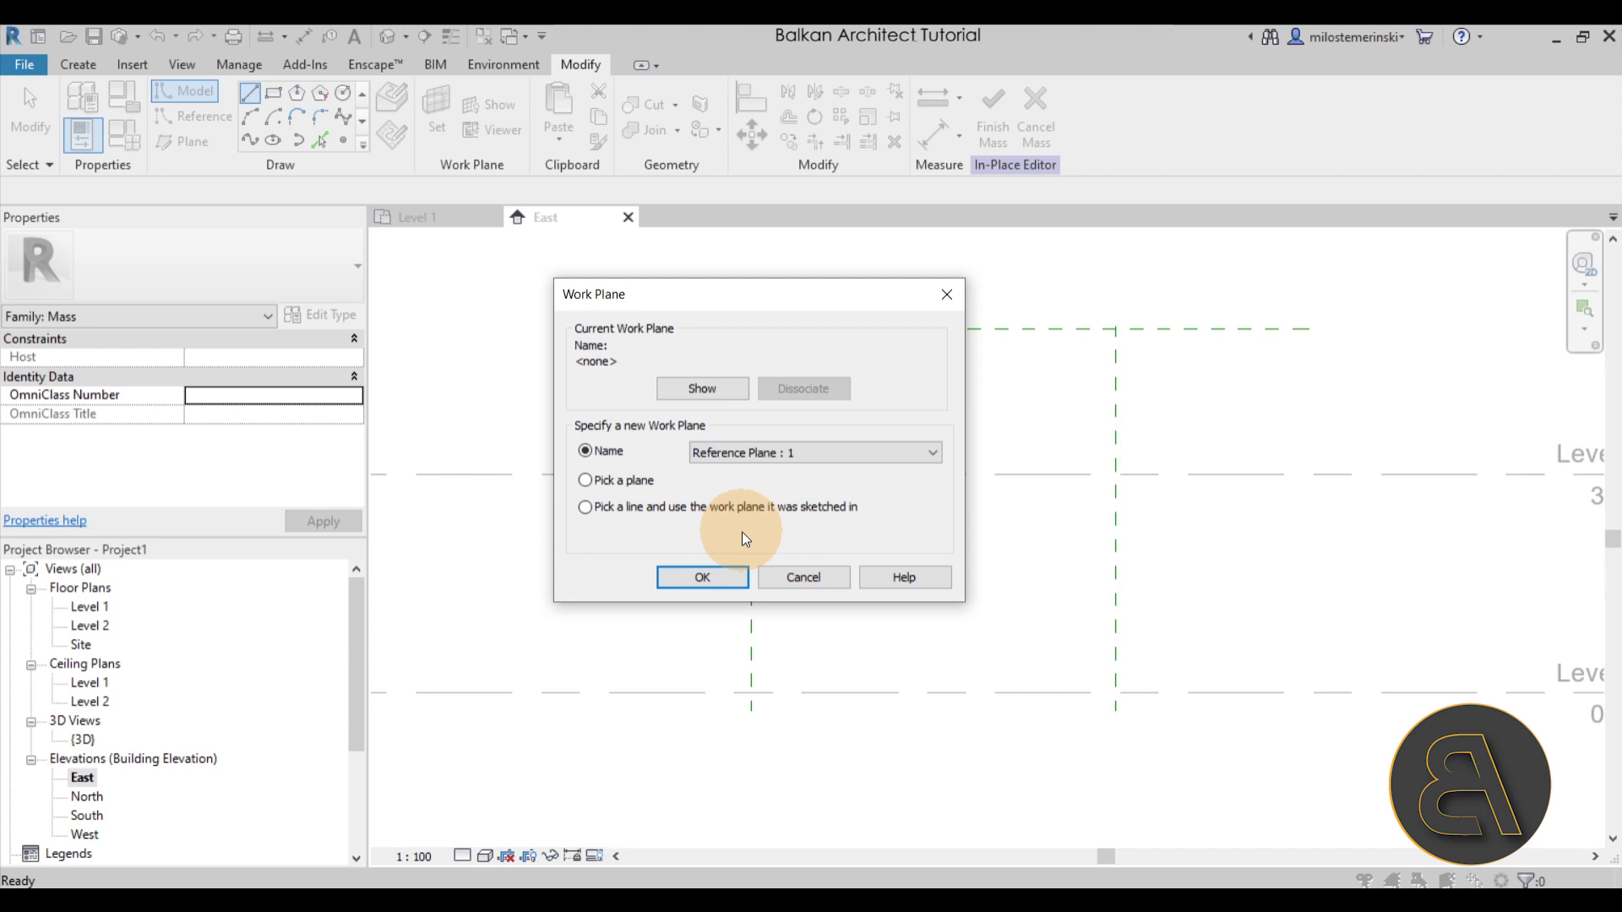
left_click(714, 577)
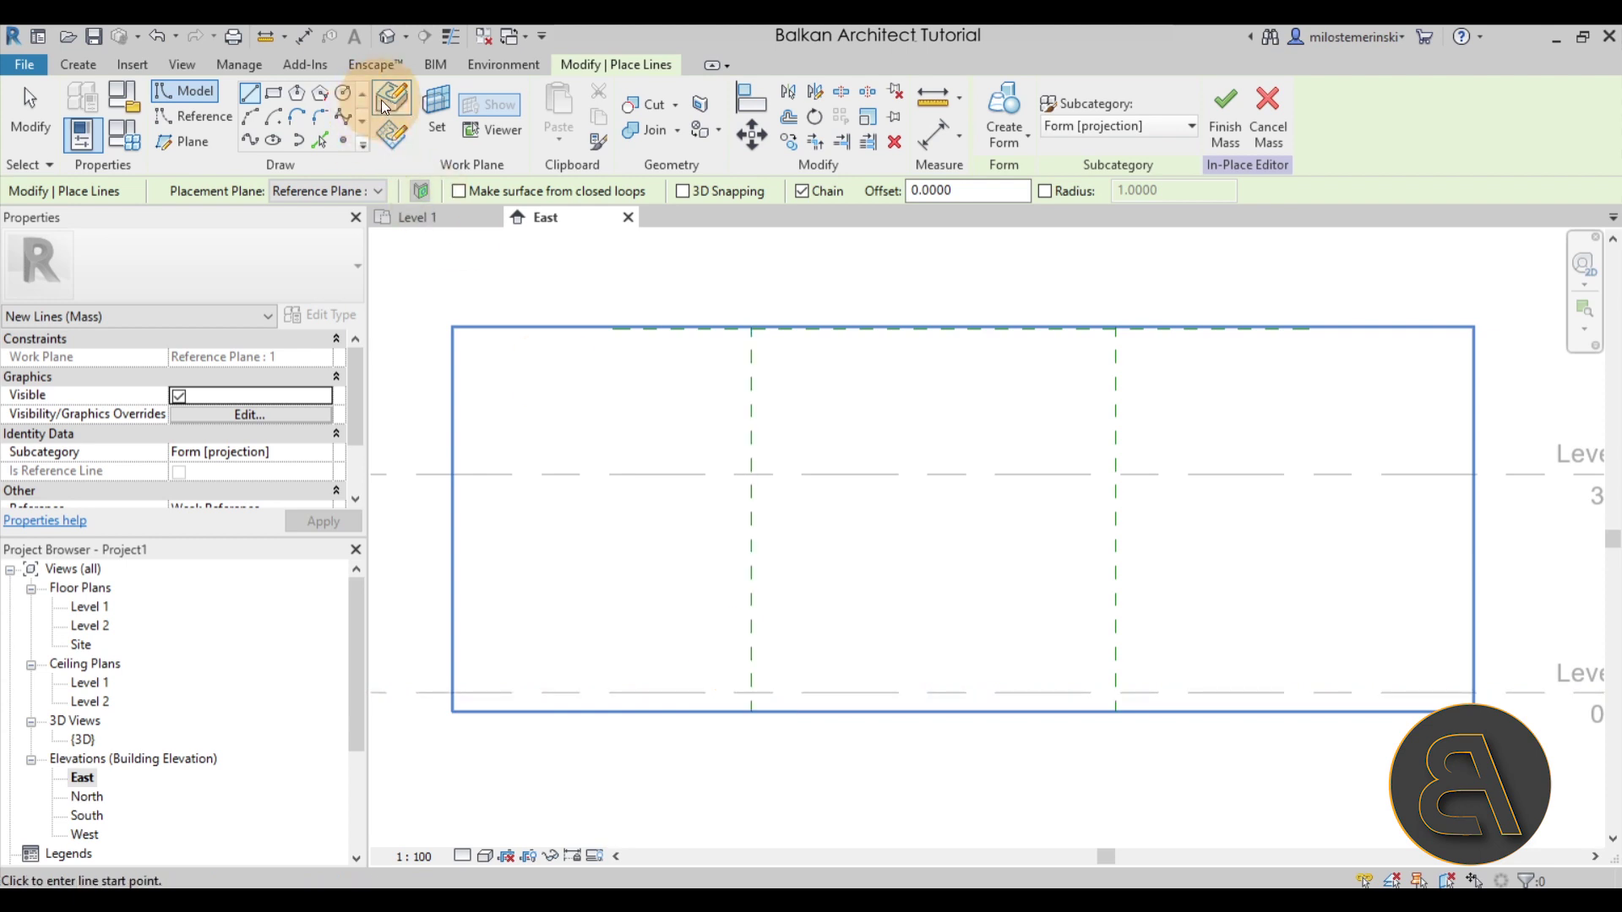
left_click(397, 141)
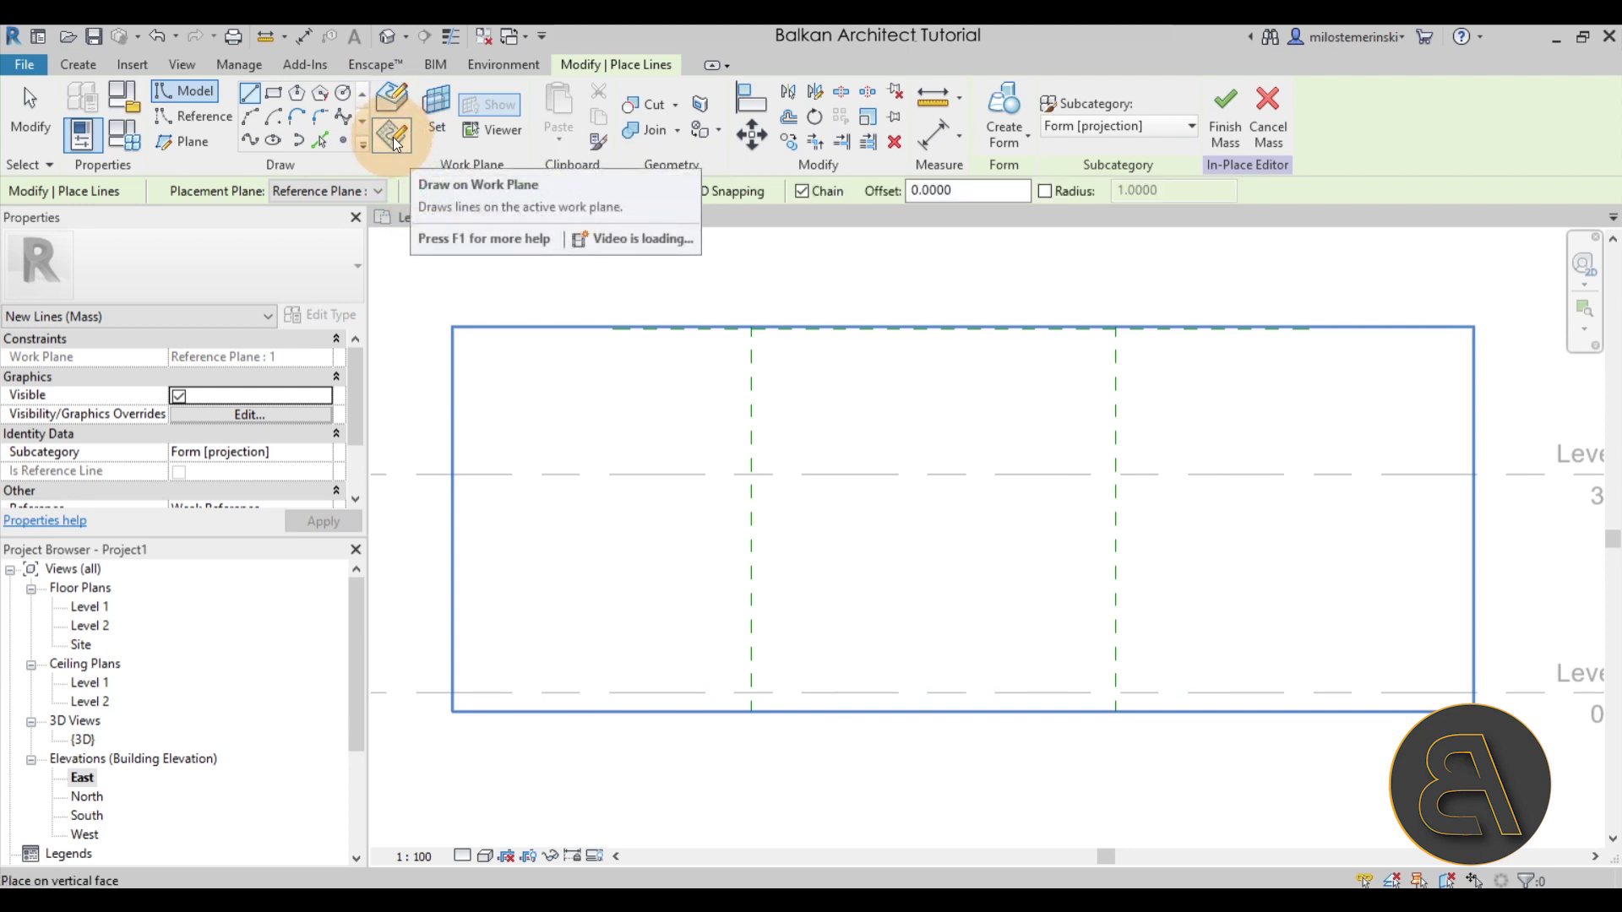
left_click(352, 187)
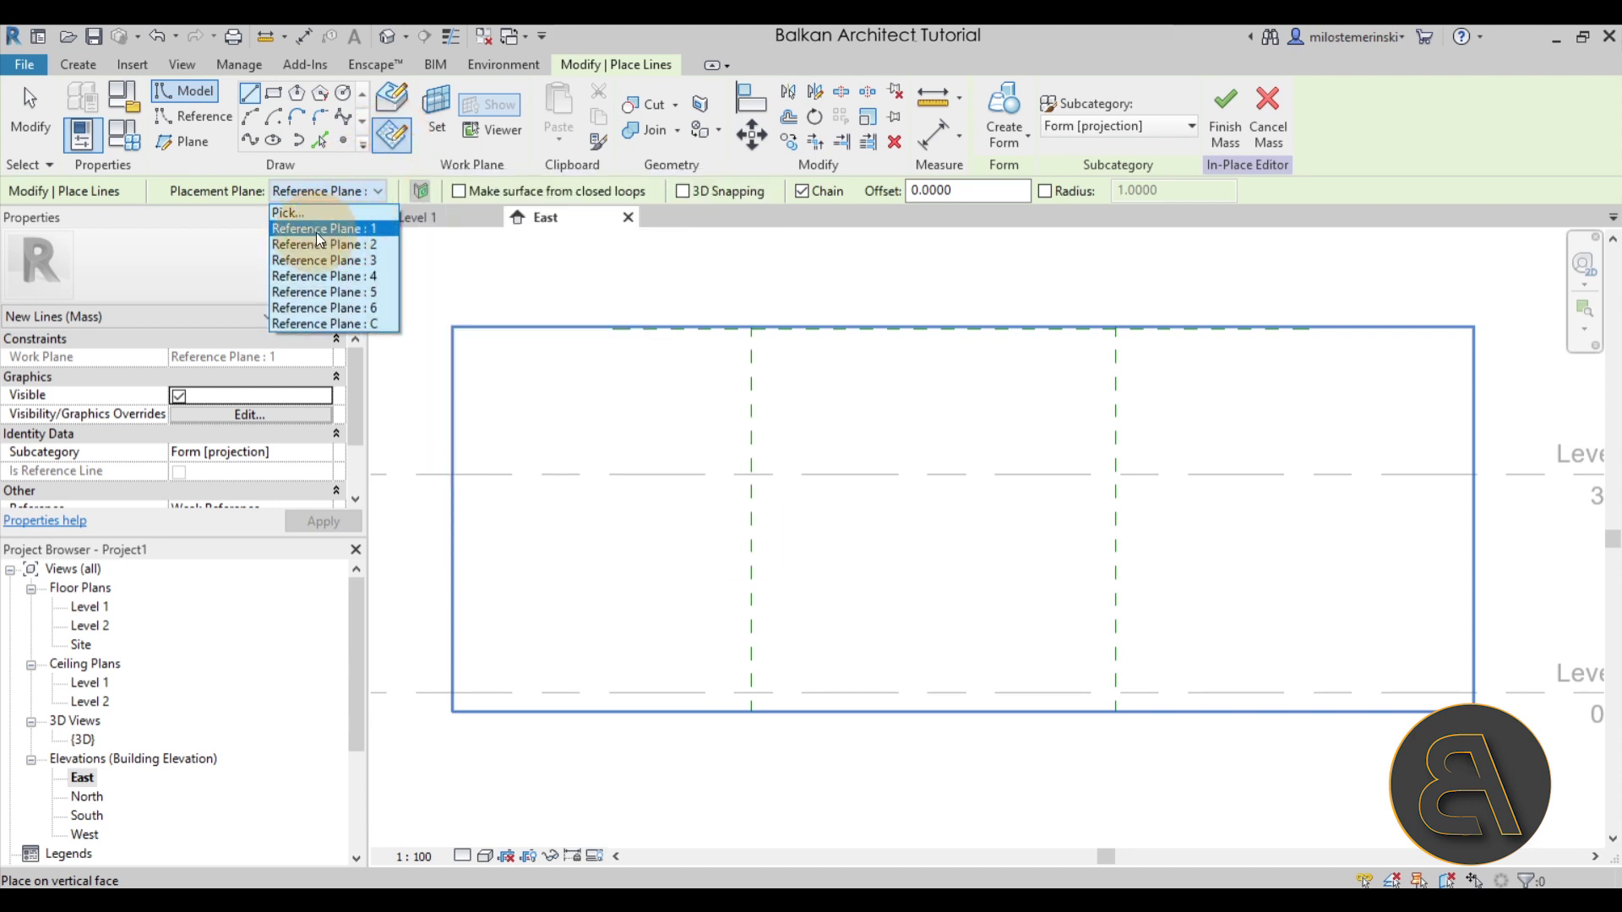
left_click(316, 229)
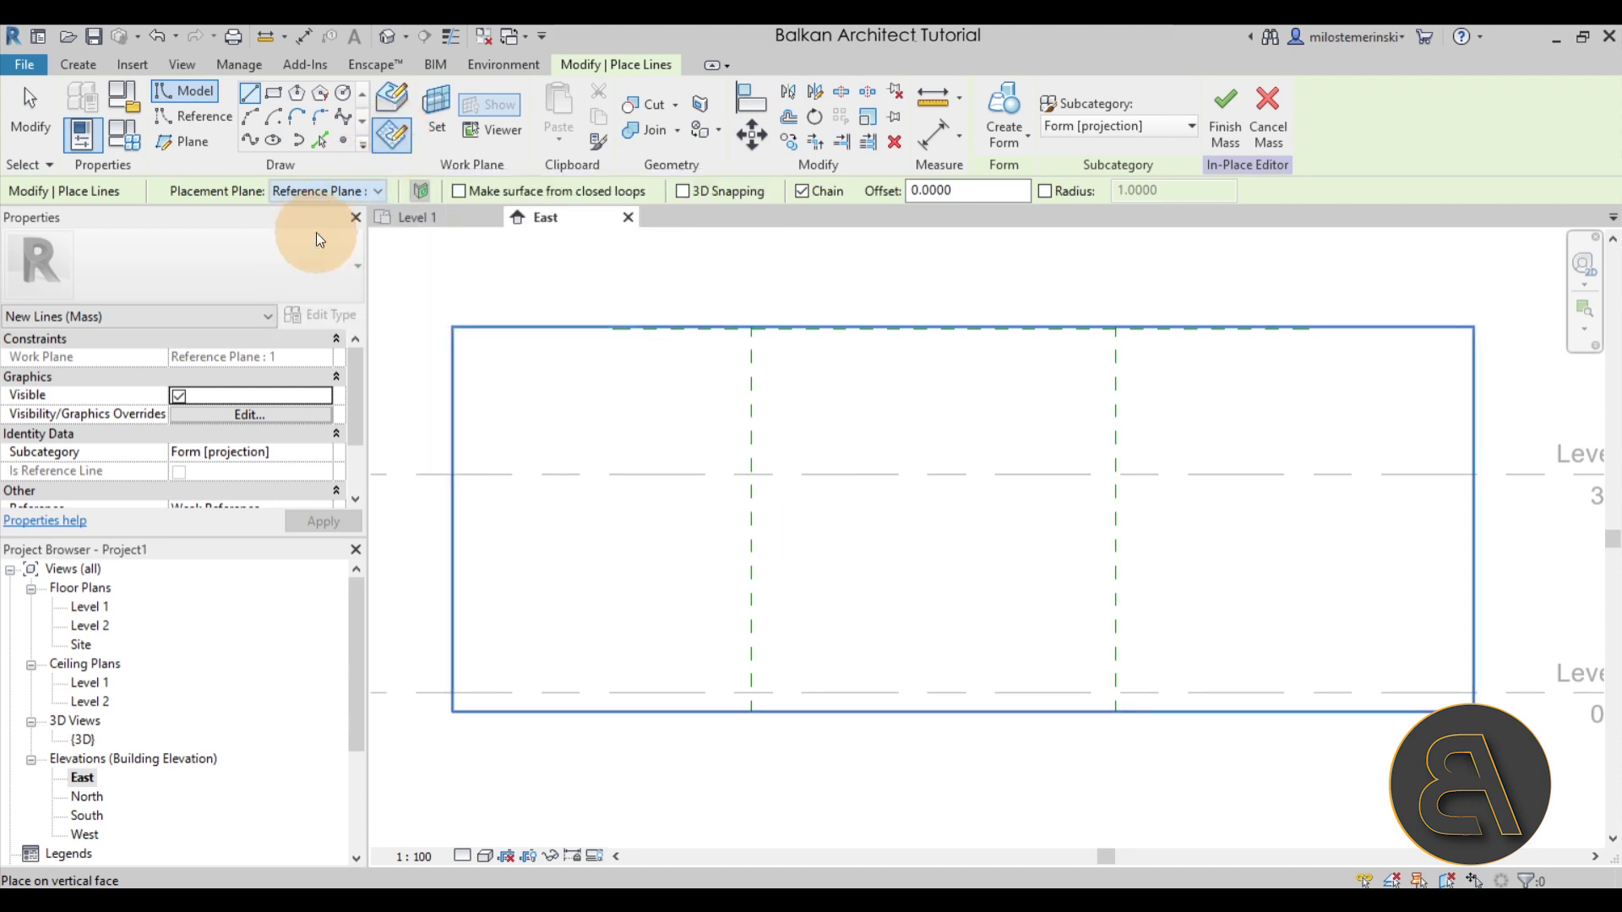
Step: Draw a vertical model line along the left vertical reference plane, from Level 1 up to the upper horizontal reference plane
left_click(749, 694)
scroll(748, 326, "up", 5)
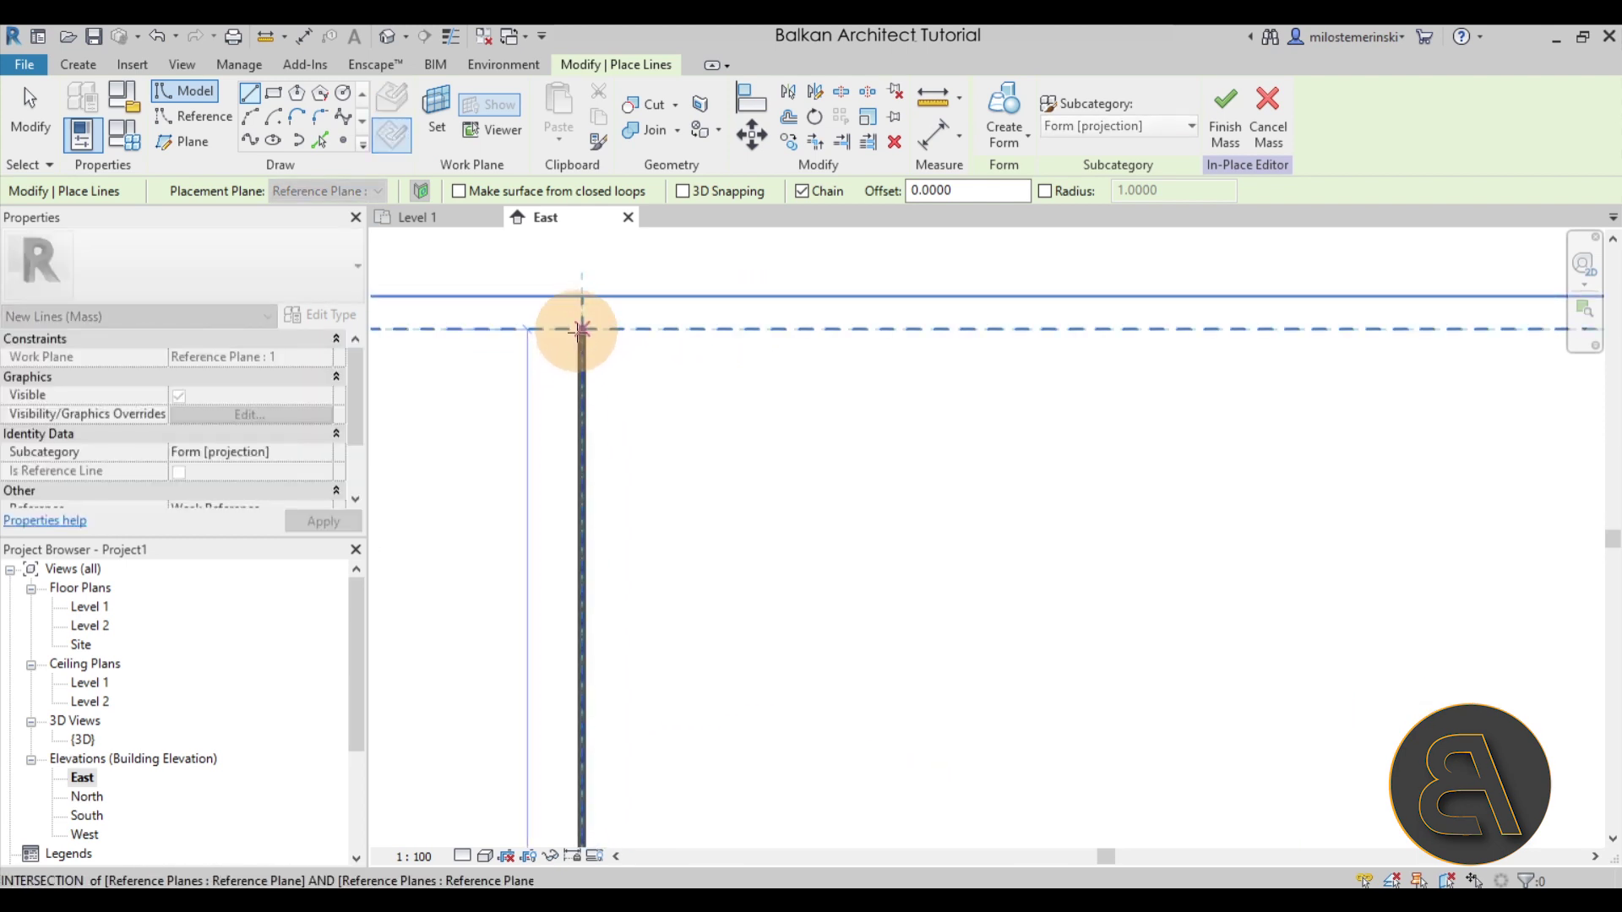
left_click(581, 330)
scroll(681, 362, "down", 3)
key("Escape")
key("Escape")
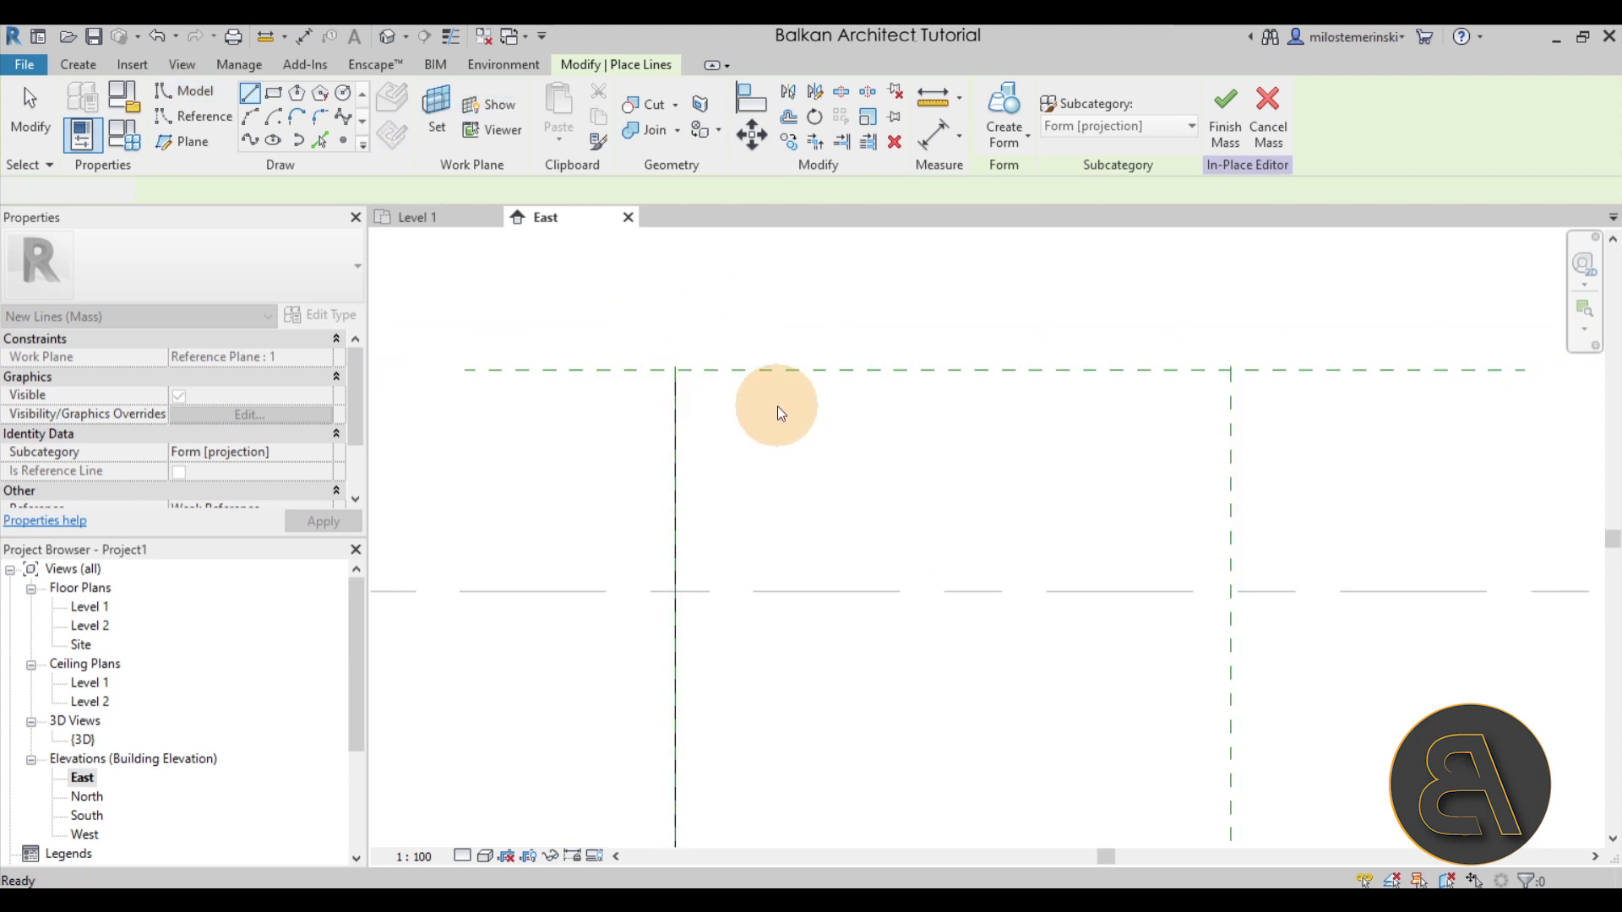
scroll(779, 402, "down", 3)
middle_click_drag(878, 446, 859, 442)
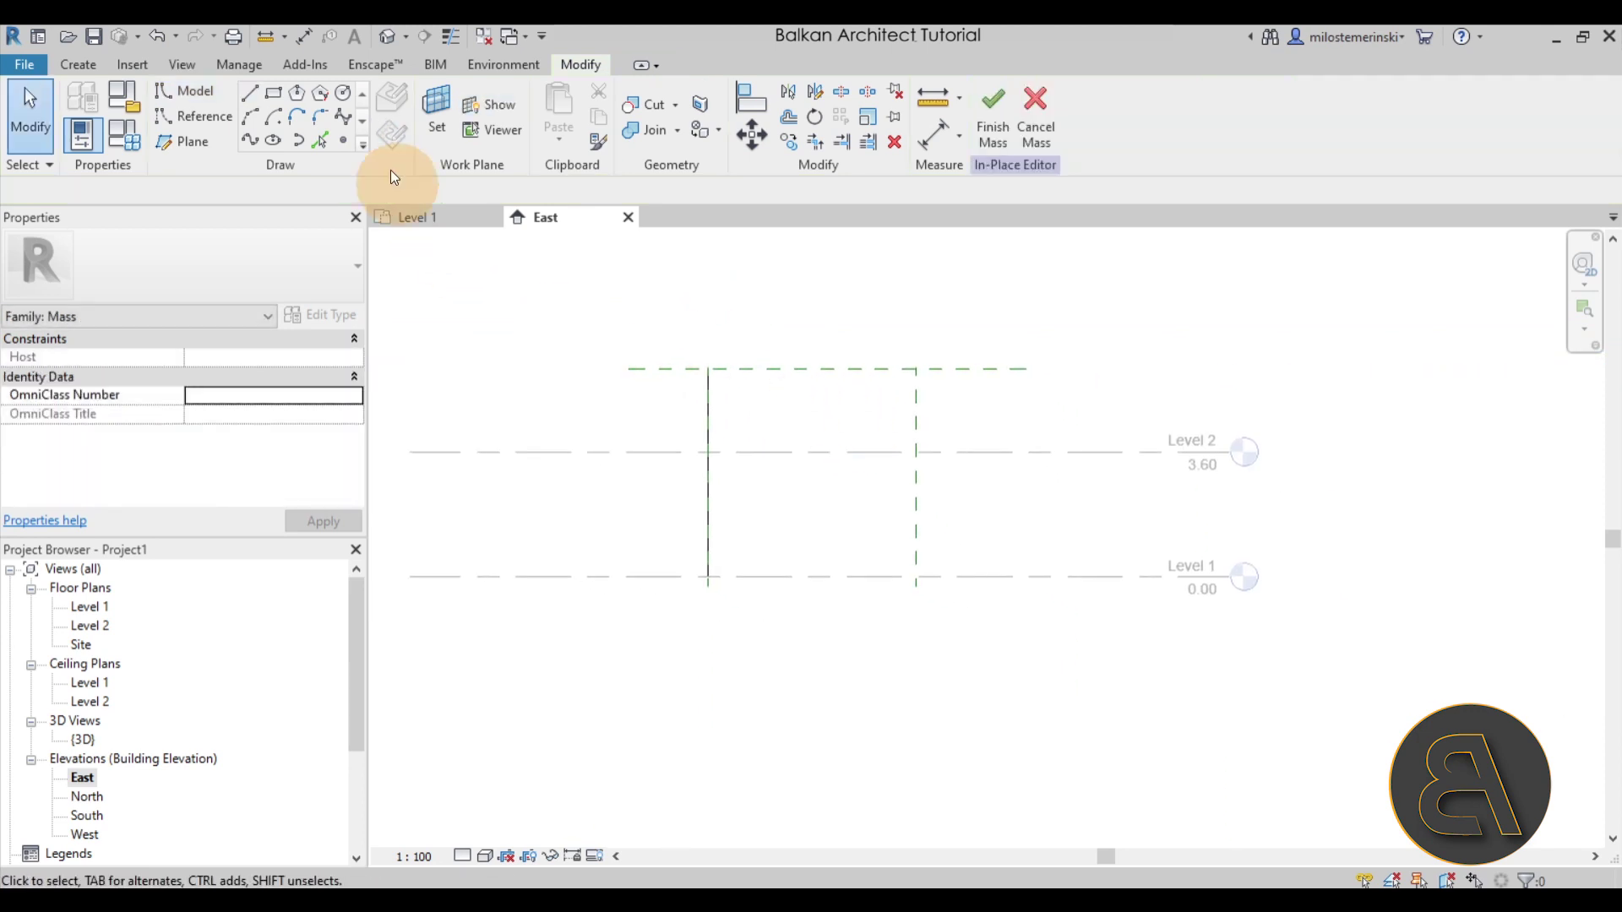
Step: Examine the new vertical line in the 3D view and compare its location with the reference planes in the Level 1 plan
left_click(380, 39)
scroll(853, 517, "down", 4)
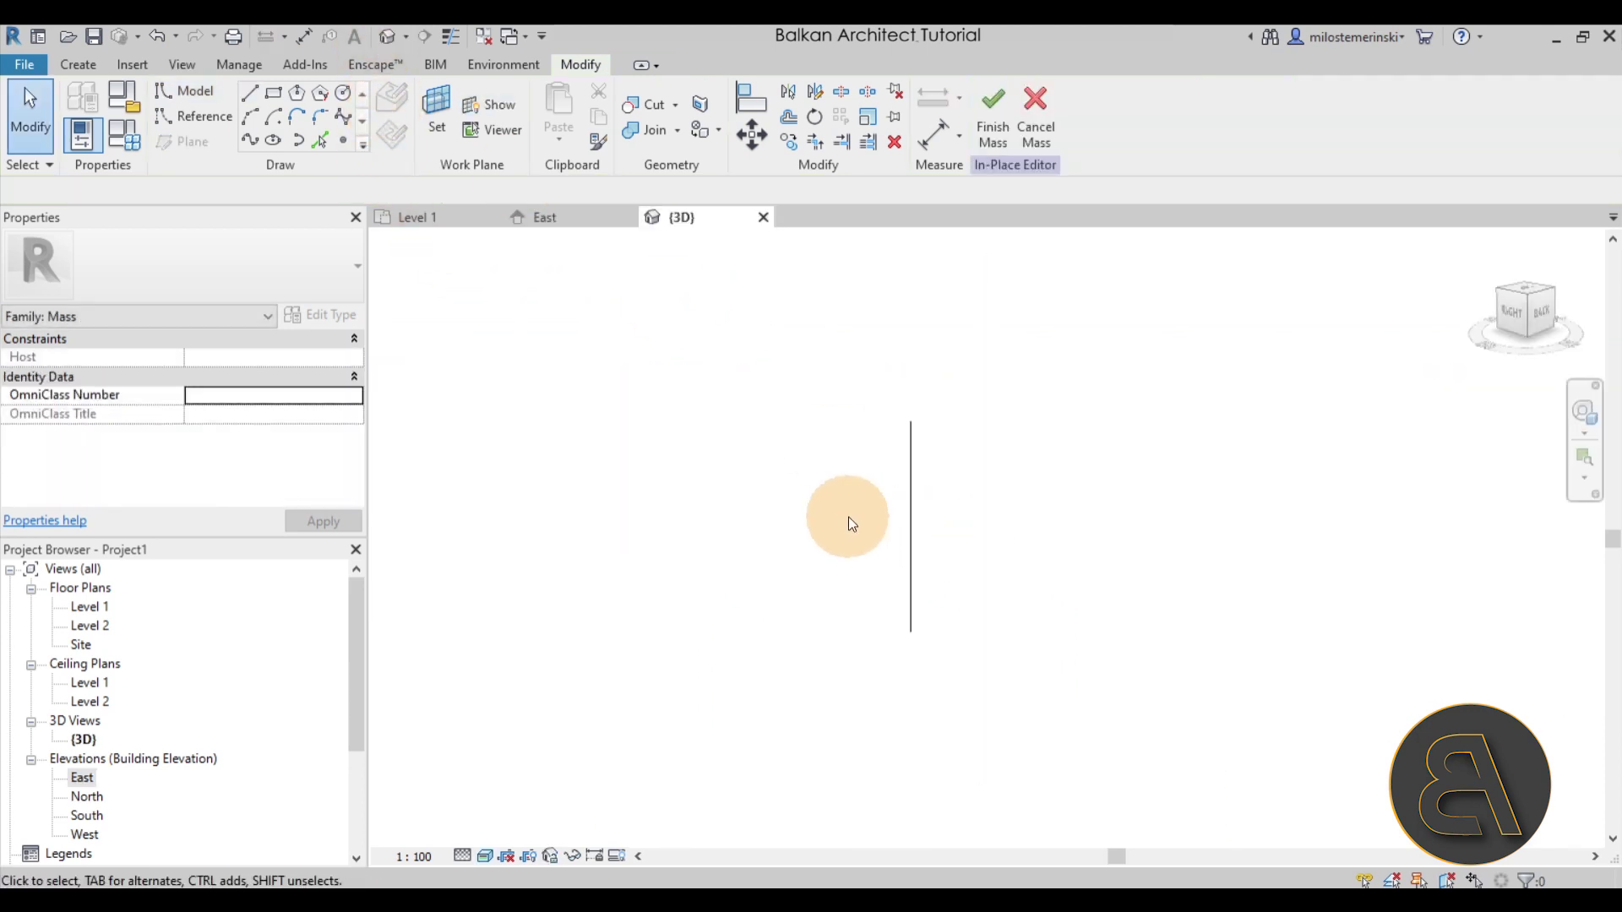
left_click(870, 519)
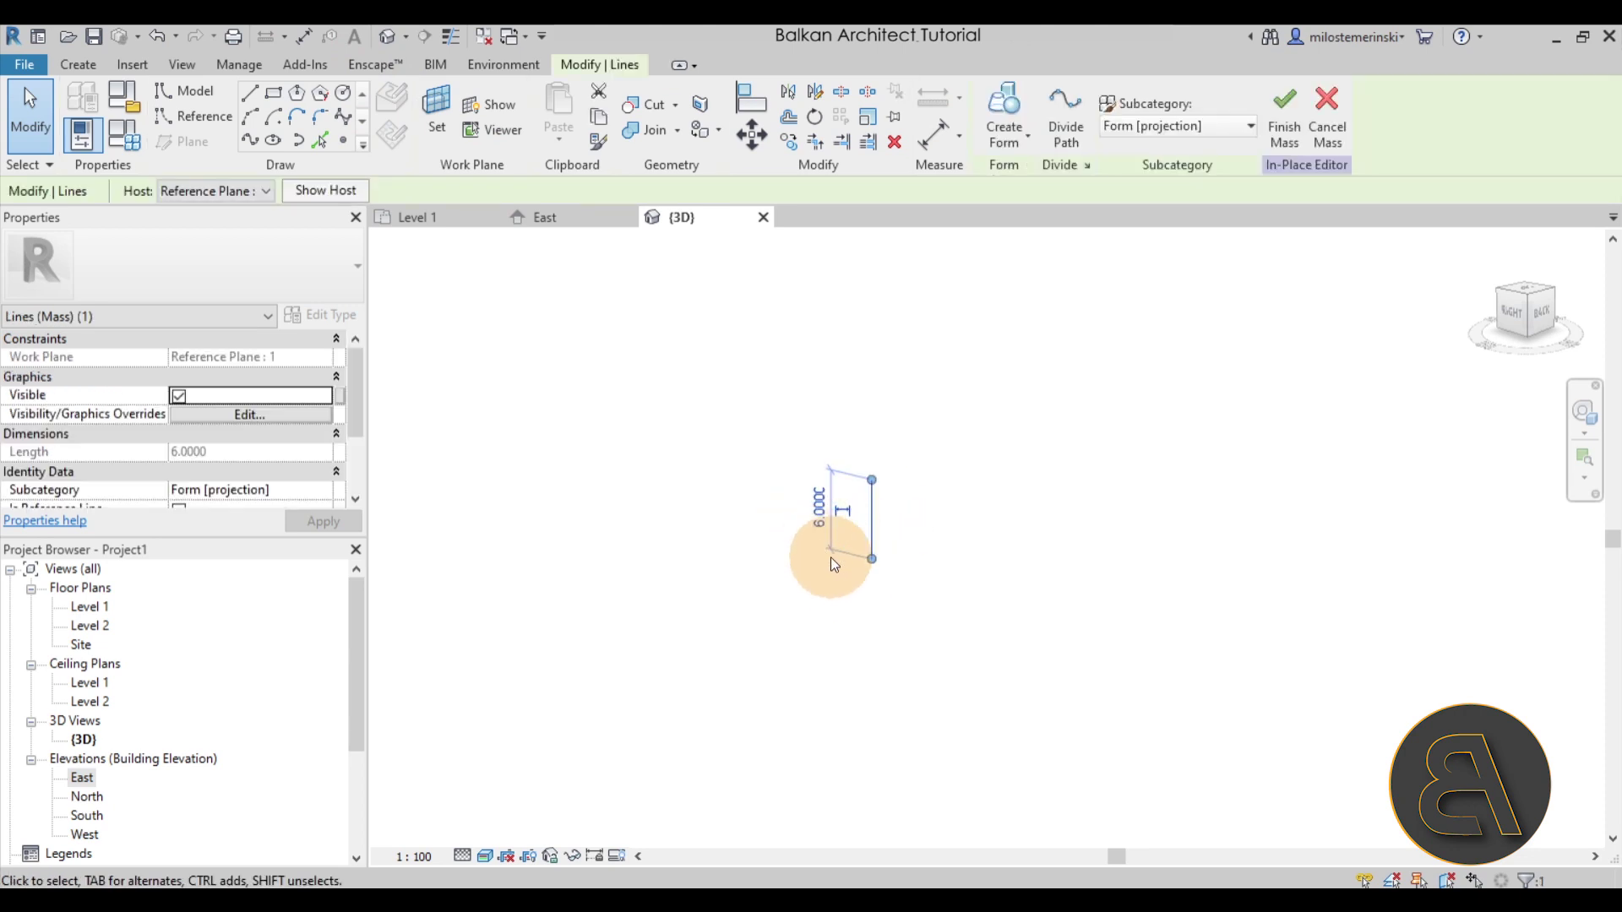
left_click(832, 597)
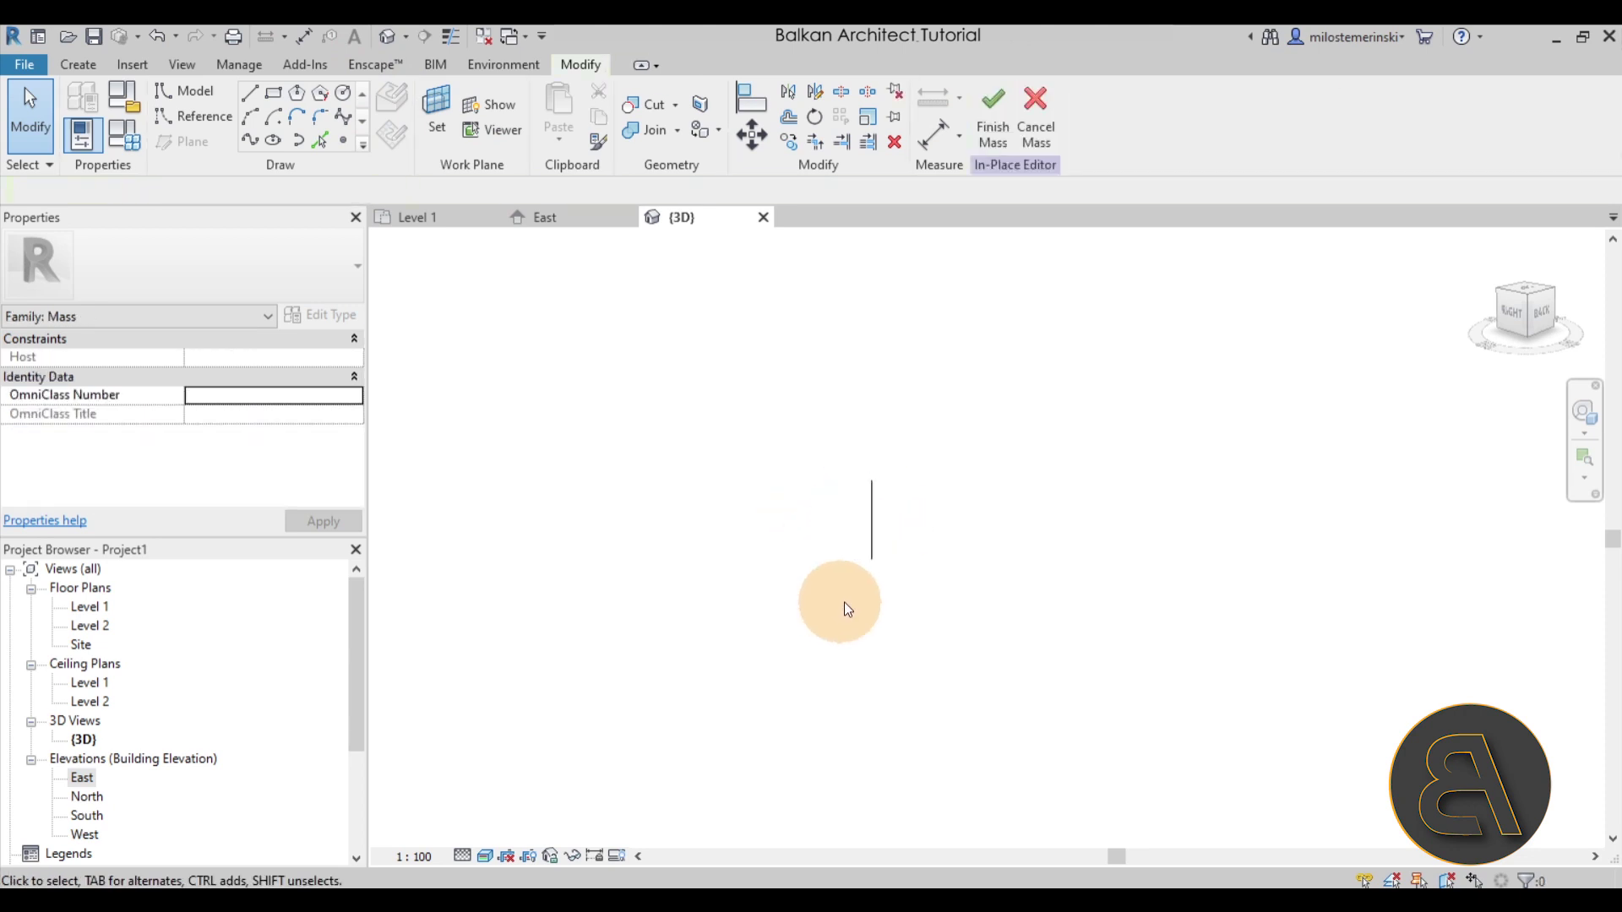
left_click(871, 543)
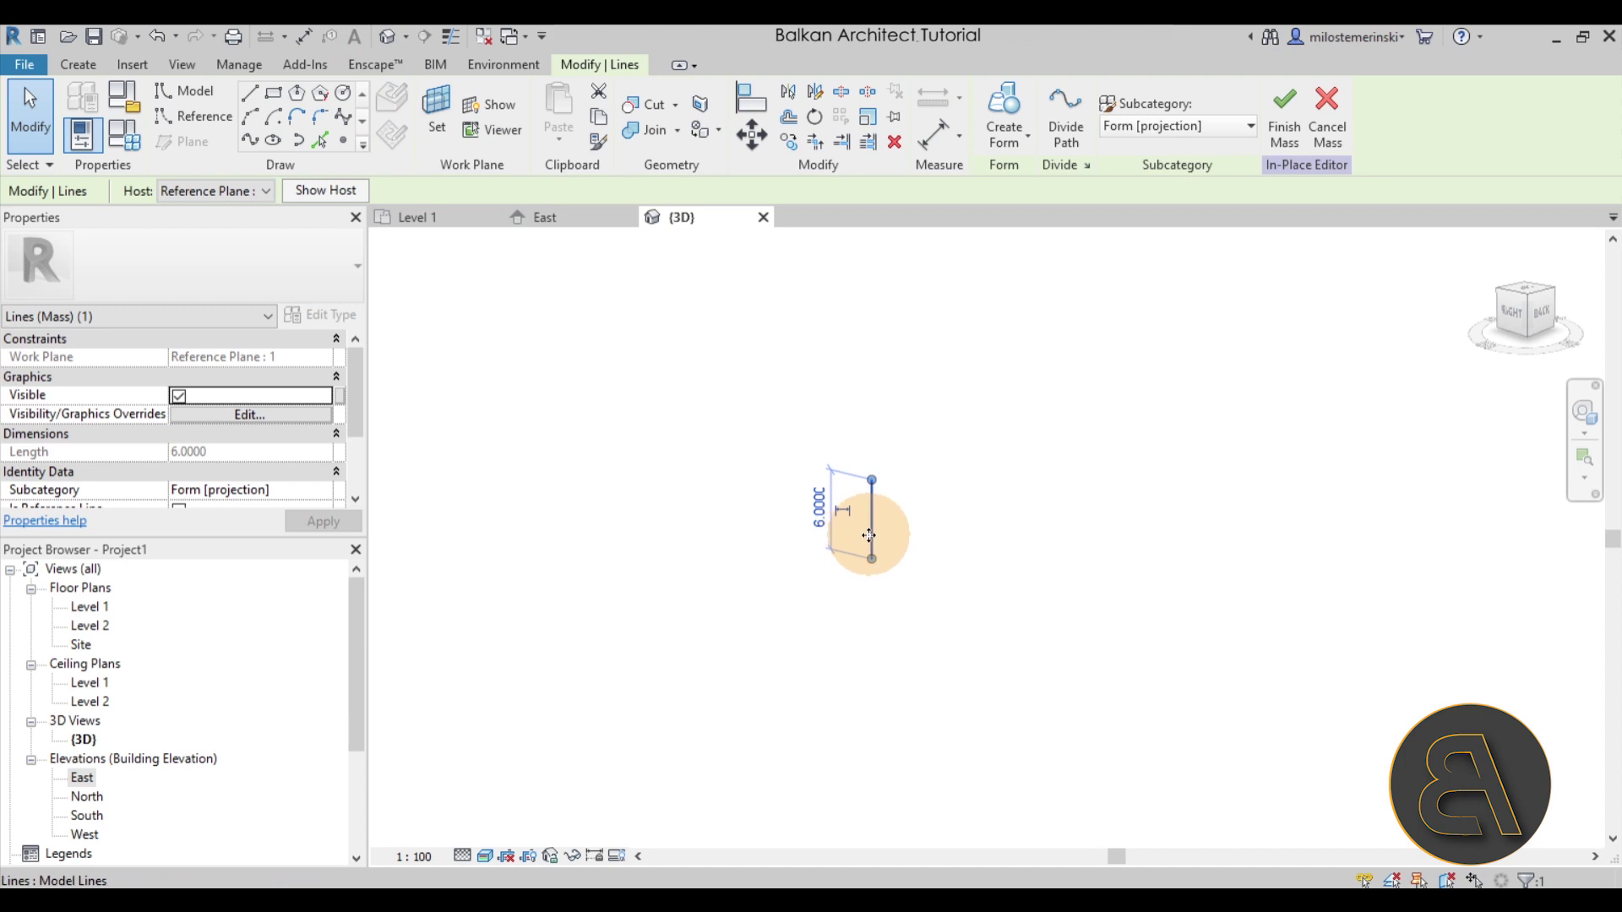
left_click(464, 217)
left_click(677, 586)
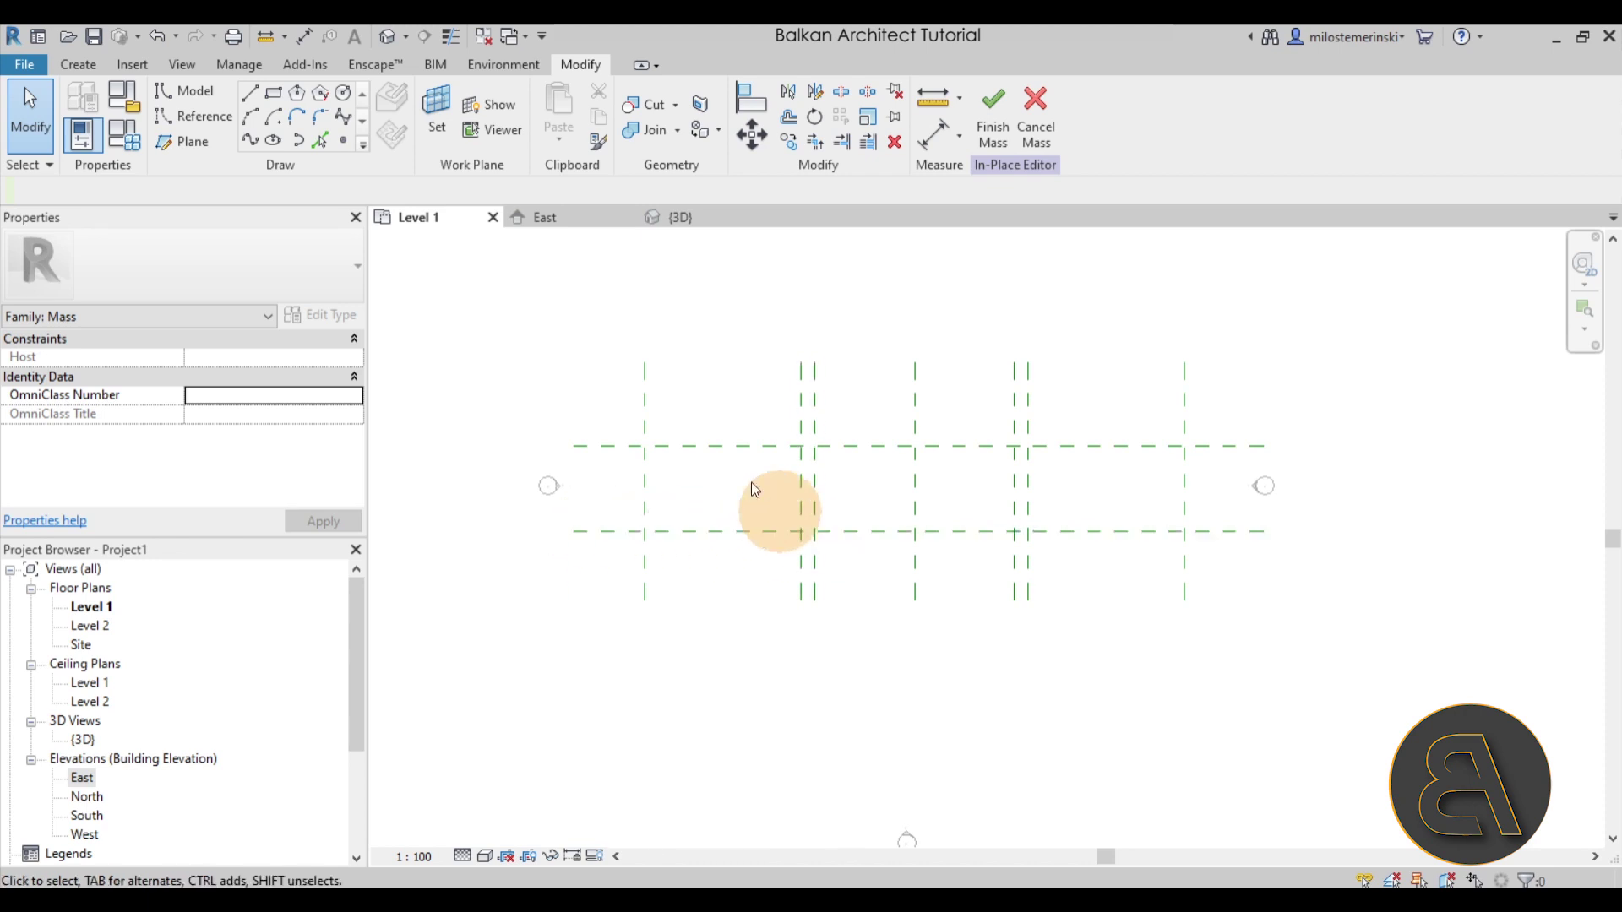
left_click(678, 219)
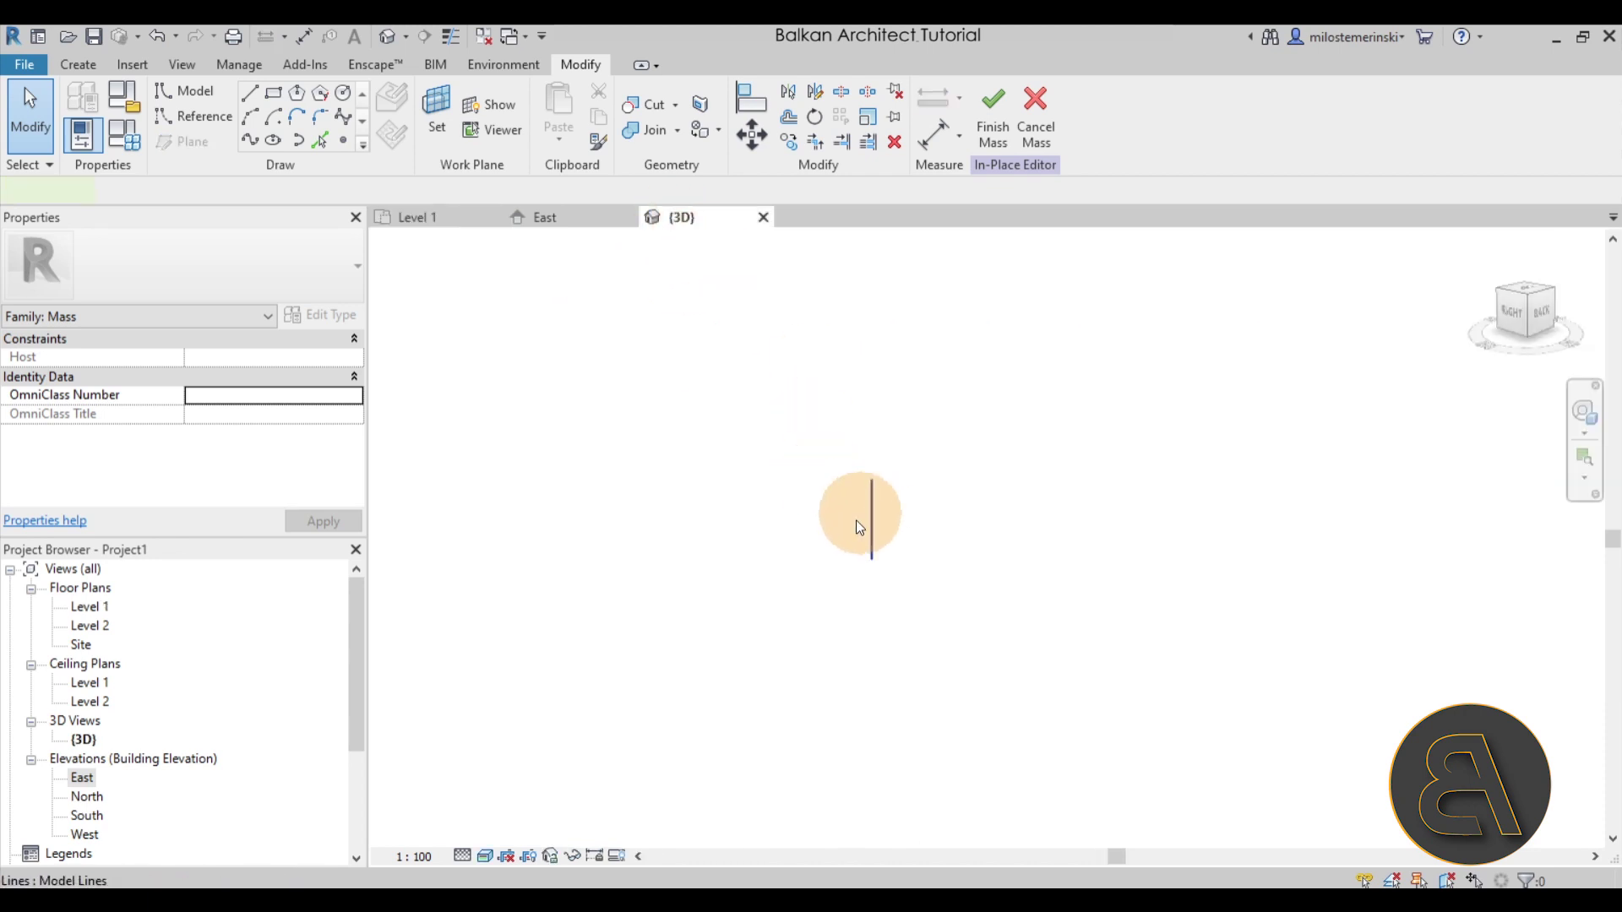
Step: Copy the vertical line, paste it aligned to the same place, and host the copy on Reference Plane : 2
left_click(830, 536)
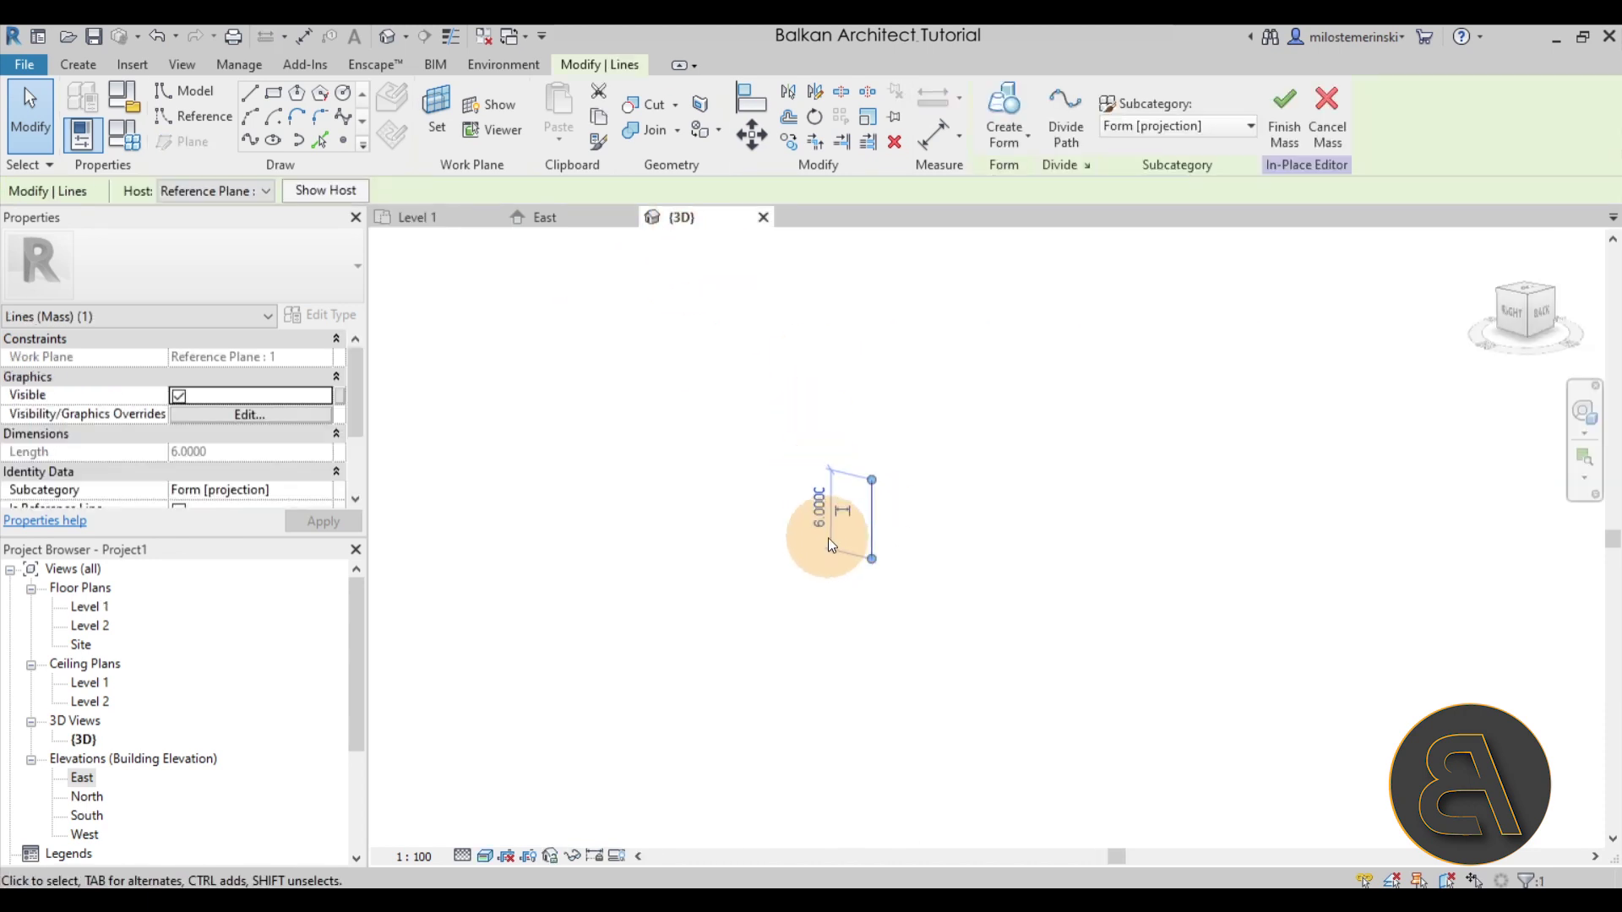
left_click(601, 127)
left_click(558, 142)
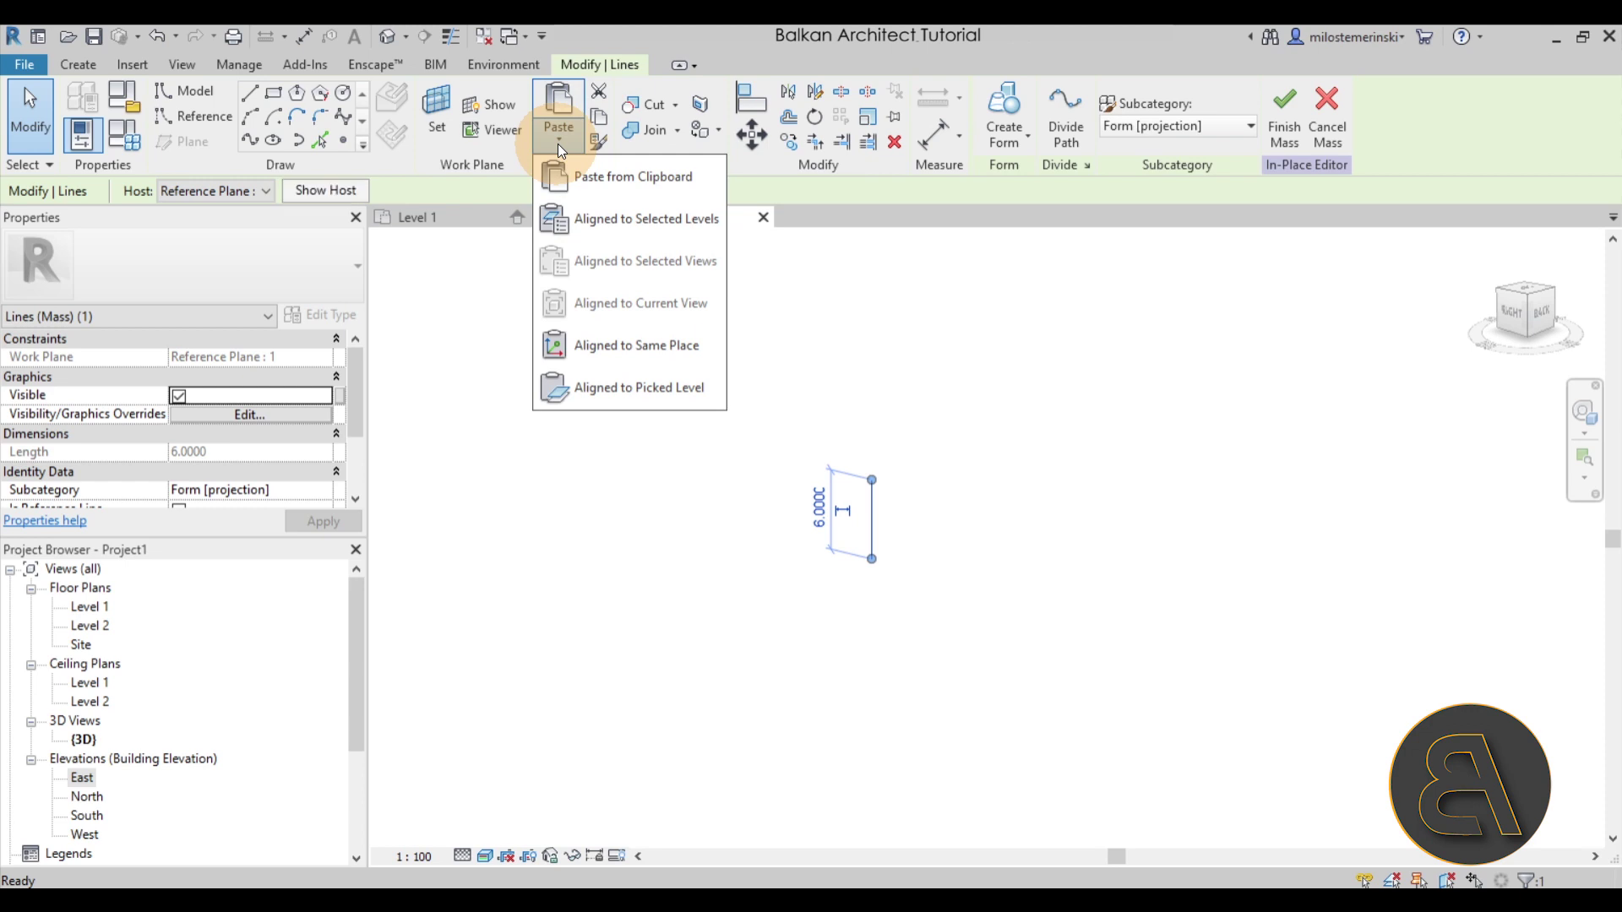
left_click(632, 348)
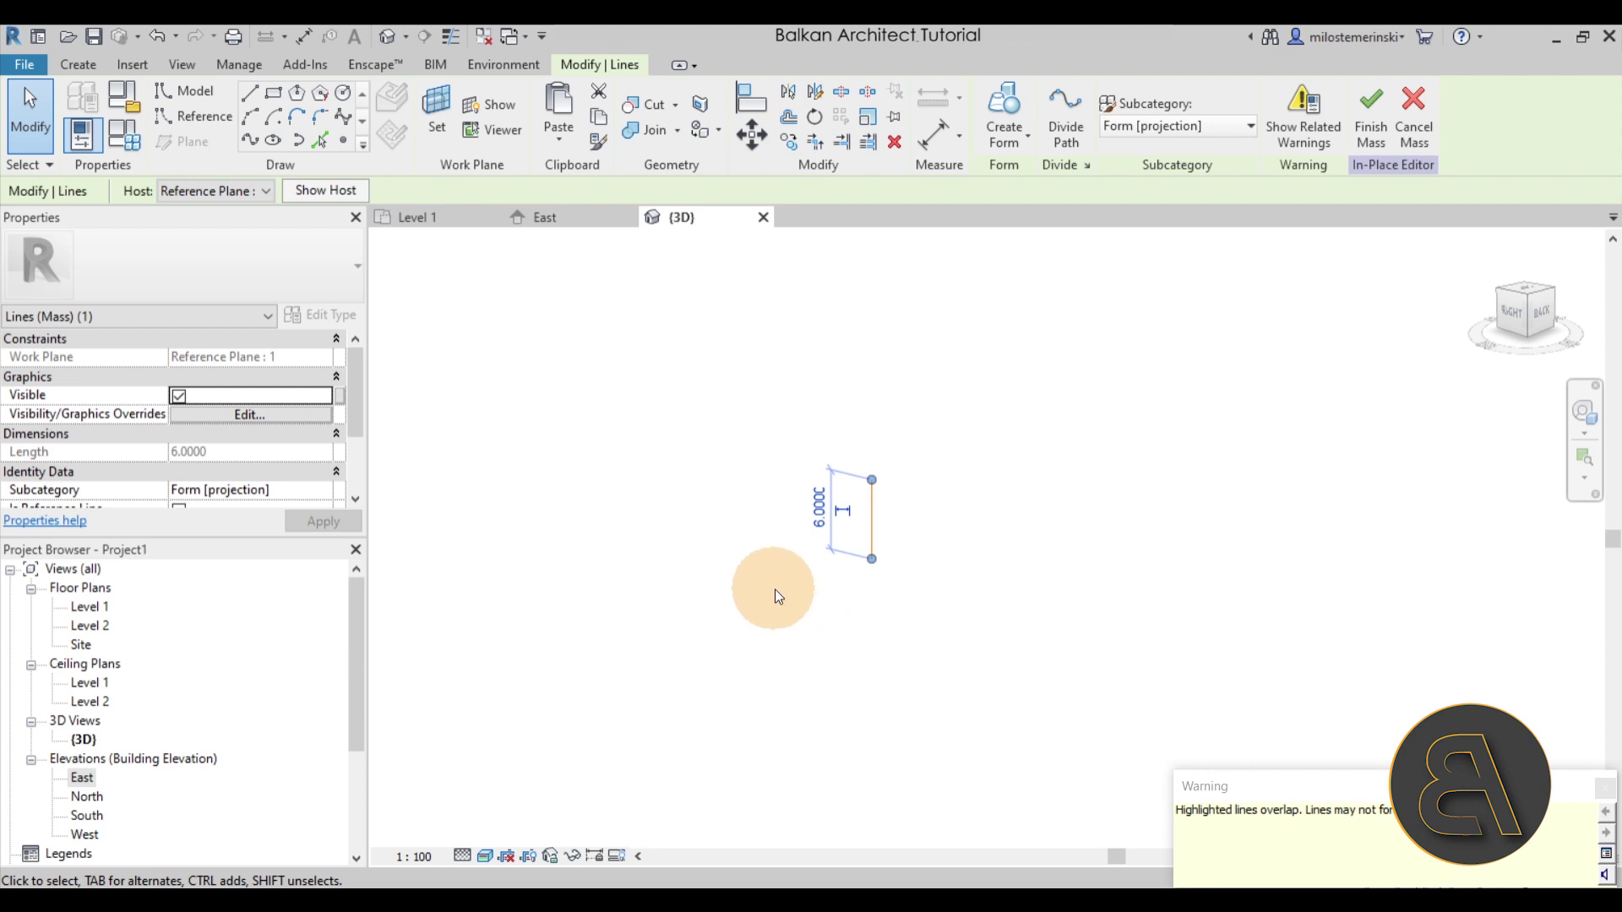
left_click(176, 194)
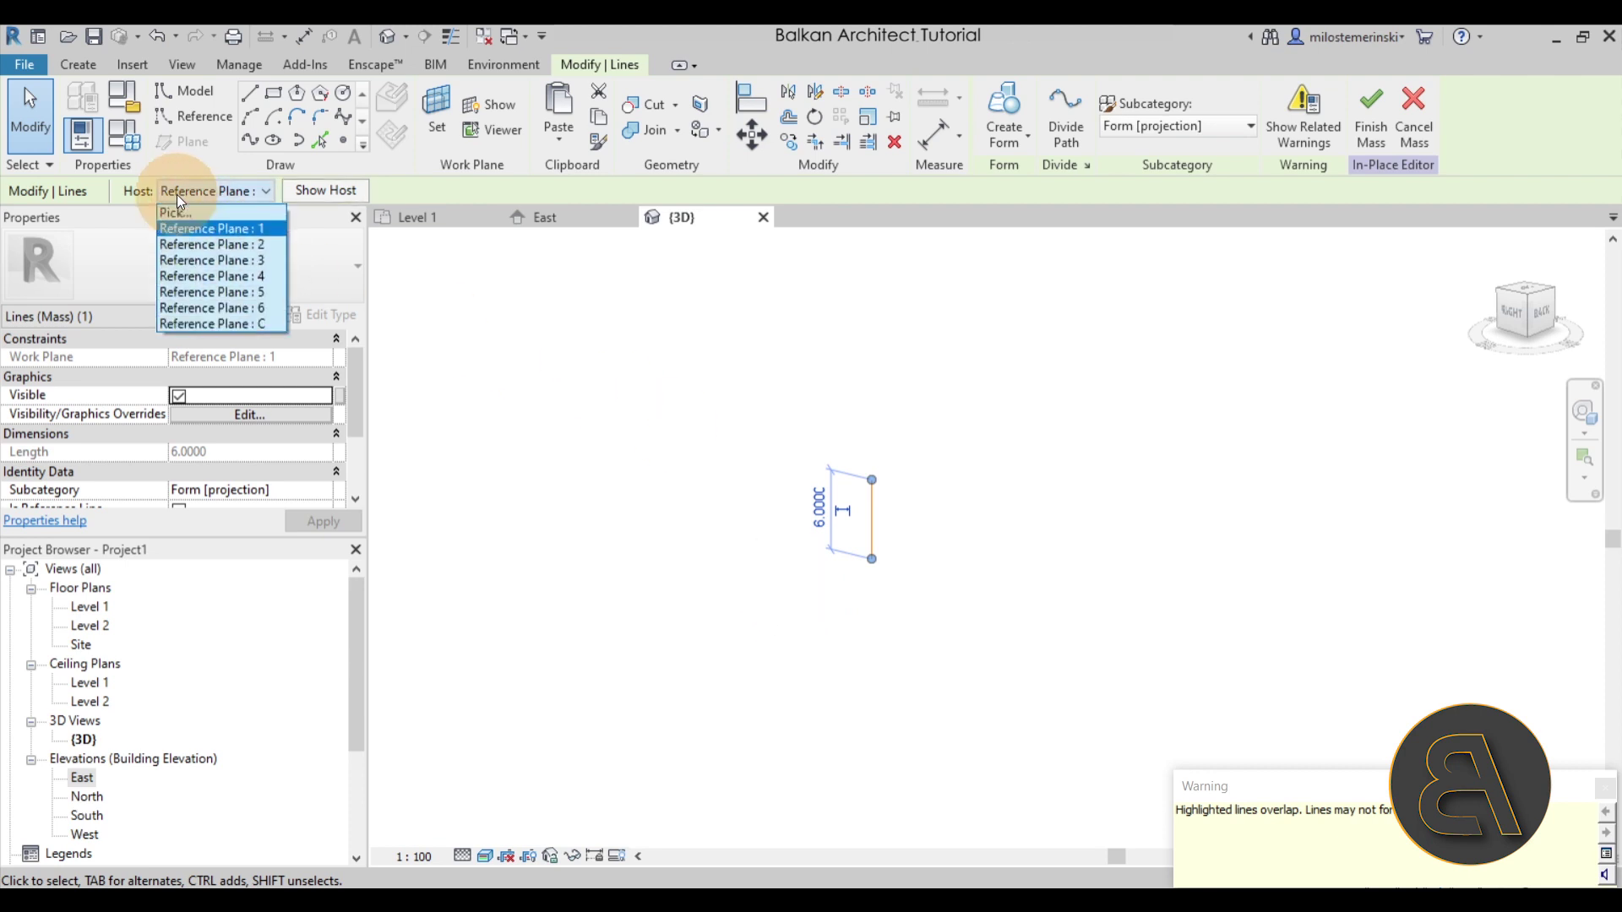
left_click(258, 244)
middle_click_drag(769, 564, 909, 617, "shift")
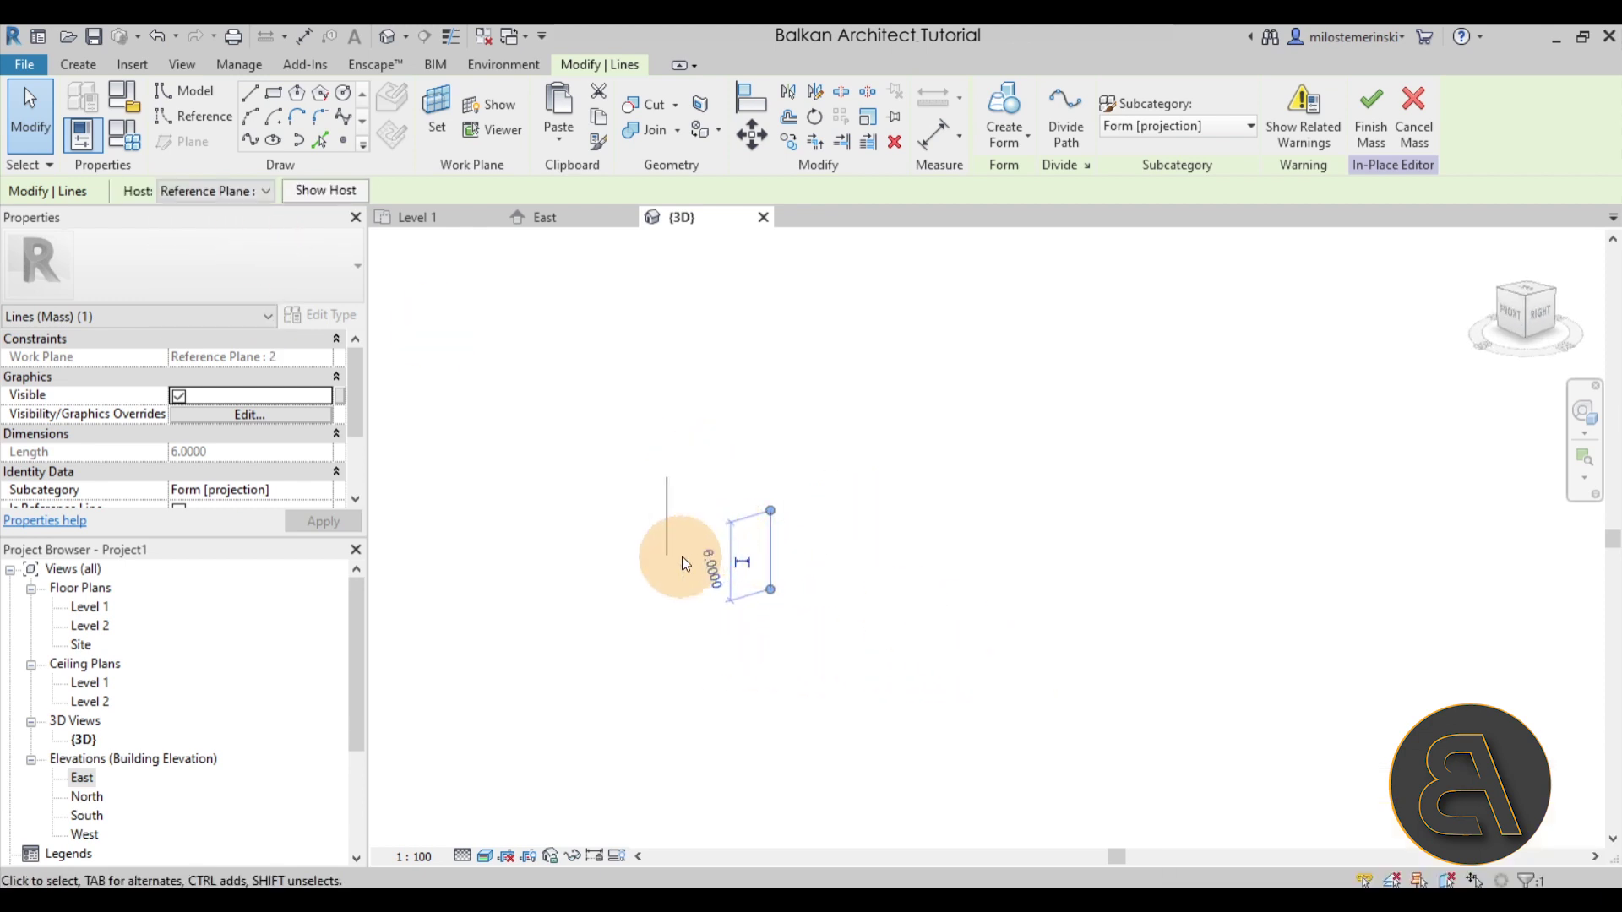
left_click(659, 615)
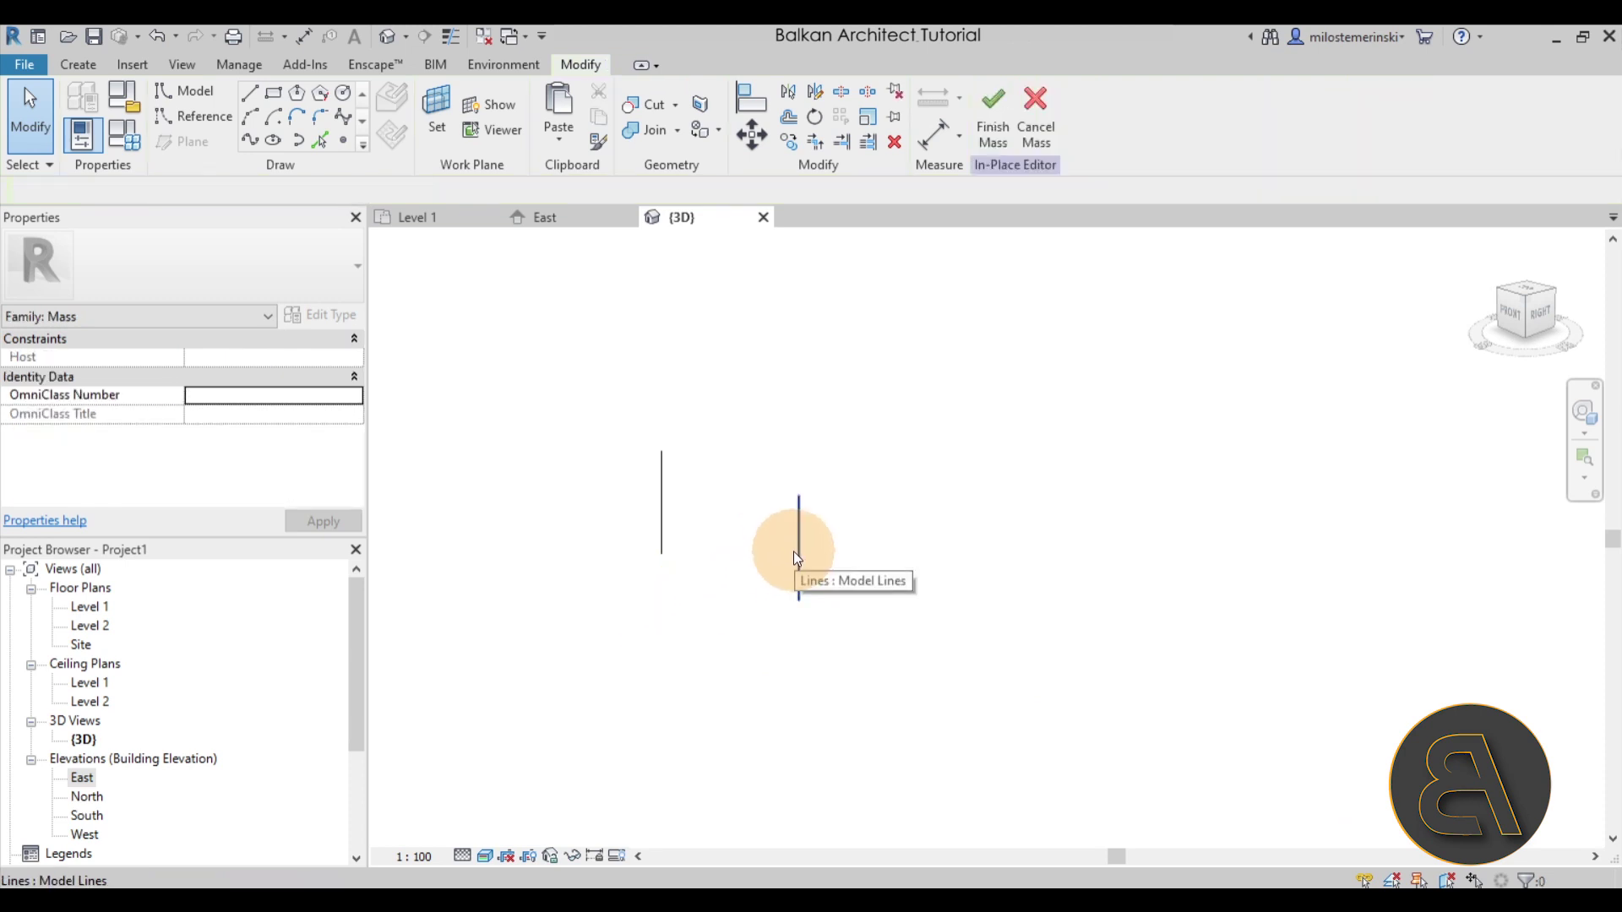
Step: Paste another copy of the vertical line aligned to the same place and host it on Reference Plane : 3
left_click(568, 140)
left_click(651, 388)
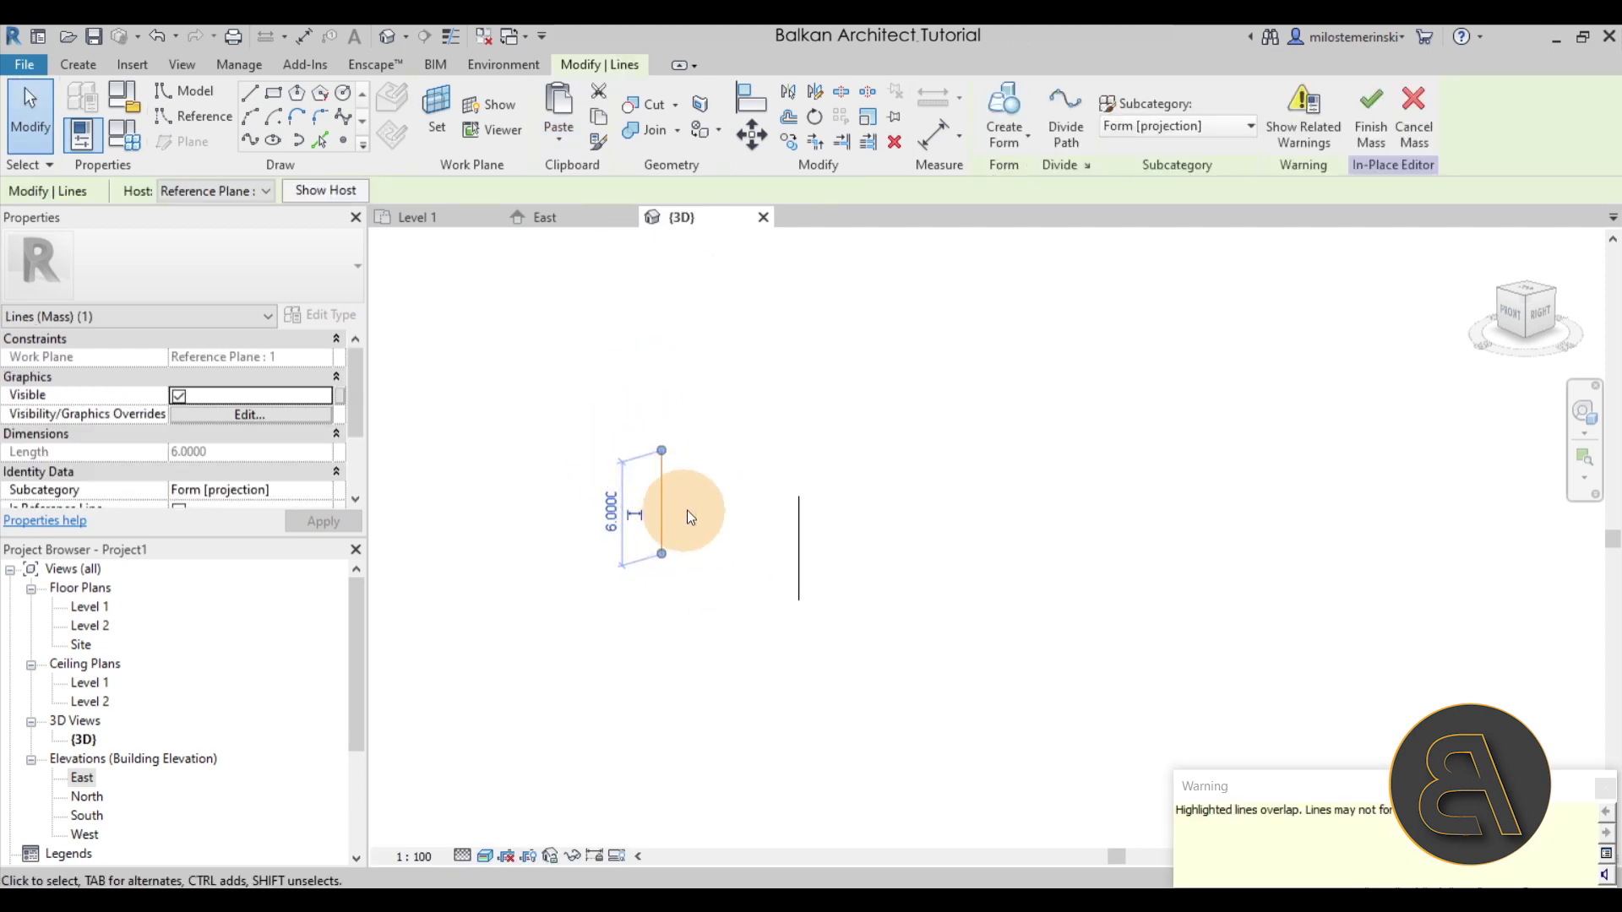
left_click(200, 196)
left_click(231, 255)
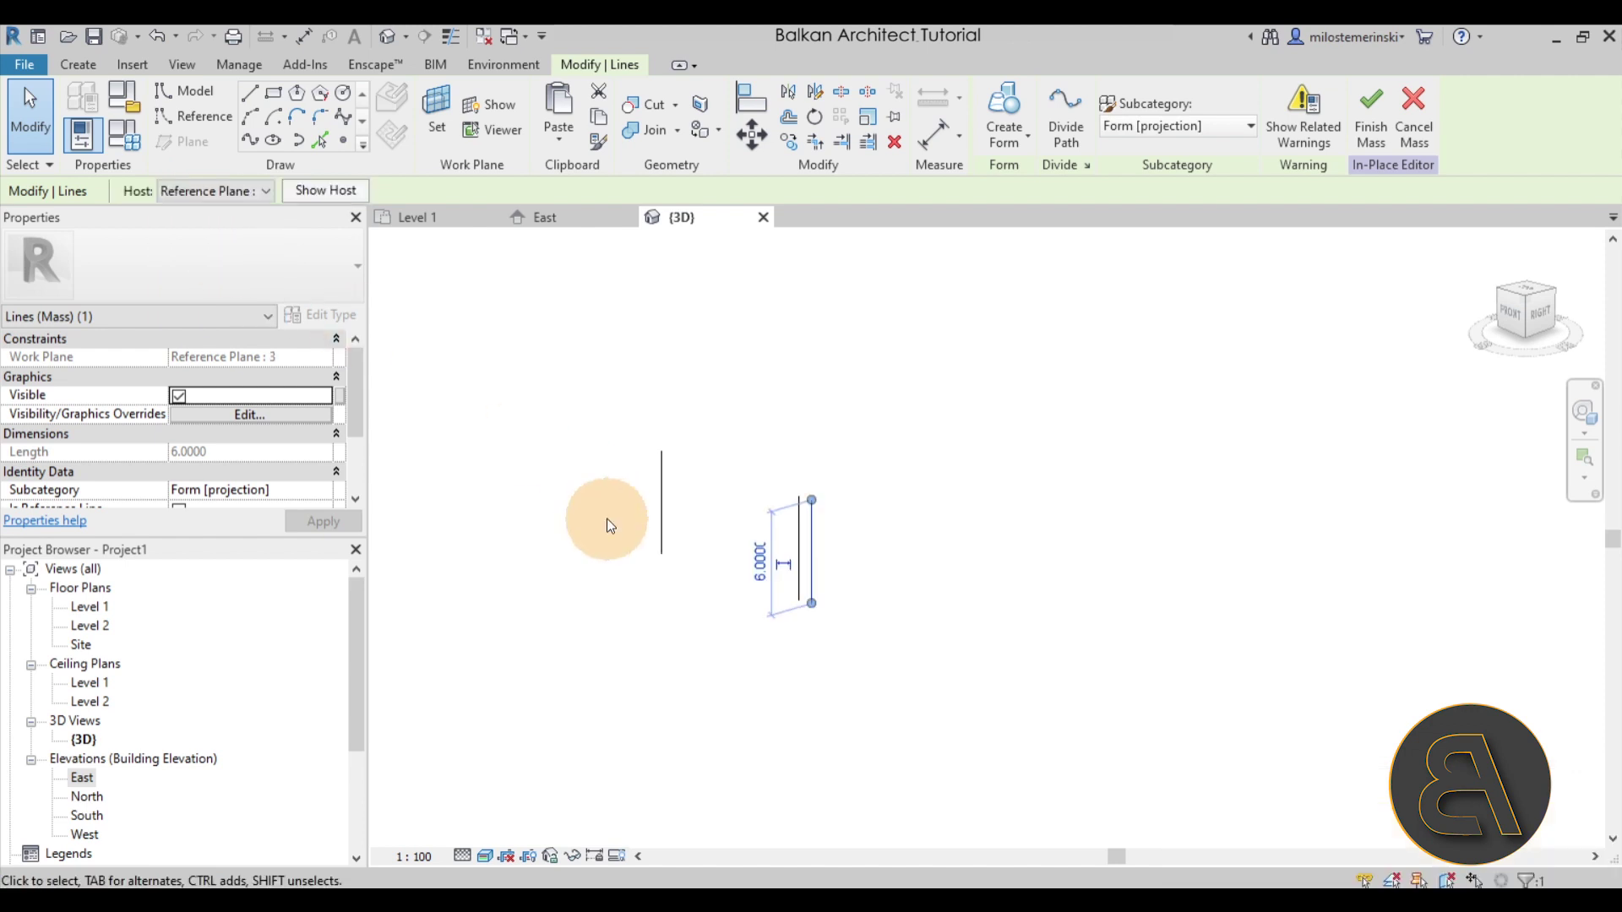
left_click(788, 723)
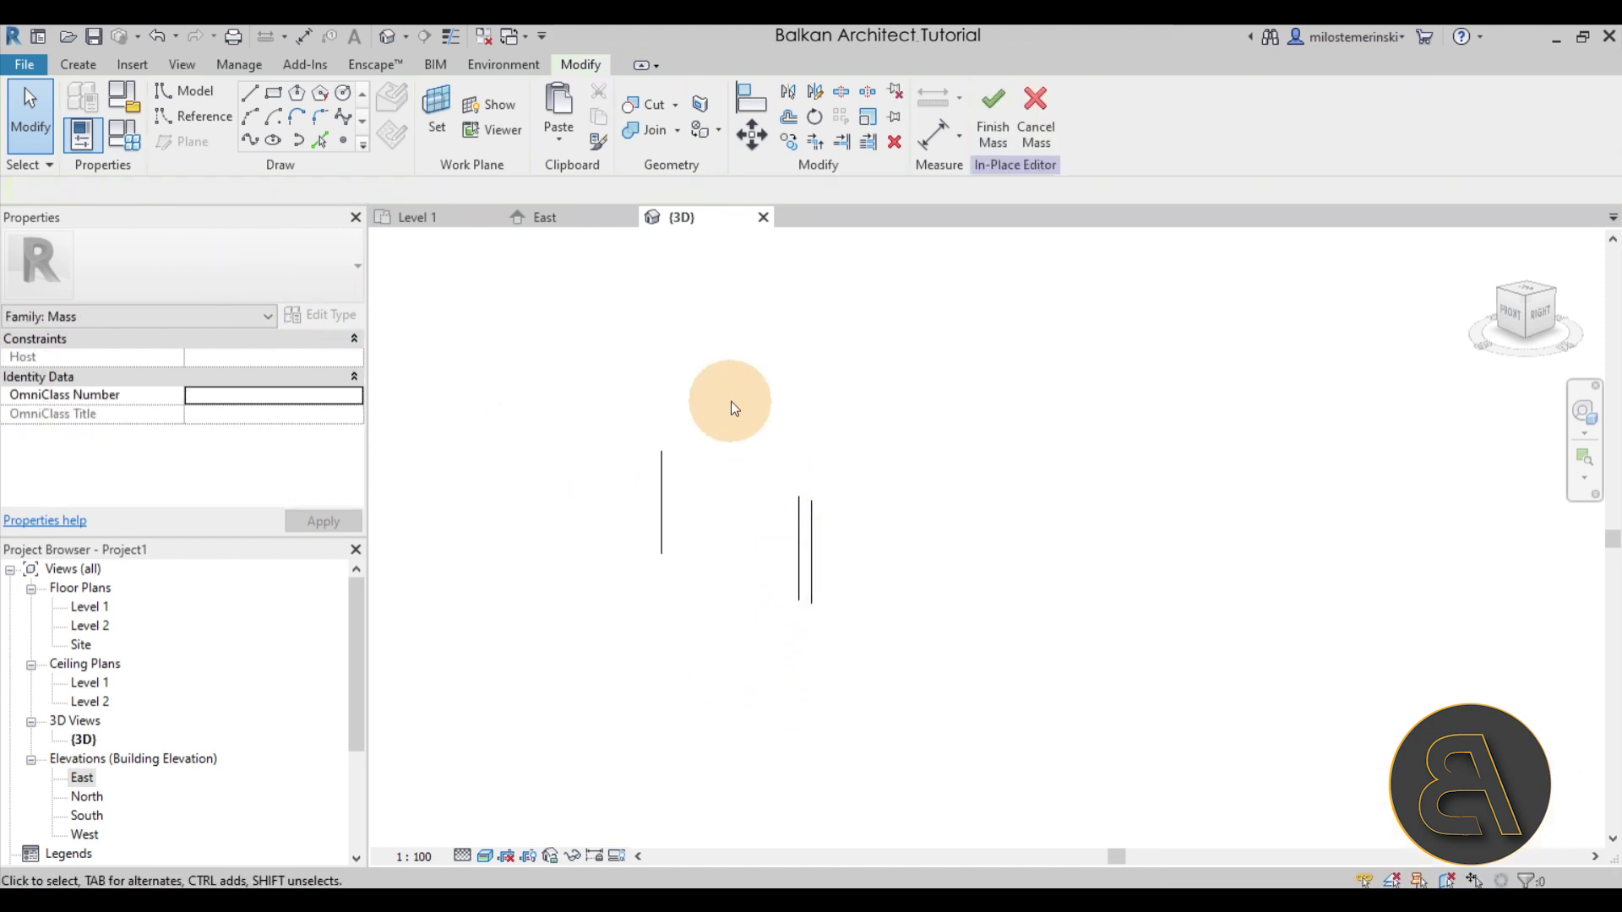
Step: In the East elevation, draw a model line on Reference Plane : 4 along the upper horizontal reference plane, between the two vertical reference planes
left_click(547, 217)
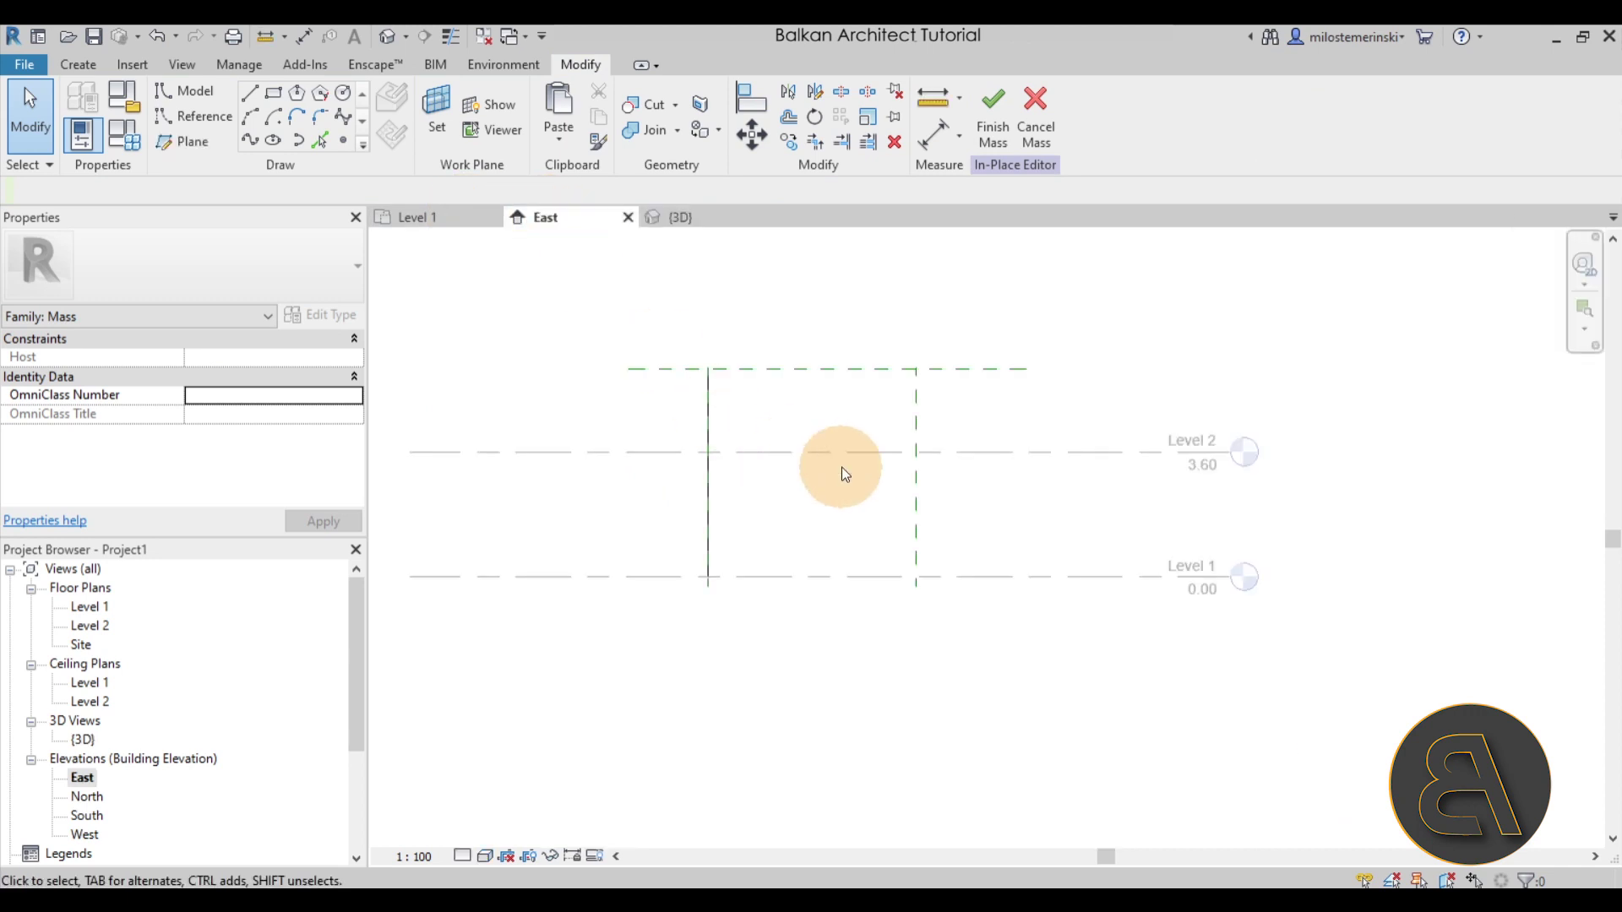
left_click(249, 93)
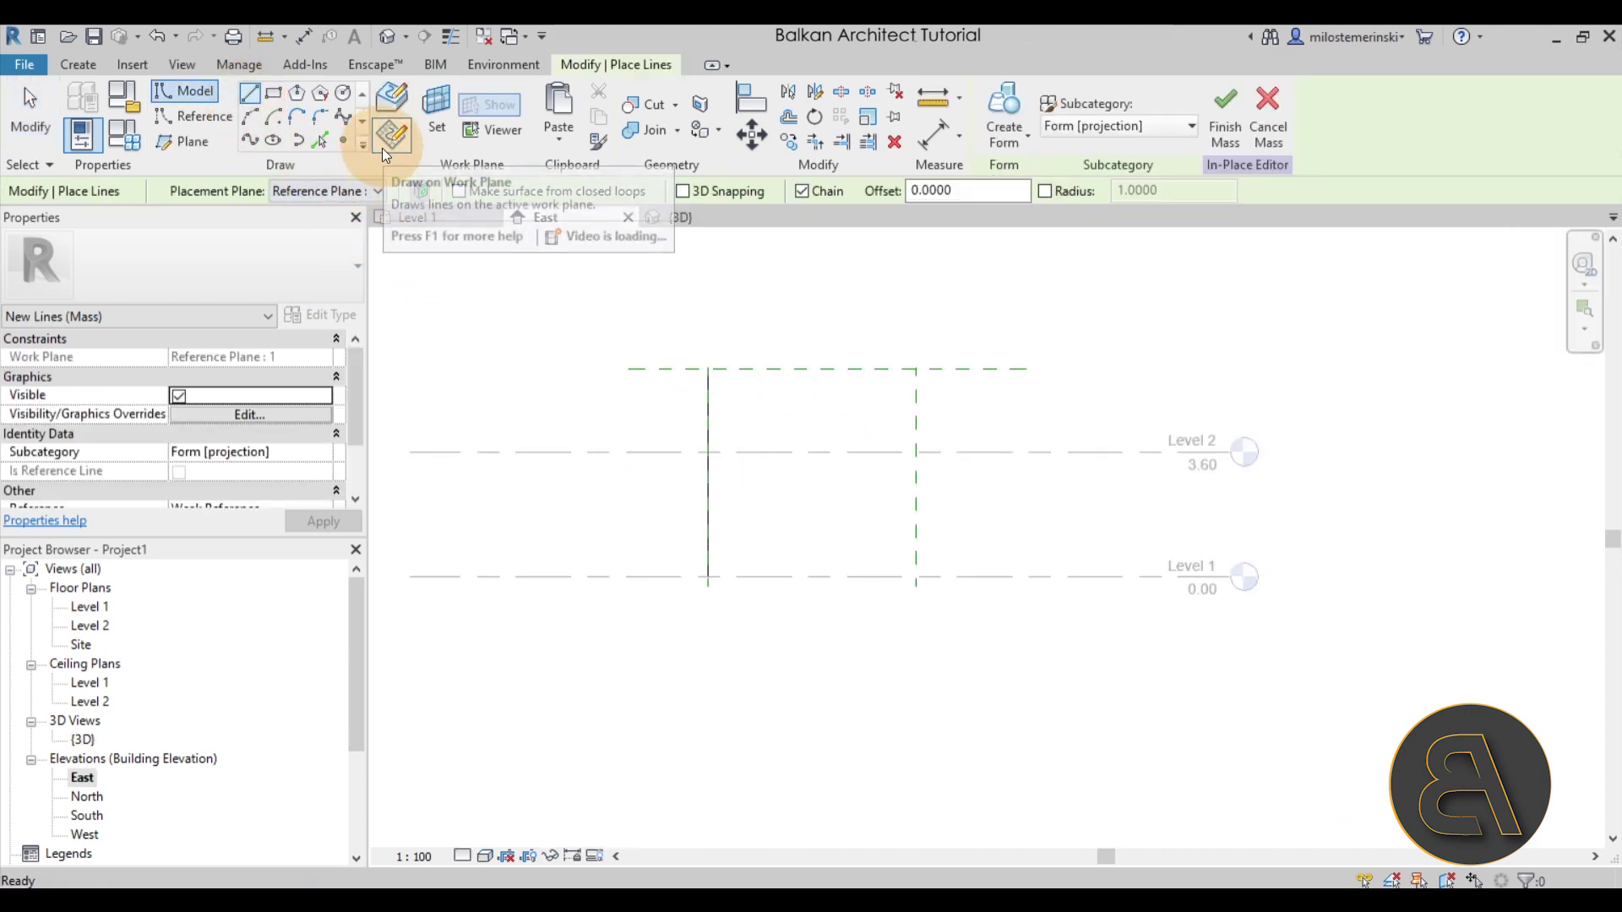
left_click(336, 194)
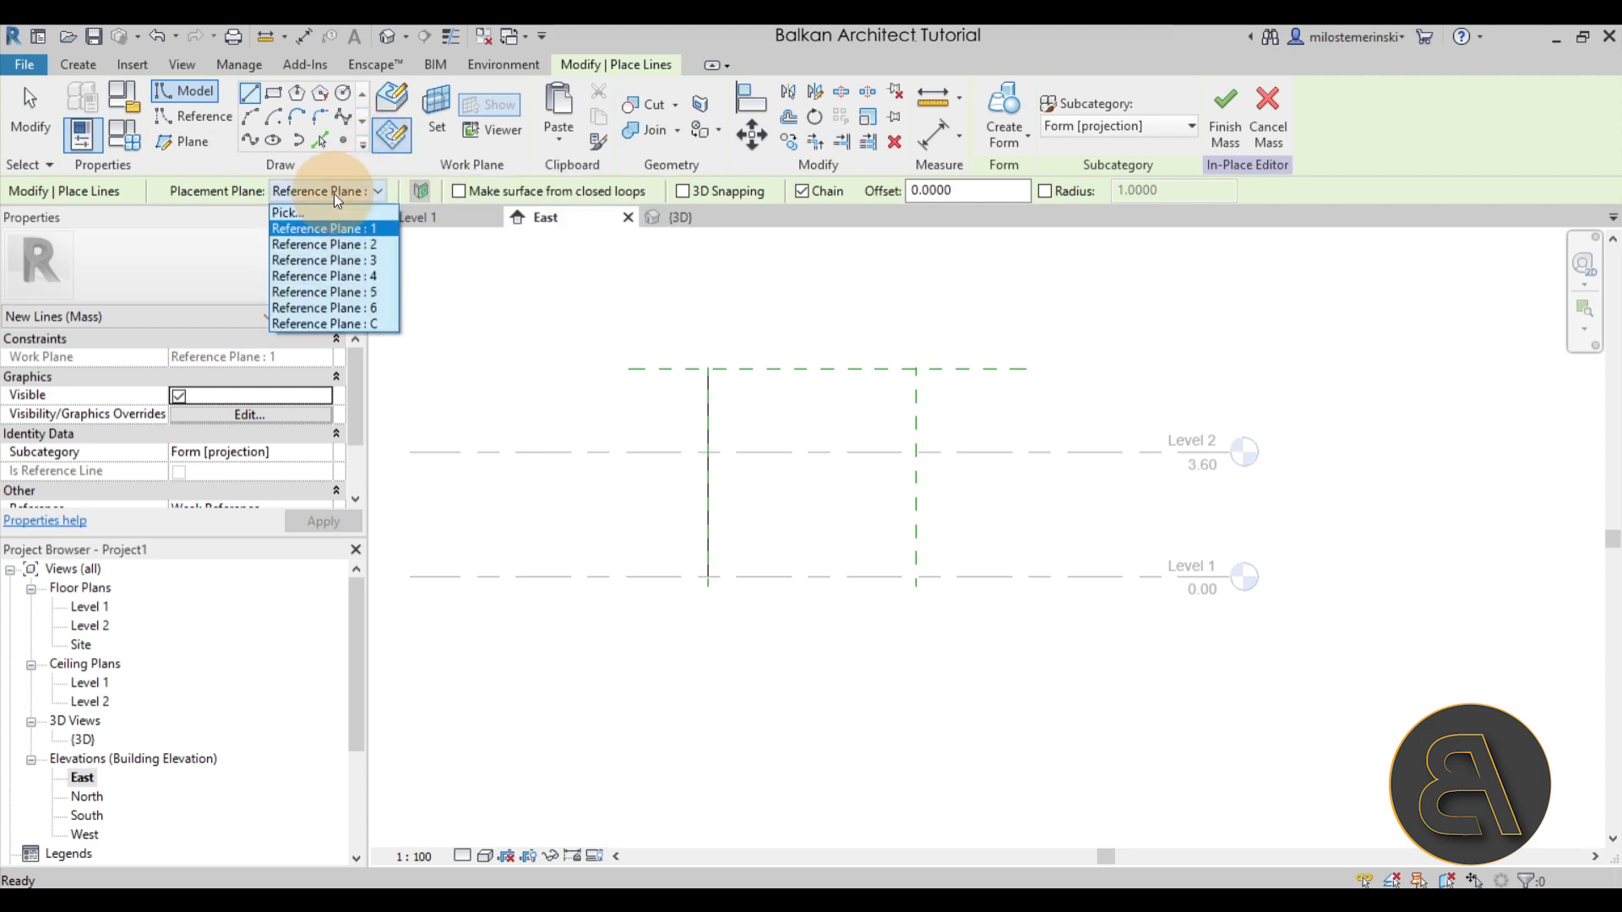
left_click(326, 277)
scroll(705, 382, "up", 5)
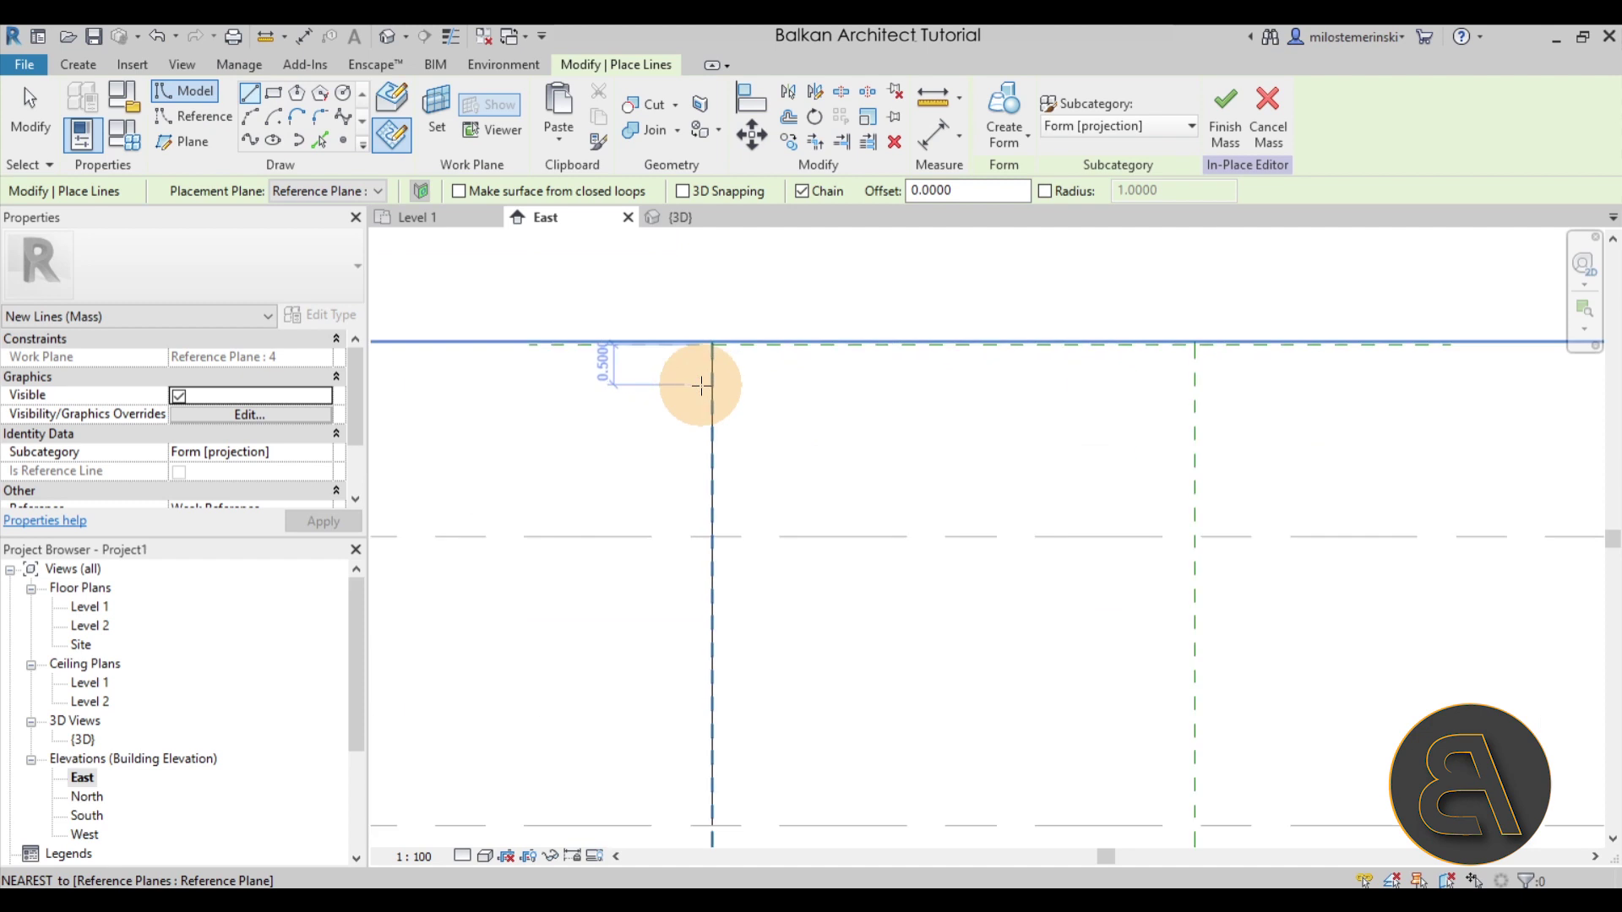
left_click(707, 295)
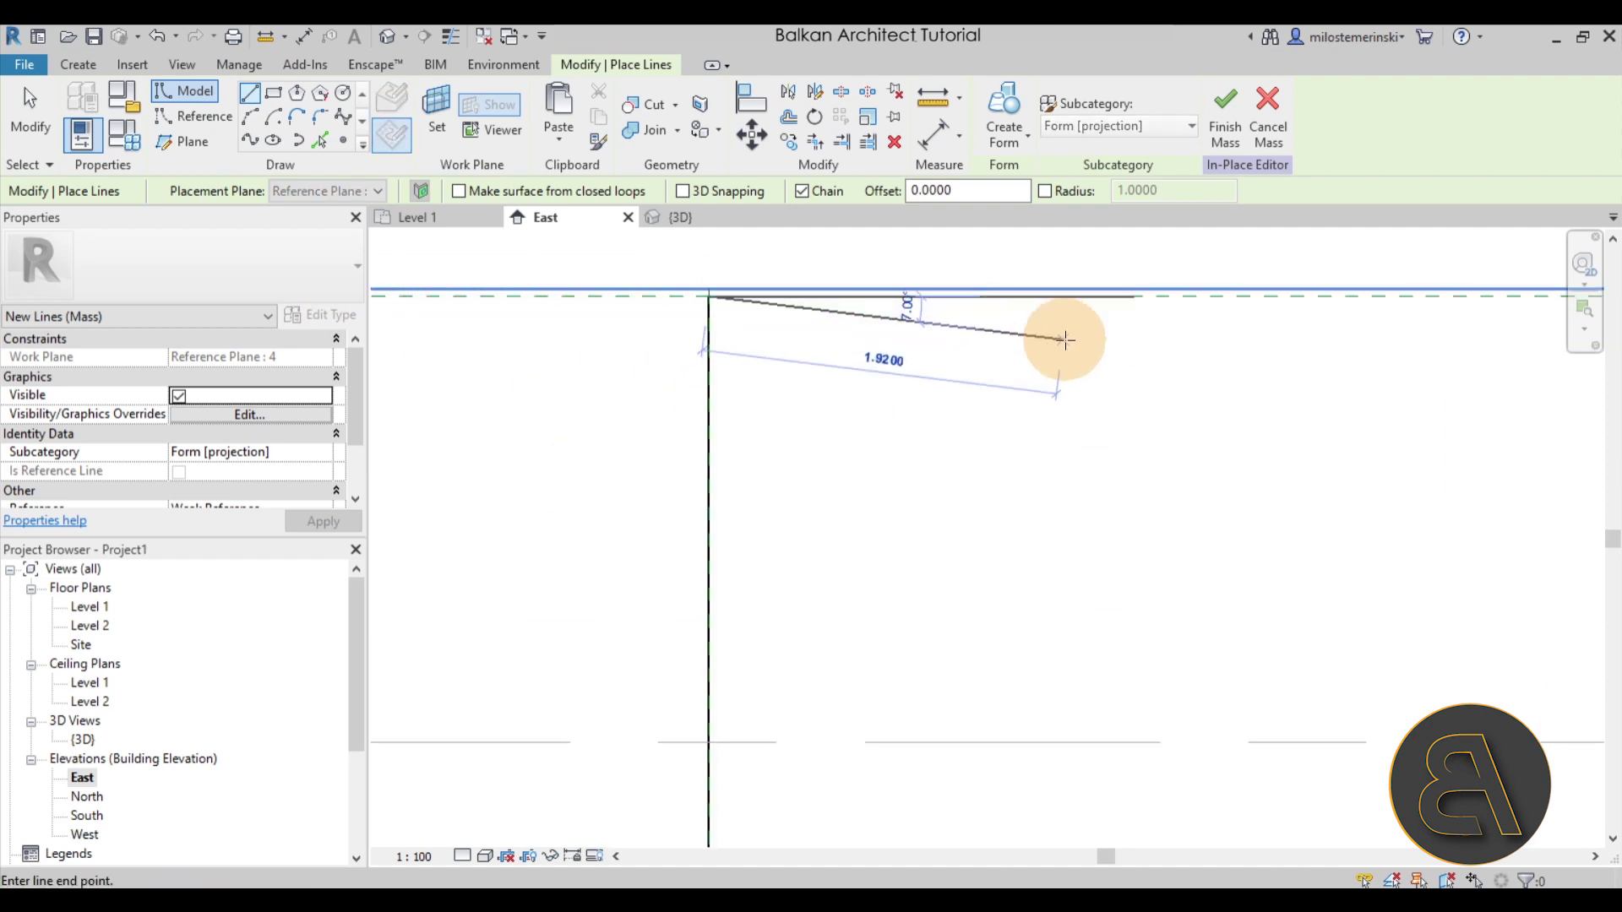
middle_click_drag(1062, 333, 489, 406)
middle_click_drag(948, 427, 835, 364)
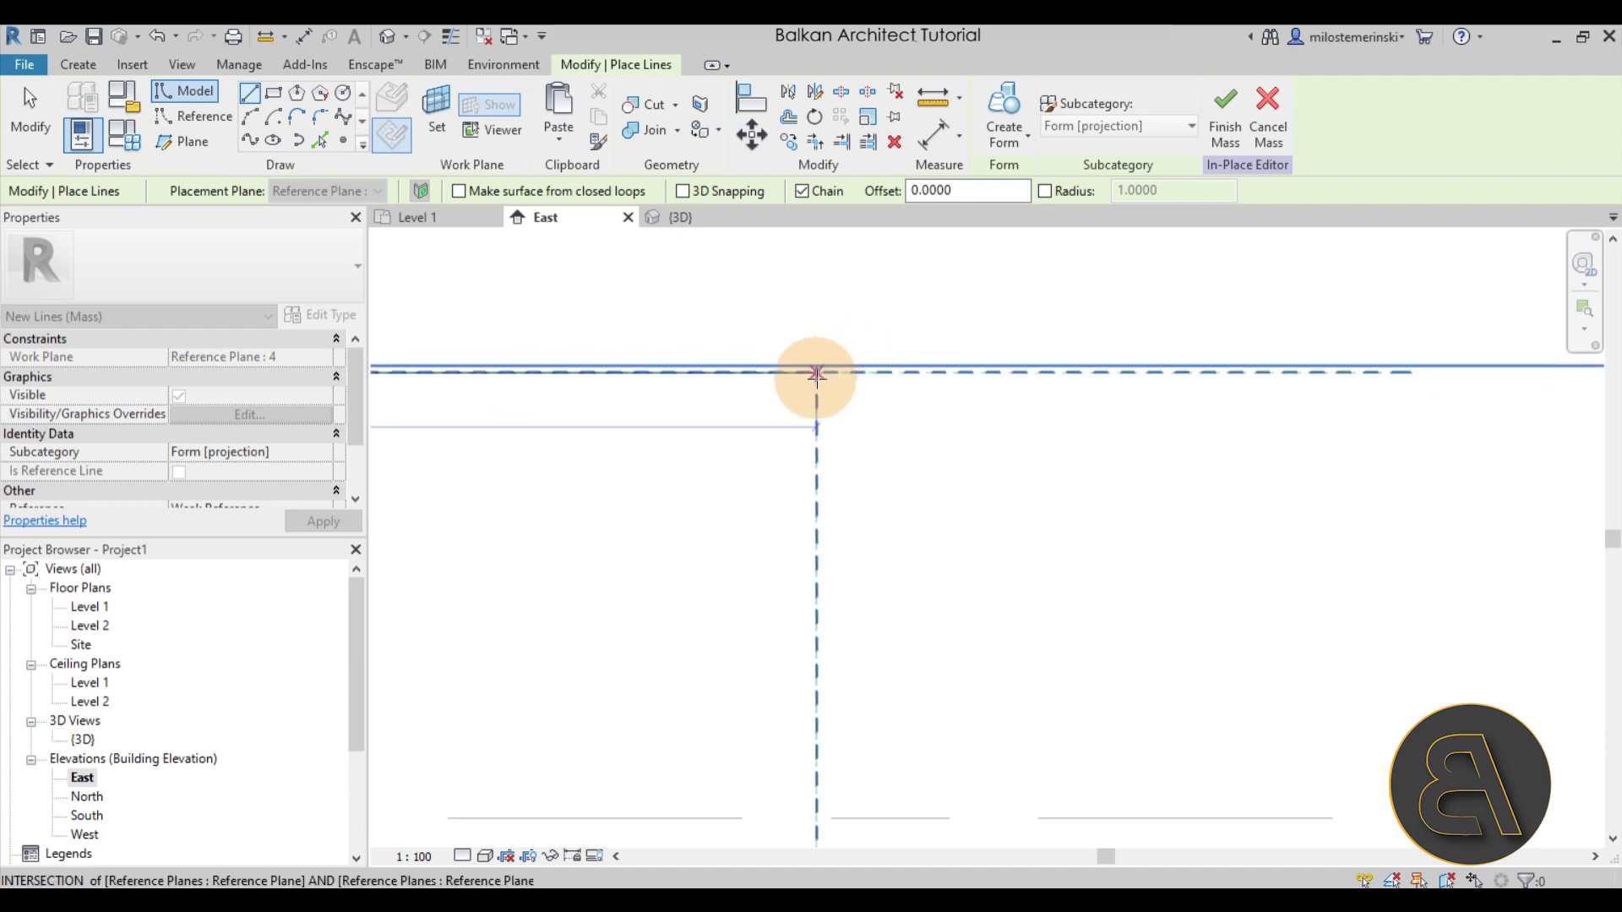
left_click(816, 374)
scroll(836, 486, "down", 3)
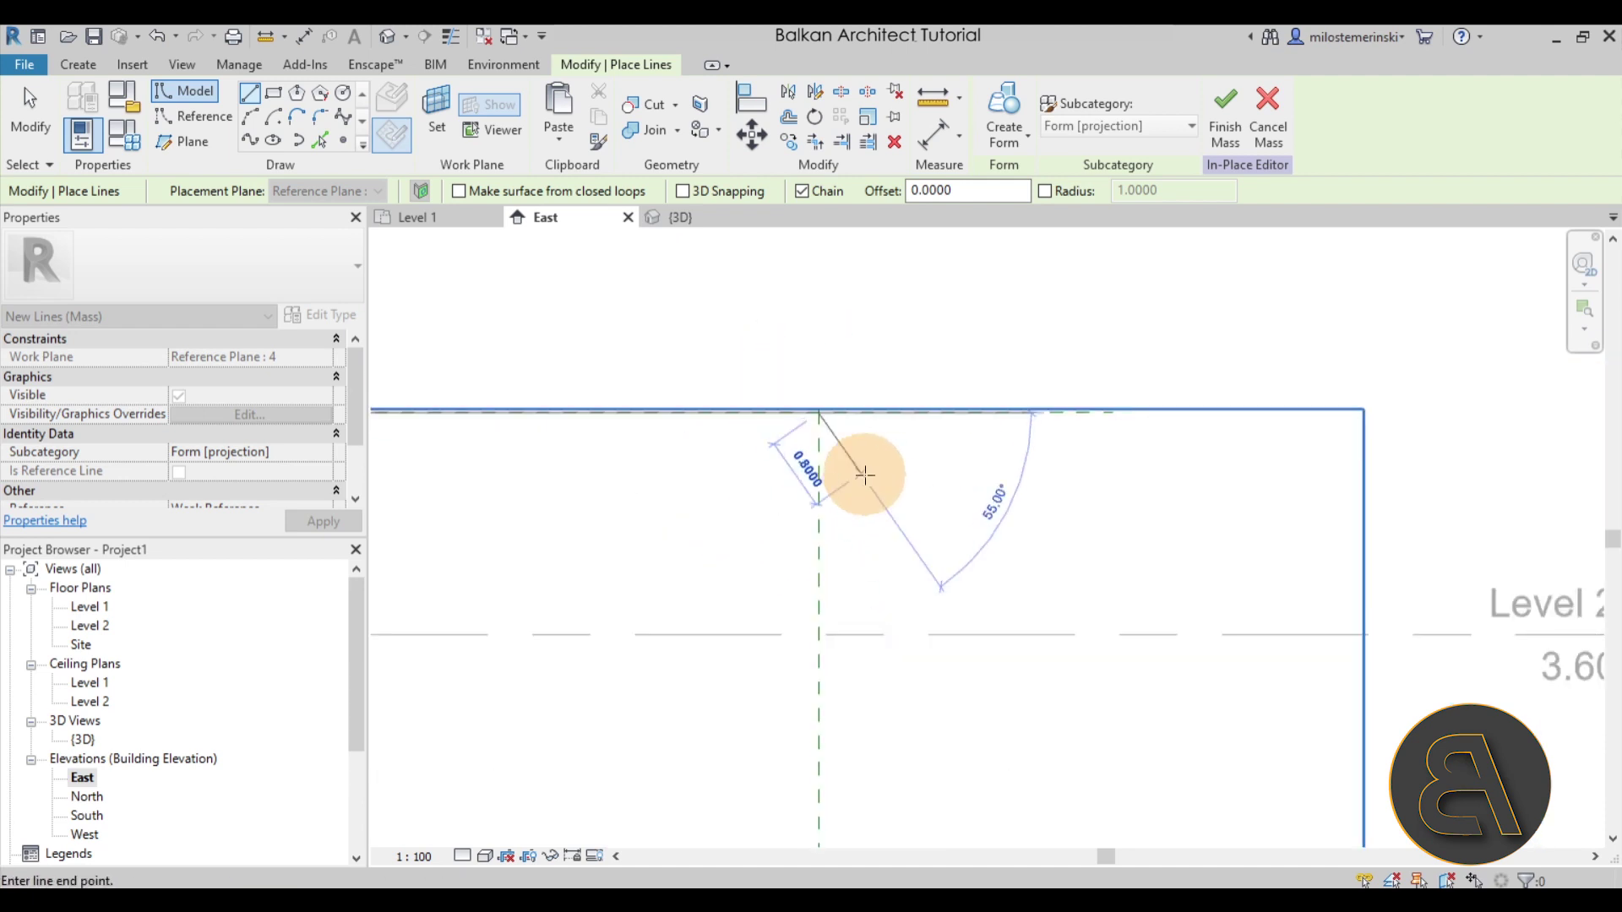
key("Escape")
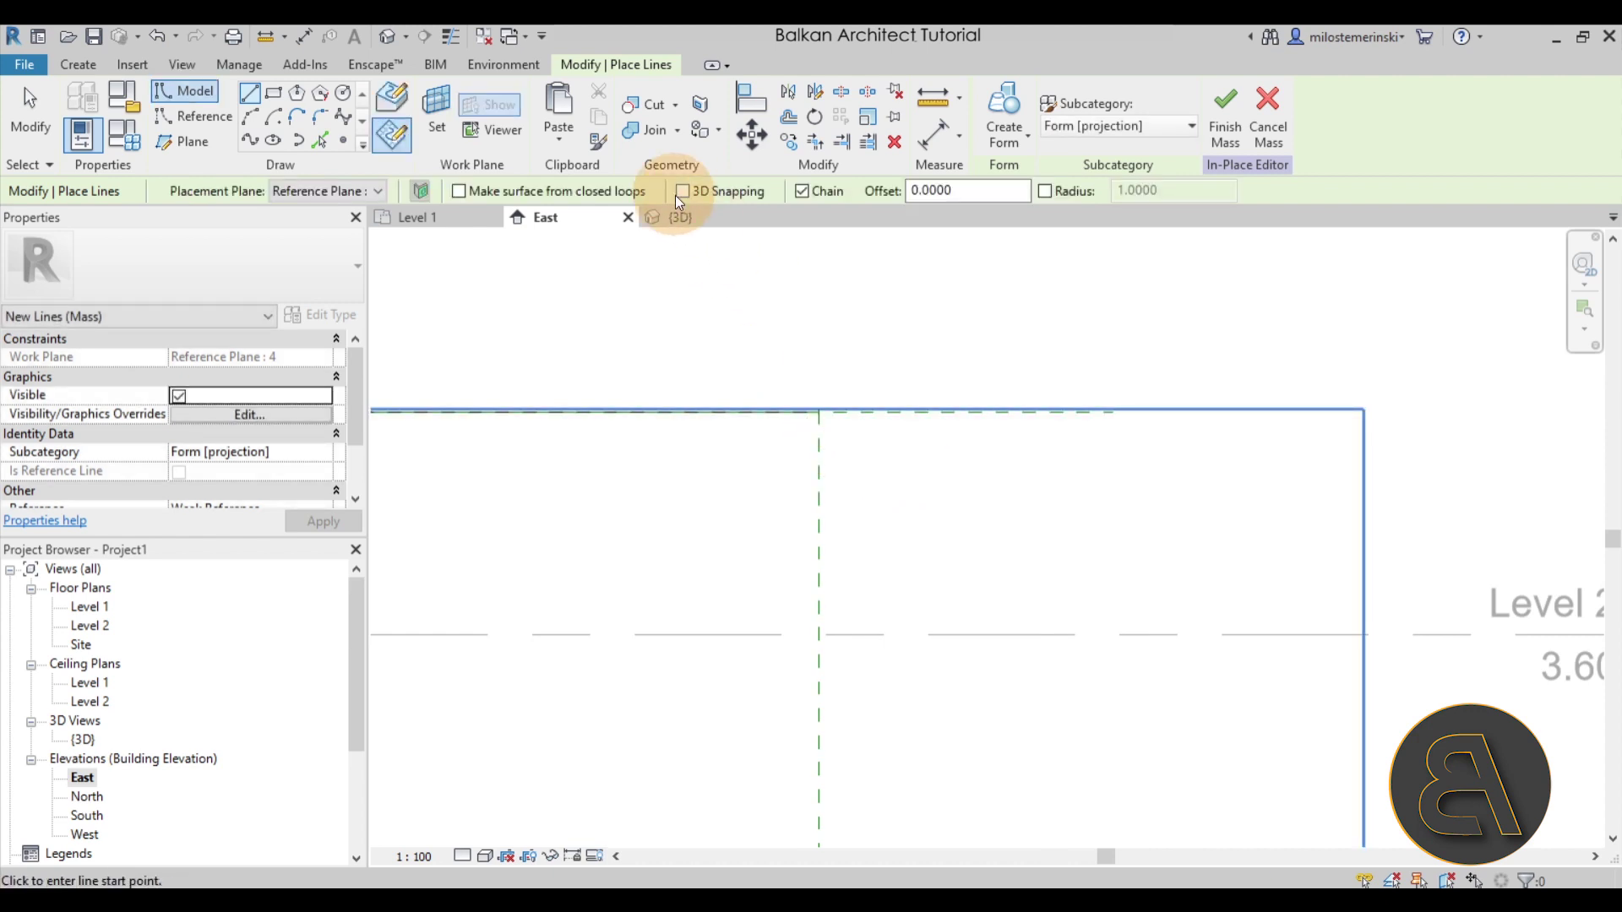
left_click(745, 195)
scroll(1005, 445, "down", 3)
key("Escape")
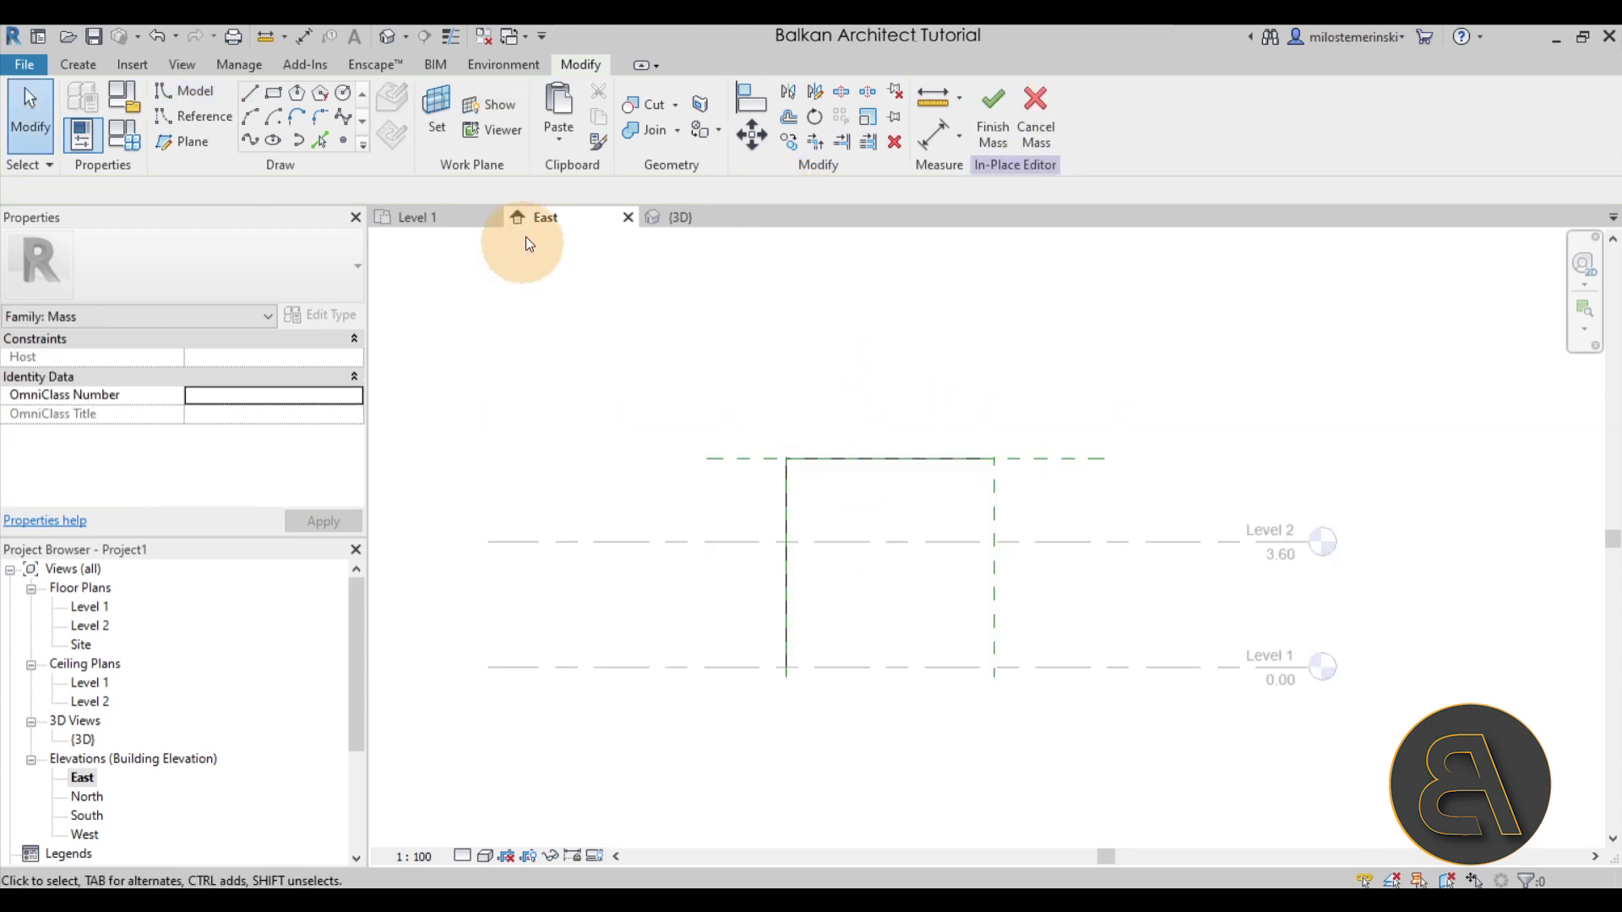
Step: In the 3D view, copy the horizontal line, paste it aligned to the same place, and host the copy on Reference Plane : 5
left_click(668, 218)
middle_click_drag(1071, 479, 1044, 584, "shift")
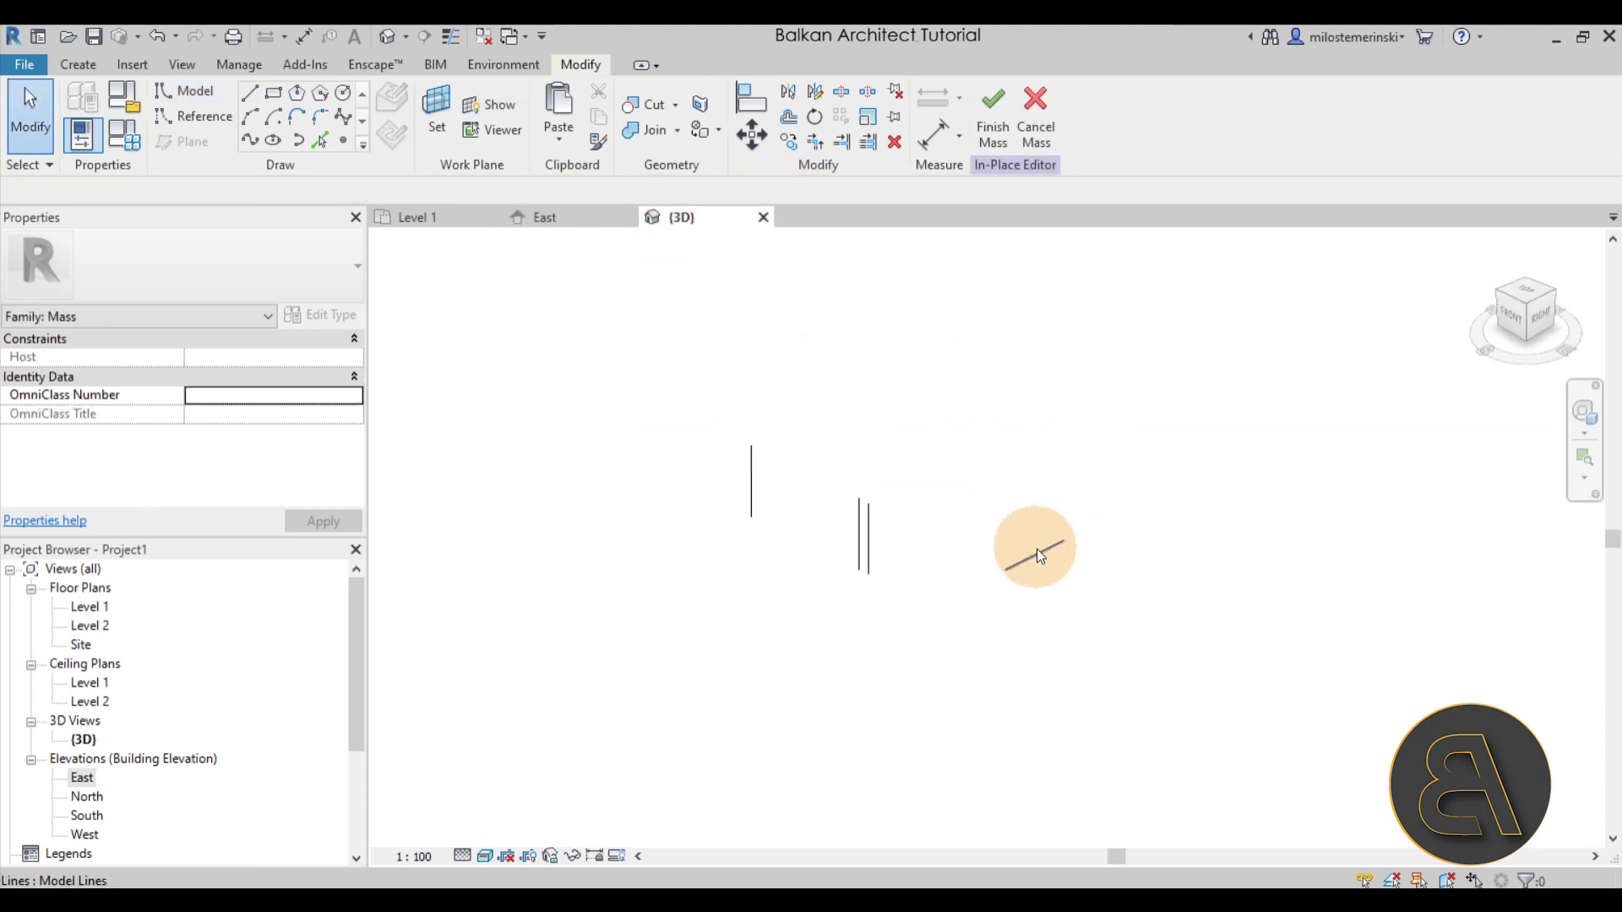
left_click(990, 538)
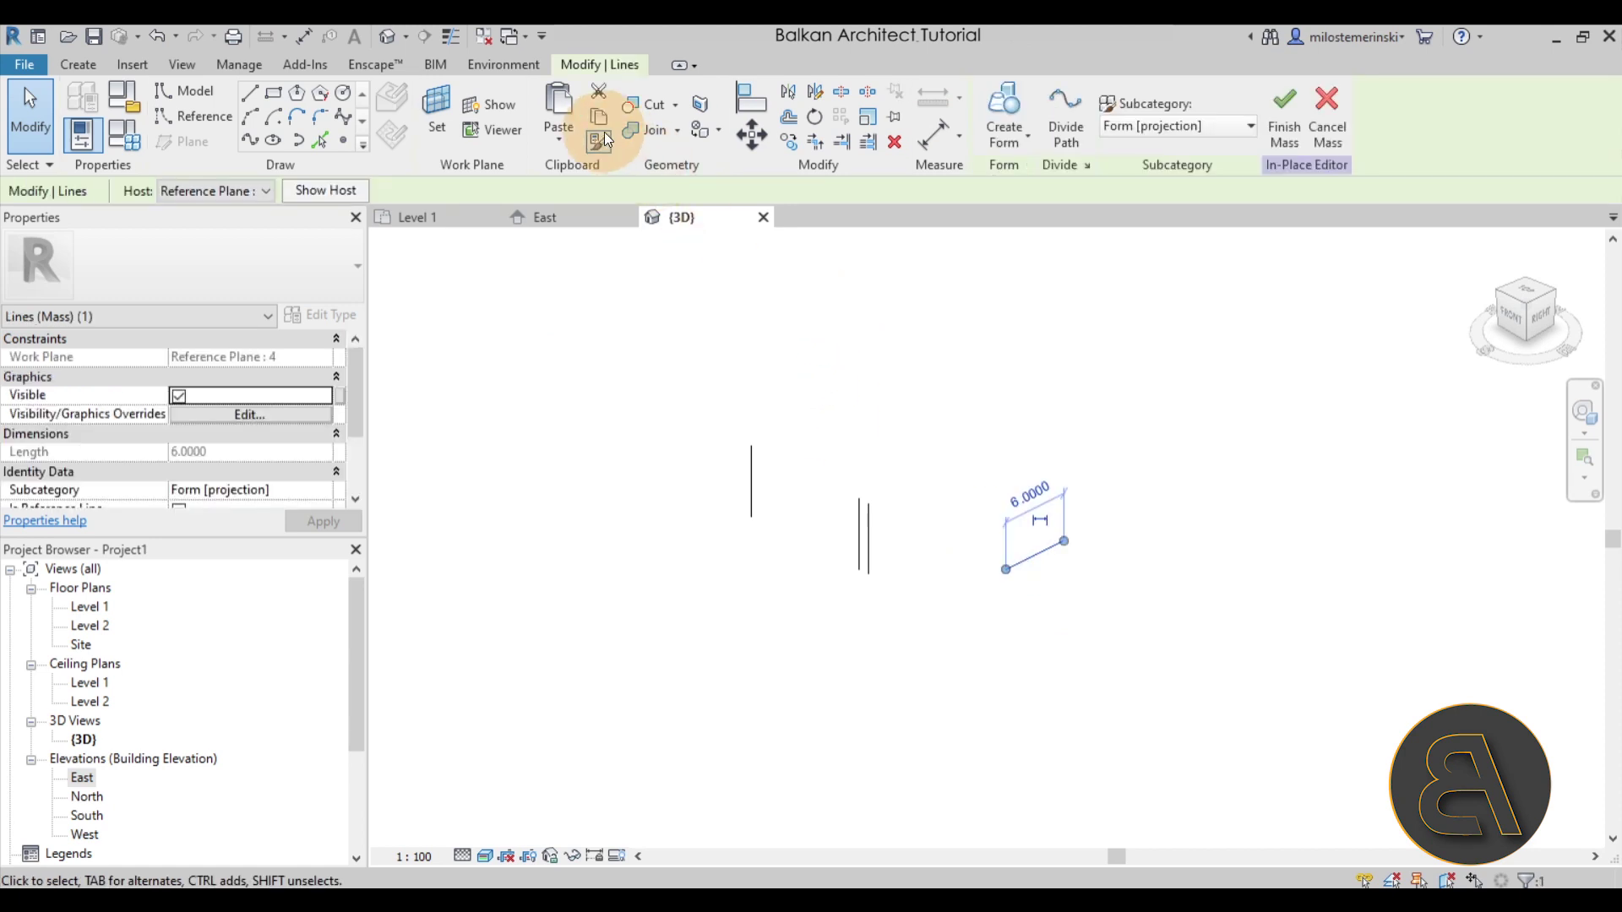
left_click(557, 145)
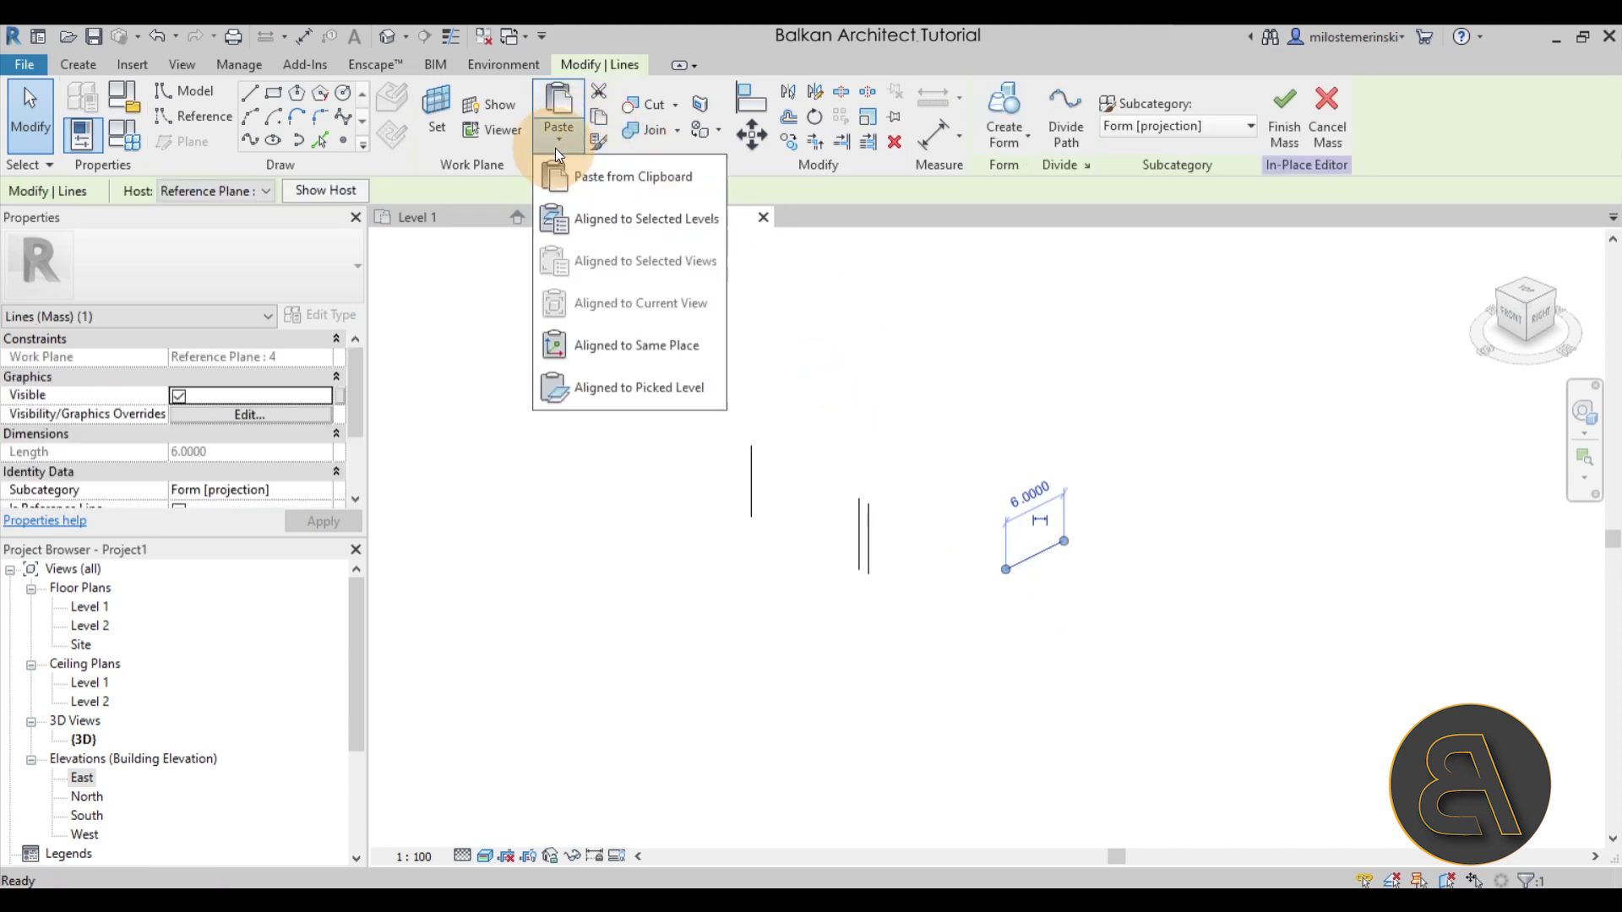
left_click(641, 344)
left_click(164, 193)
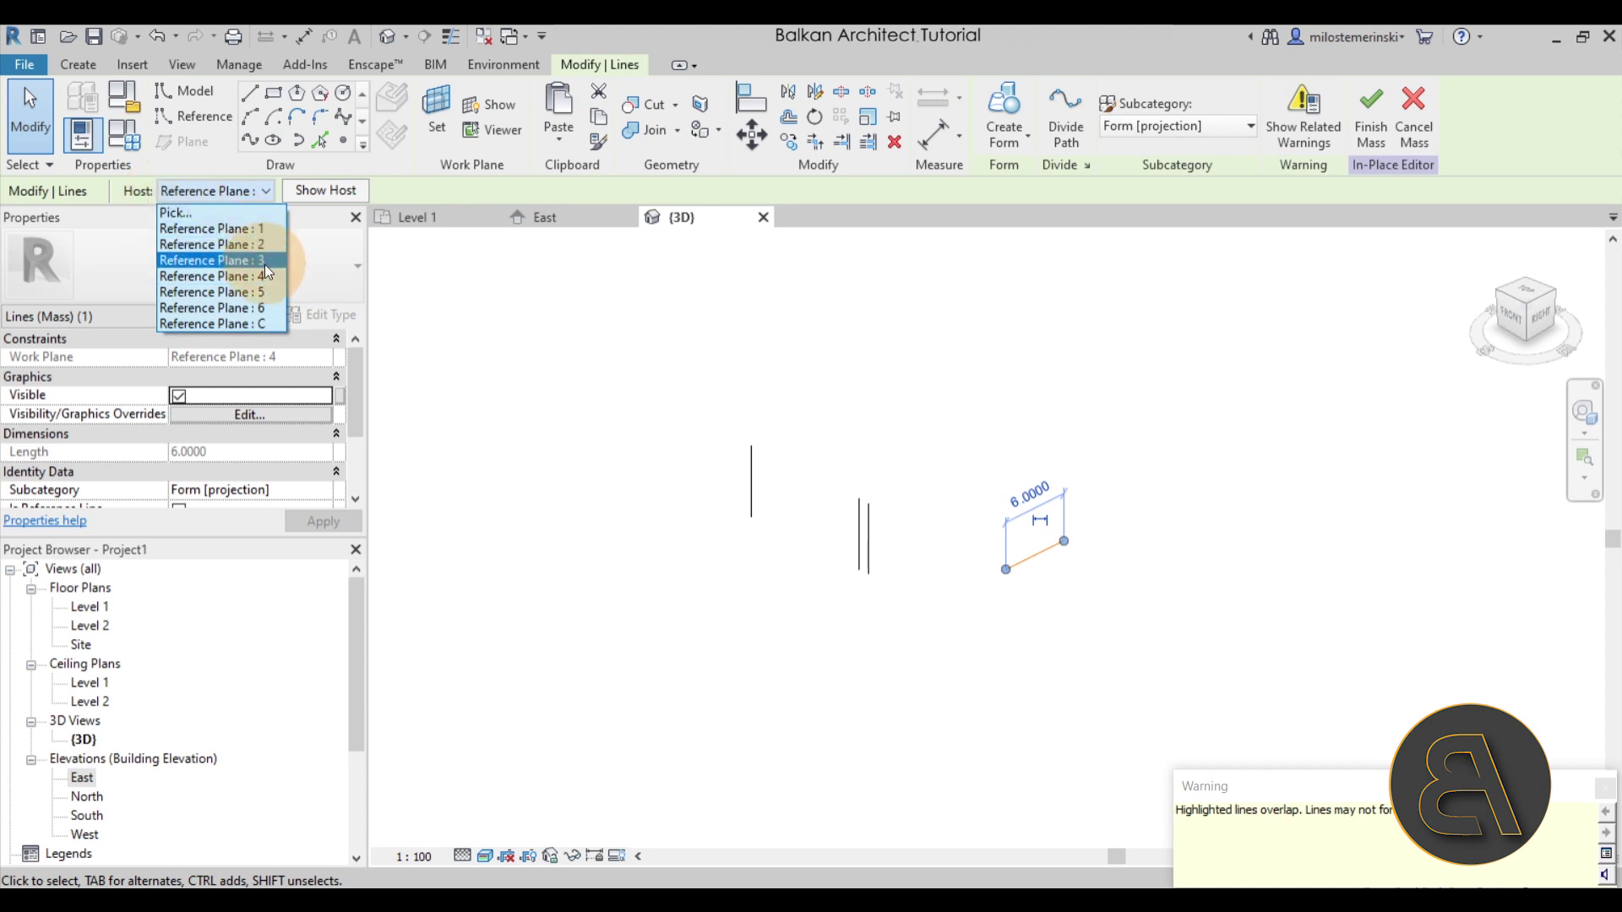
left_click(256, 290)
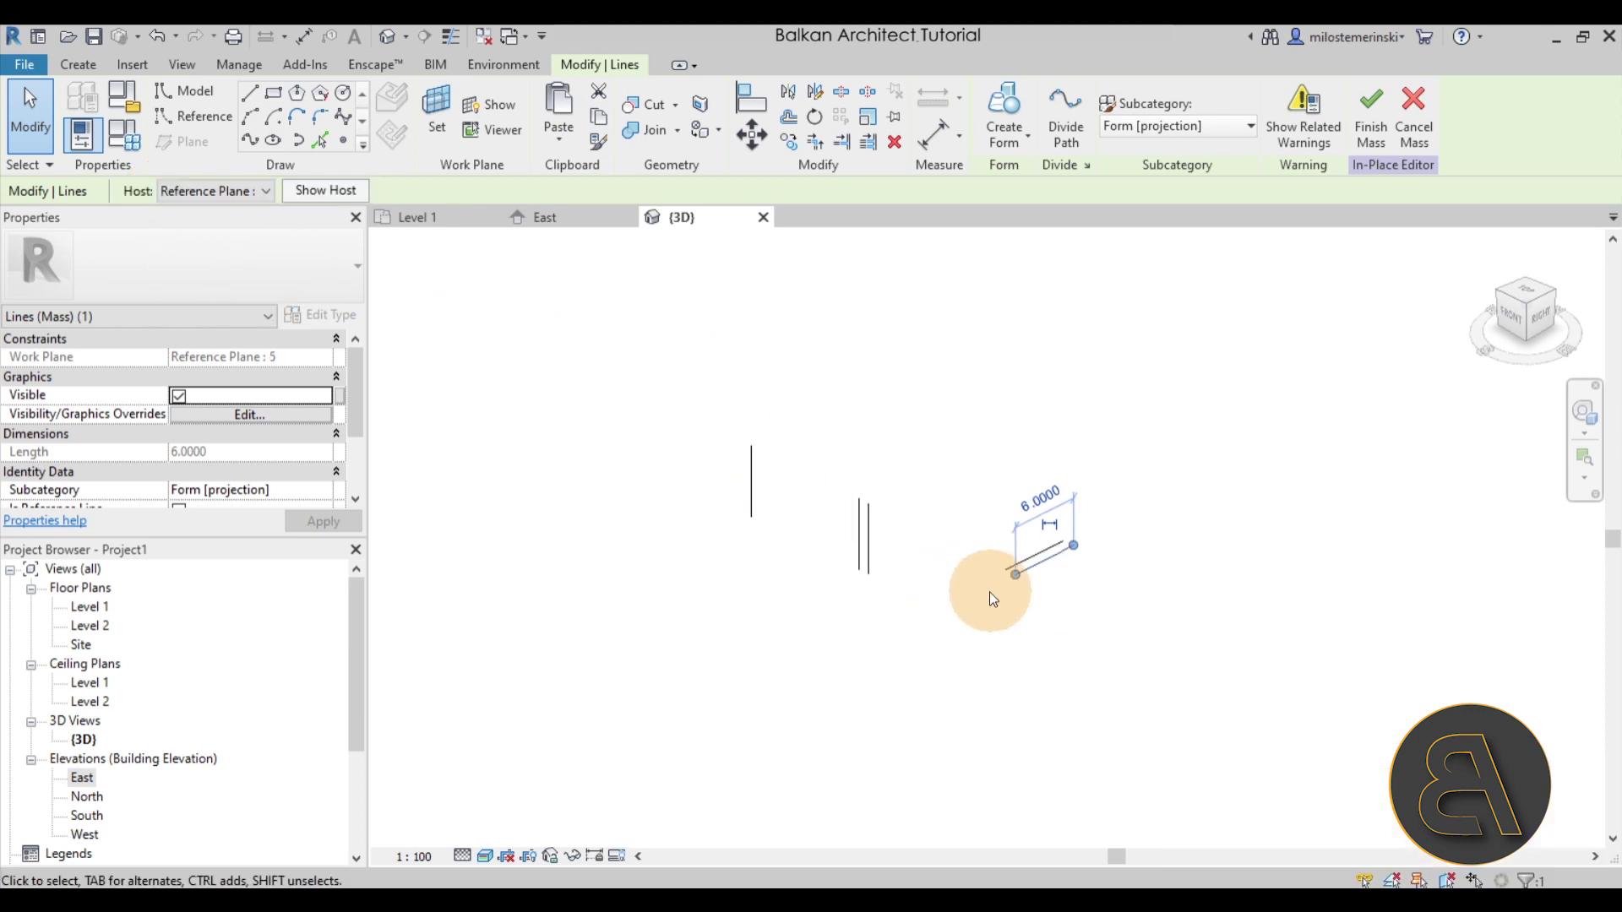
Step: Paste another copy of the horizontal line aligned to the same place and host it on Reference Plane : 6
left_click(563, 142)
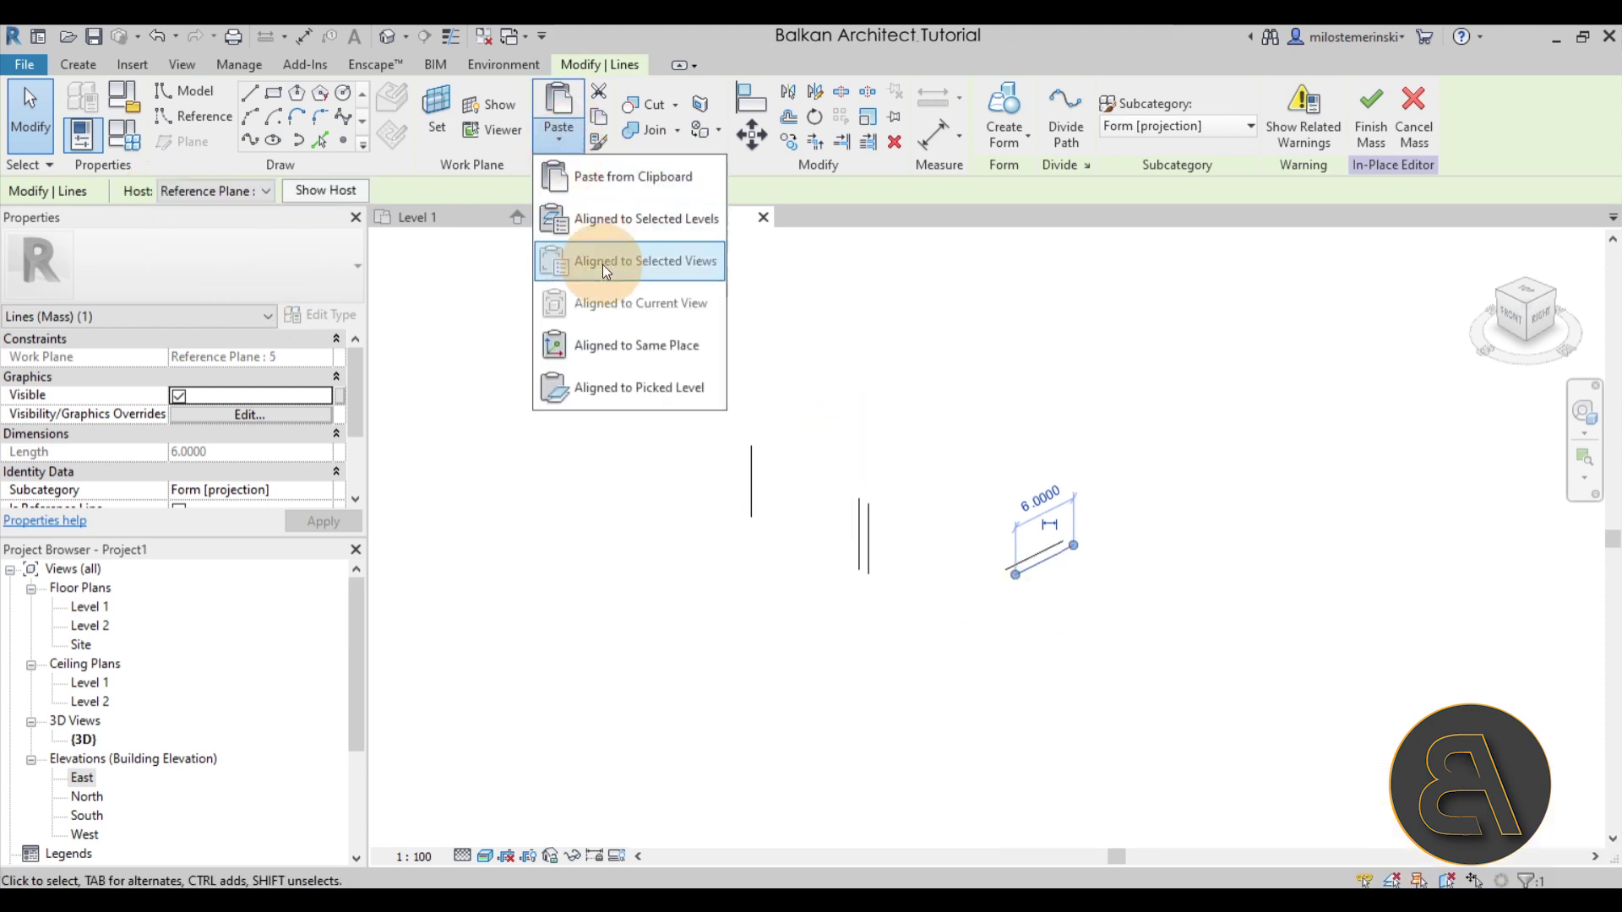
left_click(634, 344)
left_click(221, 191)
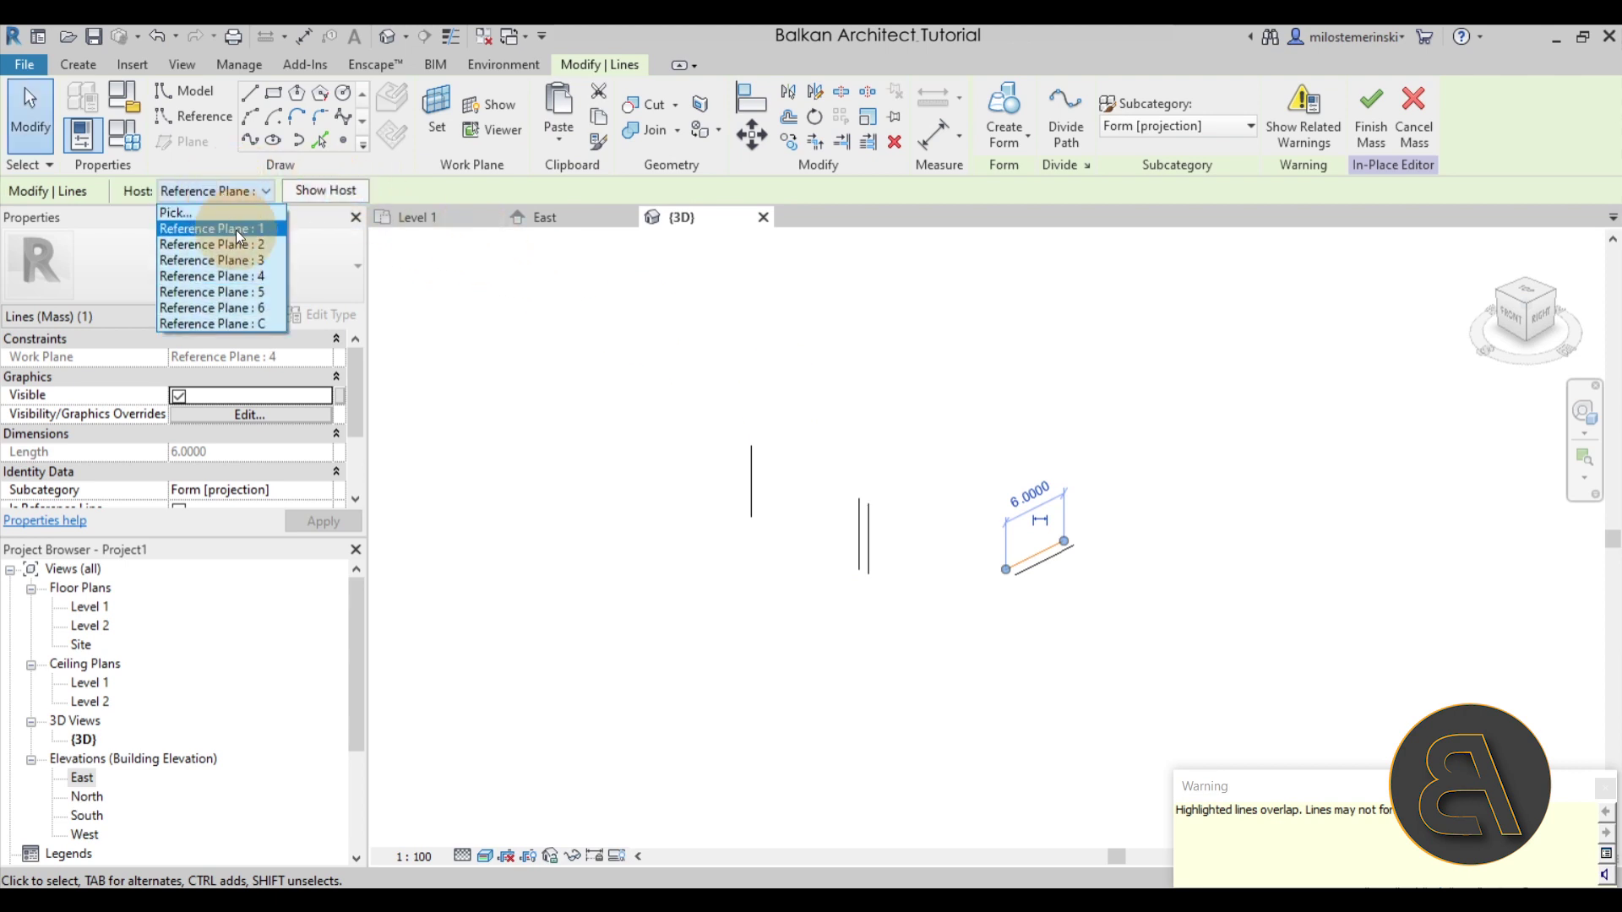
left_click(231, 306)
left_click(1070, 370)
middle_click_drag(1069, 370, 1262, 419, "shift")
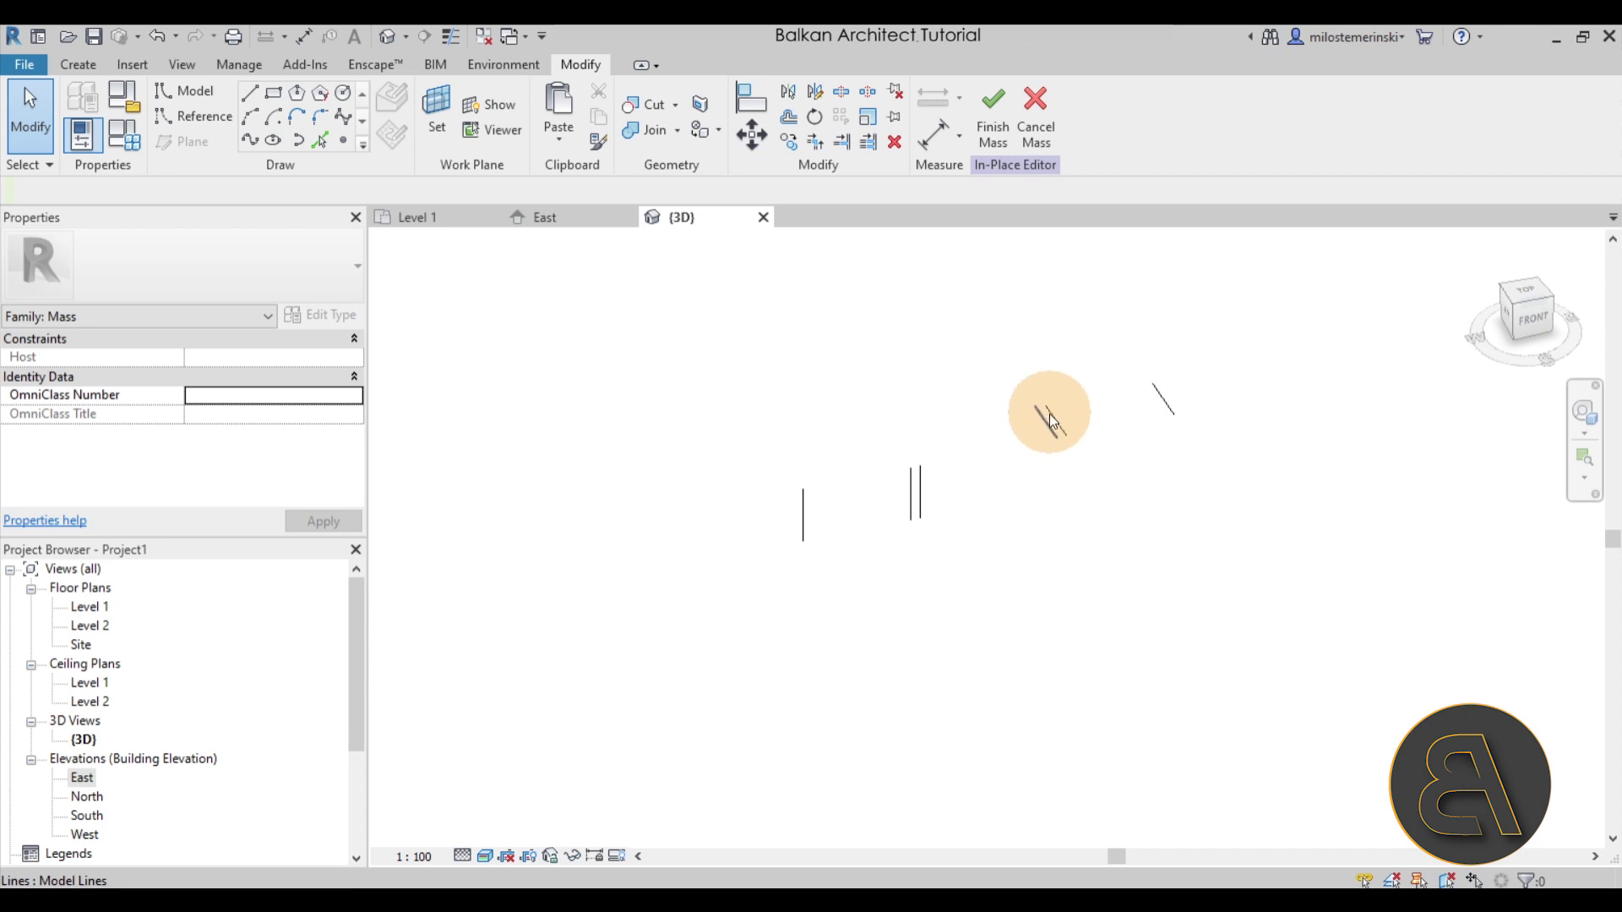
Step: Try to create a form from all six vertical and horizontal profile lines
left_click_drag(672, 319, 1300, 656)
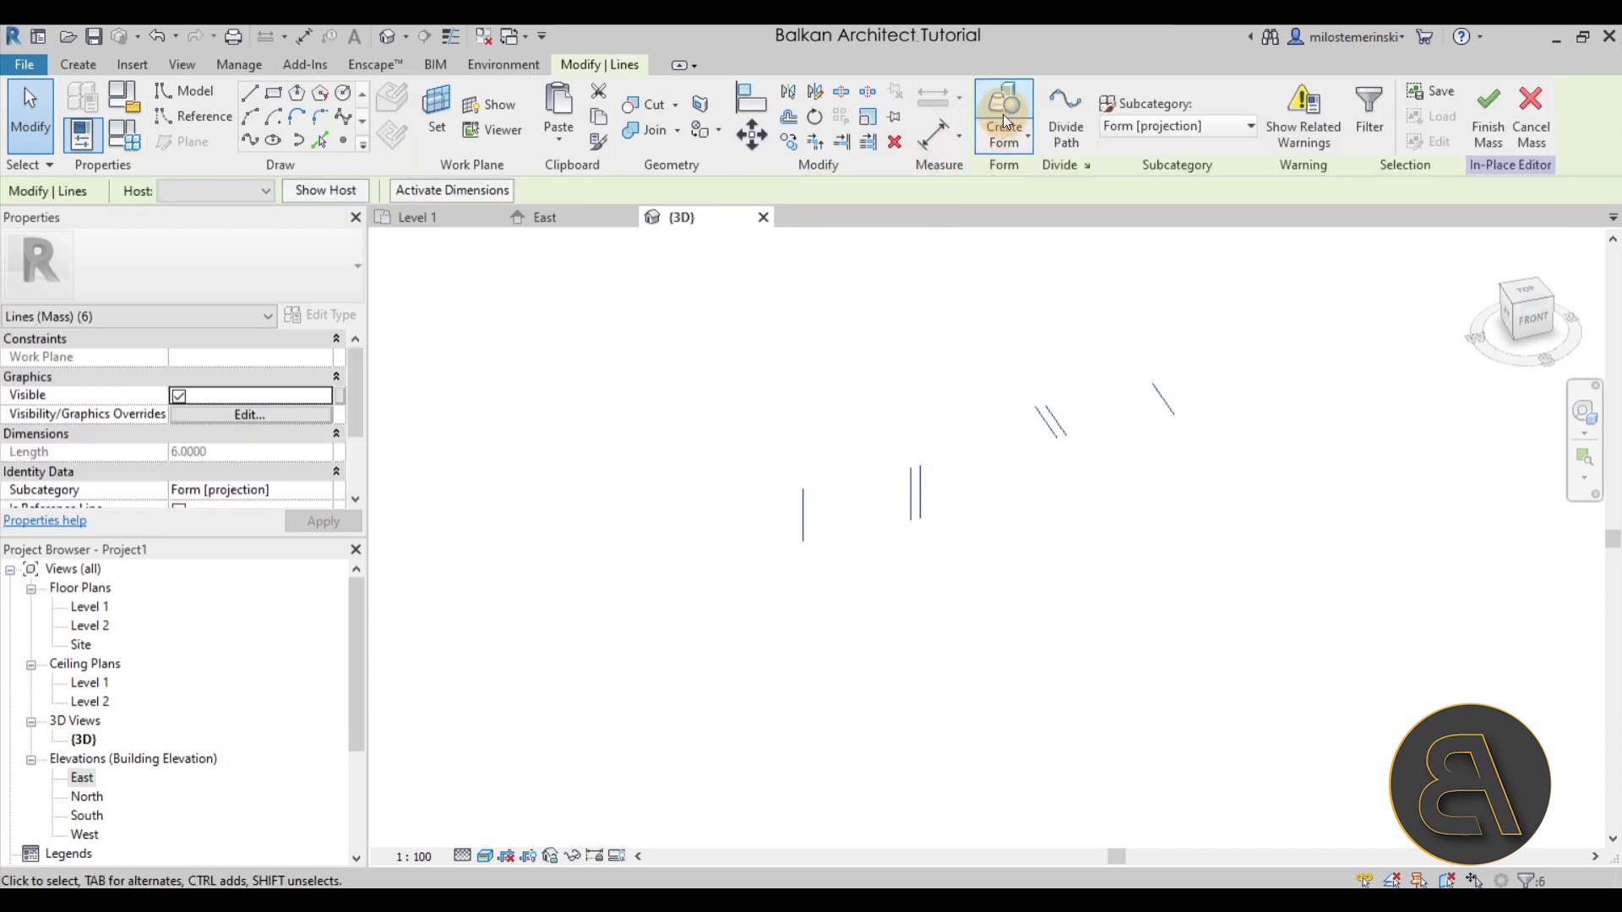
left_click(1005, 121)
left_click(1118, 583)
middle_click_drag(1119, 583, 965, 550, "shift")
scroll(940, 460, "up", 5)
left_click(896, 476)
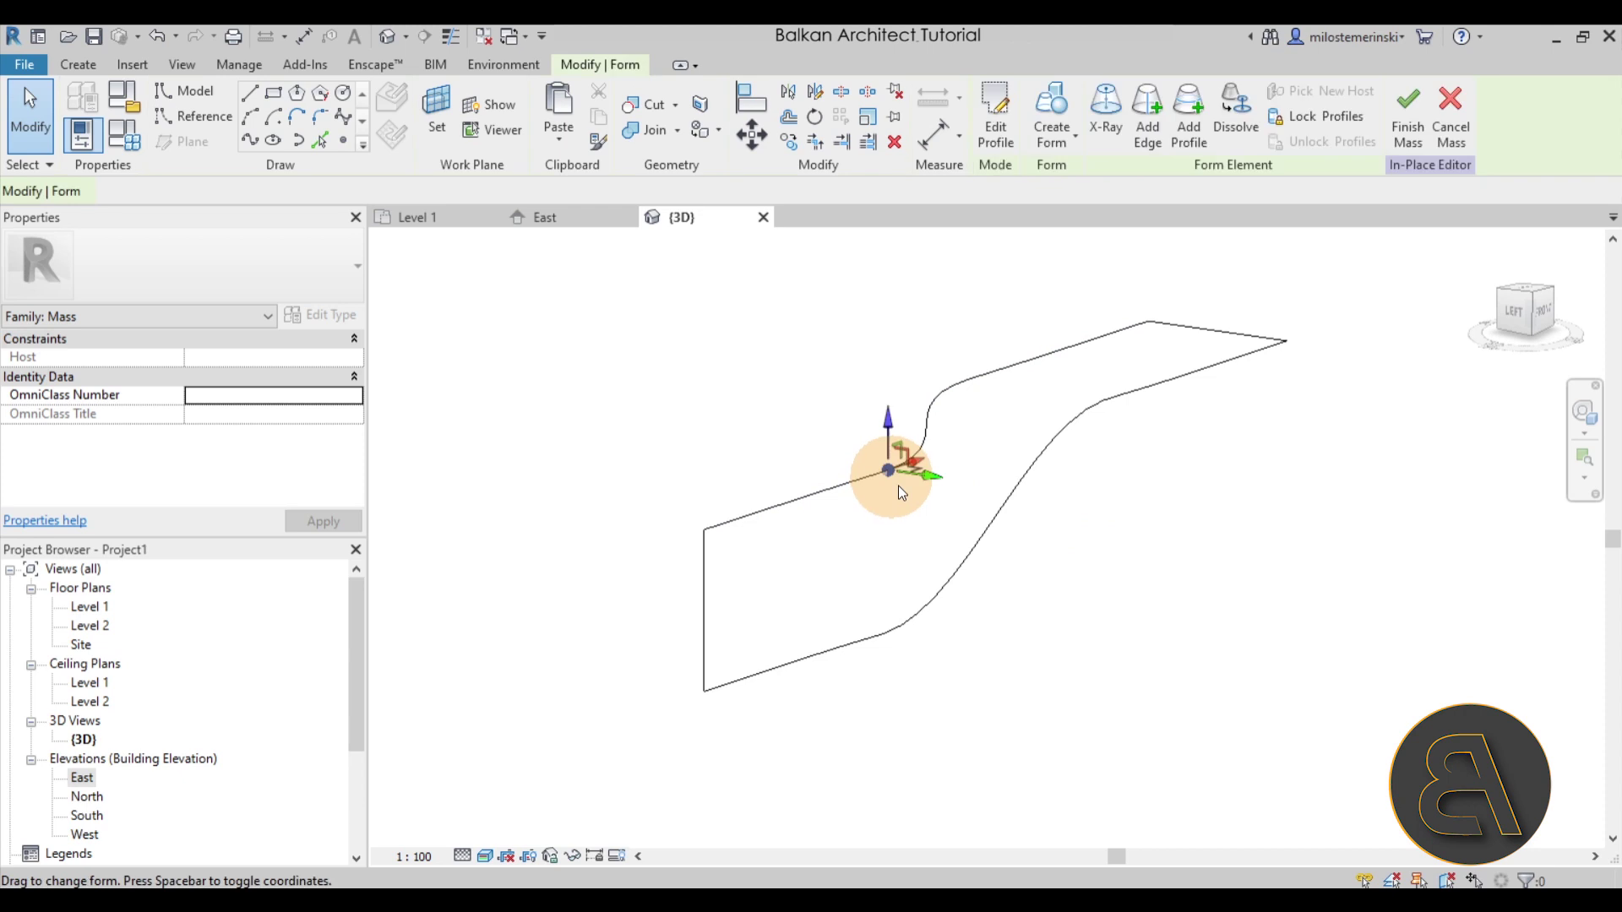
Step: Set the 3D view's visual style to Shaded and examine the twisting surface of the form
left_click(494, 855)
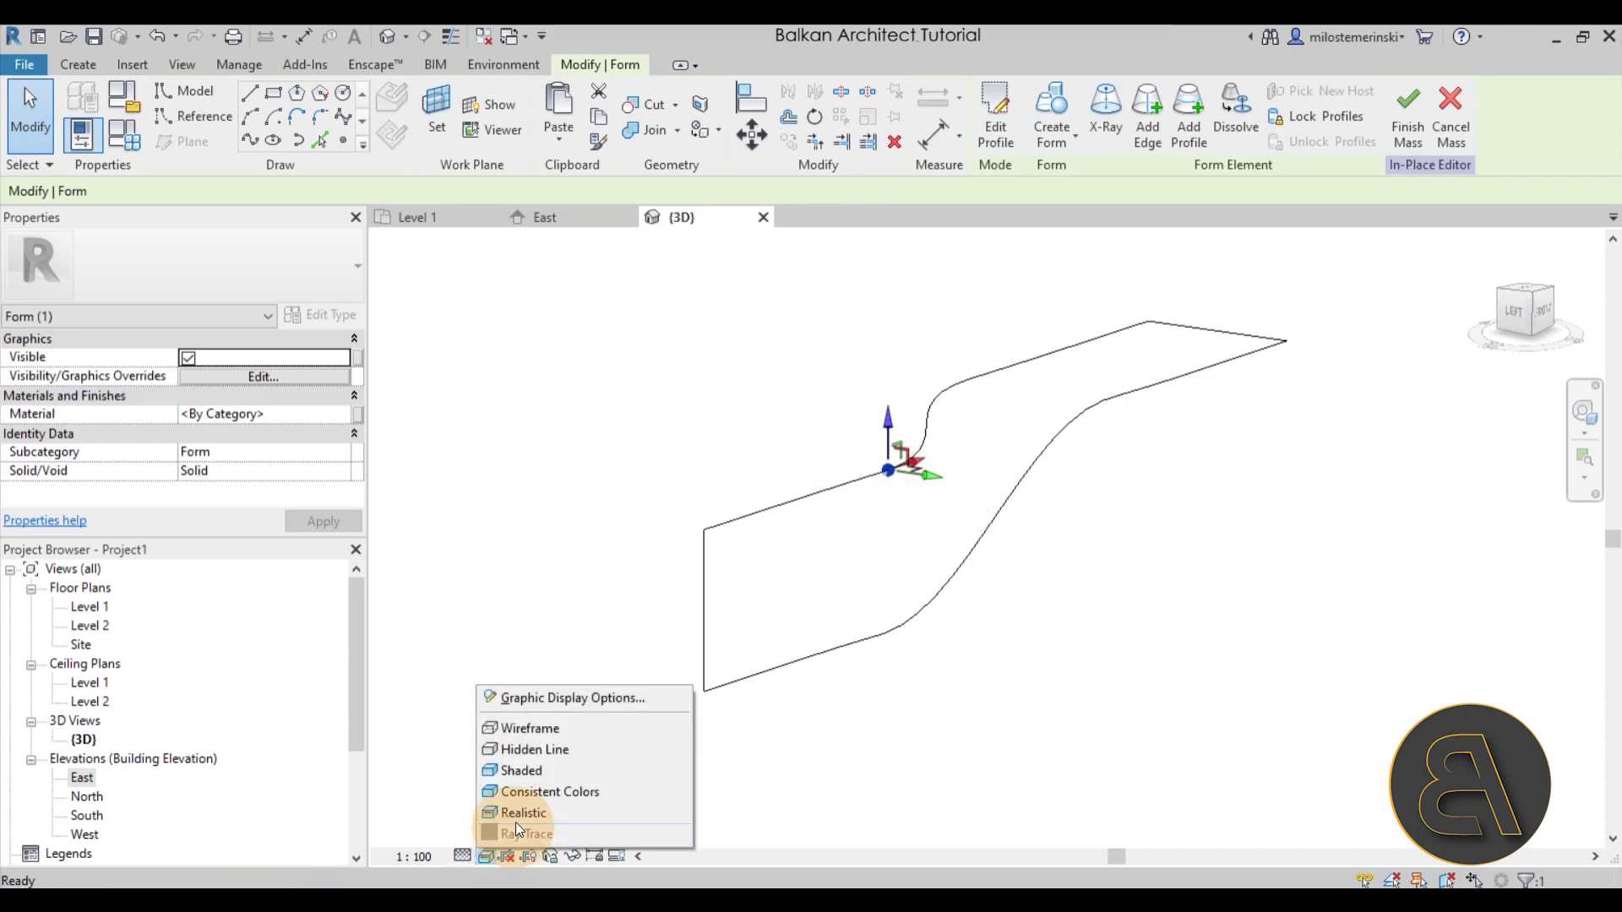
left_click(519, 772)
mouse_move(965, 724)
middle_mouse_down("shift")
mouse_move(1082, 605)
mouse_move(1173, 648)
mouse_move(1177, 702)
mouse_move(1078, 717)
mouse_move(955, 681)
mouse_move(992, 602)
mouse_move(1054, 605)
mouse_move(1075, 630)
mouse_move(1064, 648)
mouse_move(449, 612)
mouse_move(589, 661)
mouse_move(1079, 651)
mouse_move(1035, 663)
middle_mouse_up("shift")
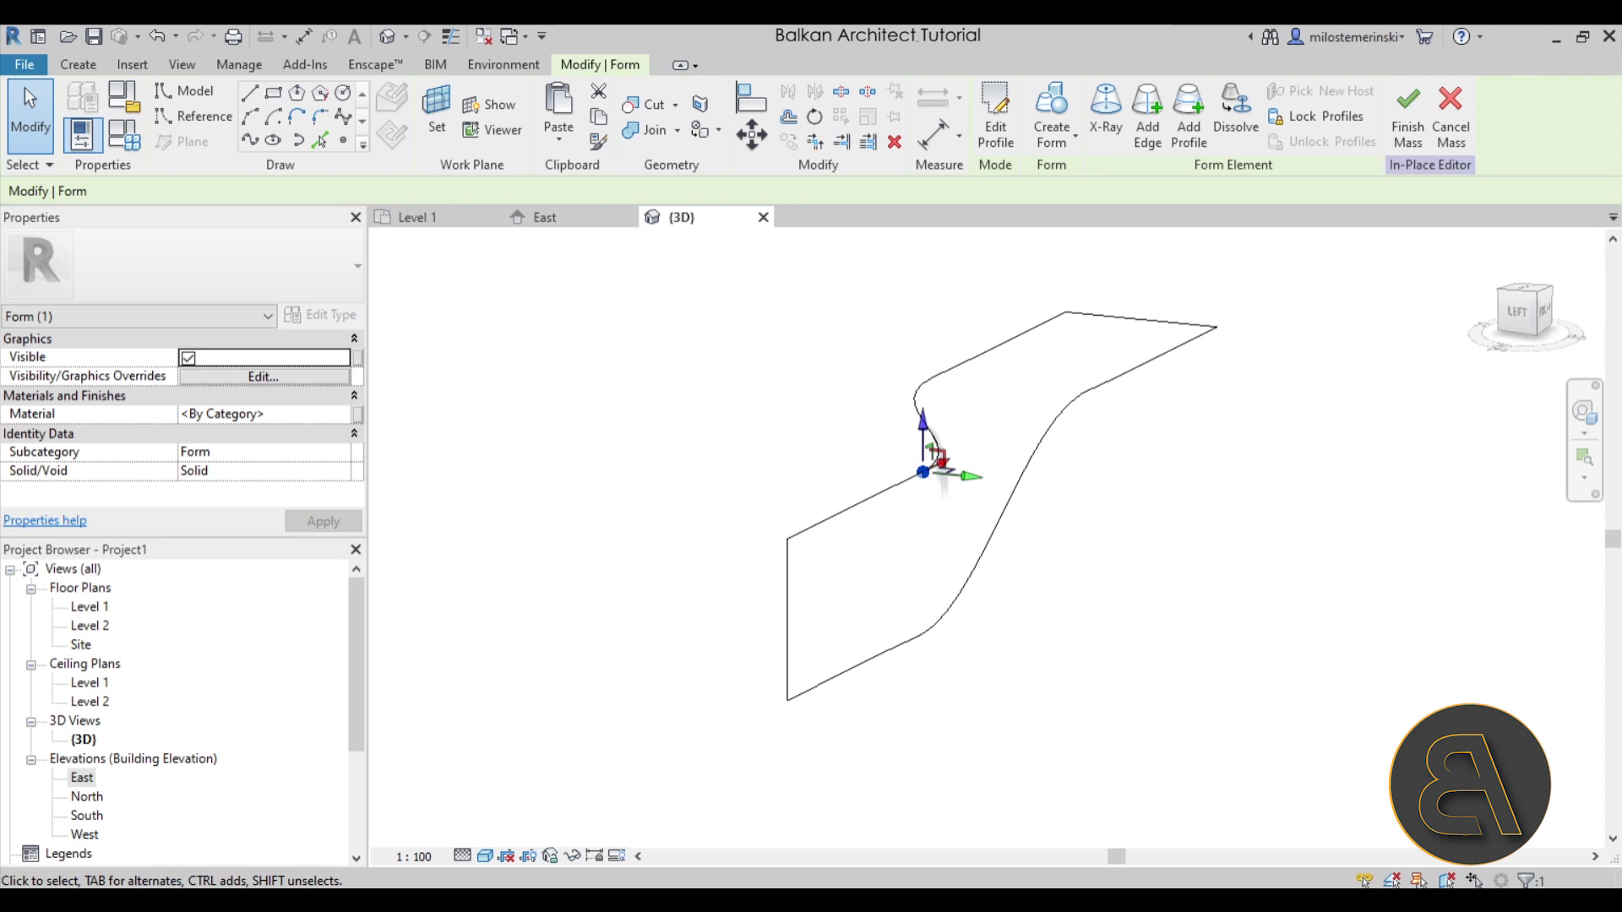
mouse_move(0, 291)
left_mouse_down()
mouse_move(554, 233)
mouse_move(713, 158)
left_mouse_up()
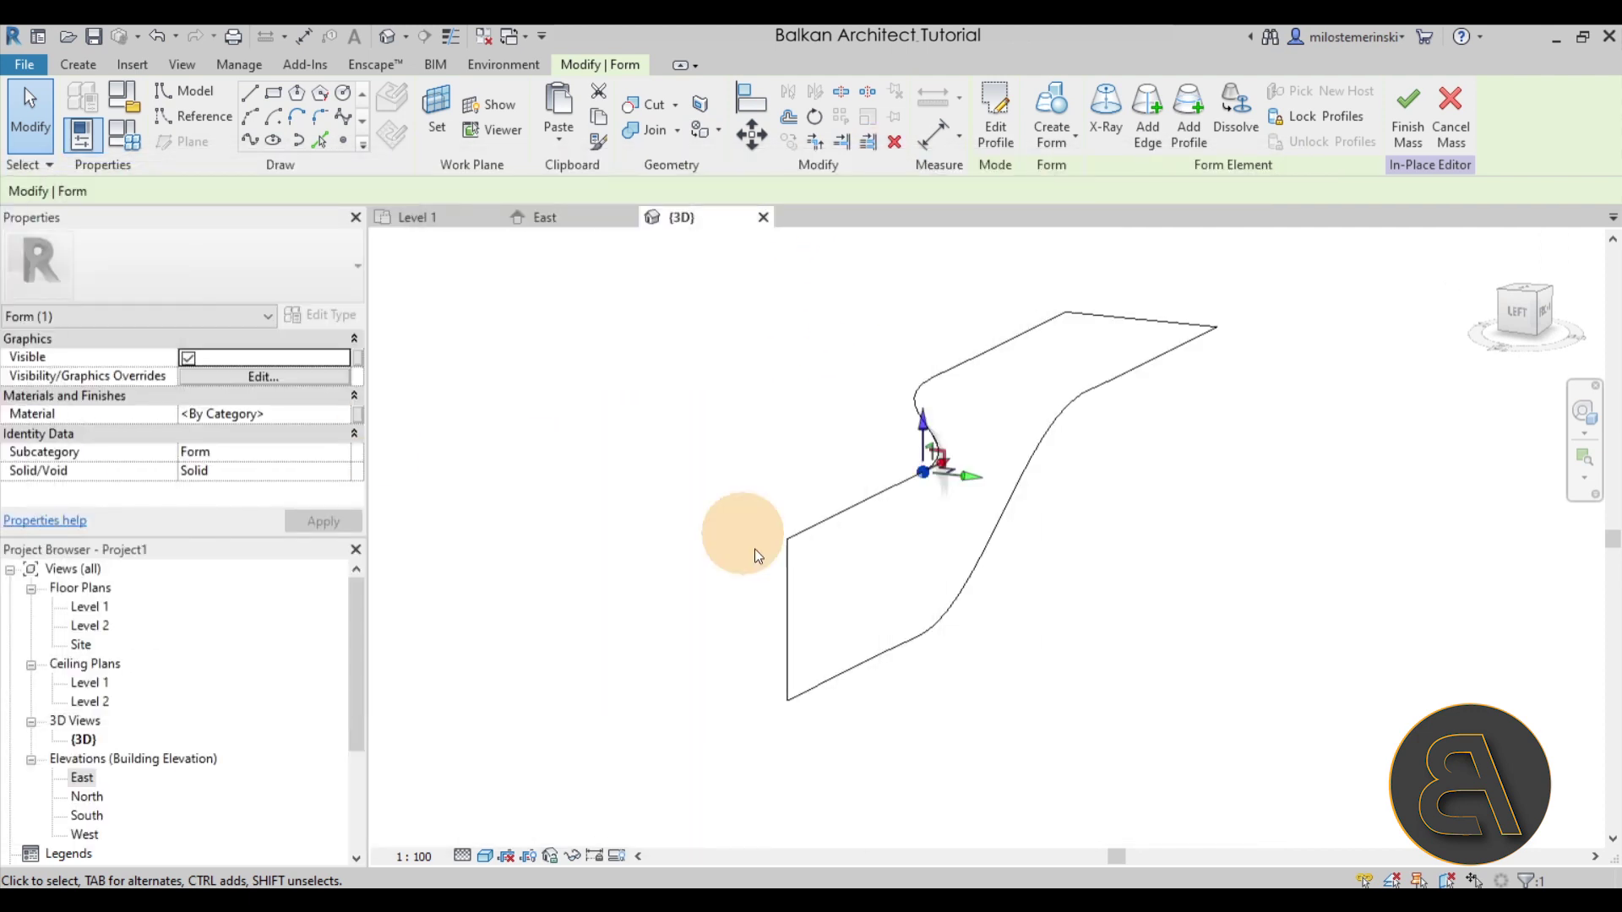
scroll(953, 507, "up", 3)
middle_click_drag(1041, 463, 681, 398, "shift")
Step: Undo the creation of the form to get back to the separate profile lines
left_click(148, 39)
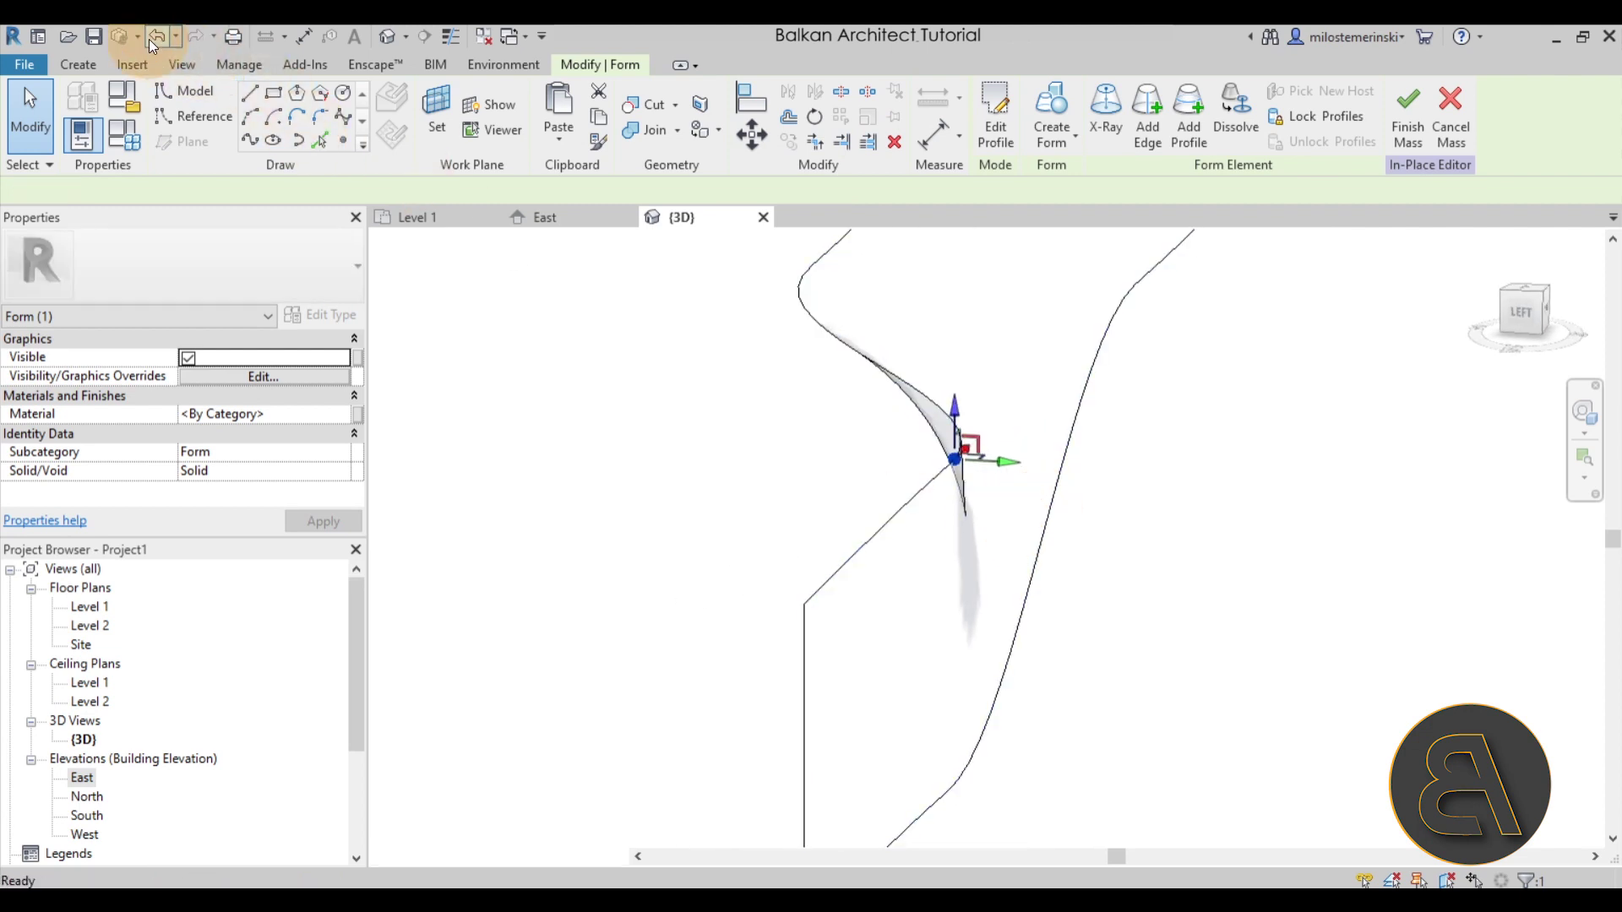
left_click(156, 39)
middle_click_drag(779, 369, 982, 607, "shift")
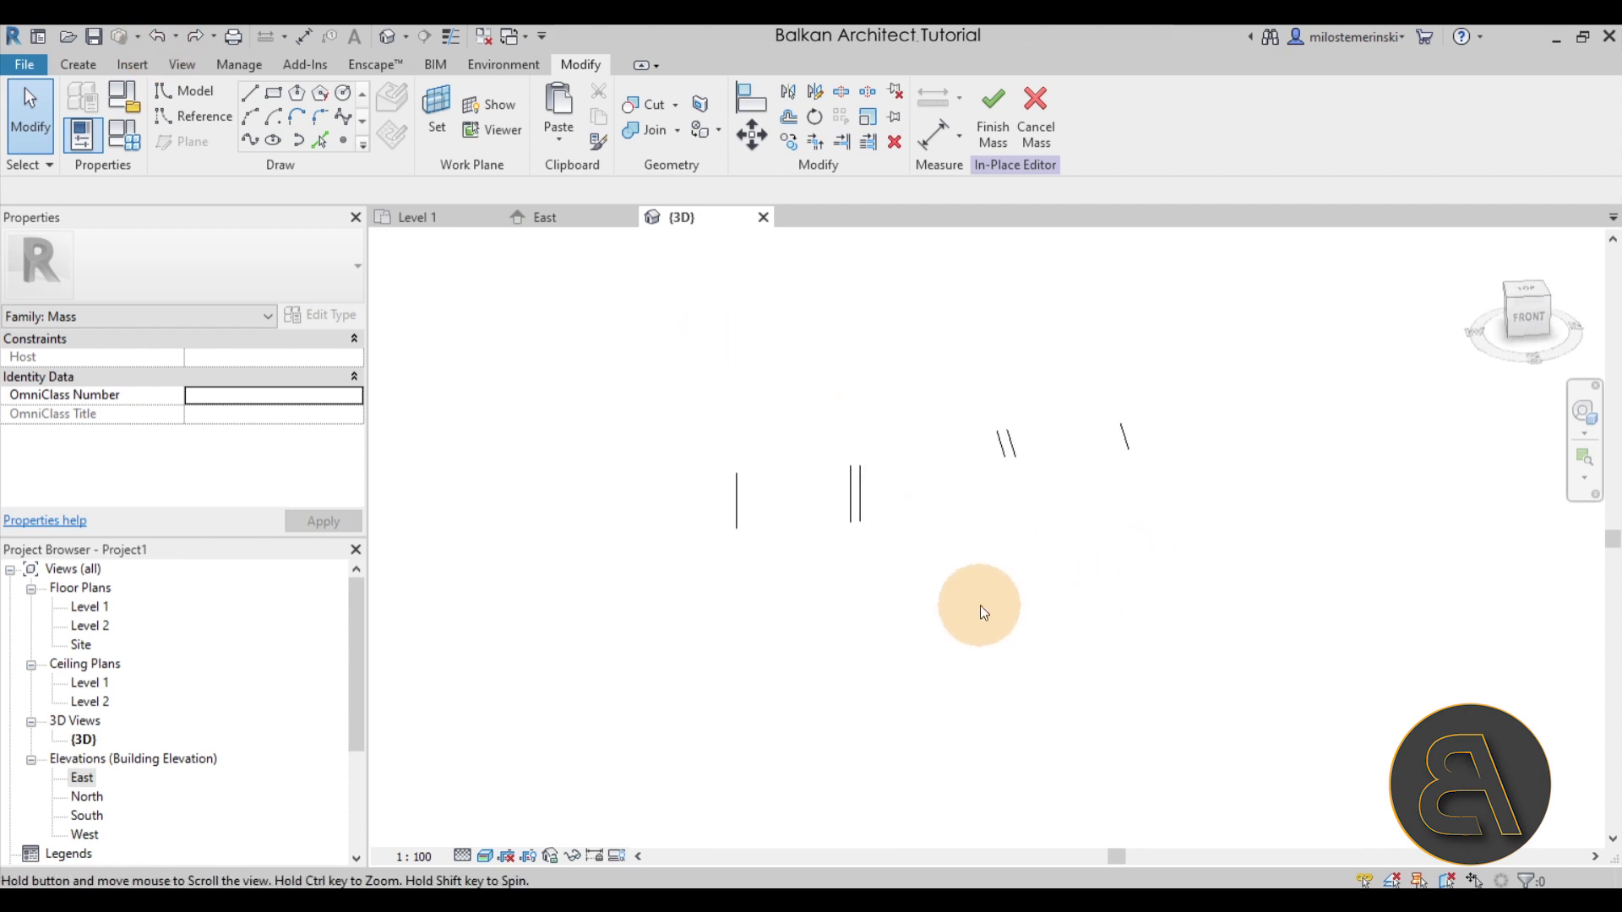
Step: Check the central reference plane C in the Level 1 plan, and draw a horizontal reference plane about 1.5 m above the upper one in the East elevation
left_click(479, 218)
left_click(915, 566)
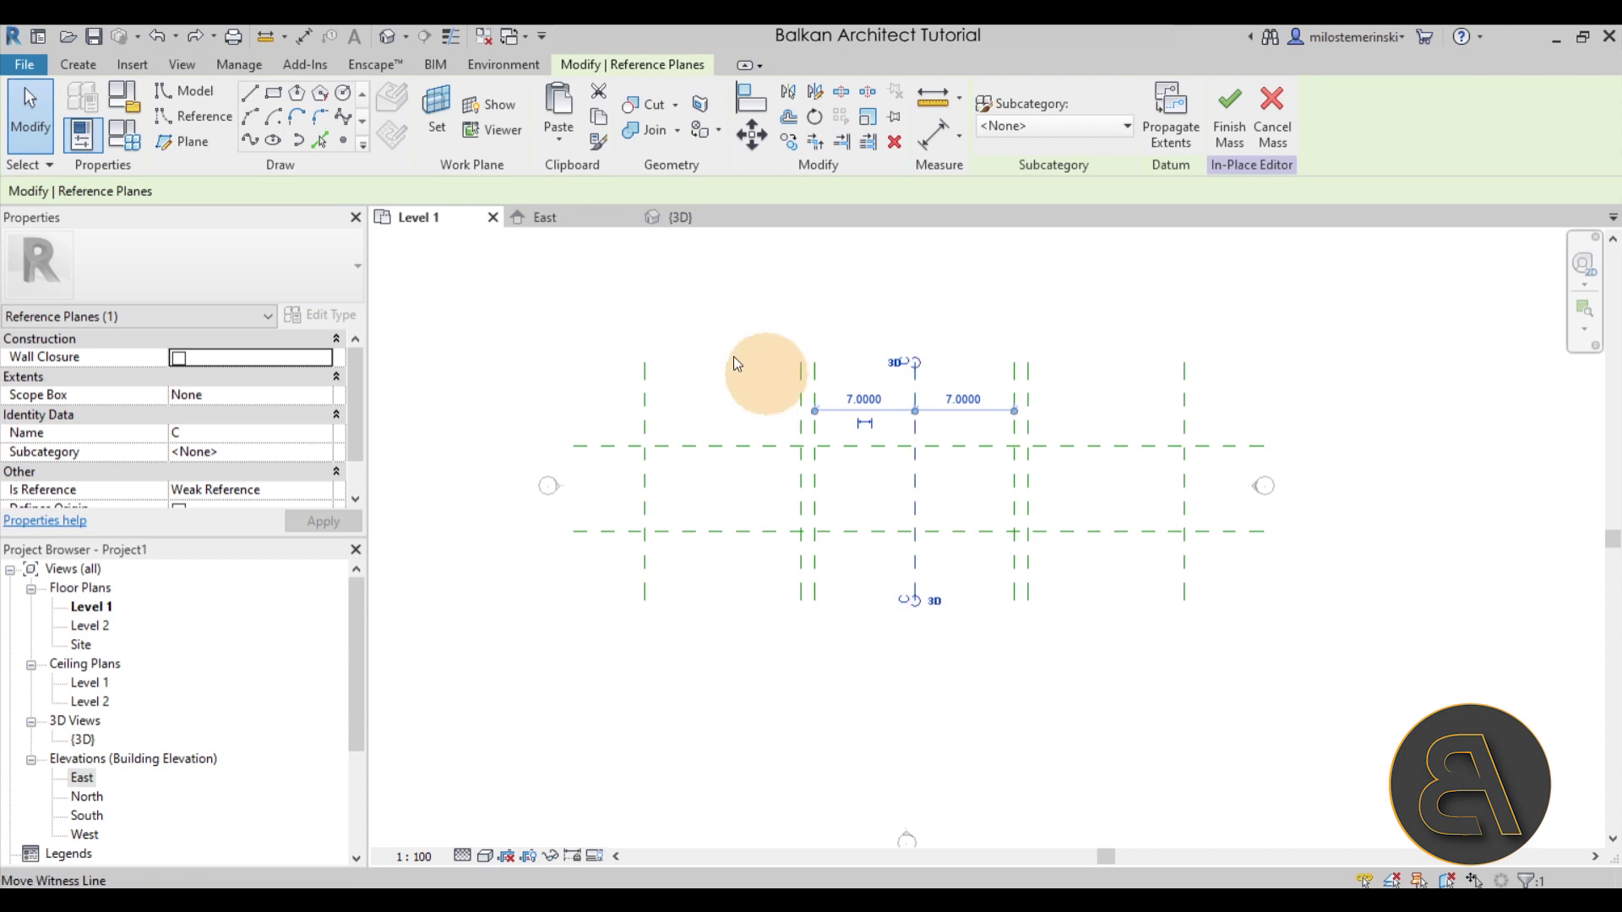
left_click(547, 217)
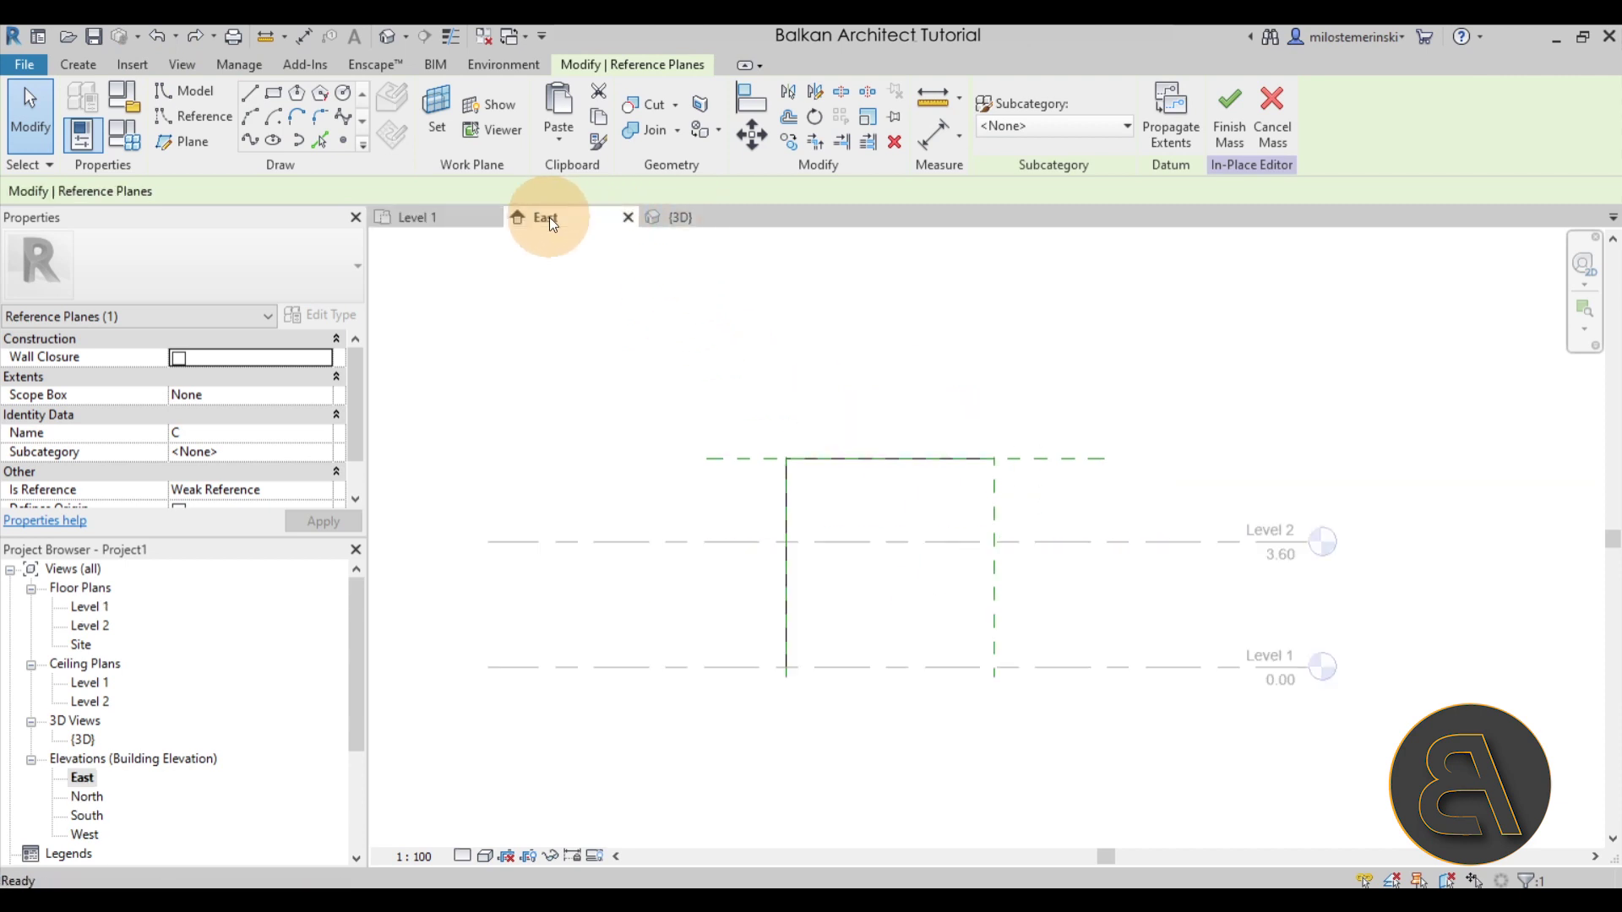
left_click(180, 141)
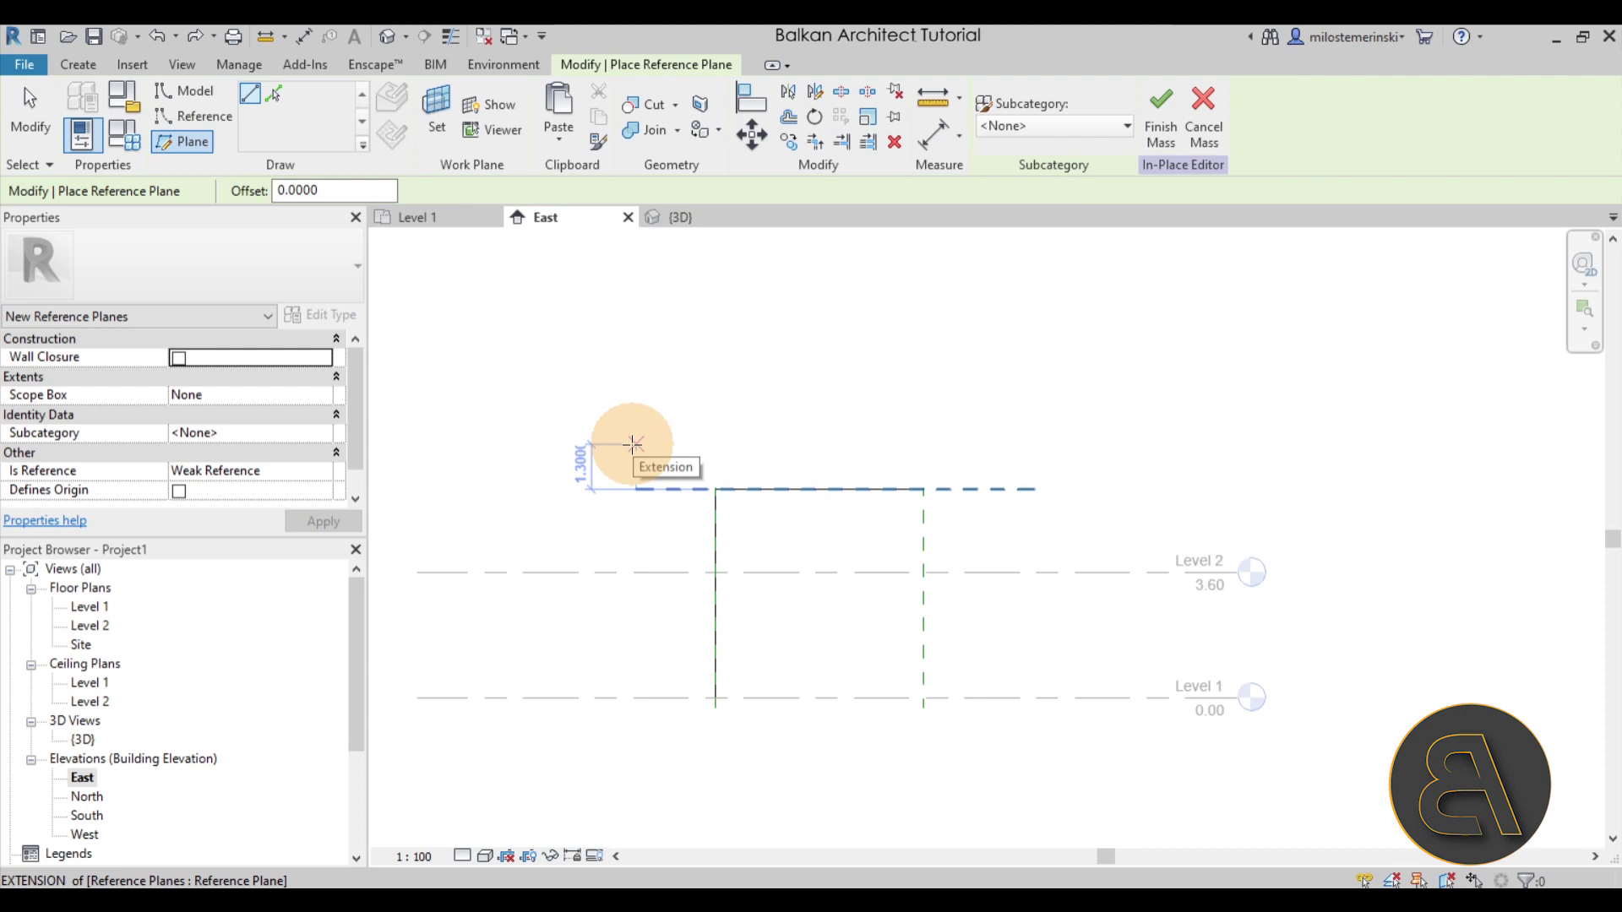
left_click(634, 444)
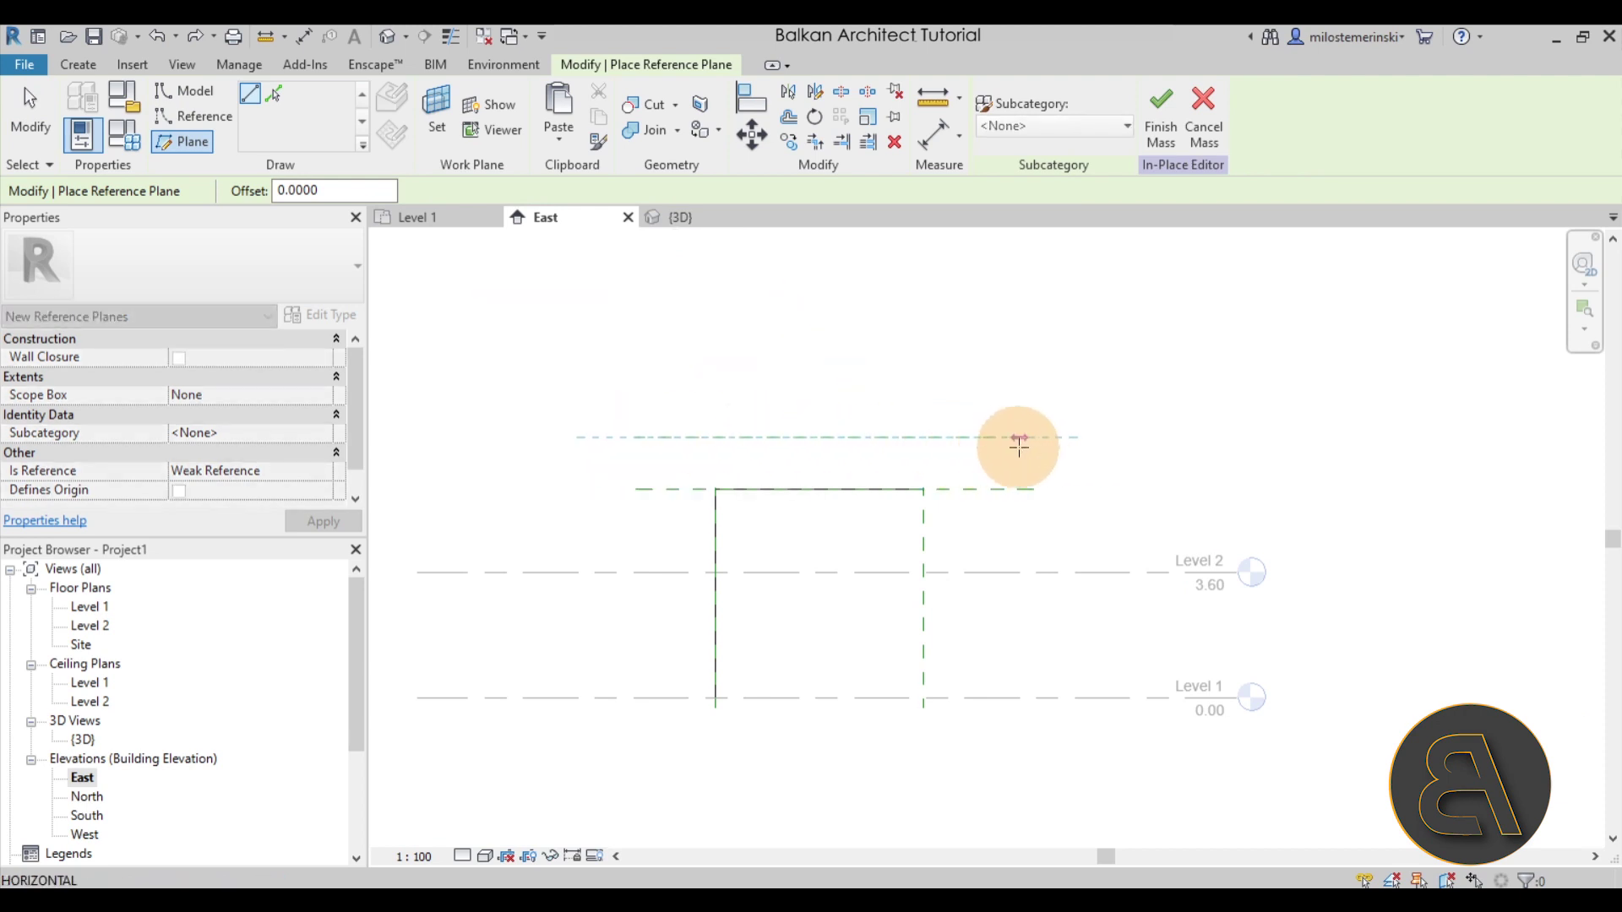
left_click(1032, 439)
key("Escape")
key("Escape")
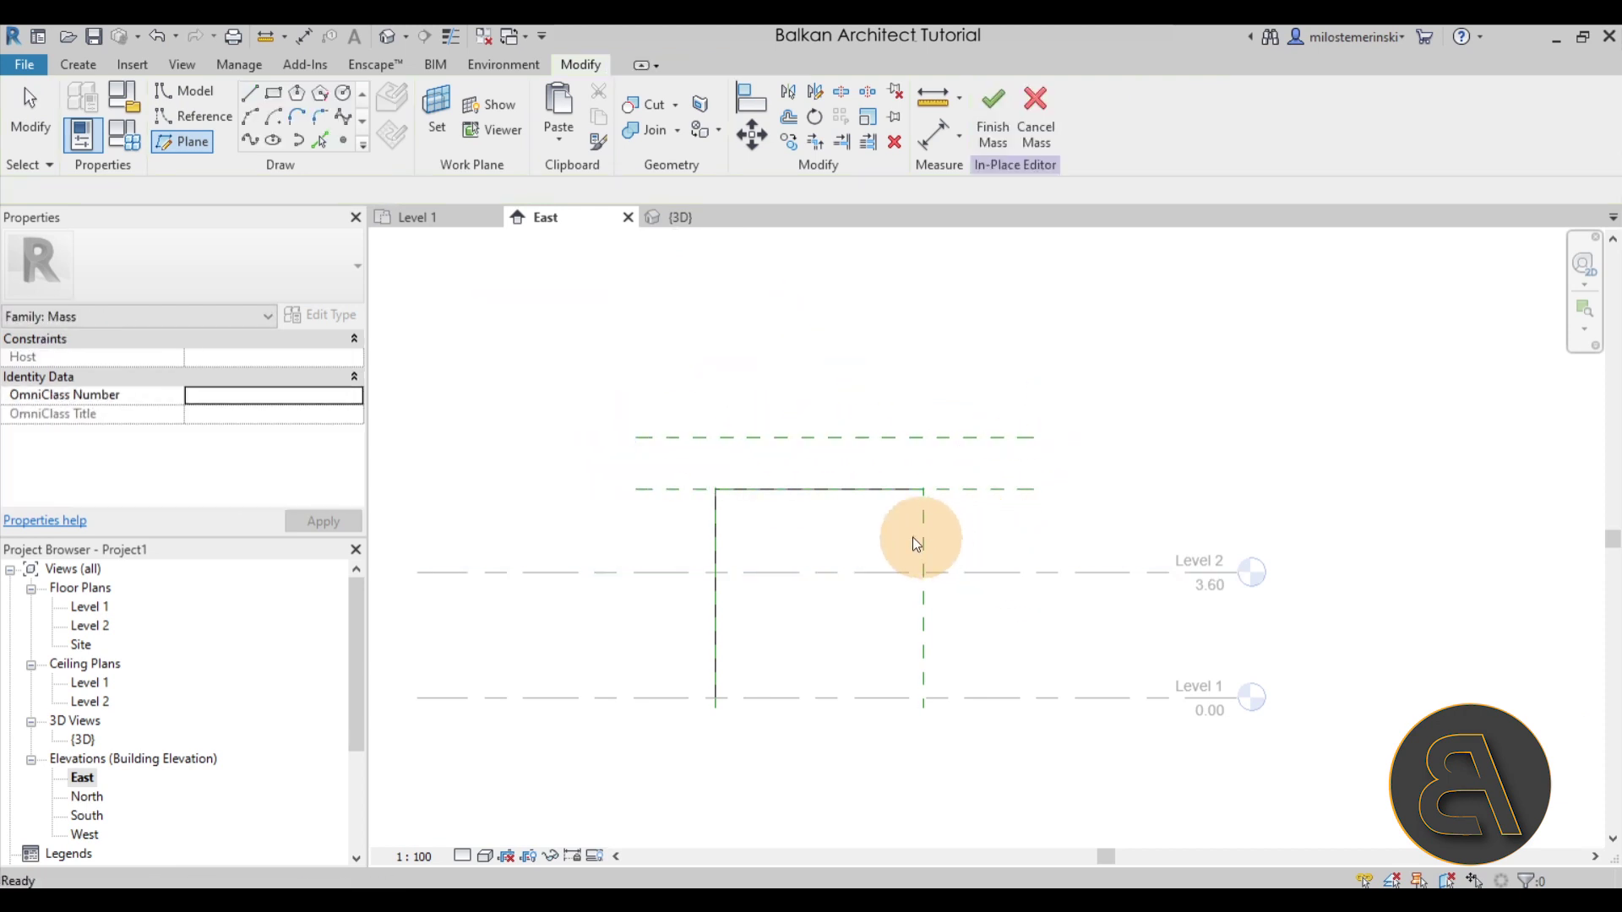
Step: Draw a model line on Reference Plane : C along Level 2, between the two vertical reference planes
scroll(913, 536, "up", 2)
left_click(248, 94)
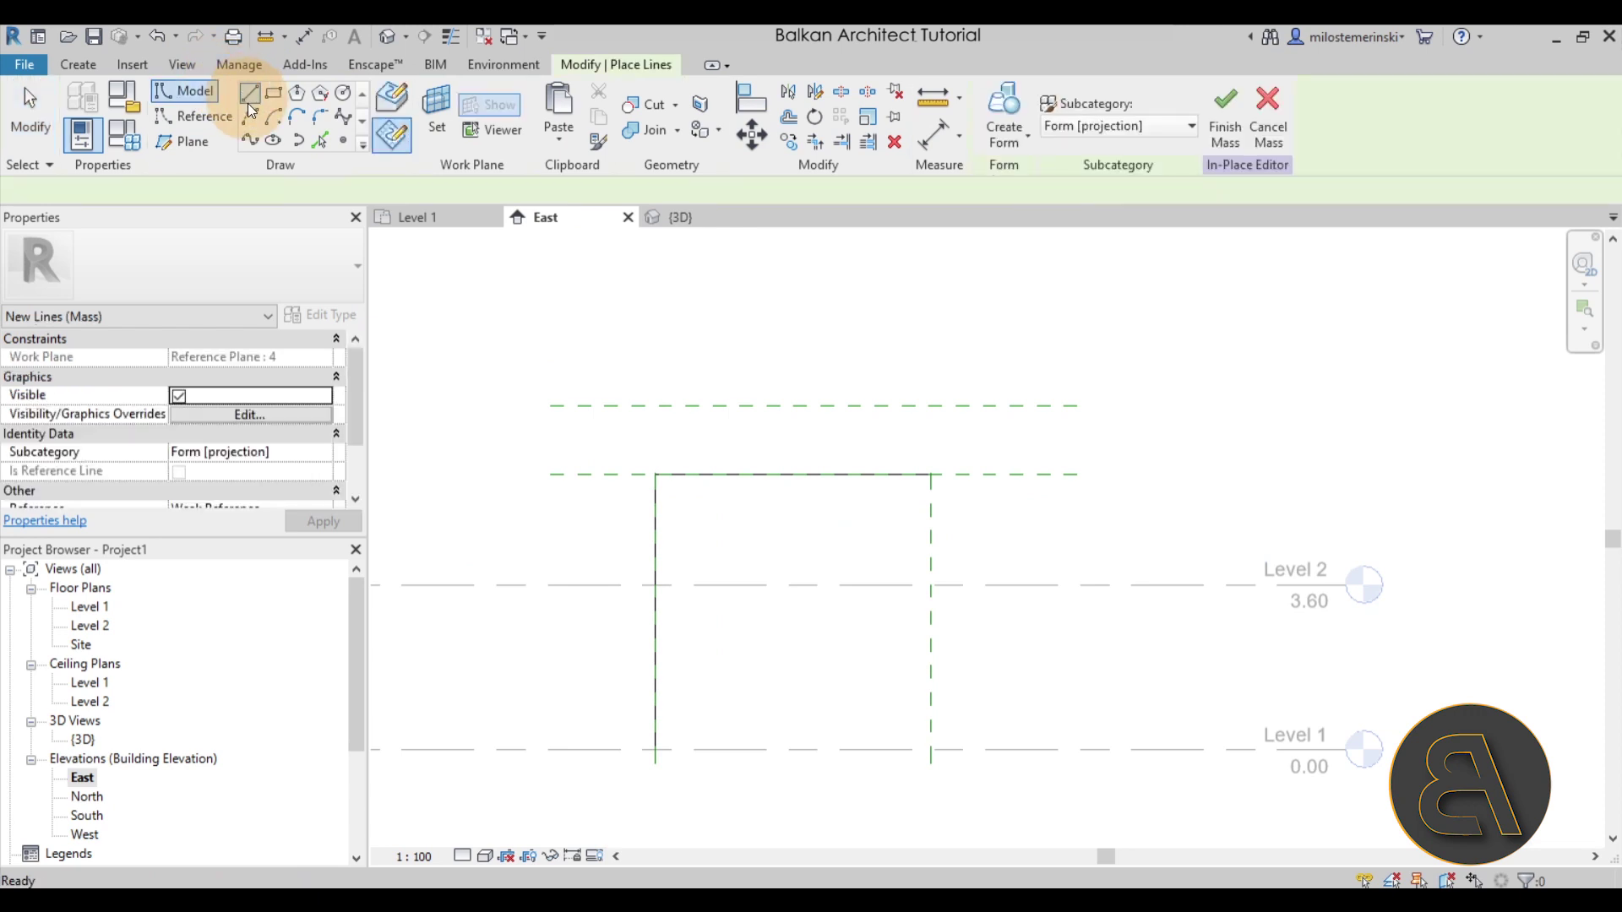
left_click(323, 192)
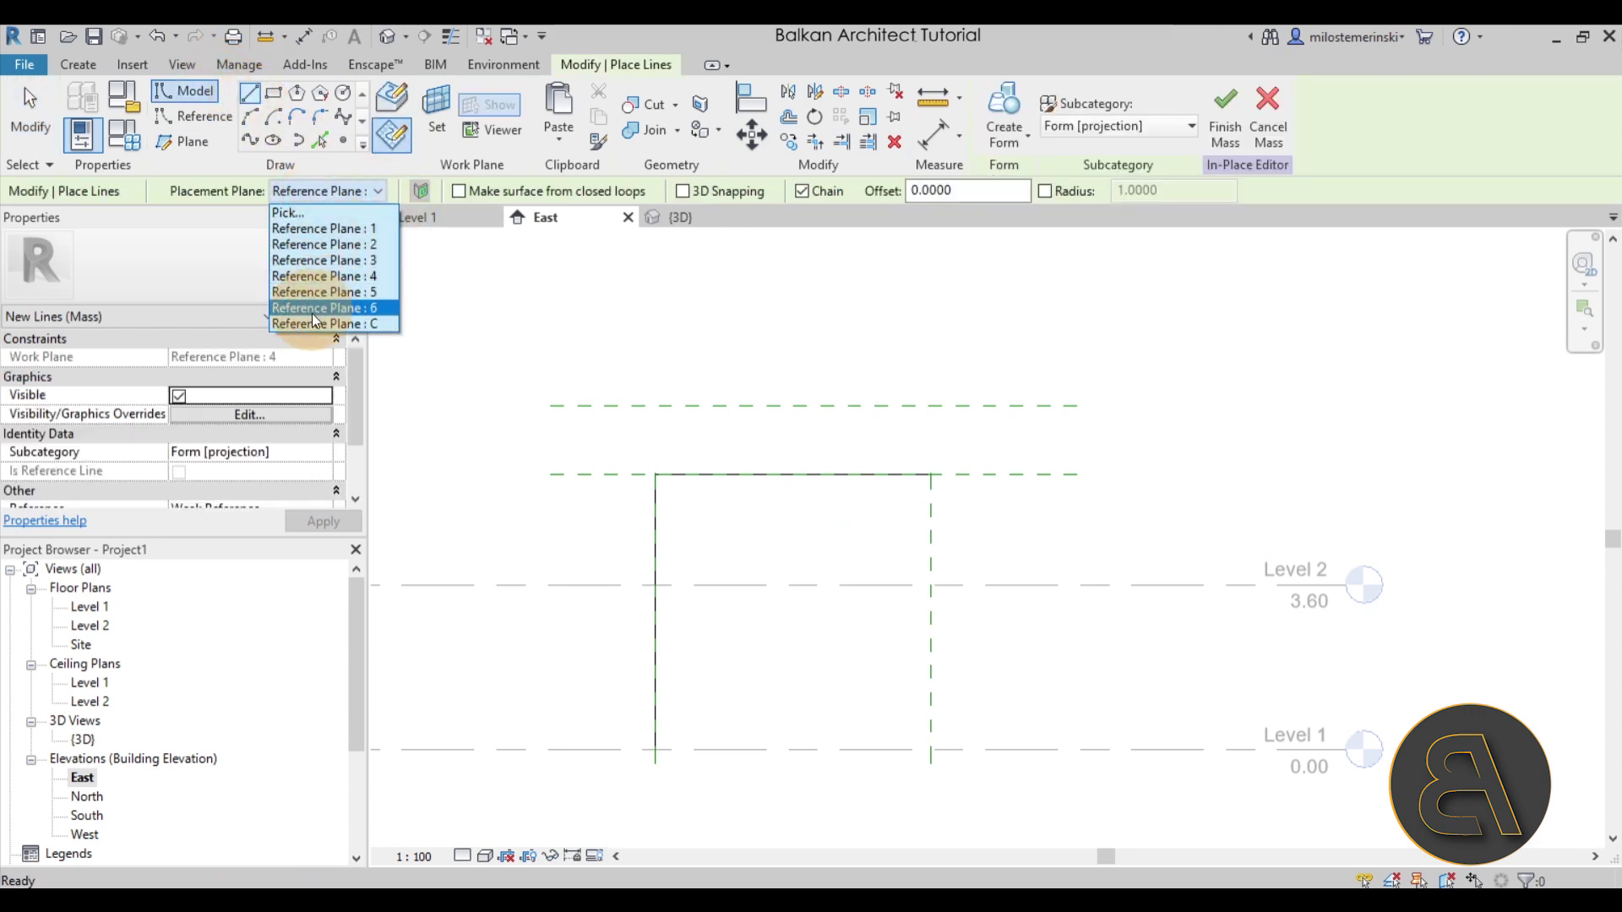
left_click(304, 324)
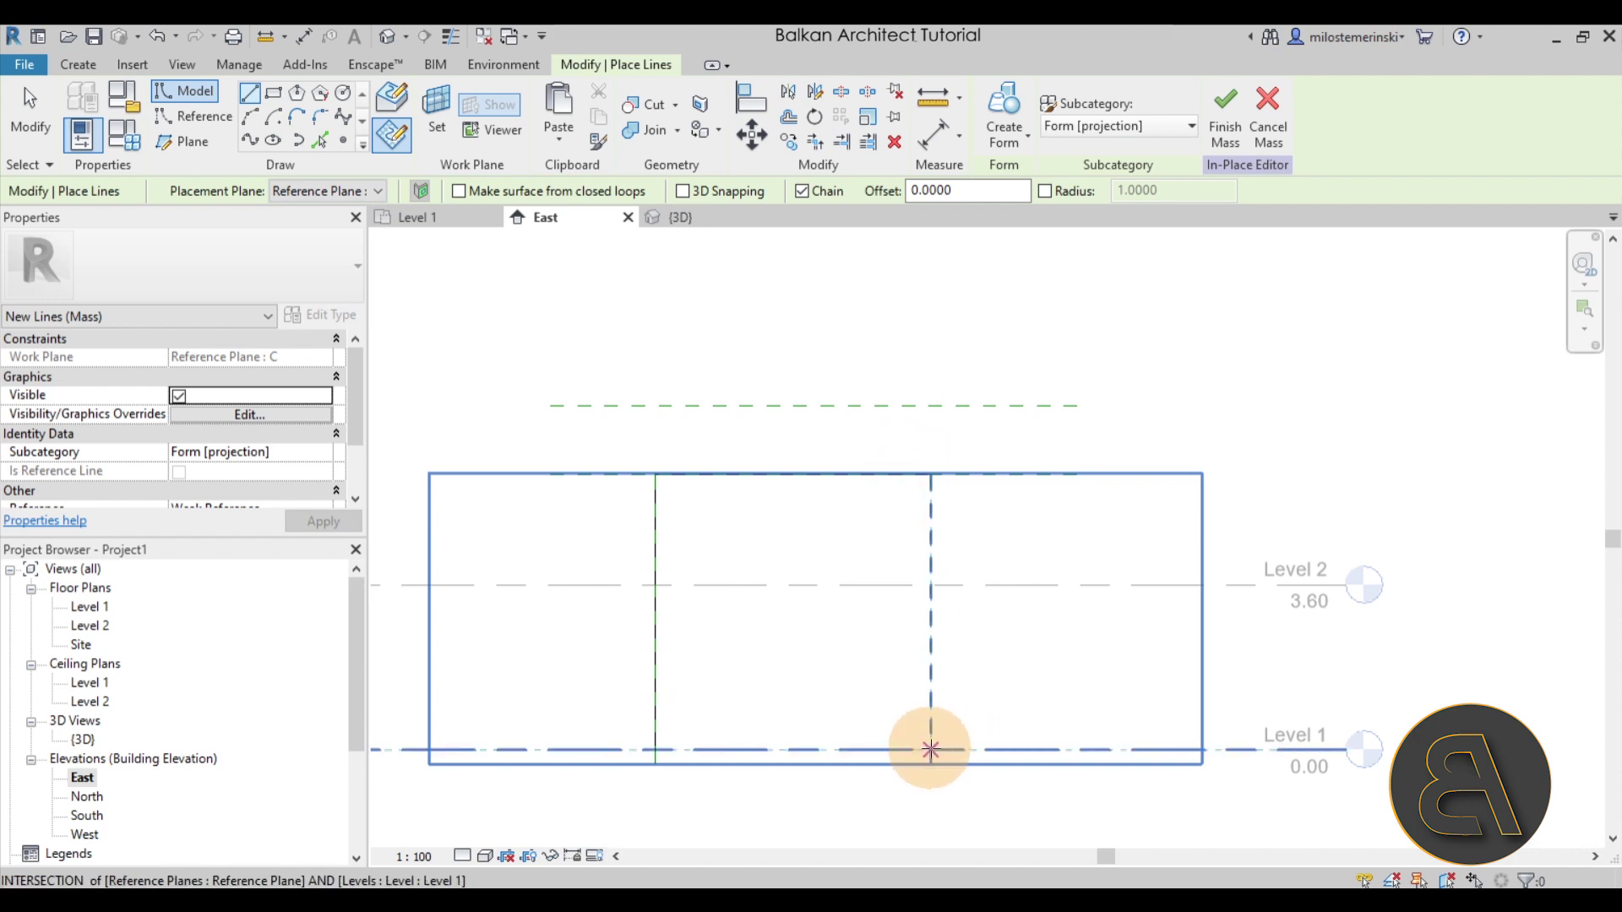
left_click(938, 586)
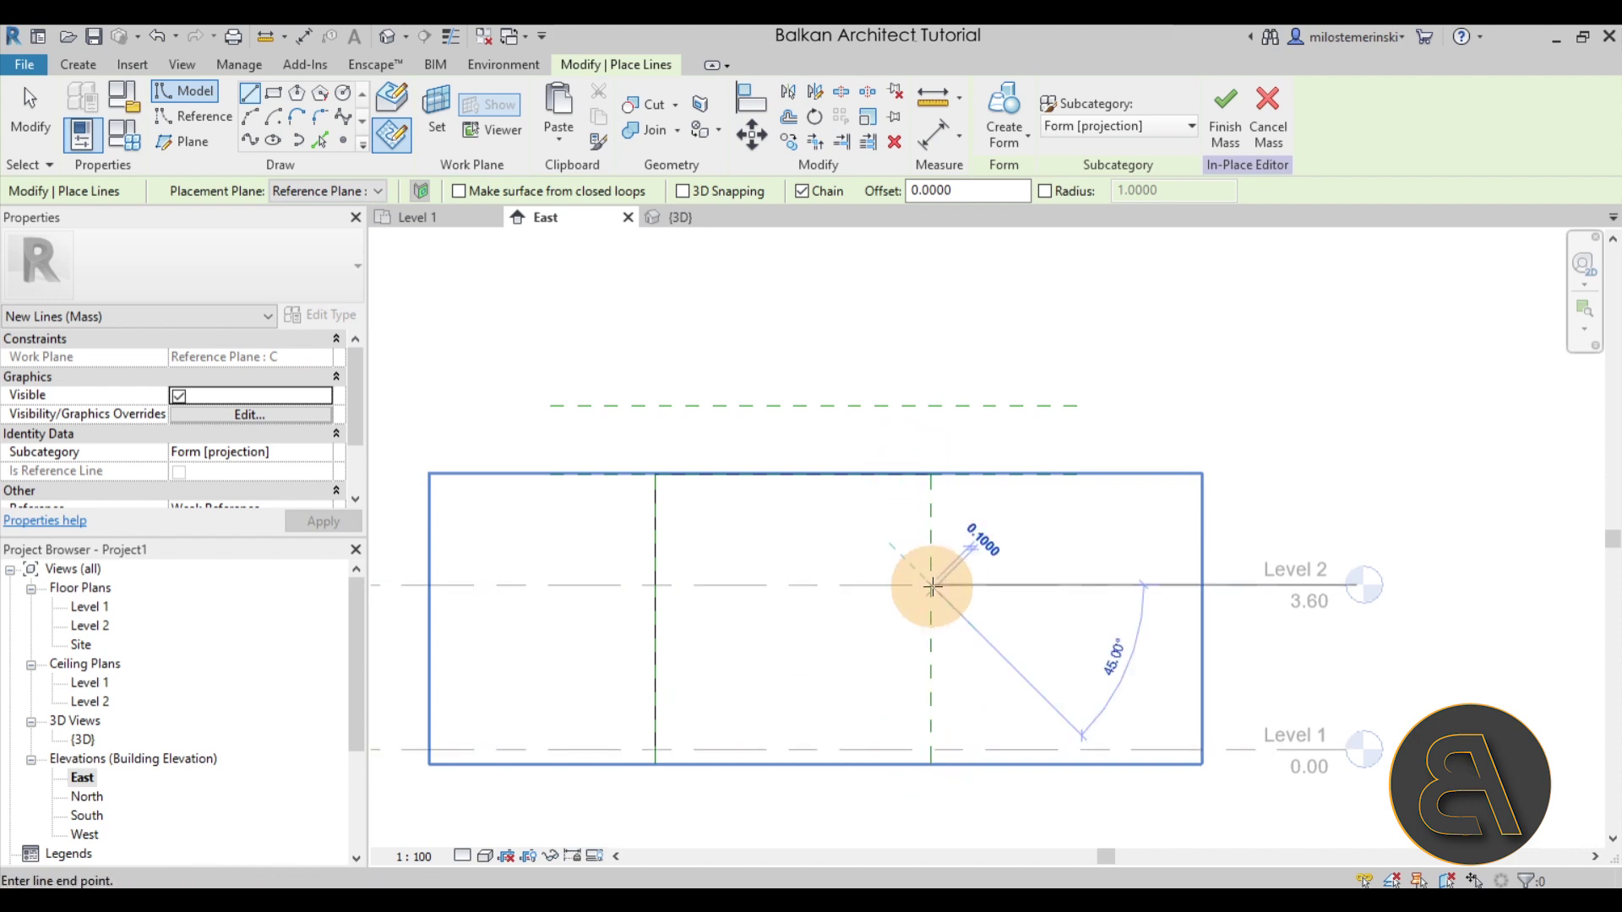
left_click(657, 586)
key("Escape")
key("Escape")
Step: Draw a vertical line from the Level 2 line's midpoint to the topmost reference plane, continuing with a 6 m line sloping down left at 45°
key("Return")
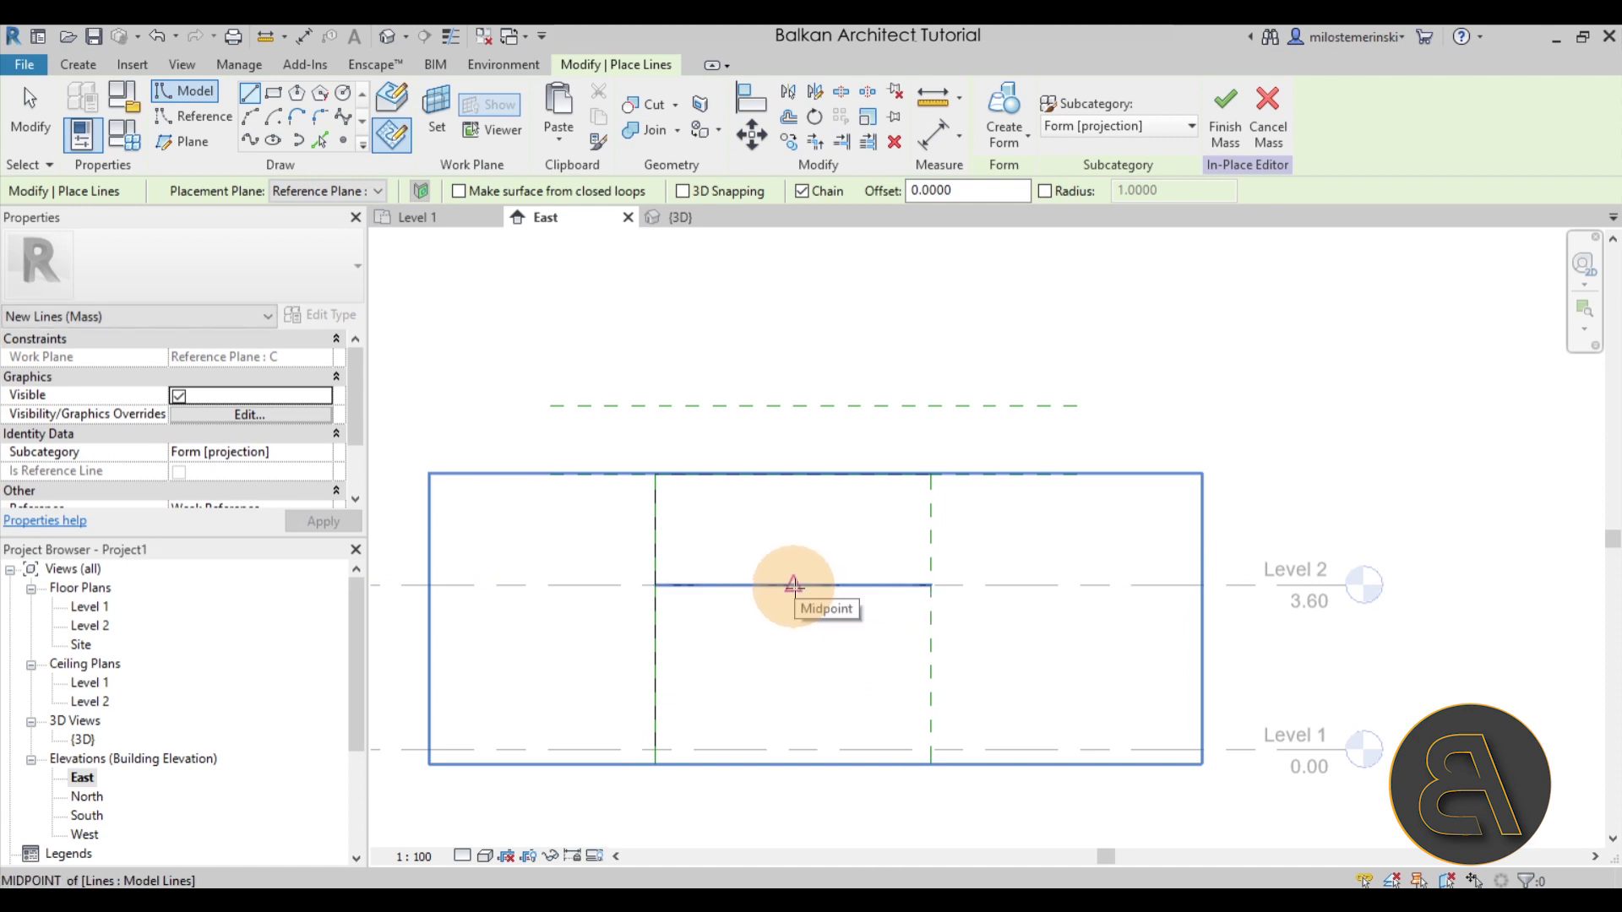
left_click(795, 585)
left_click(793, 405)
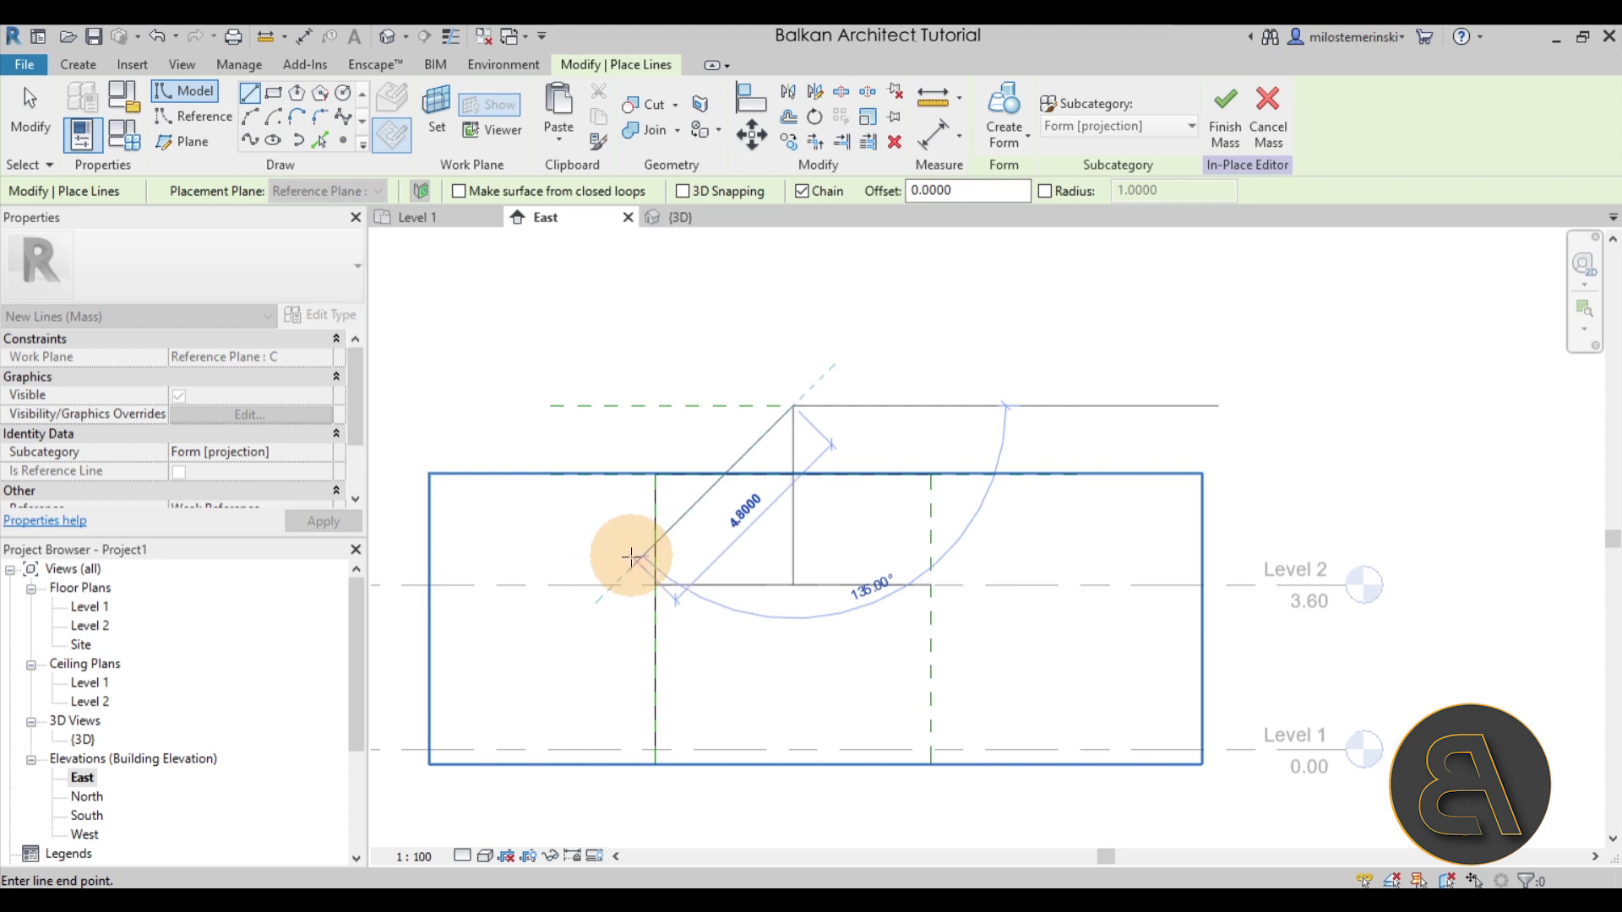
left_click(599, 606)
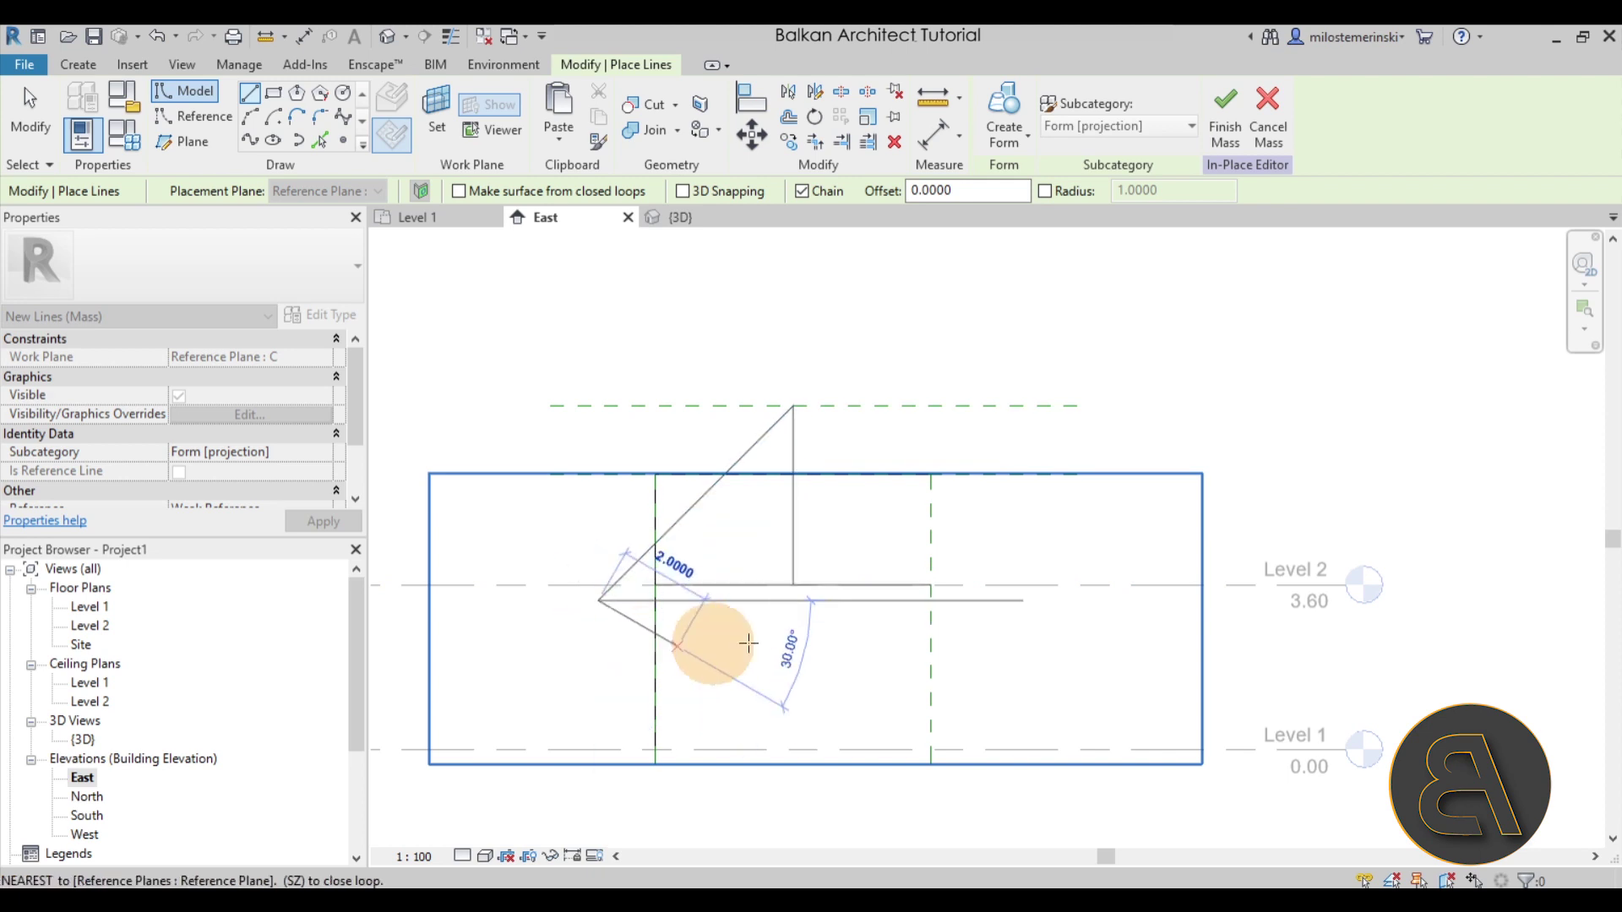
key("Escape")
key("Escape")
Step: Mirror the sloped line about the central vertical line to form a symmetrical gable
key("Tab")
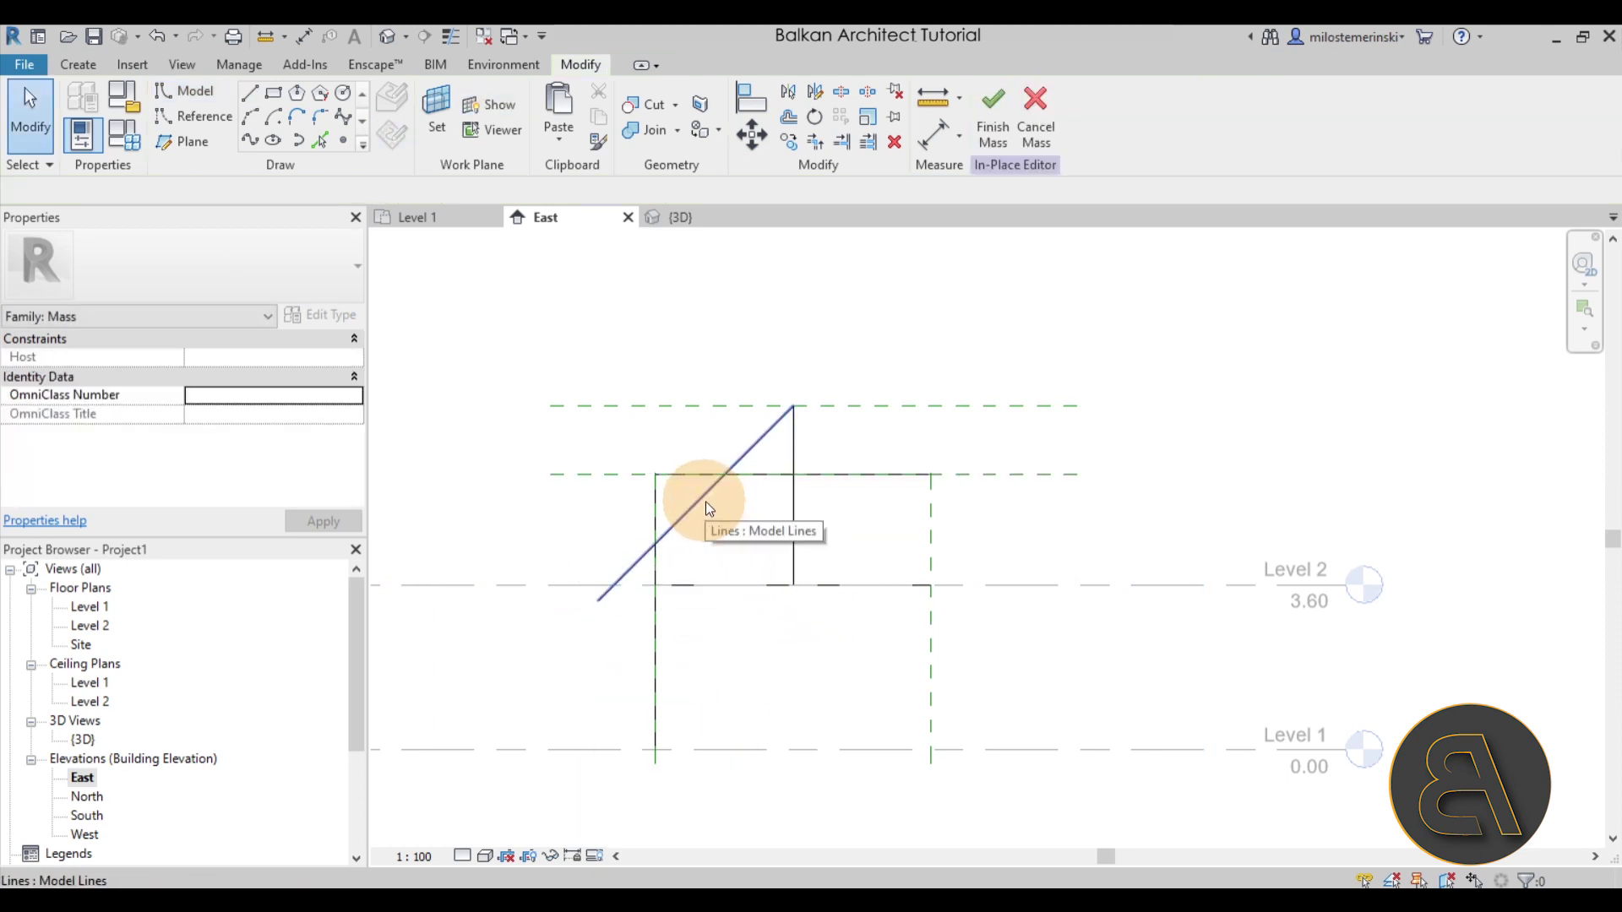
left_click(706, 501)
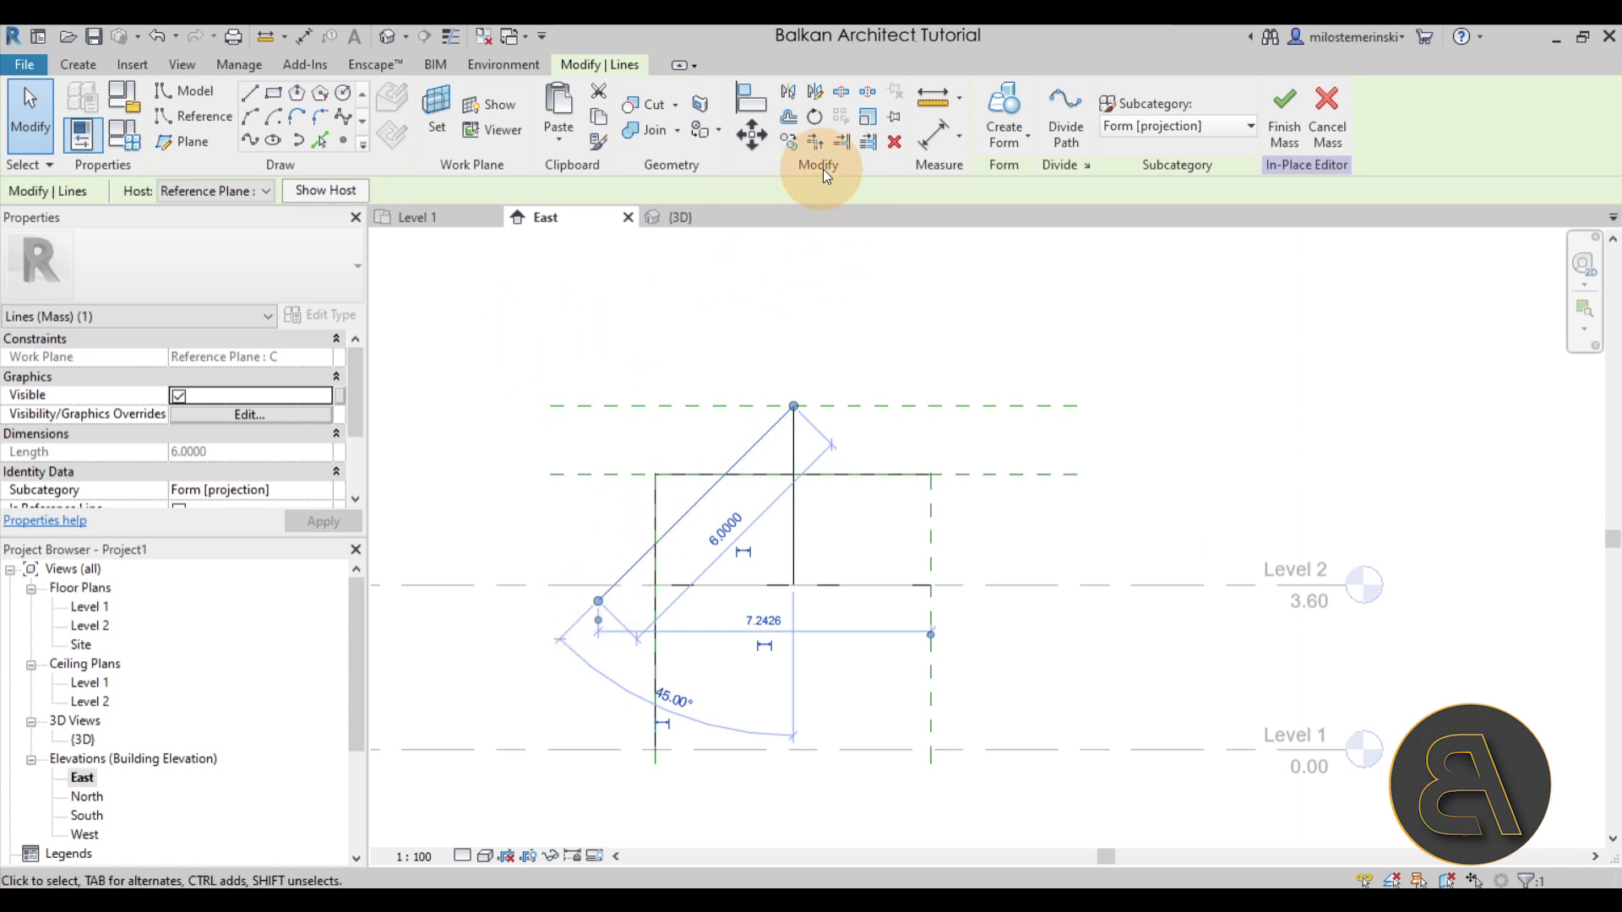
left_click(788, 91)
left_click(792, 515)
key("Escape")
key("Escape")
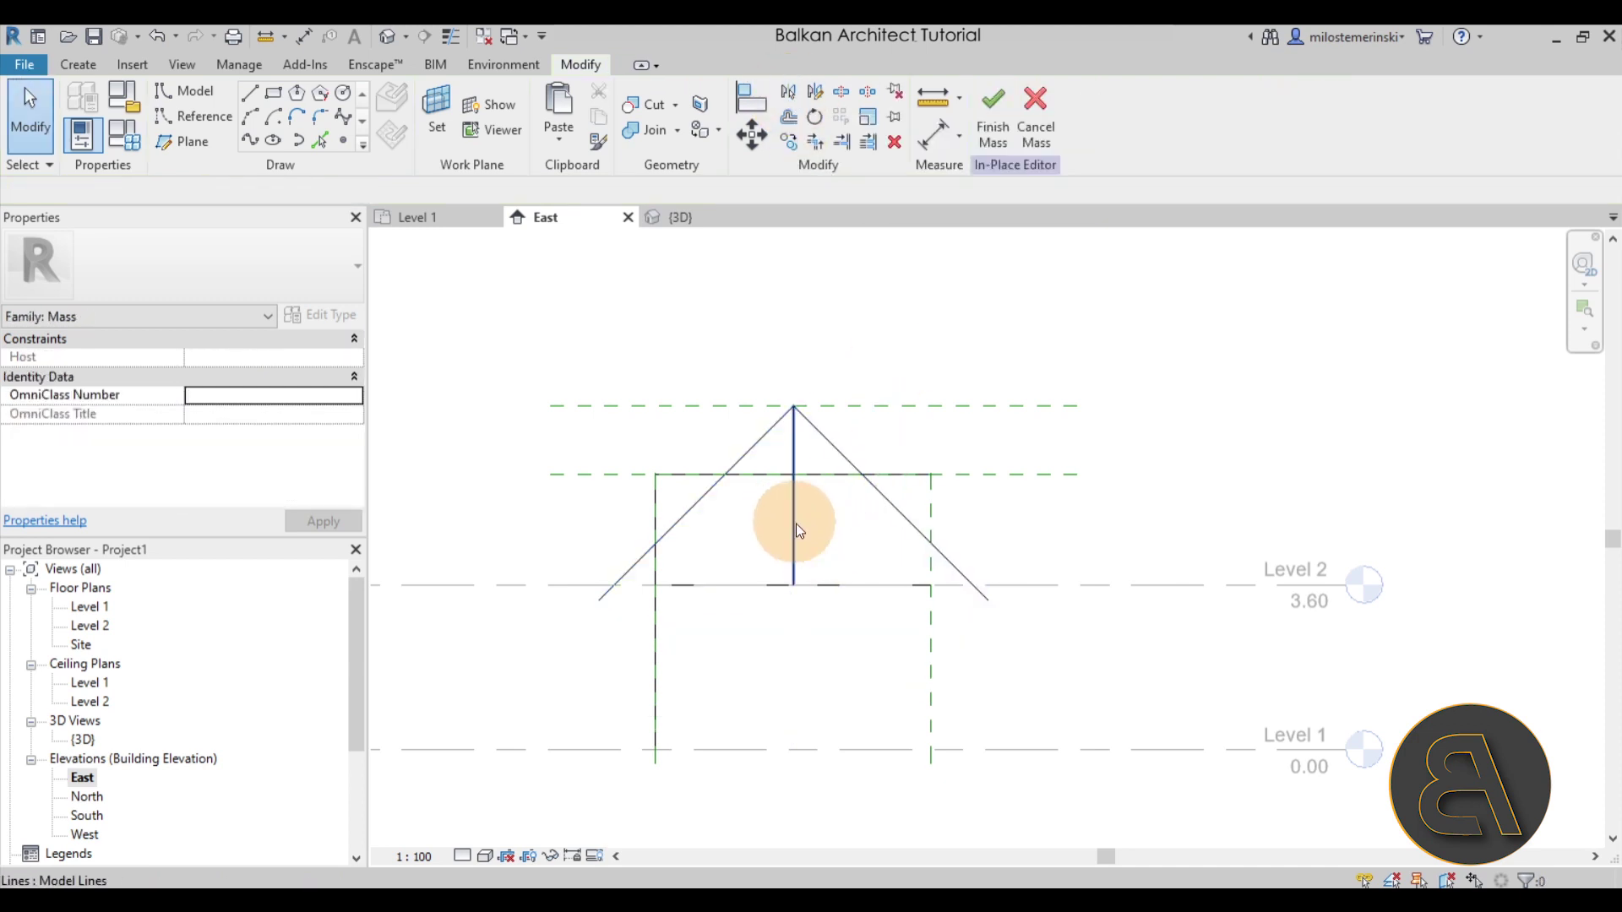
Step: Delete the central vertical line and the horizontal line along Level 2, keeping only the two sloped gable lines
left_click(796, 524)
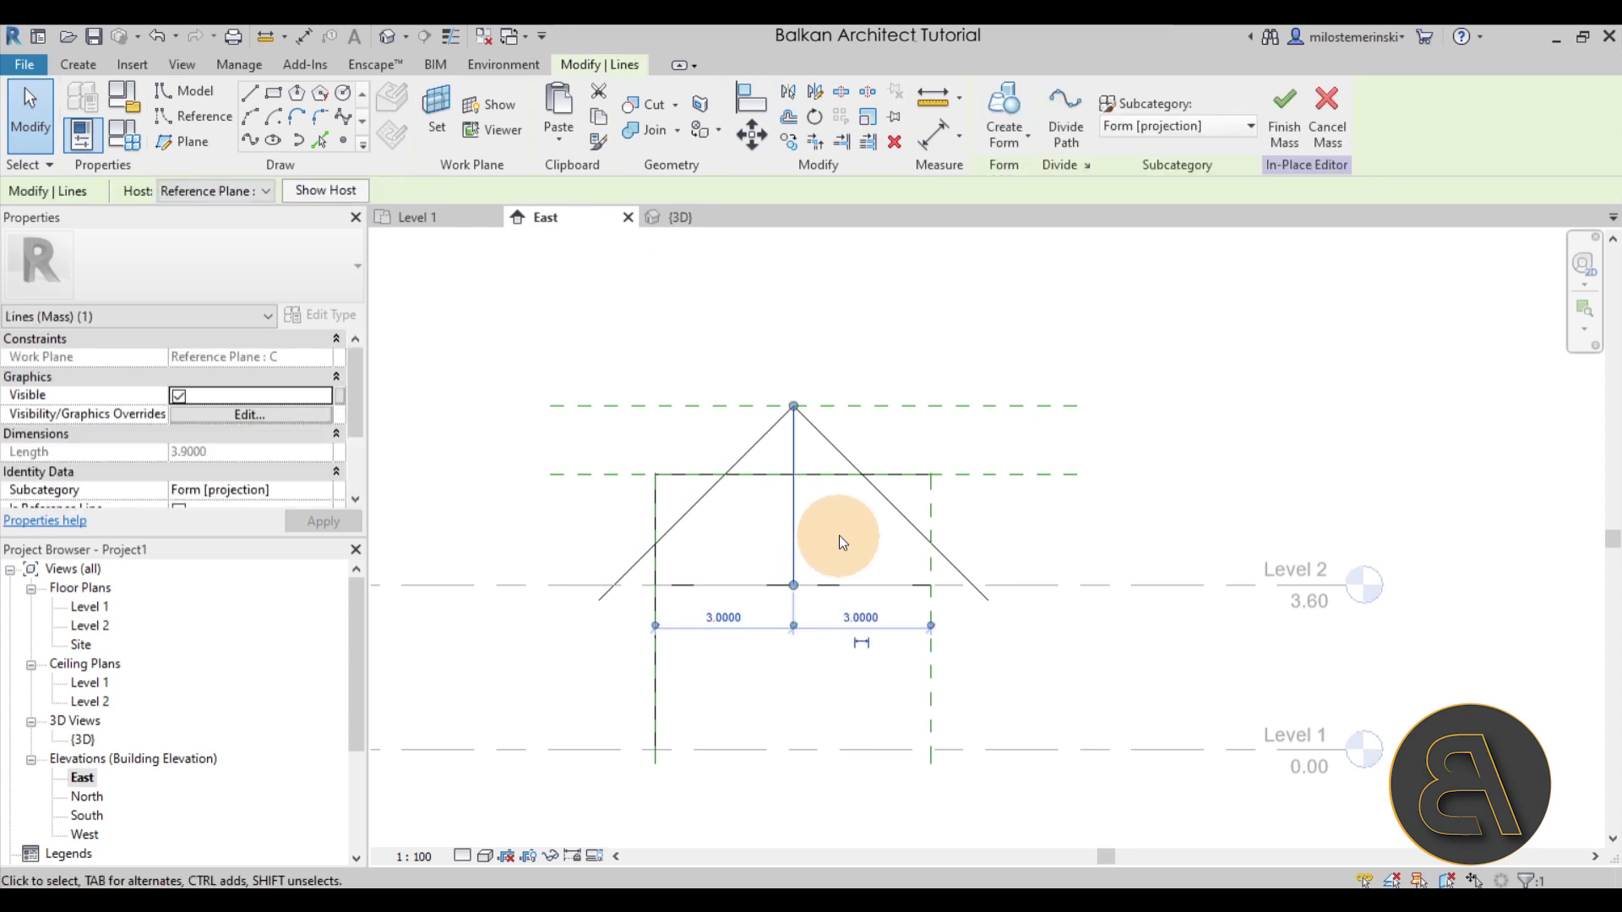
key("Delete")
left_click(806, 583)
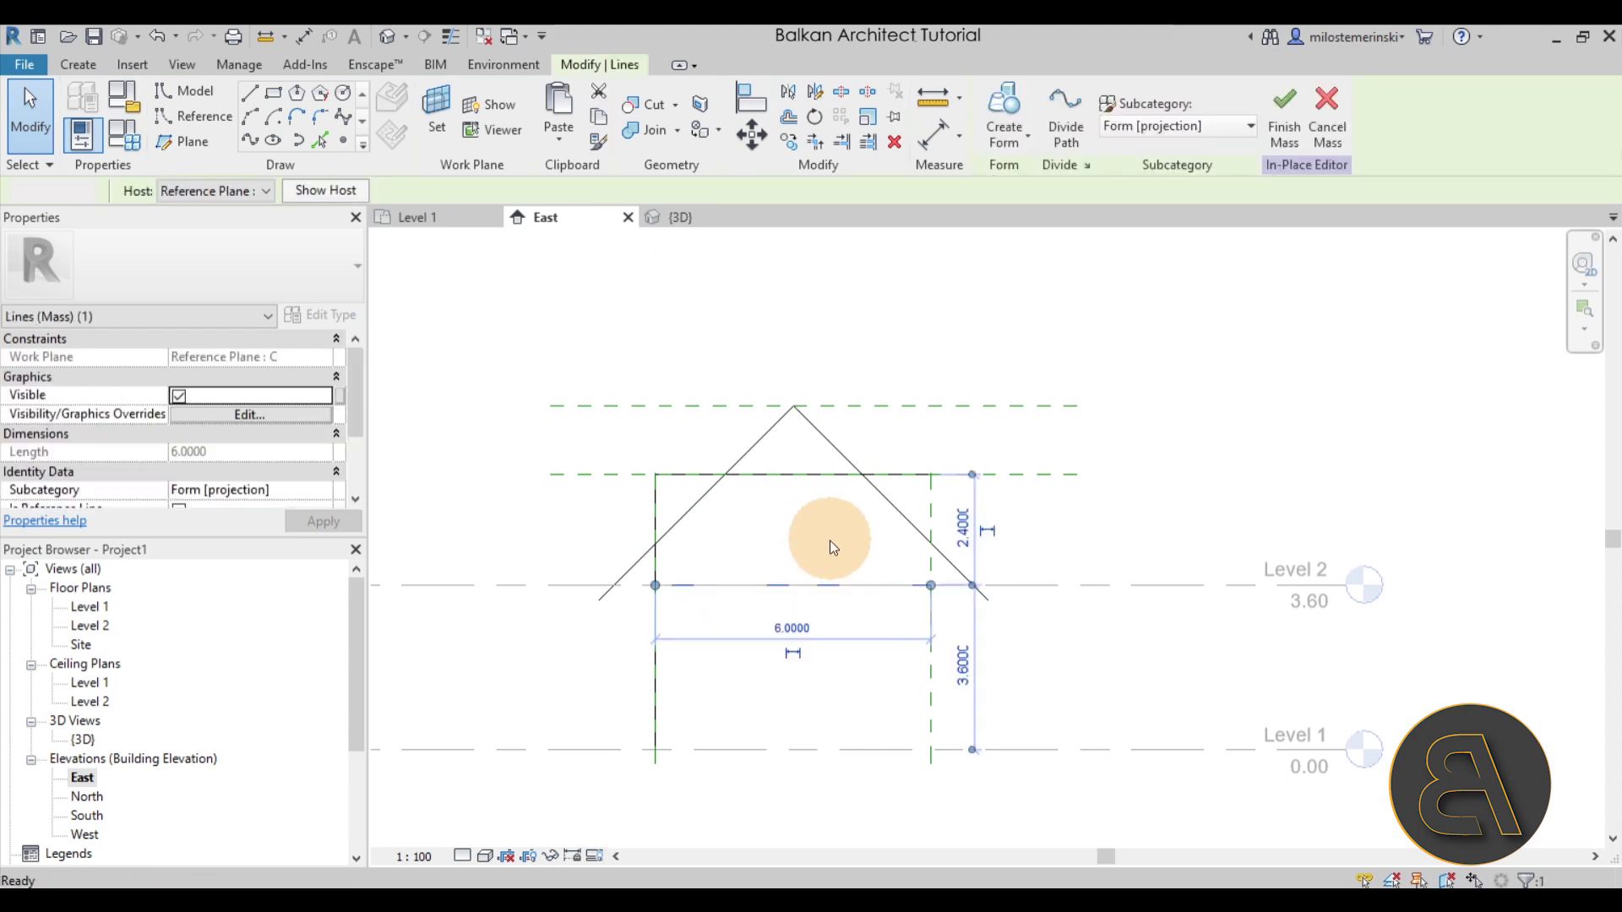
left_click(829, 540)
Step: Select all the vertical and horizontal profile lines plus one sloped gable line in the 3D view and create a form from them
left_click(681, 217)
middle_click_drag(1026, 534, 834, 559, "shift")
left_click_drag(741, 457, 897, 554)
middle_click_drag(1085, 568, 1056, 578)
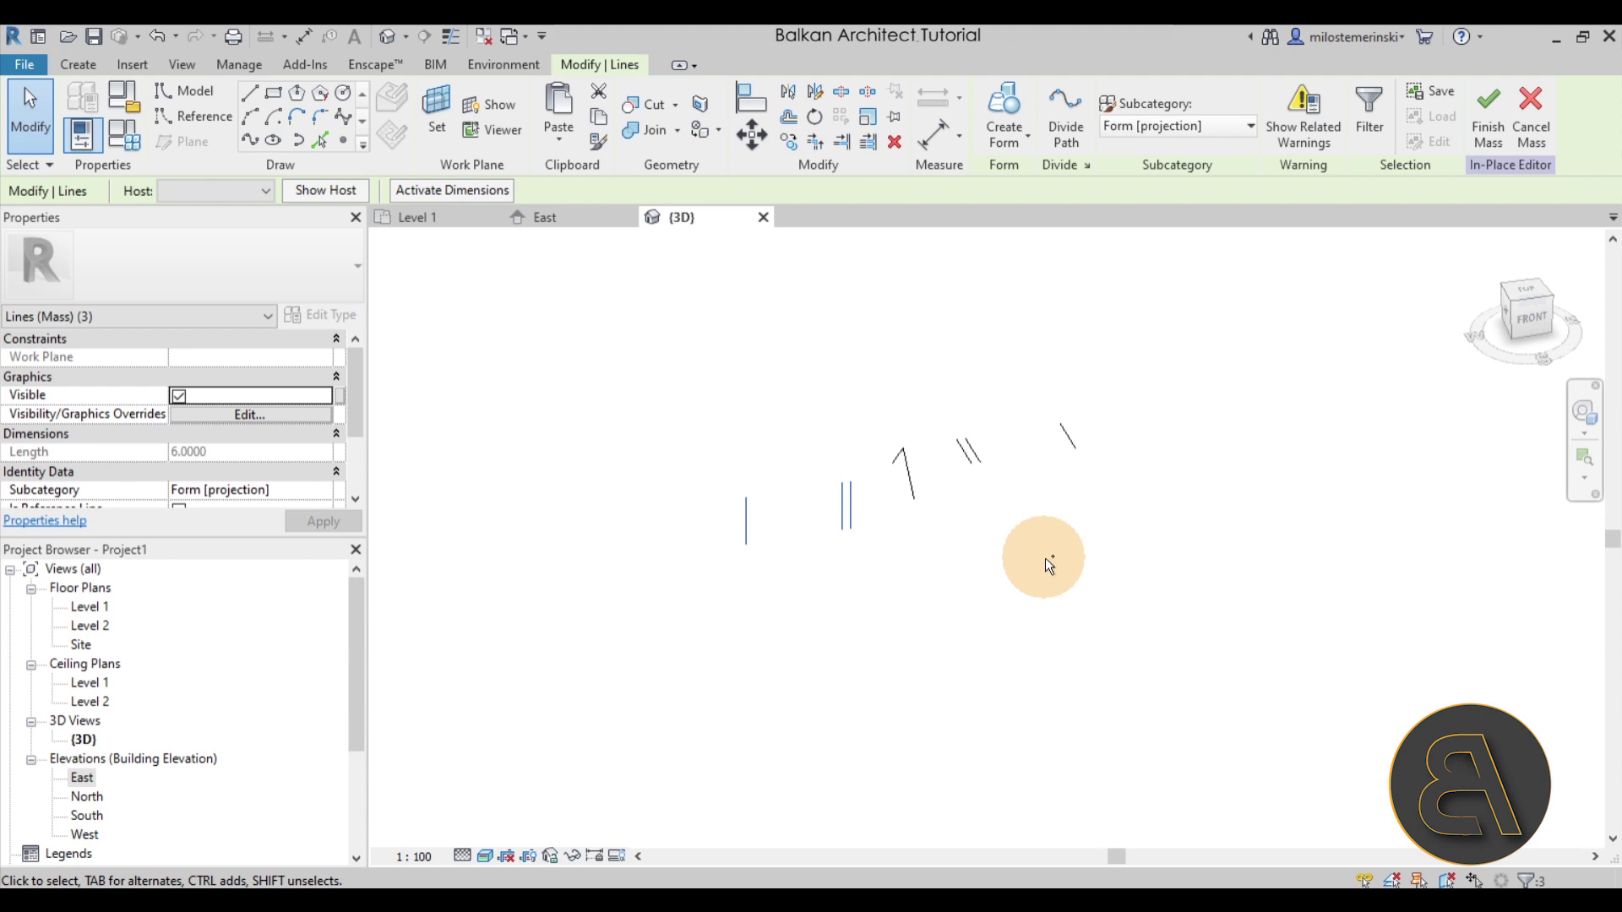
left_click_drag(933, 392, 1217, 574, "ctrl")
middle_click_drag(966, 584, 899, 464, "shift")
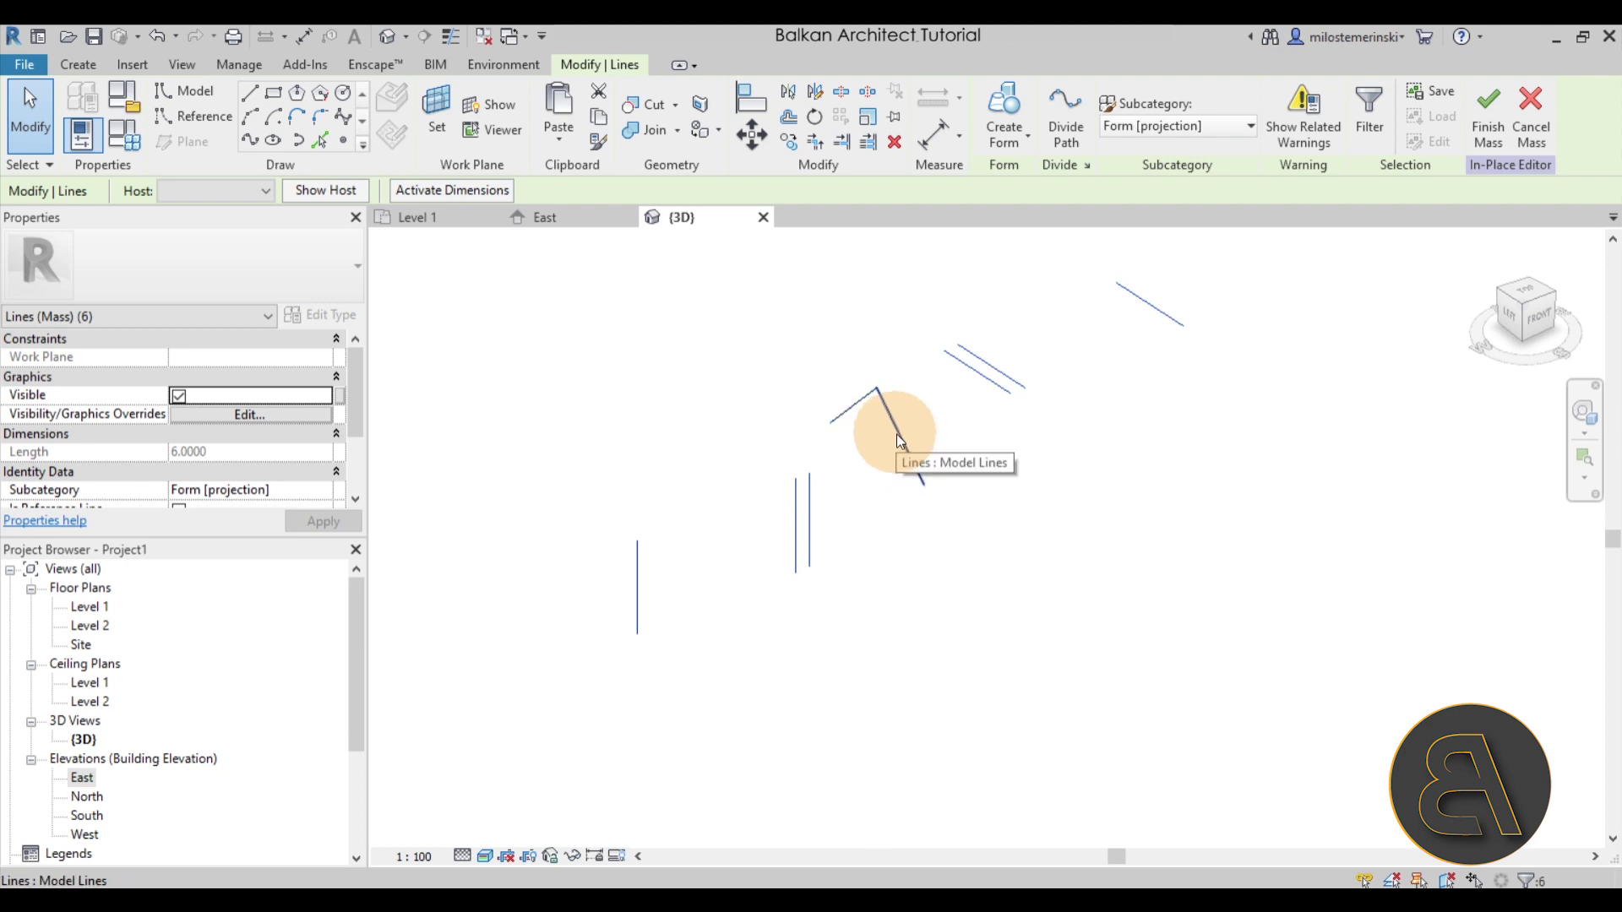
left_click(898, 438, "ctrl")
middle_click_drag(1007, 608, 1084, 583, "shift")
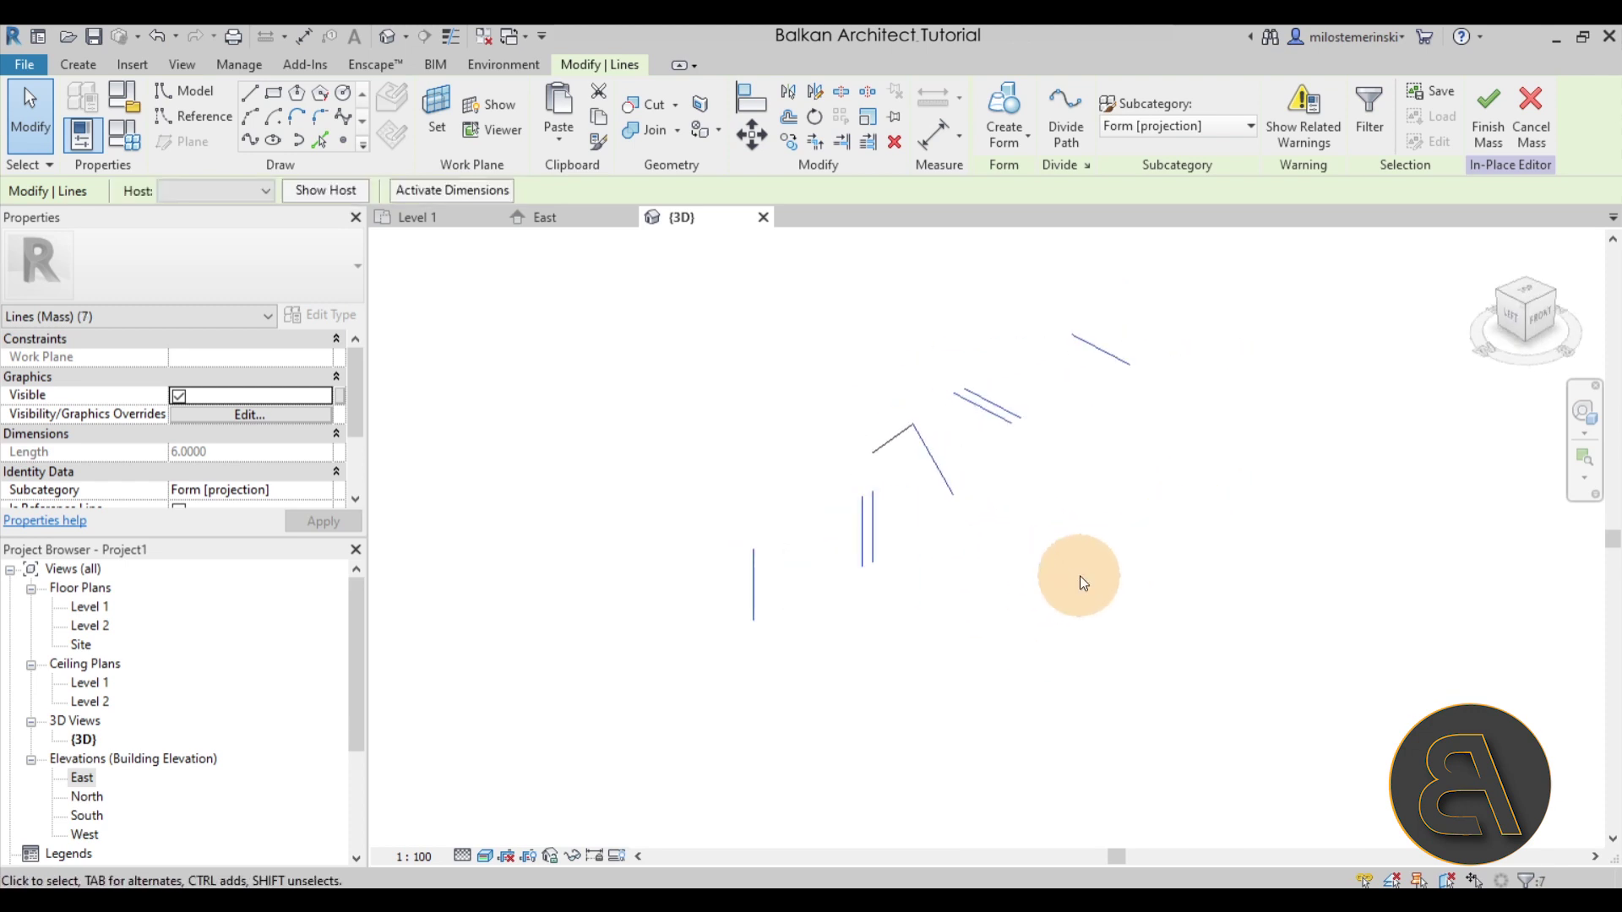
left_click(1010, 111)
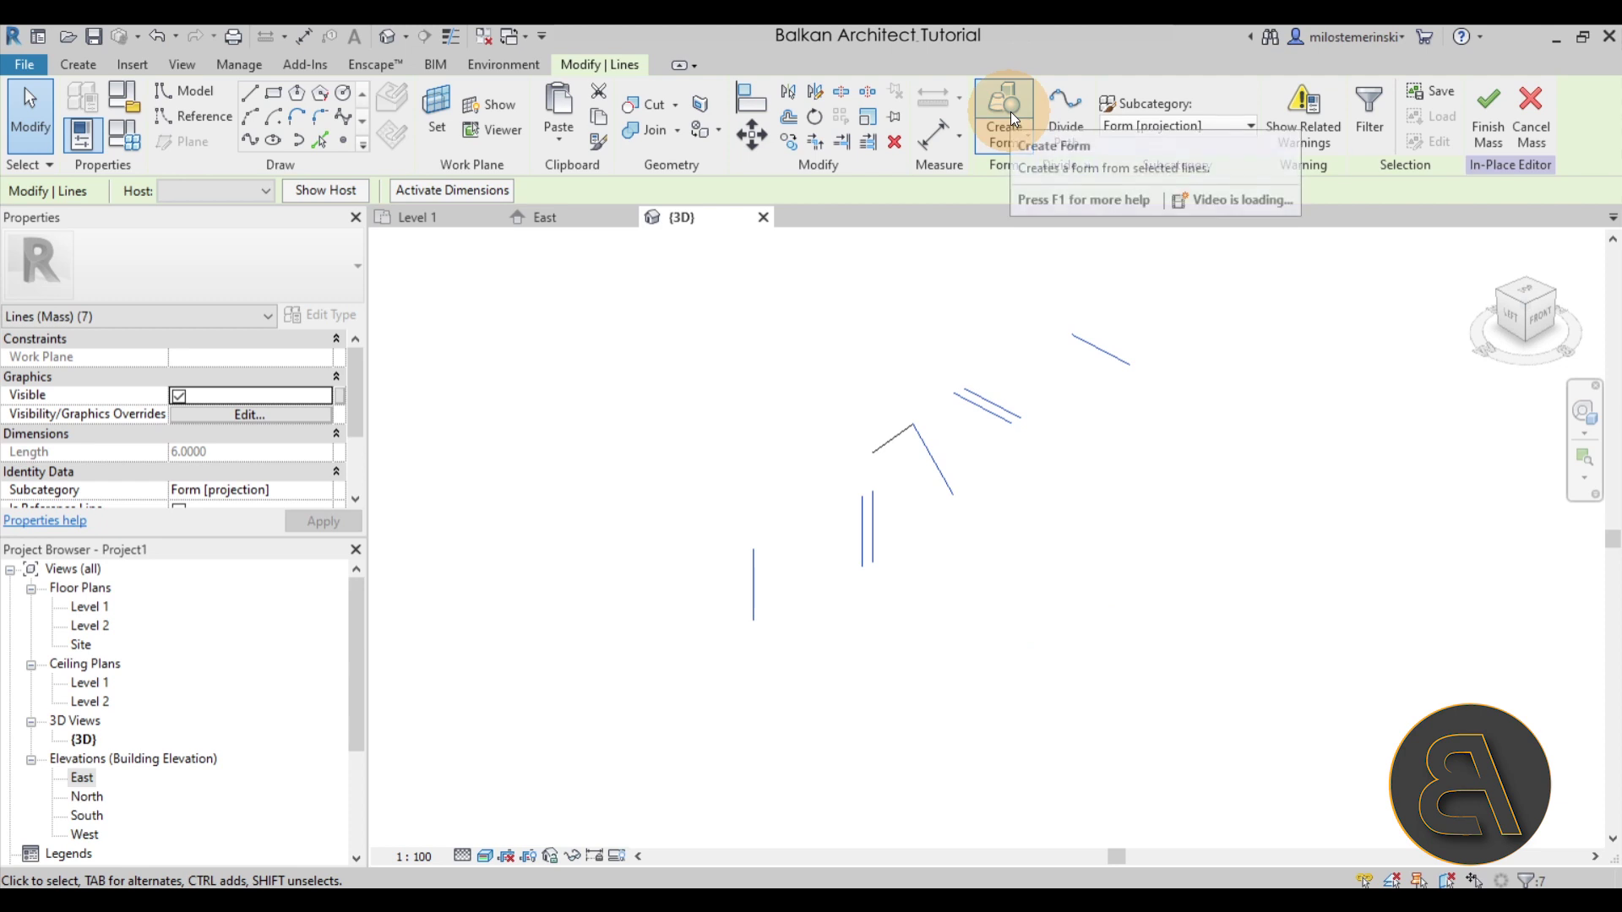
mouse_move(1186, 571)
middle_mouse_down("shift")
mouse_move(1186, 601)
mouse_move(1151, 479)
mouse_move(1238, 409)
mouse_move(1256, 539)
mouse_move(1093, 529)
mouse_move(1130, 581)
mouse_move(873, 608)
mouse_move(946, 605)
mouse_move(967, 509)
mouse_move(977, 525)
mouse_move(1311, 557)
mouse_move(1223, 576)
mouse_move(1188, 550)
middle_mouse_up("shift")
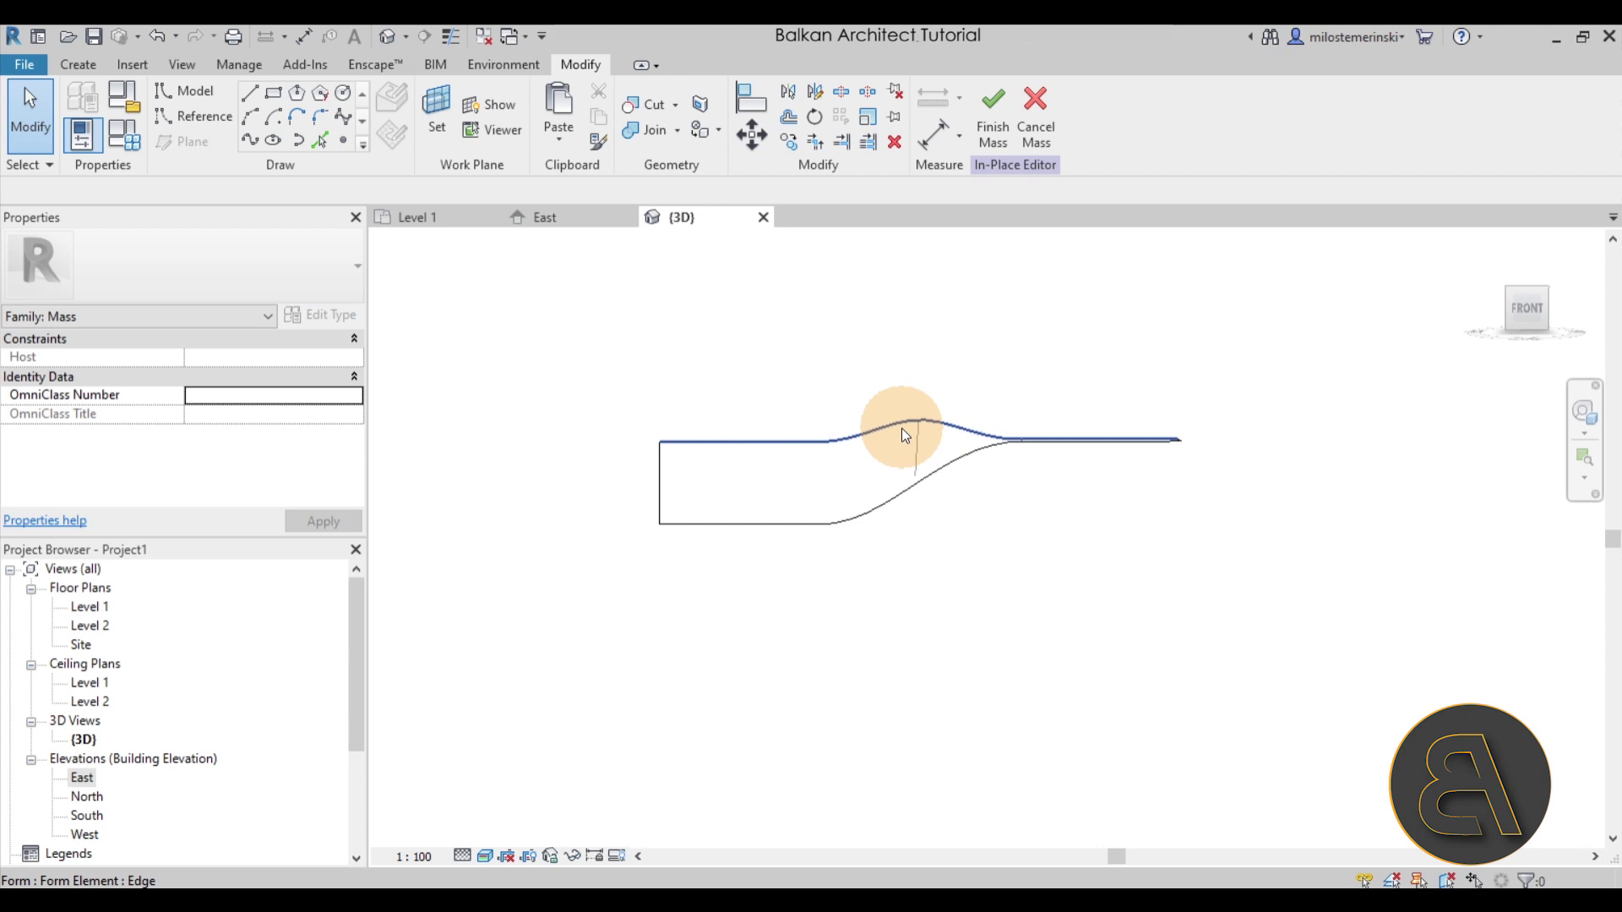
Step: Switch to the reference image in Photos and compare its twisted shape with the mass in Revit
key("alt+Tab")
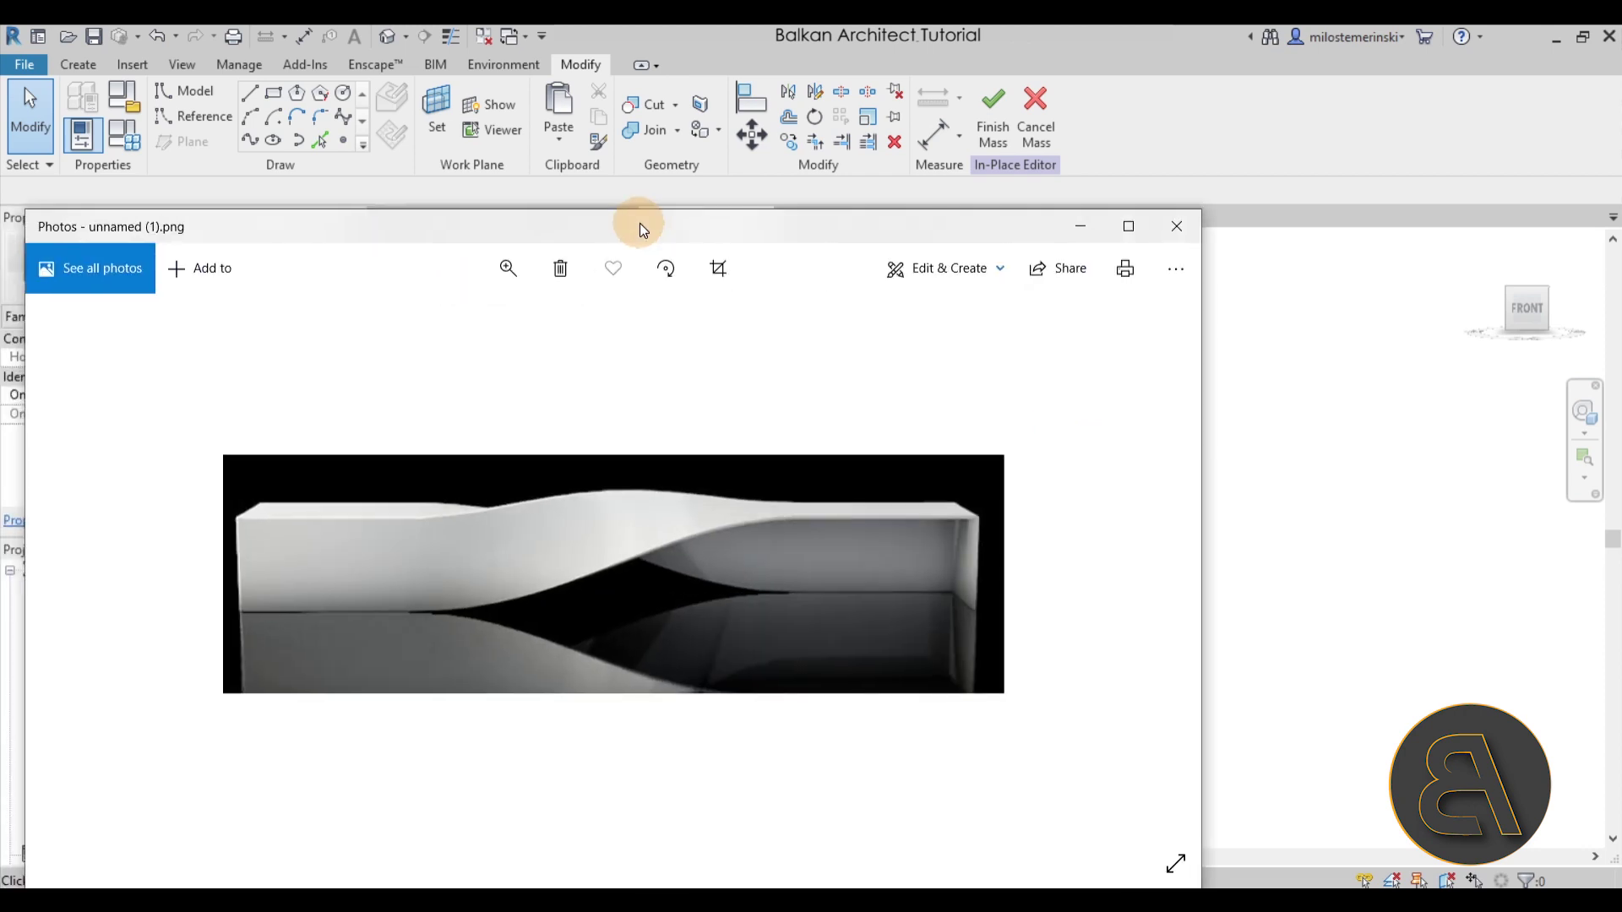
left_click_drag(641, 223, 805, 183)
key("alt+Tab")
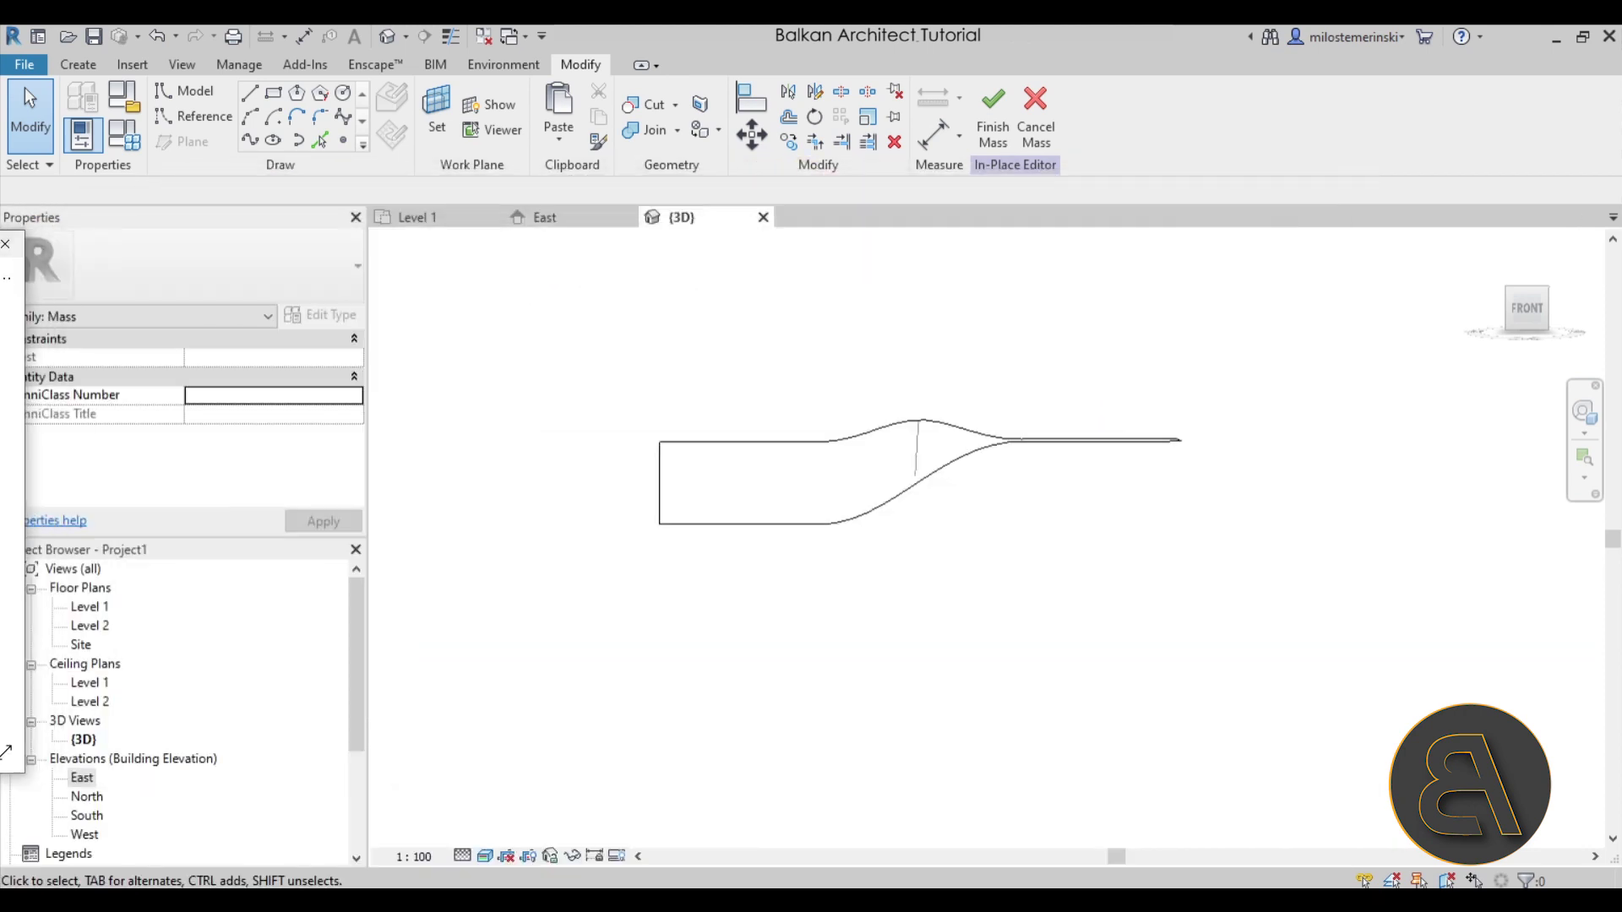
middle_click_drag(1022, 465, 1025, 631, "shift")
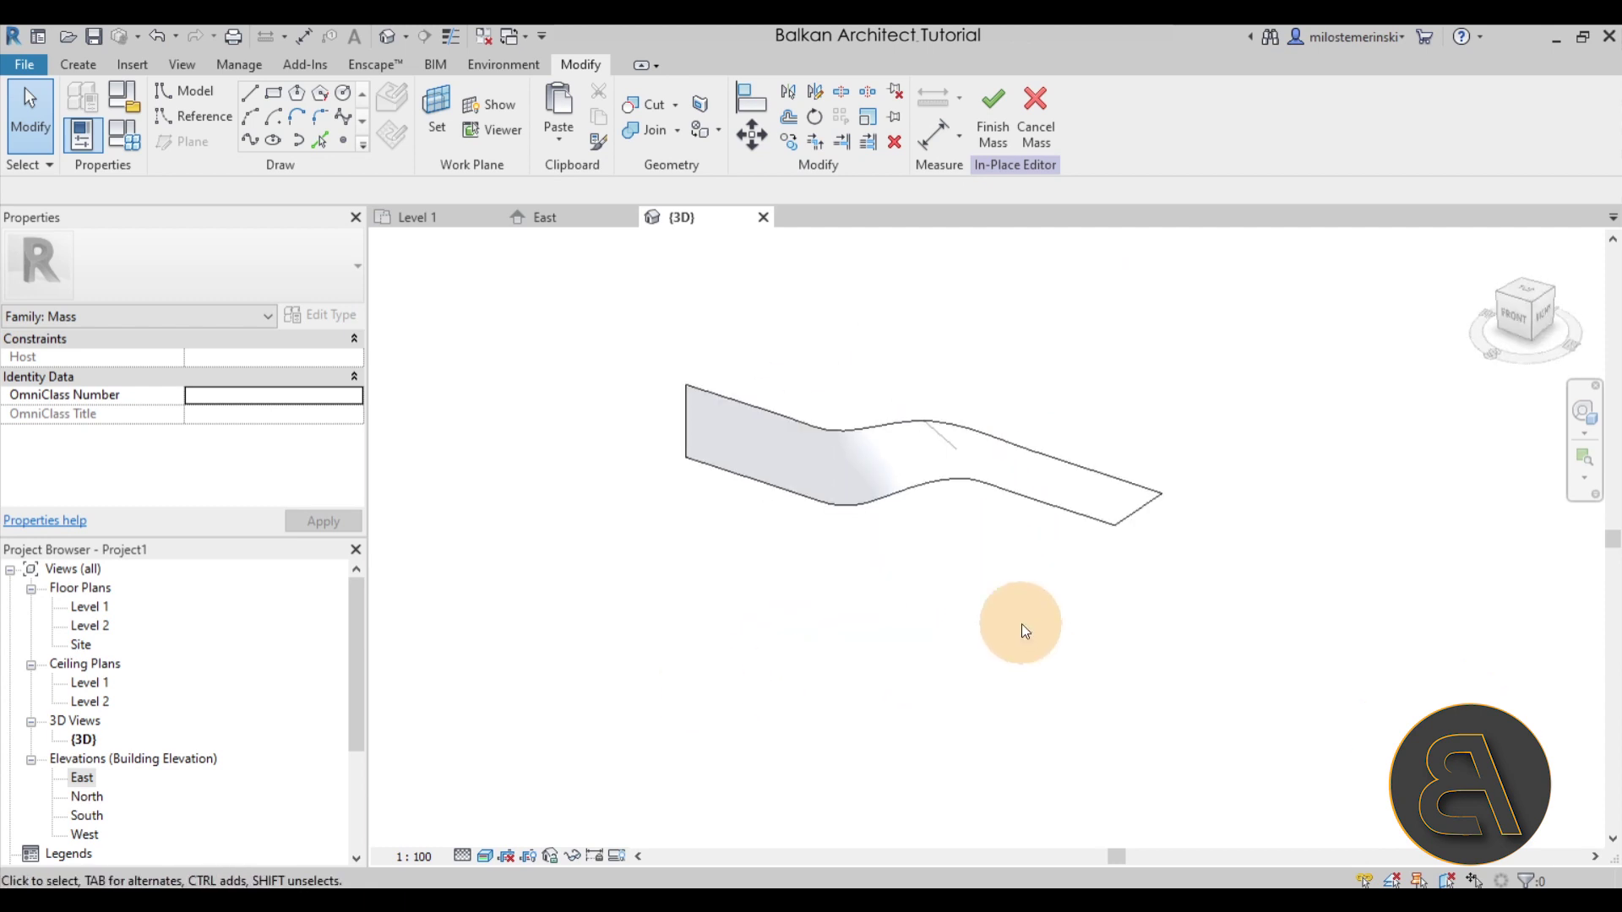
Step: In the East elevation, draw a diagonal model line on Reference Plane : C from the square's lower-right corner to its upper-left corner
left_click(702, 454)
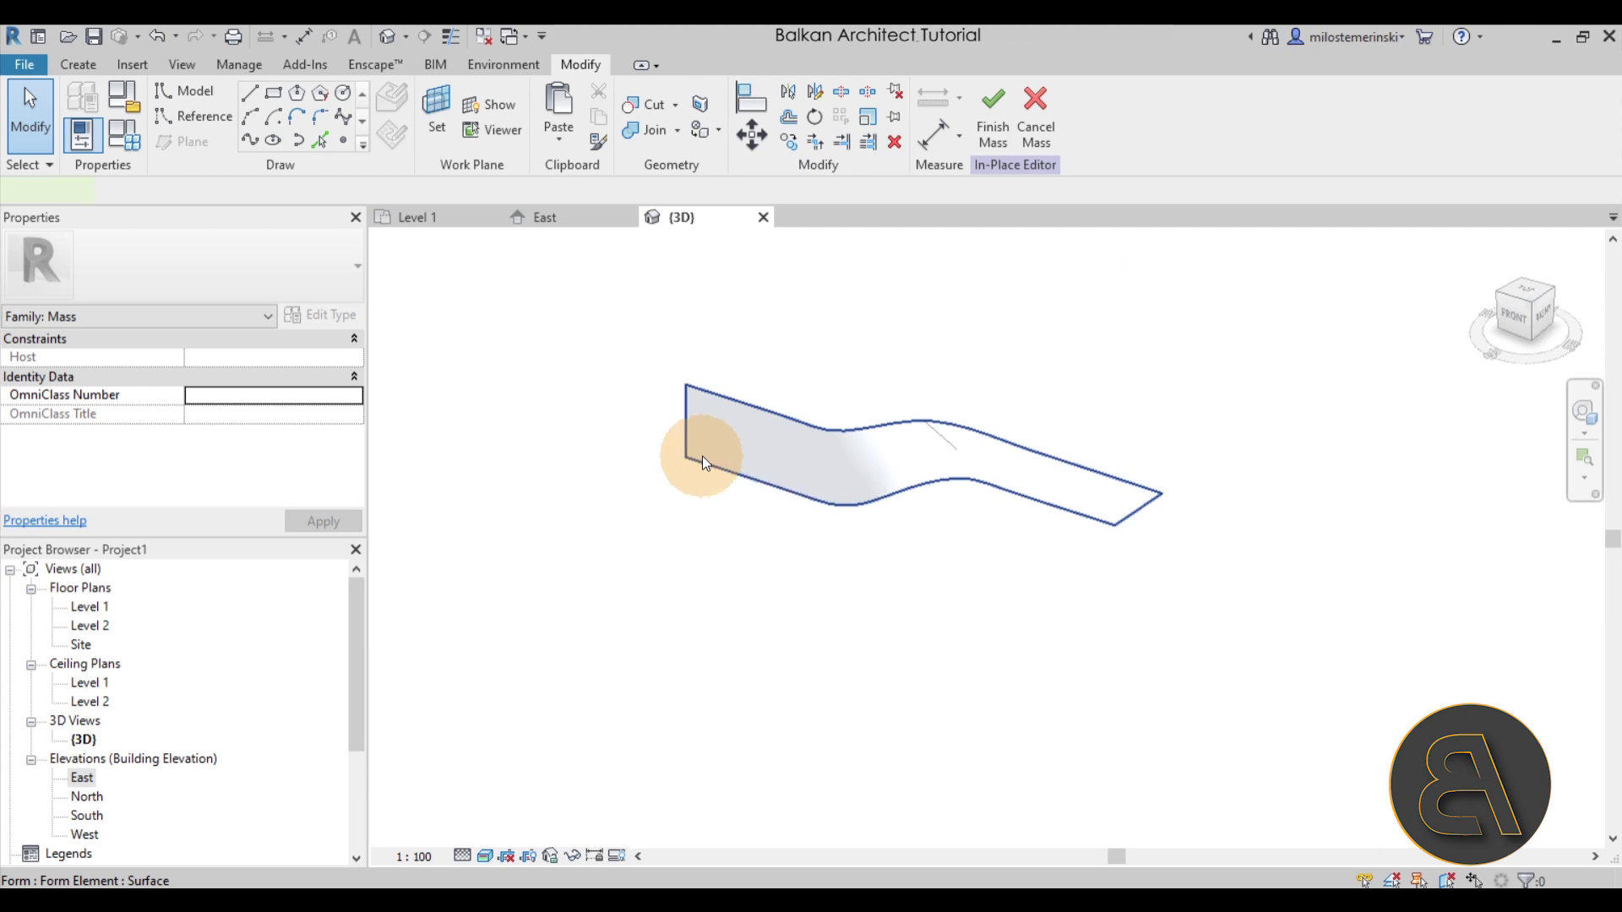
left_click(540, 230)
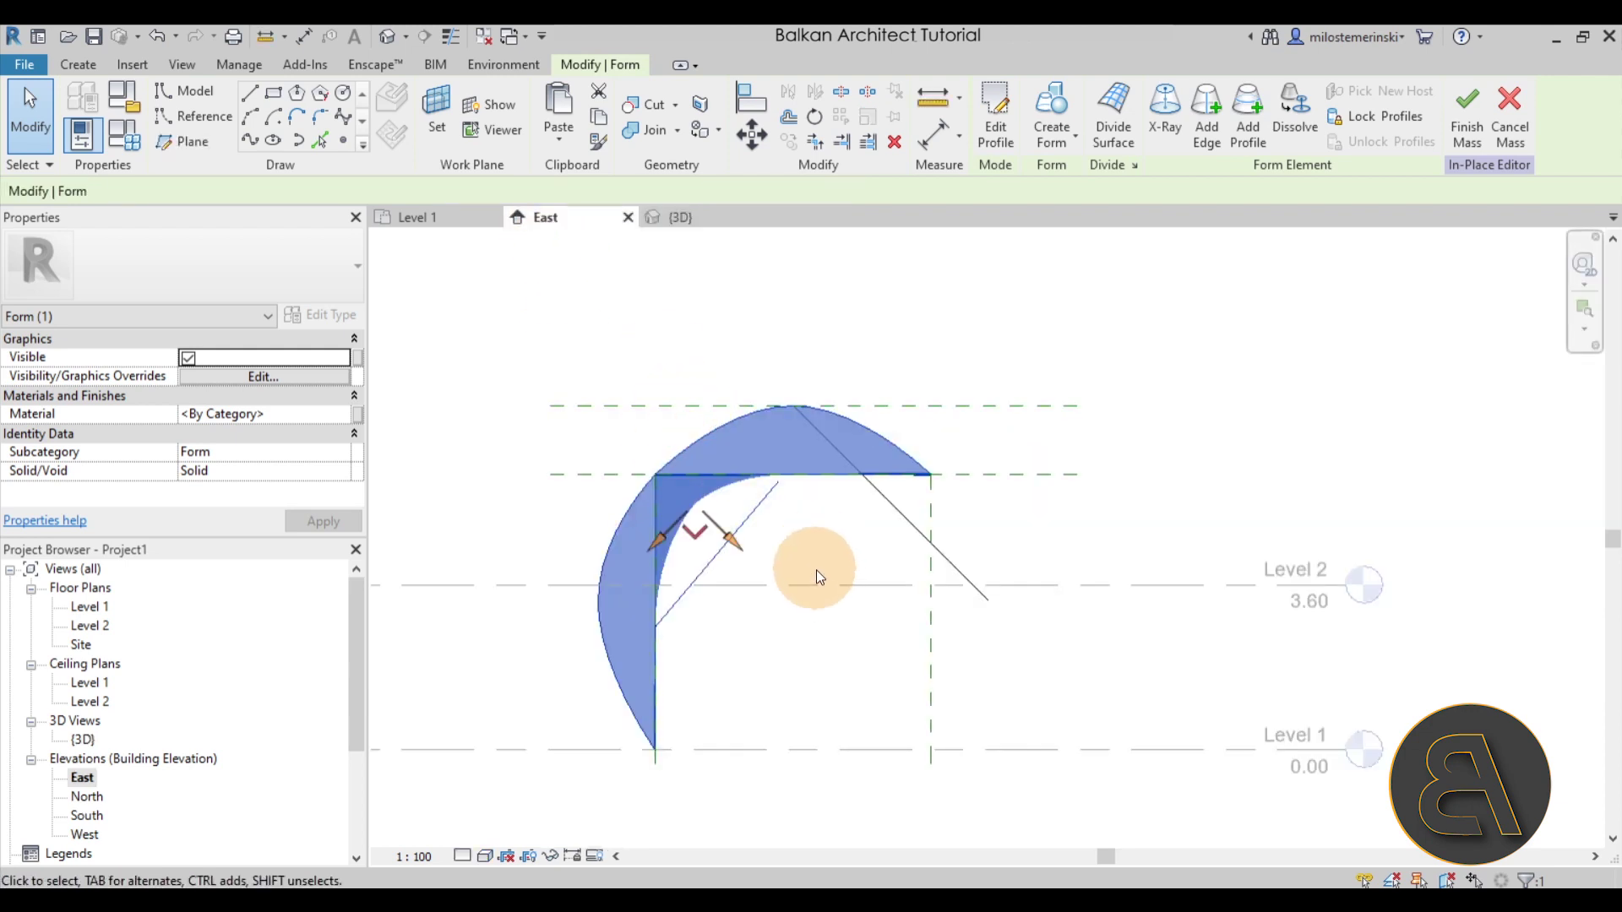
left_click(813, 591)
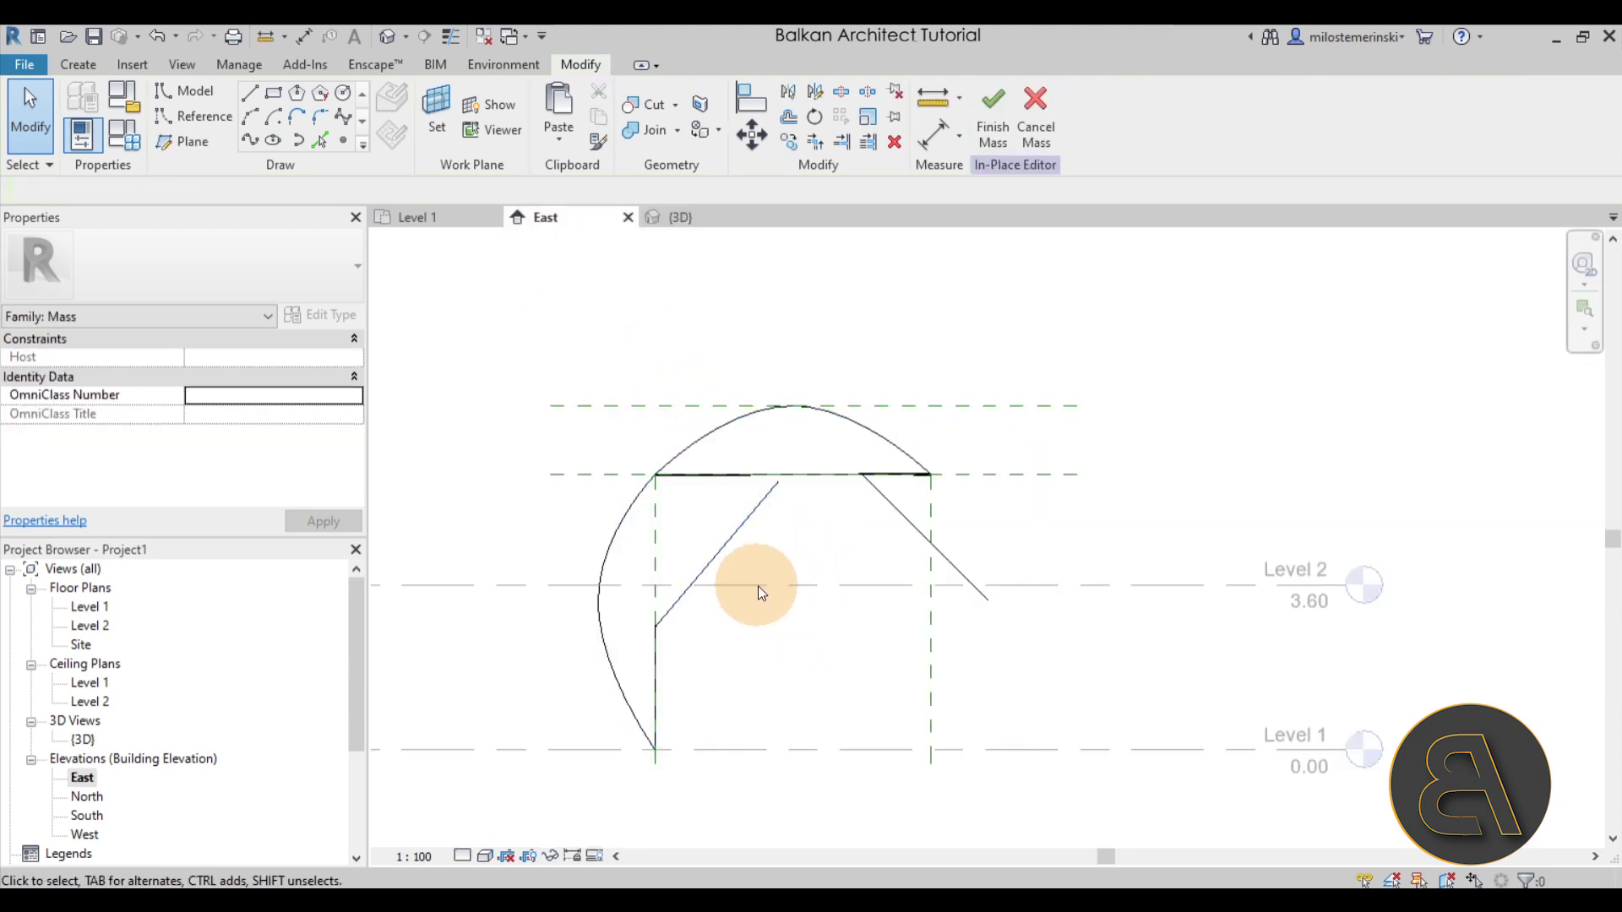
left_click(248, 96)
left_click(338, 192)
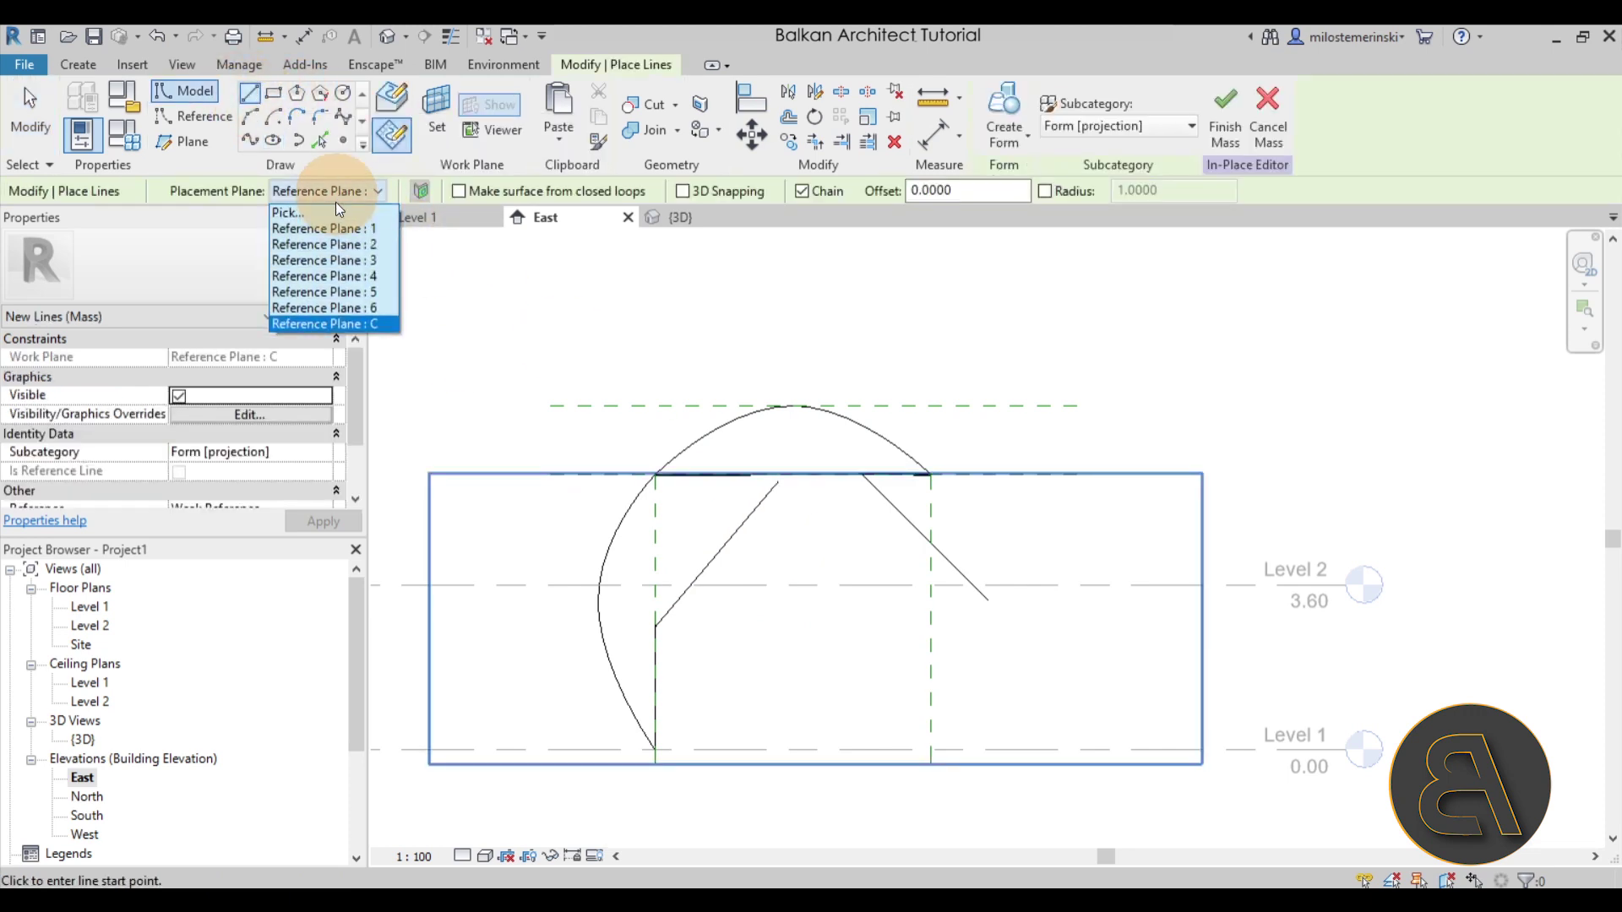
left_click(337, 328)
left_click(887, 625)
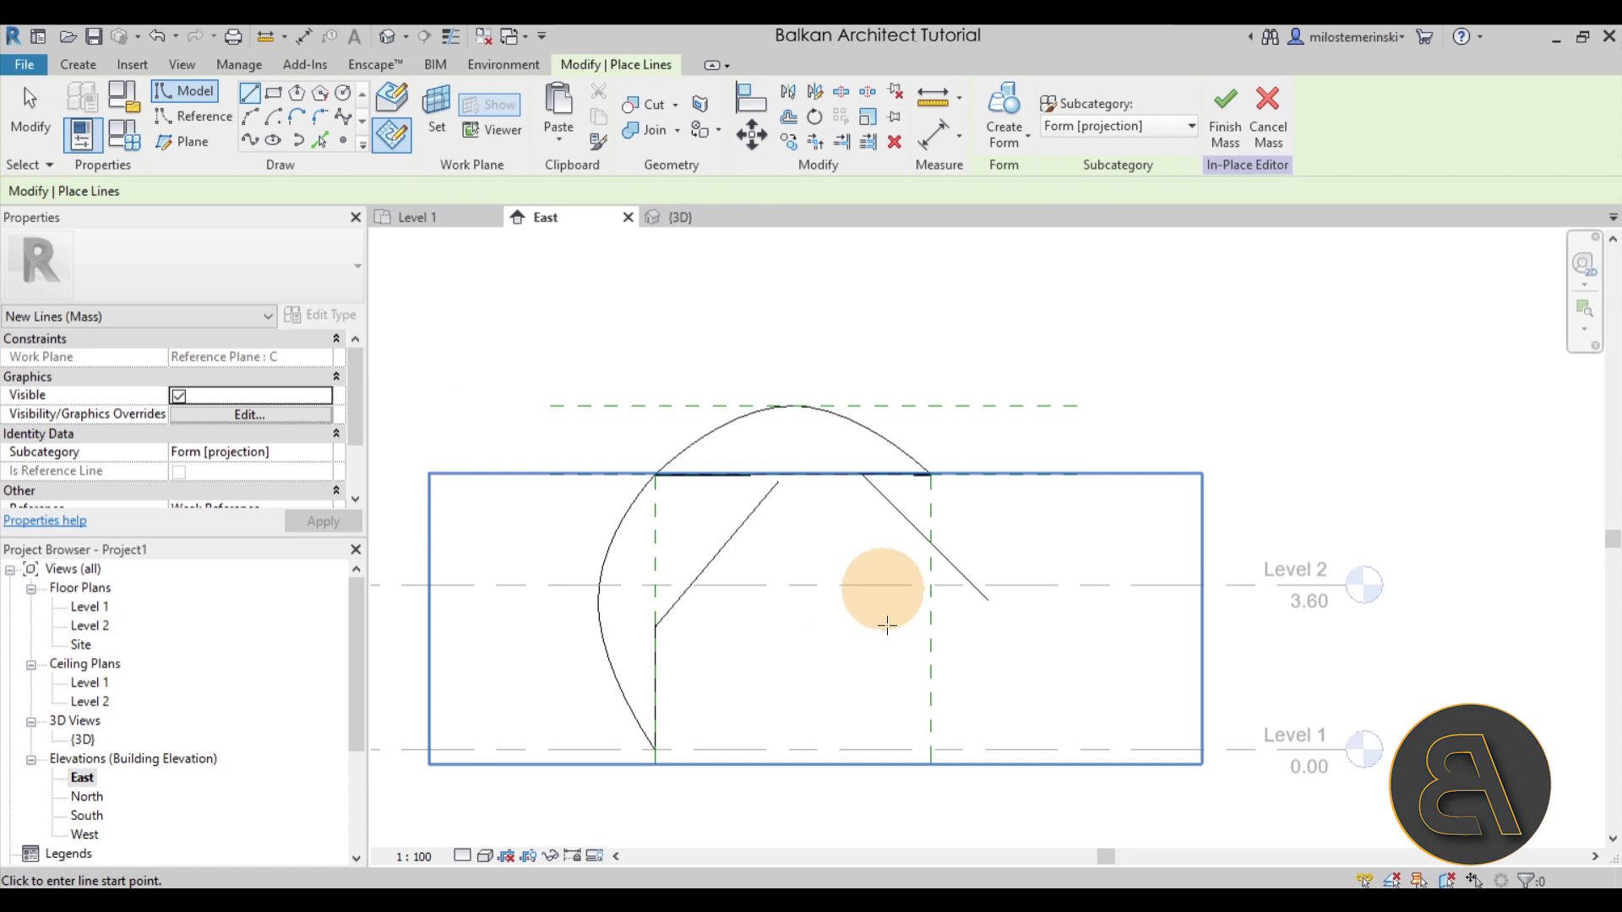
left_click(930, 749)
scroll(646, 488, "up", 4)
scroll(655, 487, "up", 5)
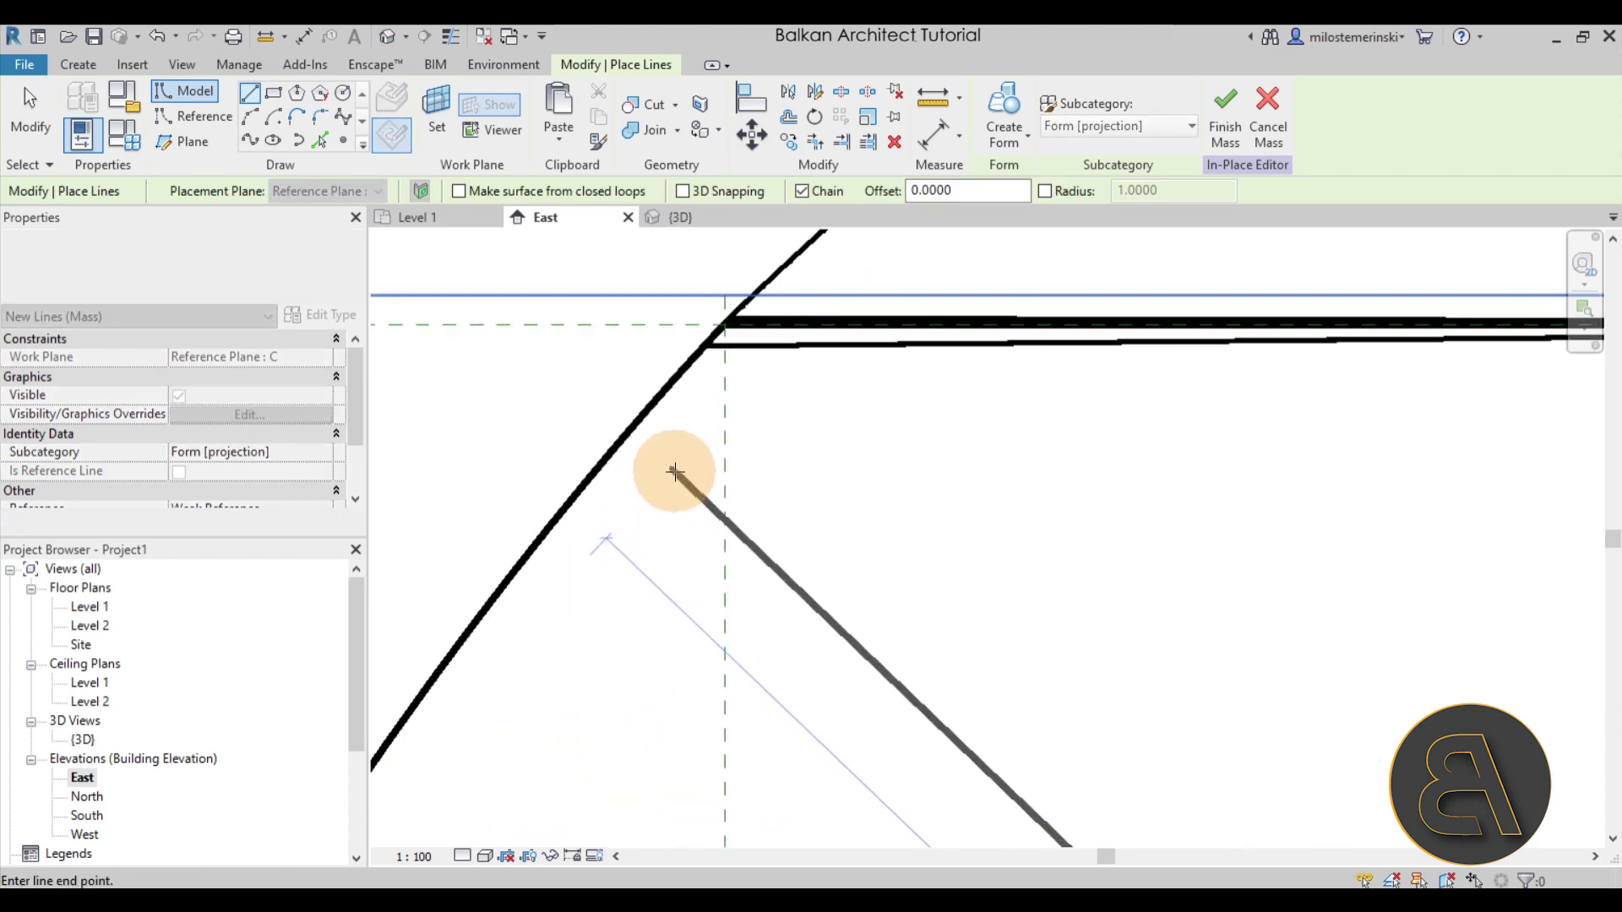
left_click(731, 303)
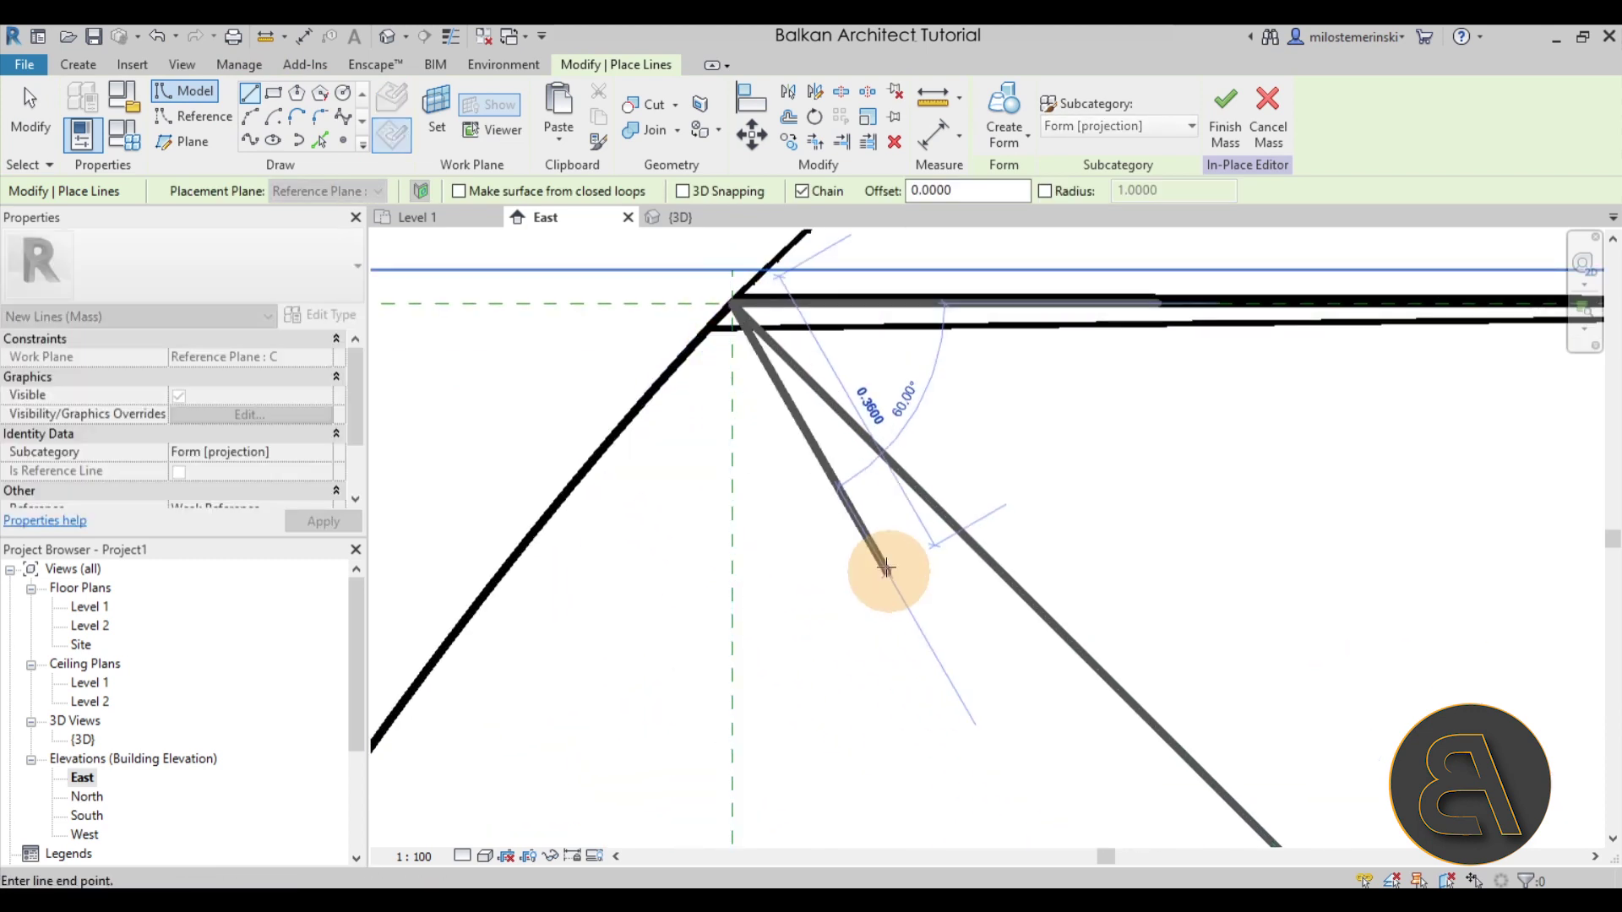
scroll(887, 568, "down", 5)
key("Escape")
key("Escape")
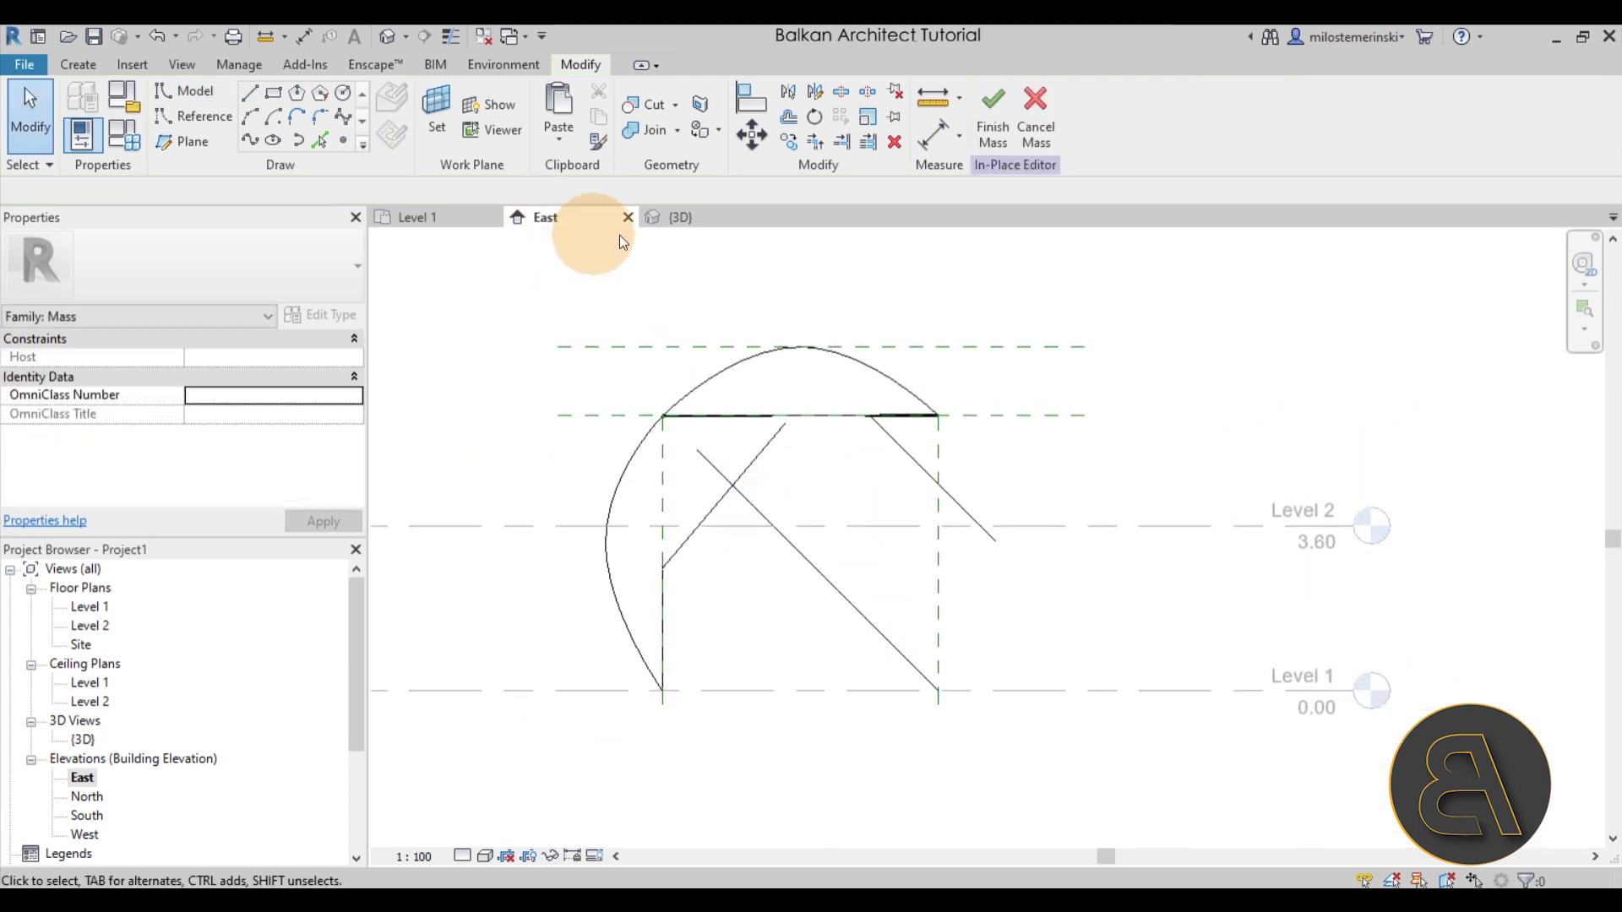
Step: Make a copy of the whole transition form in the East elevation, rotated 90° clockwise about the diagonal line's midpoint
left_click(675, 218)
middle_click_drag(979, 522, 919, 559, "shift")
left_click(1074, 453)
key("Escape")
left_click(995, 438)
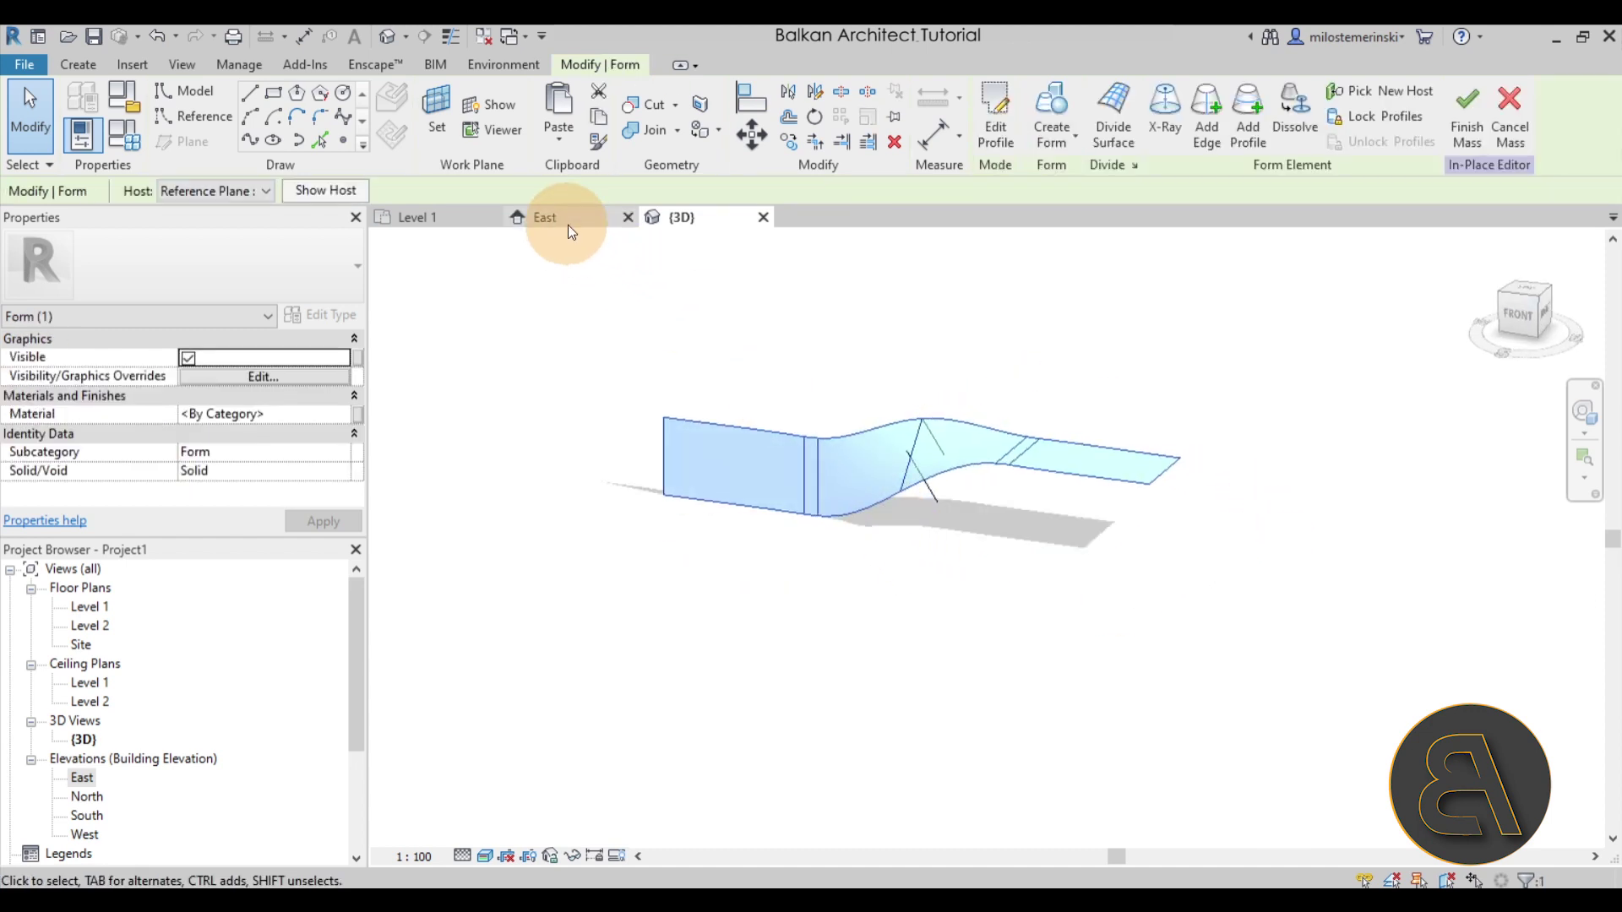
left_click(1031, 504)
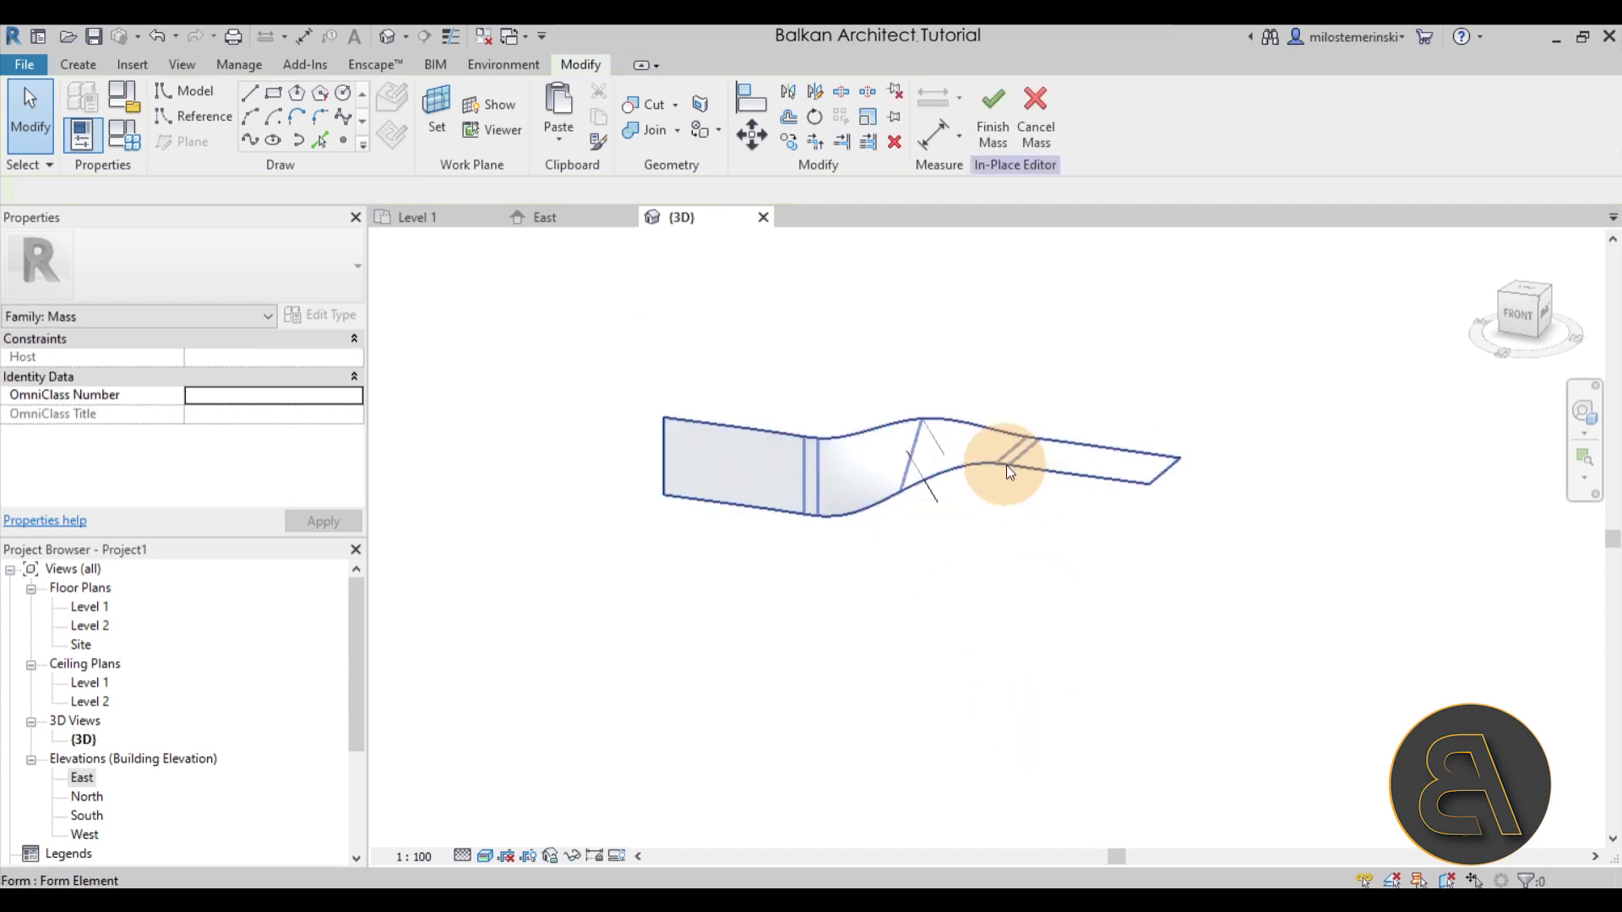
left_click(1000, 473)
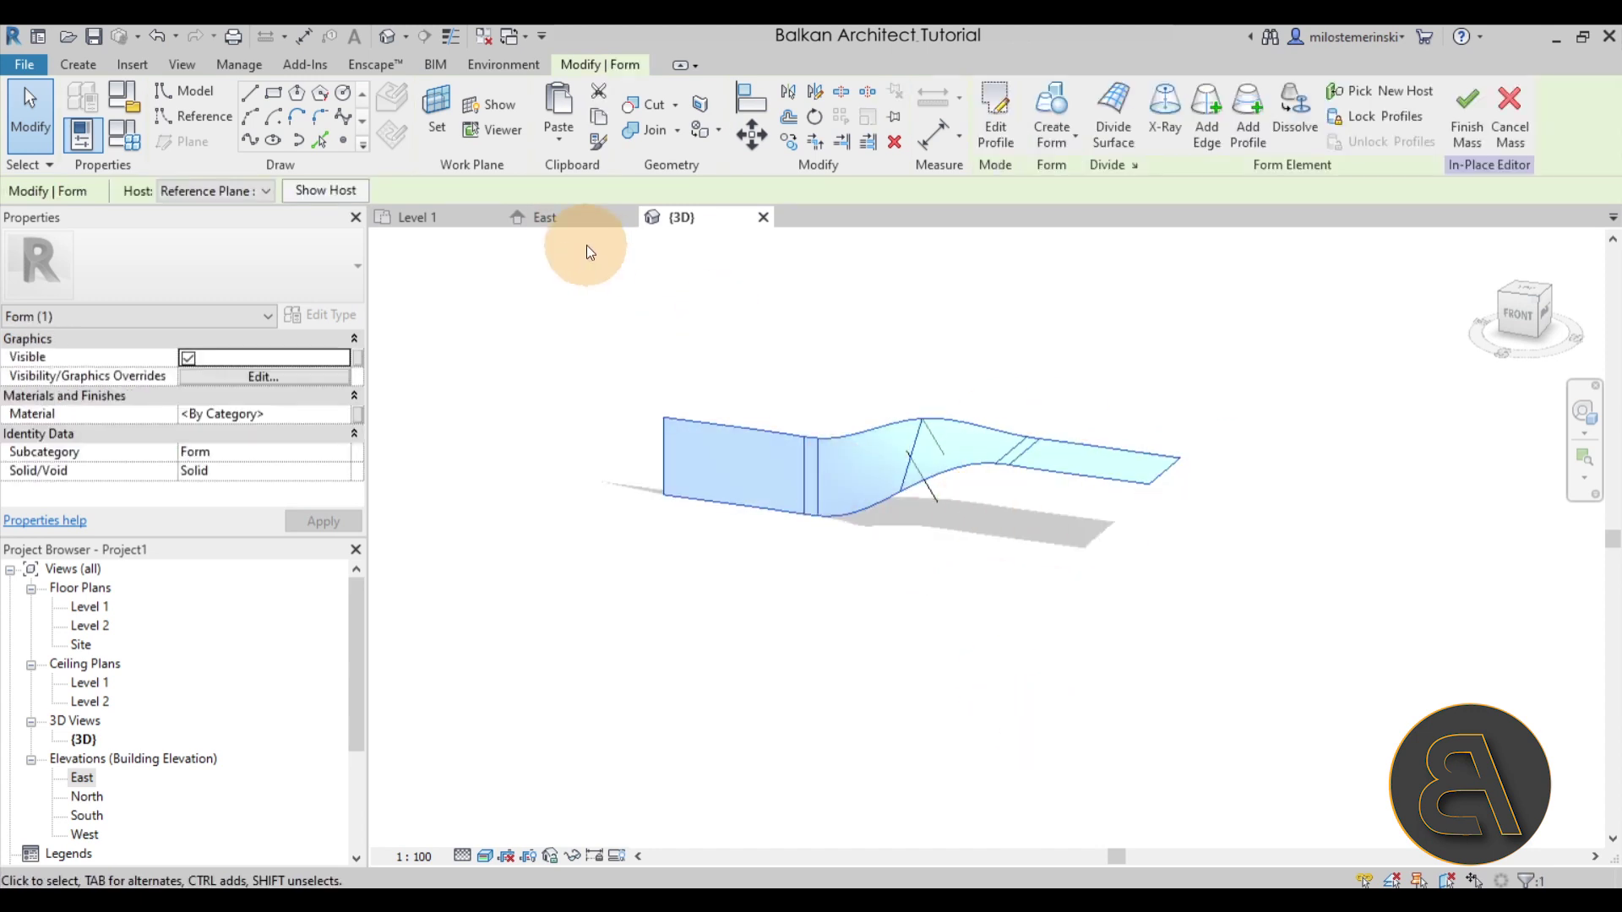
left_click(560, 222)
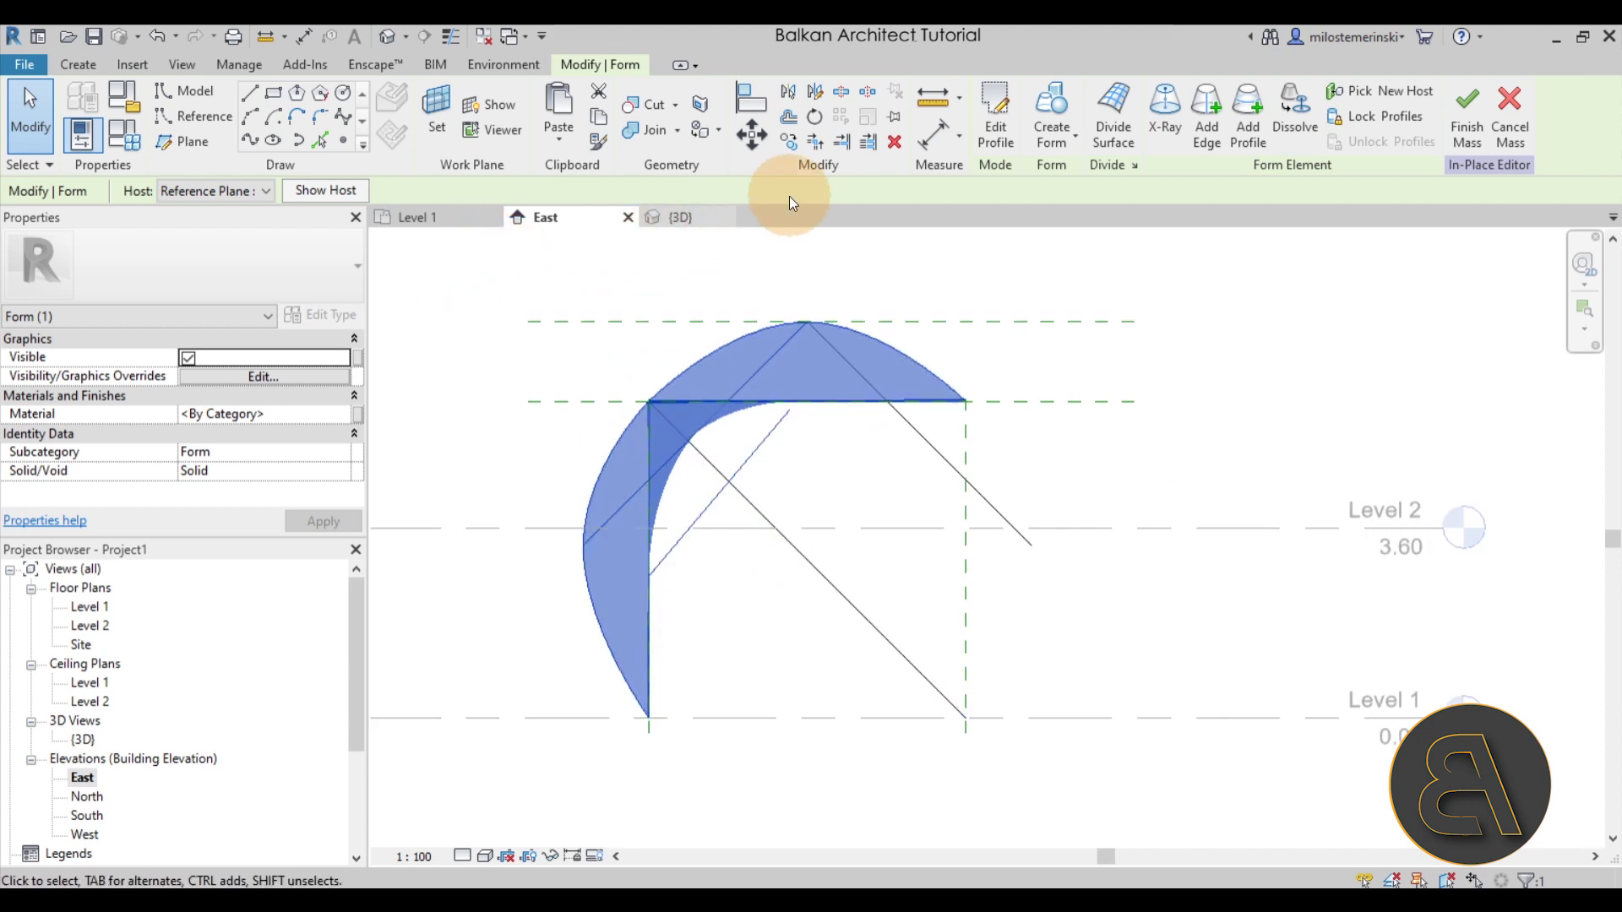
left_click(814, 116)
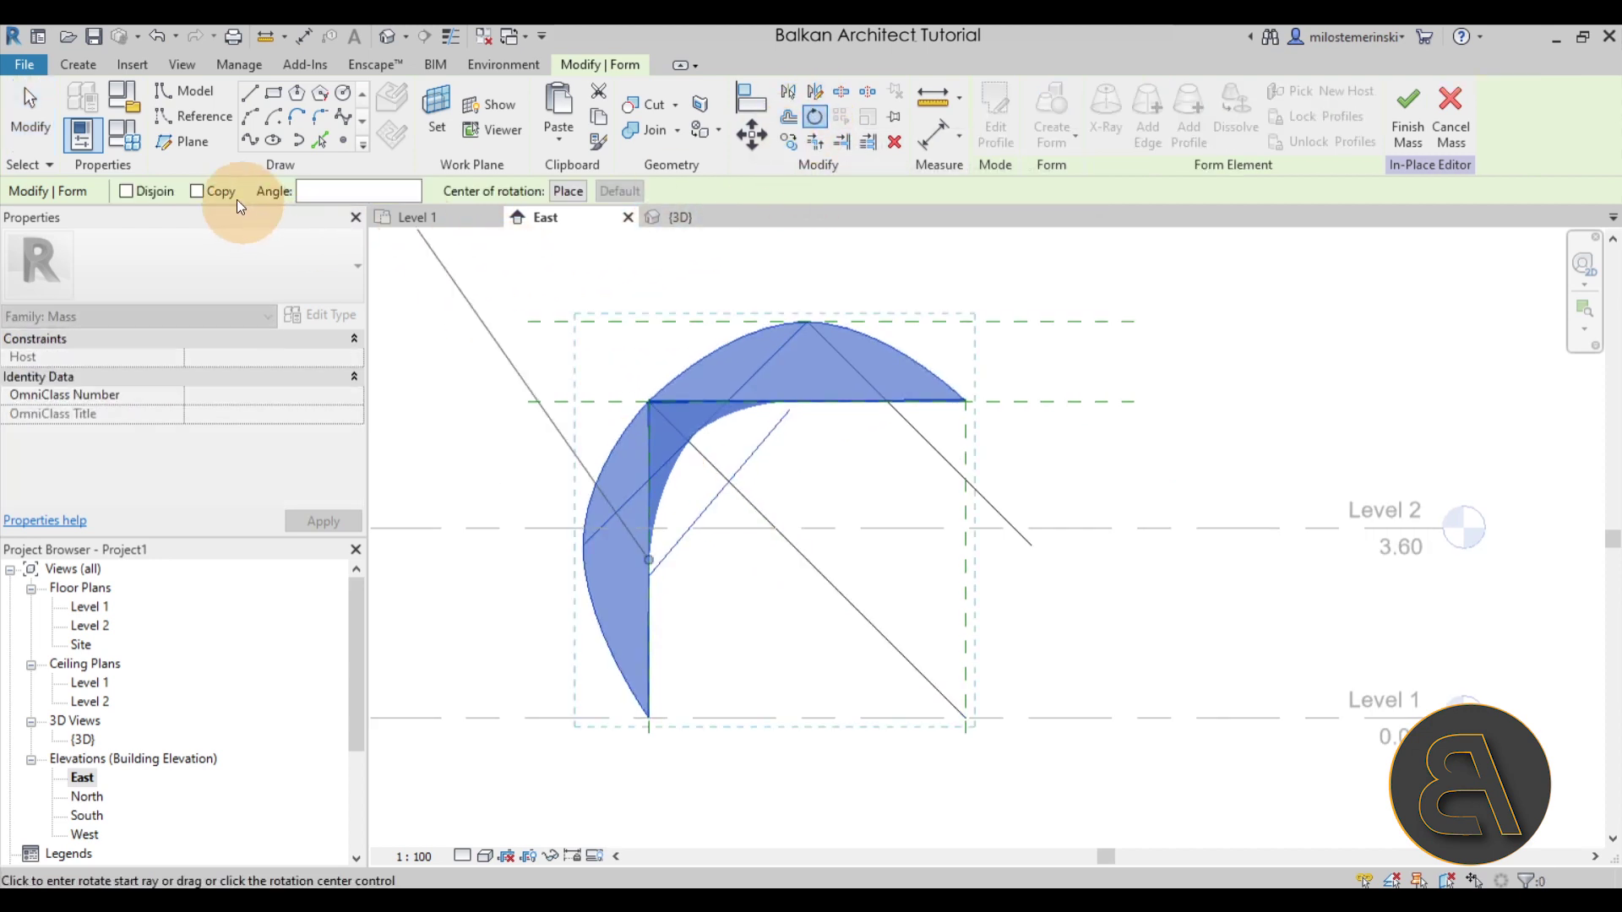
left_click(223, 191)
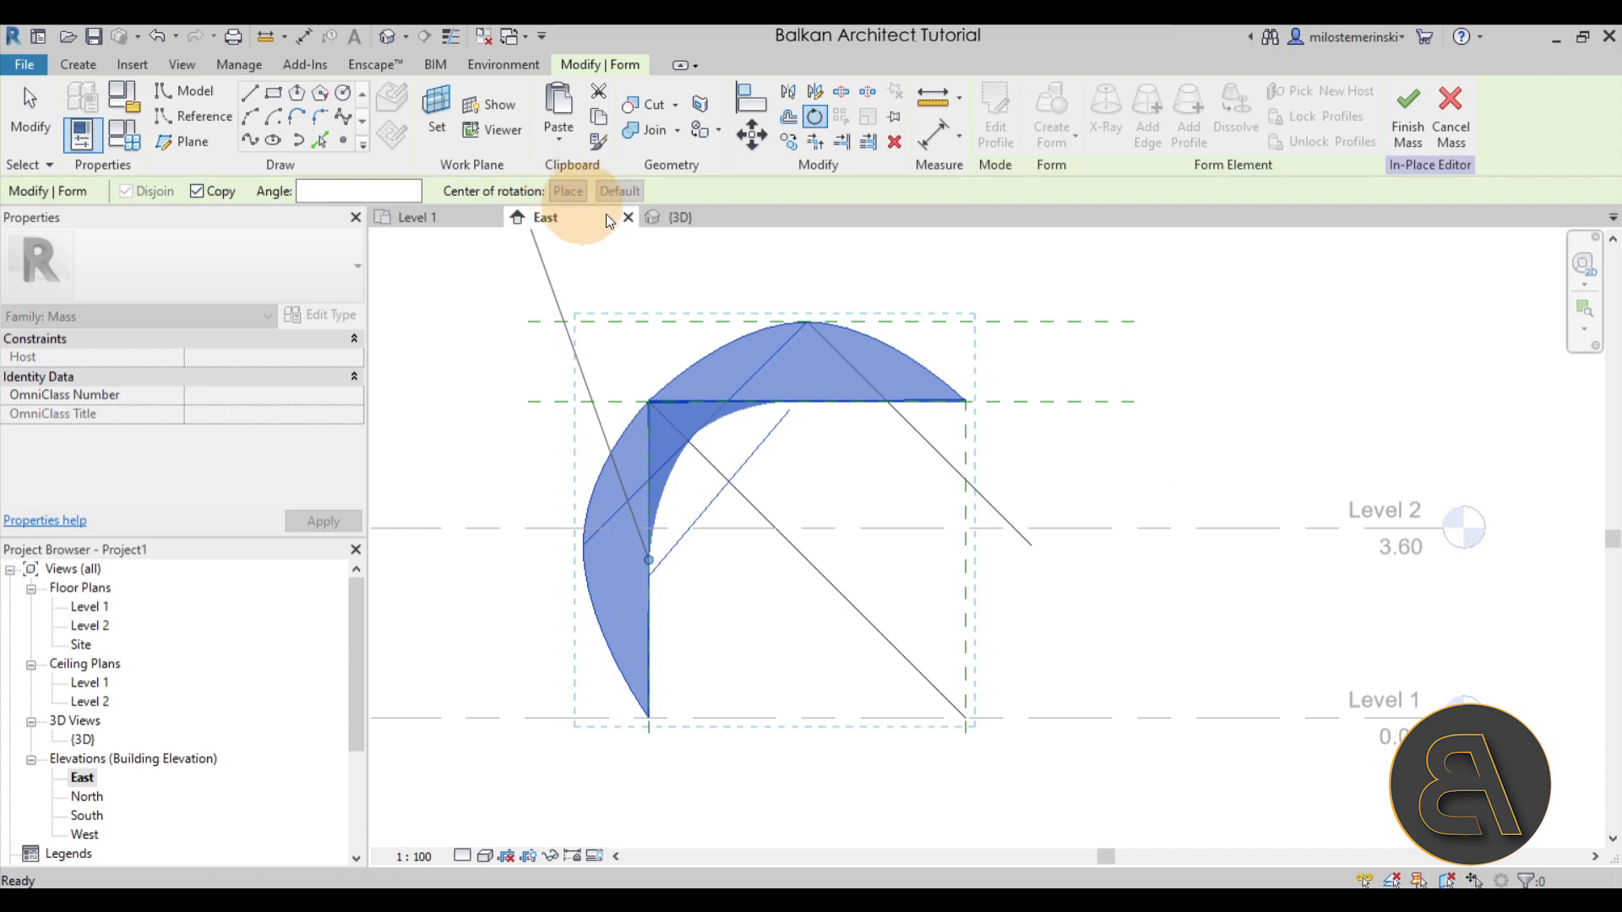
left_click(809, 562)
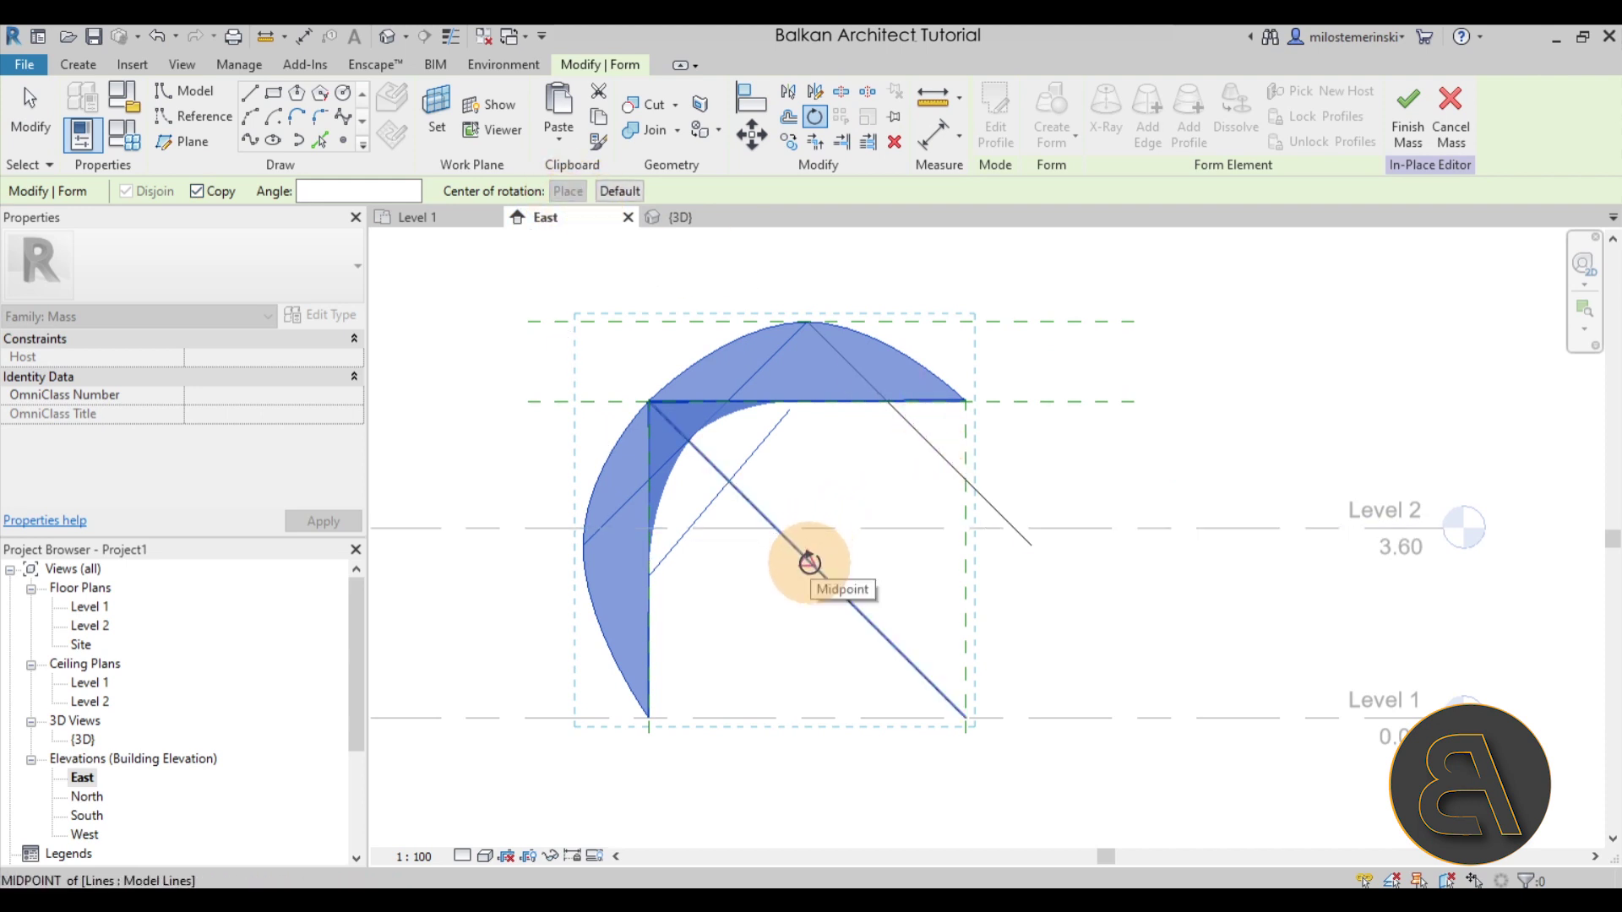
left_click(810, 562)
scroll(807, 566, "down", 3)
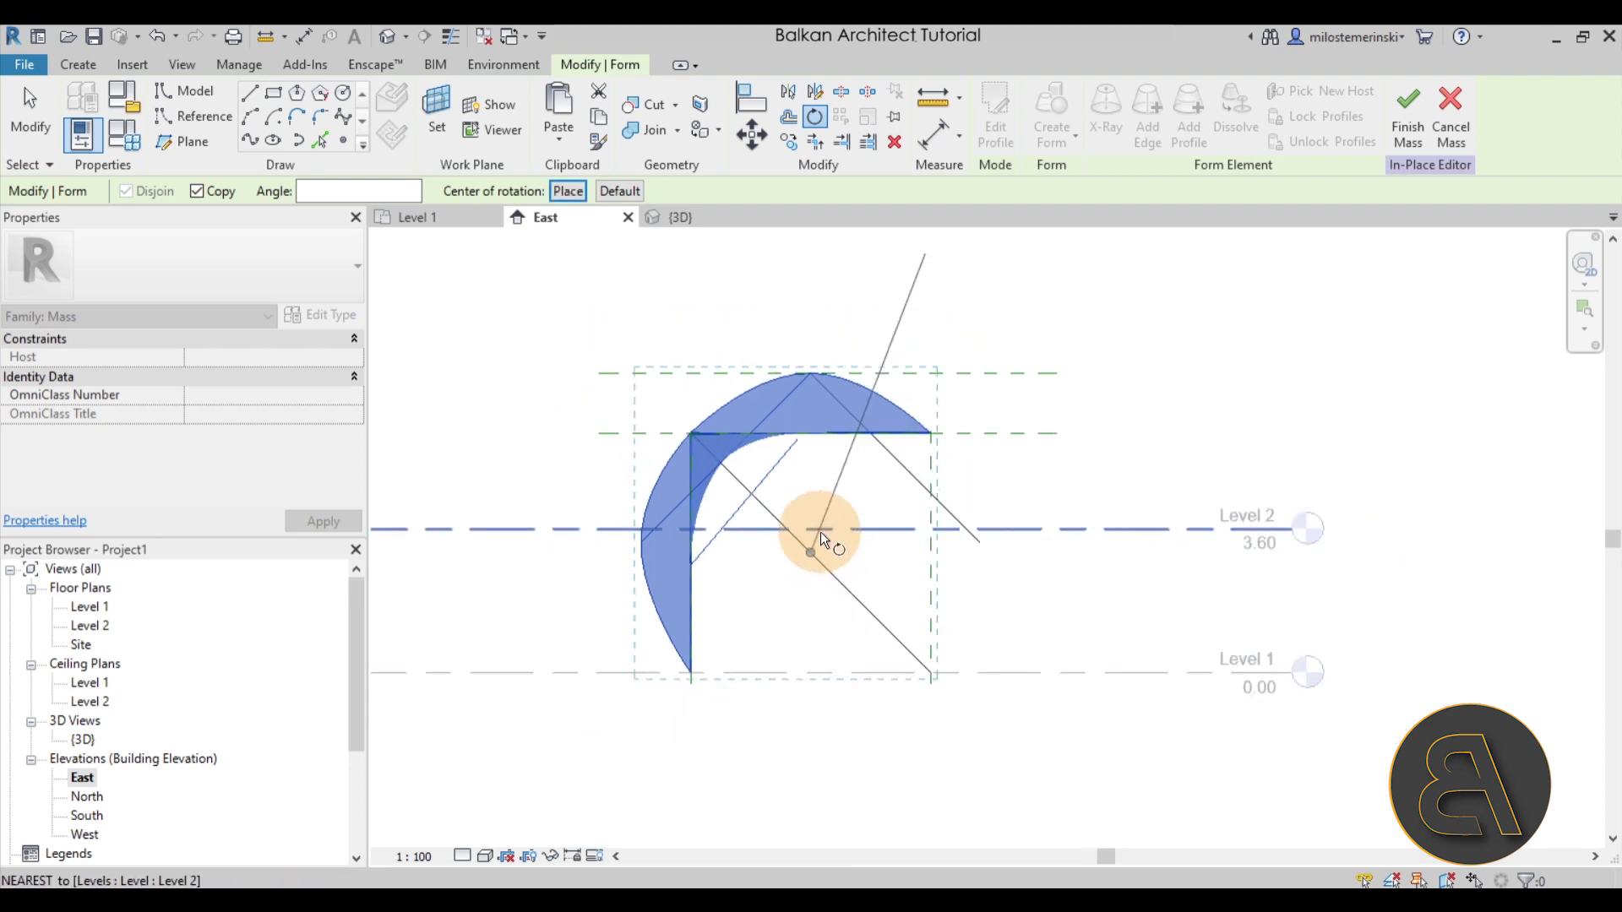
left_click(819, 291)
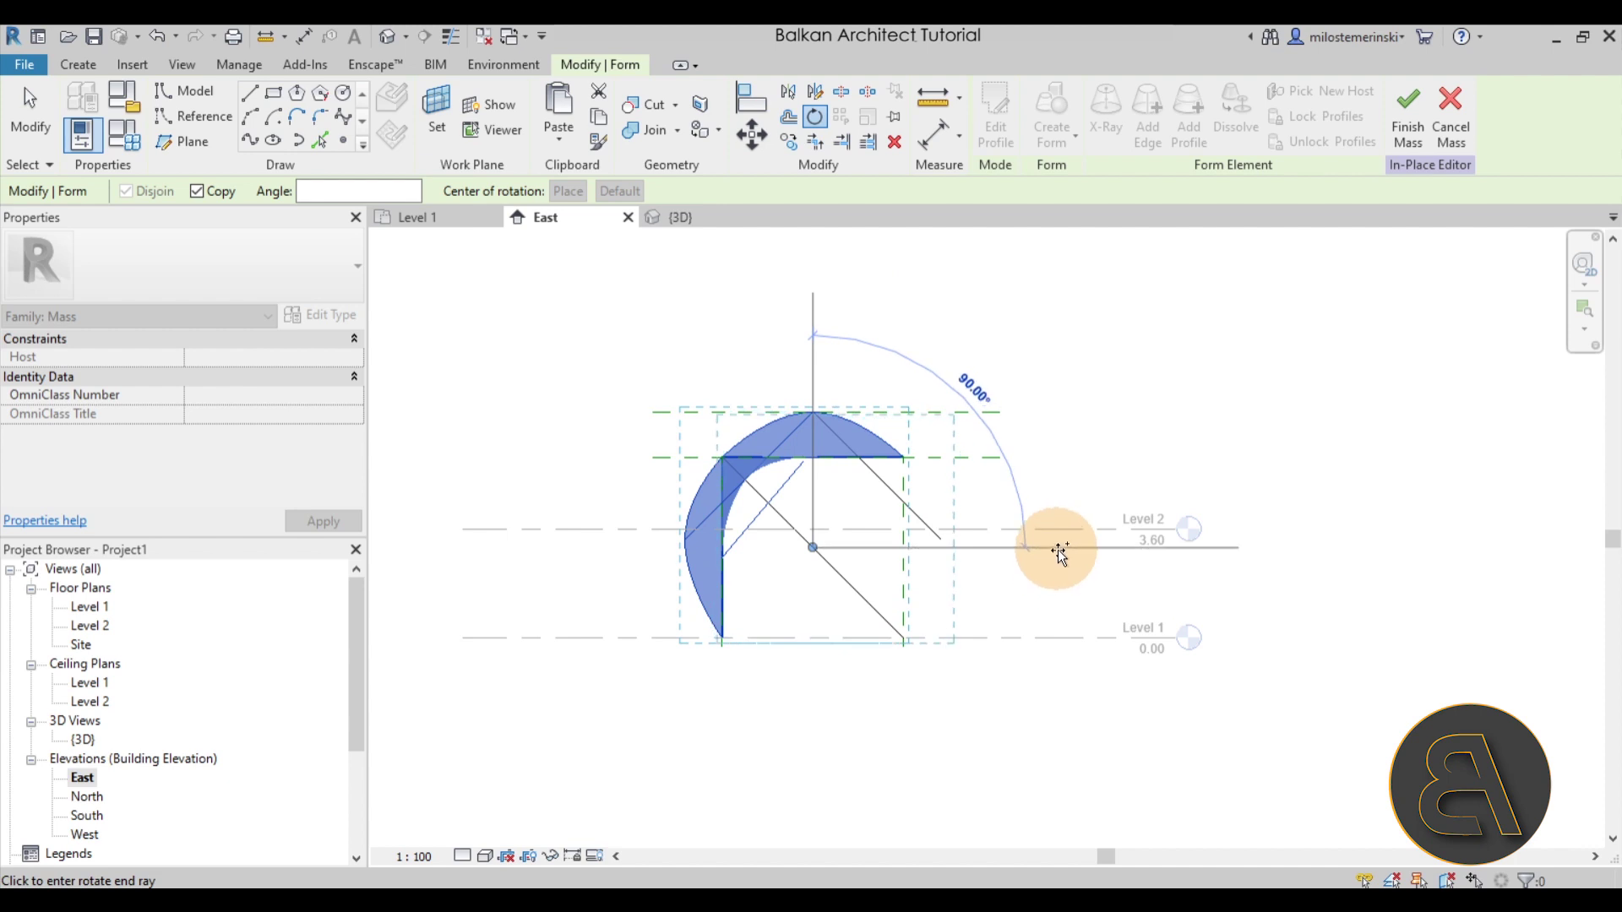
left_click(1008, 606)
left_click(1047, 611)
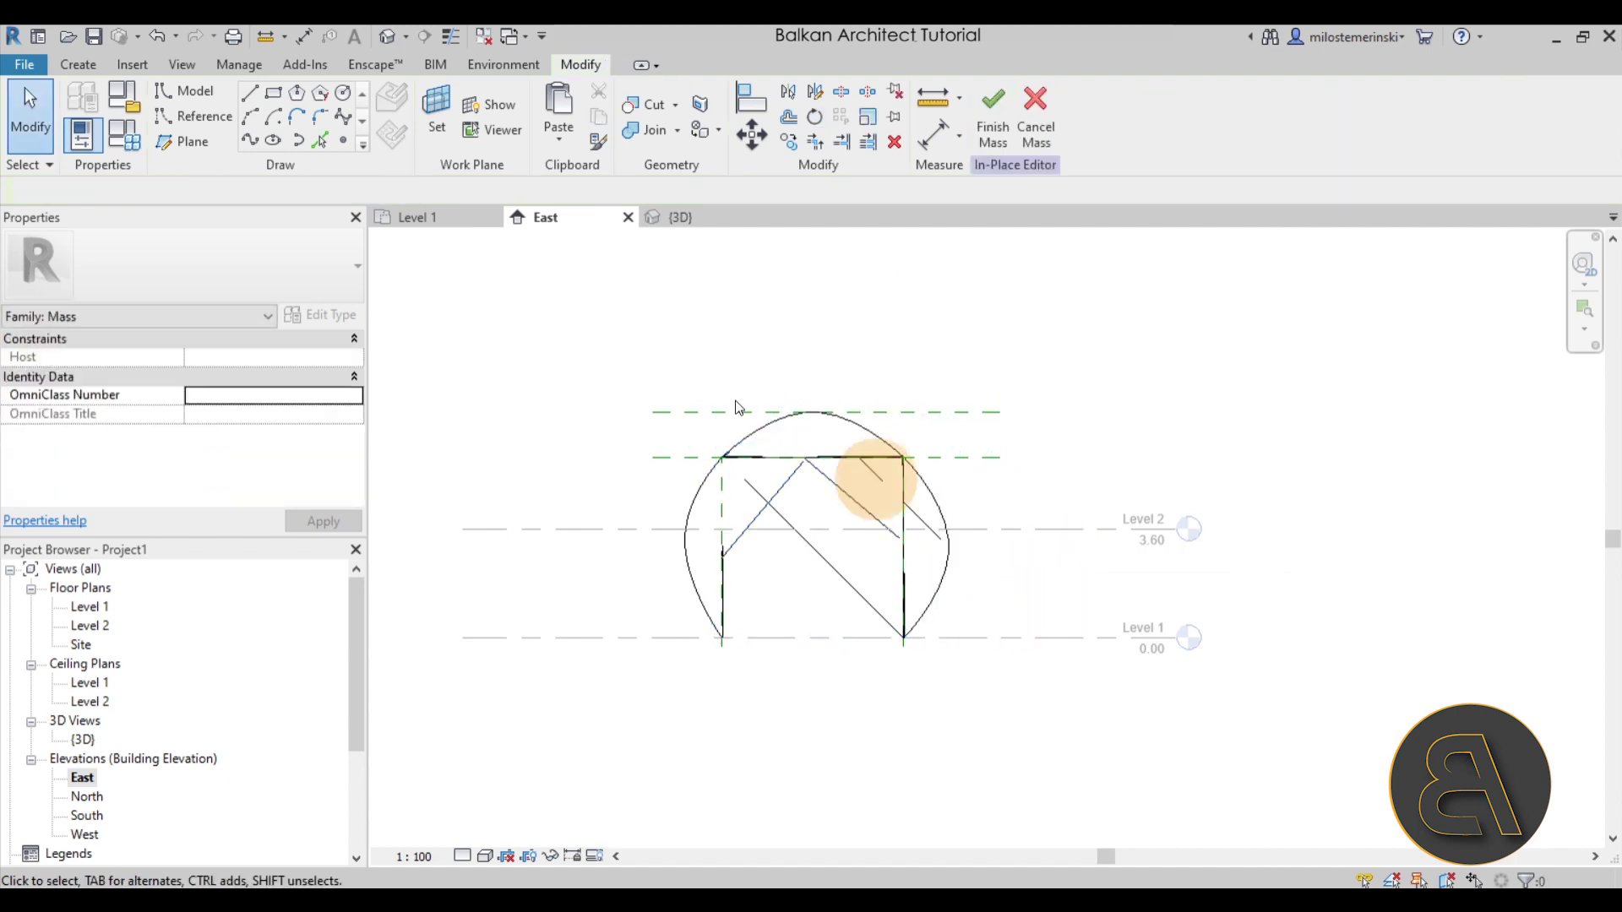
Step: In the 3D view, move the upper vertex of the original form's middle profile up to meet the rotated copy's edge
left_click(683, 223)
middle_click_drag(1086, 579, 911, 454, "shift")
scroll(912, 454, "up", 5)
middle_click_drag(981, 536, 1195, 656, "shift")
scroll(1023, 507, "up", 2)
left_click(1021, 522)
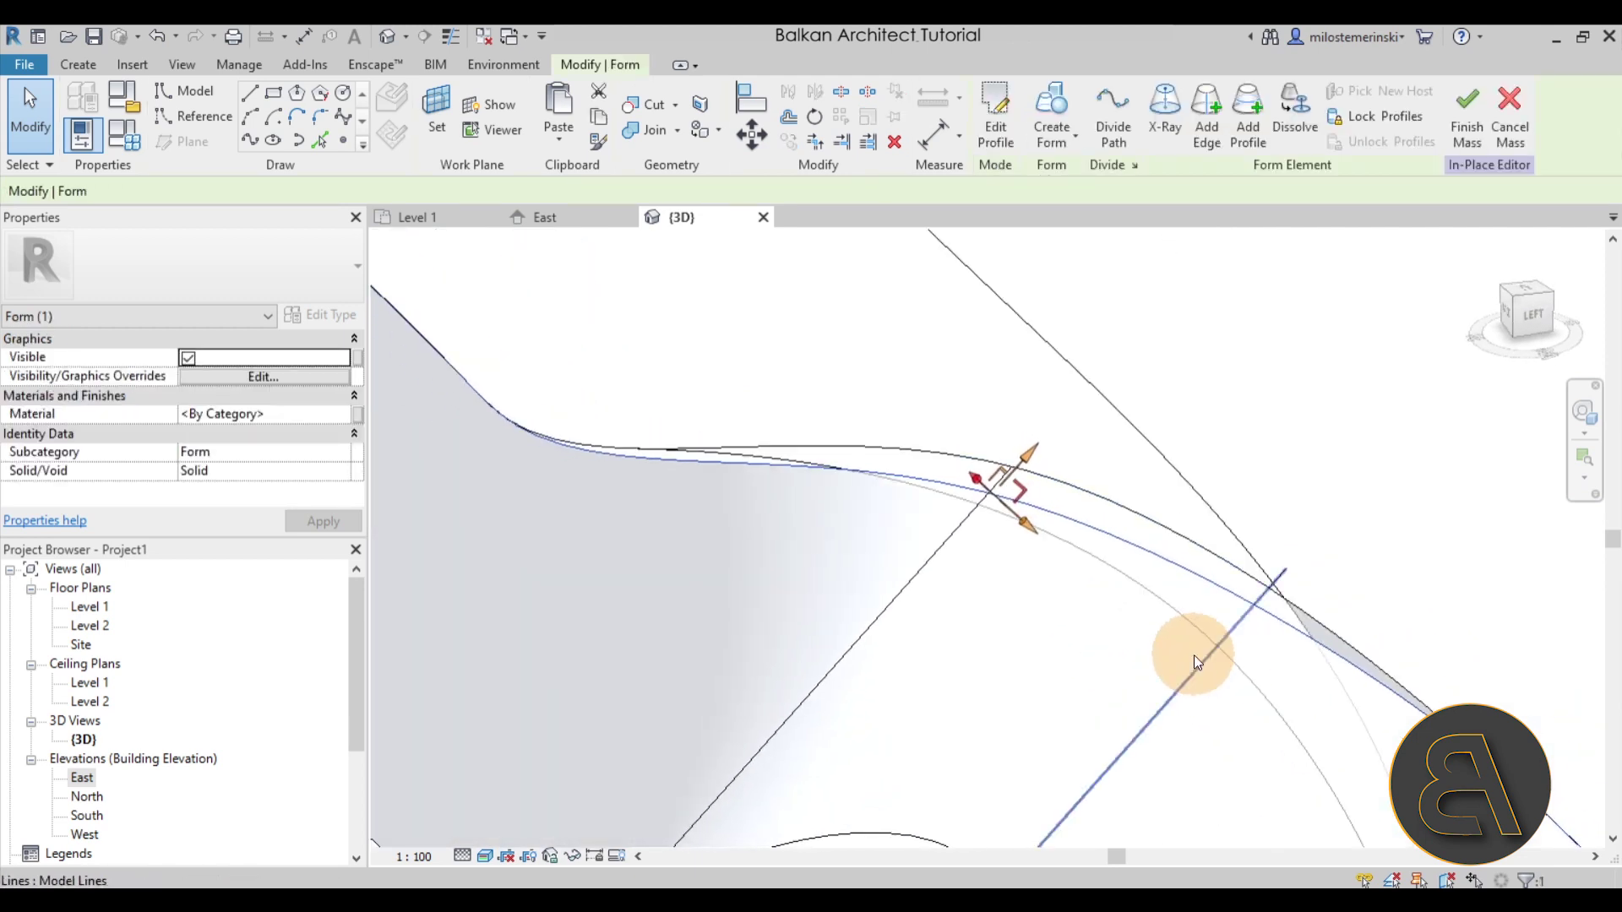
left_click(1348, 434)
left_click(987, 494)
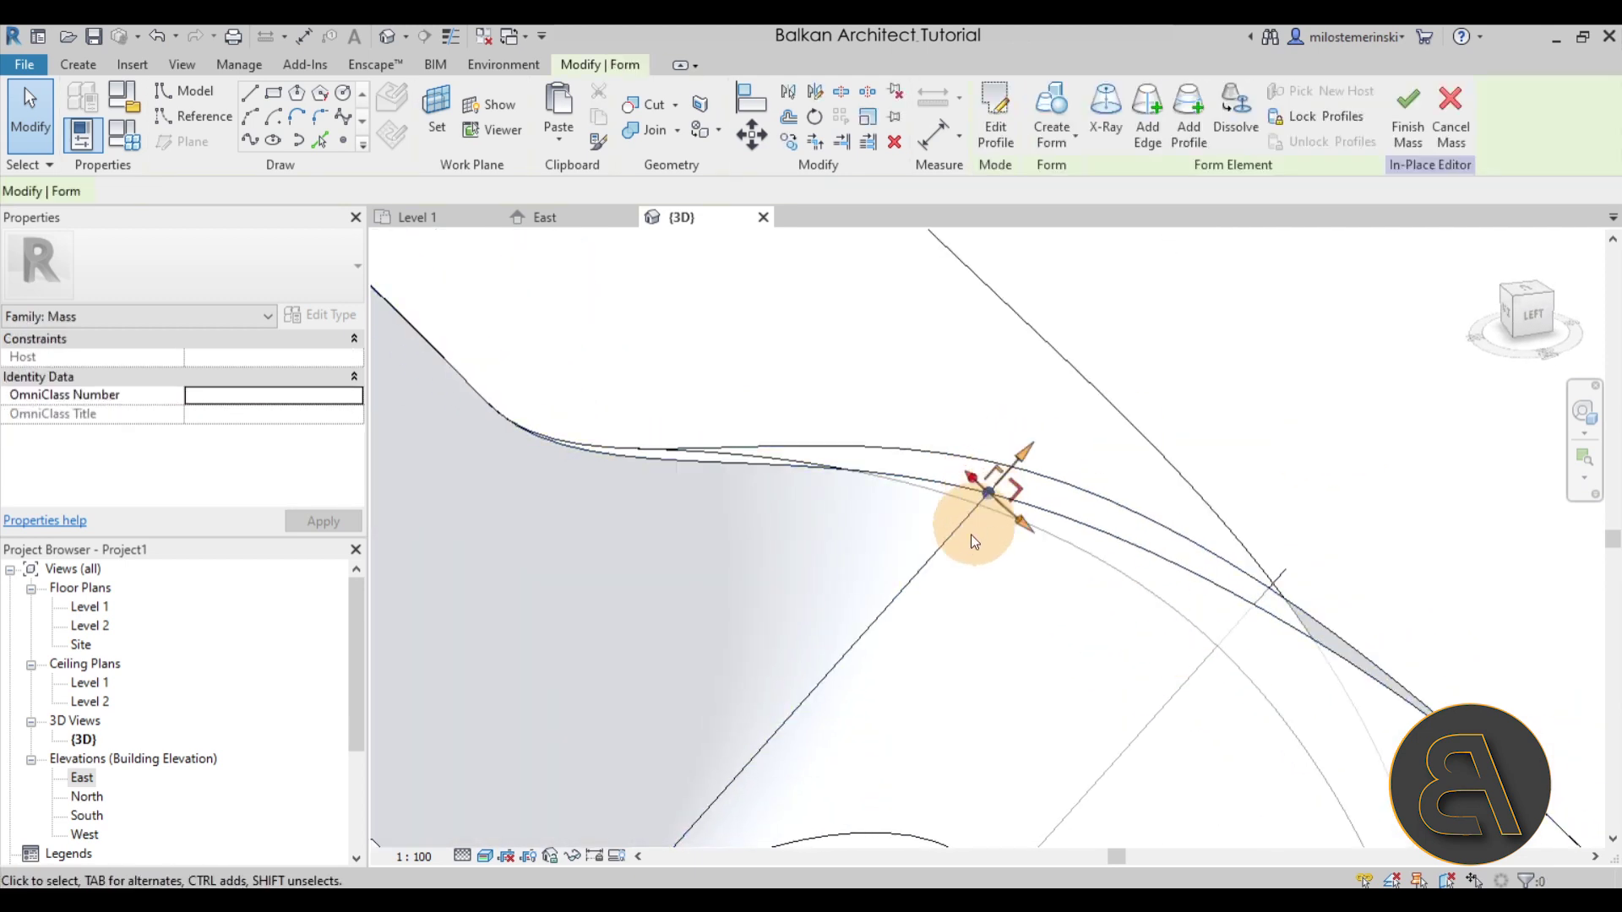
scroll(974, 541, "up", 3)
key("Escape")
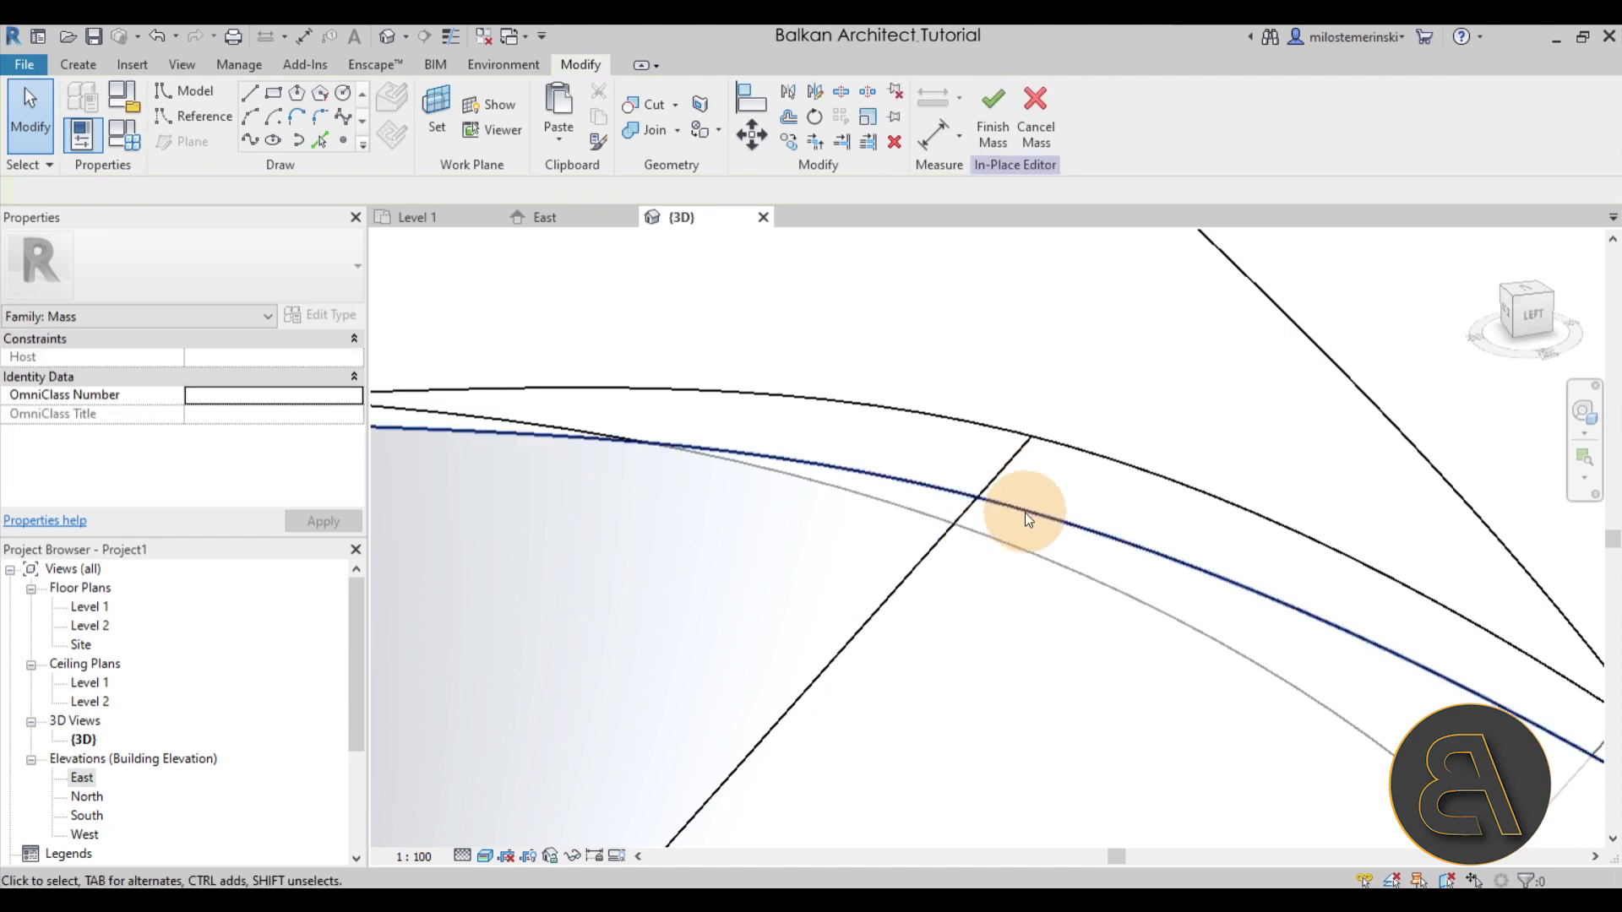
left_click(975, 497)
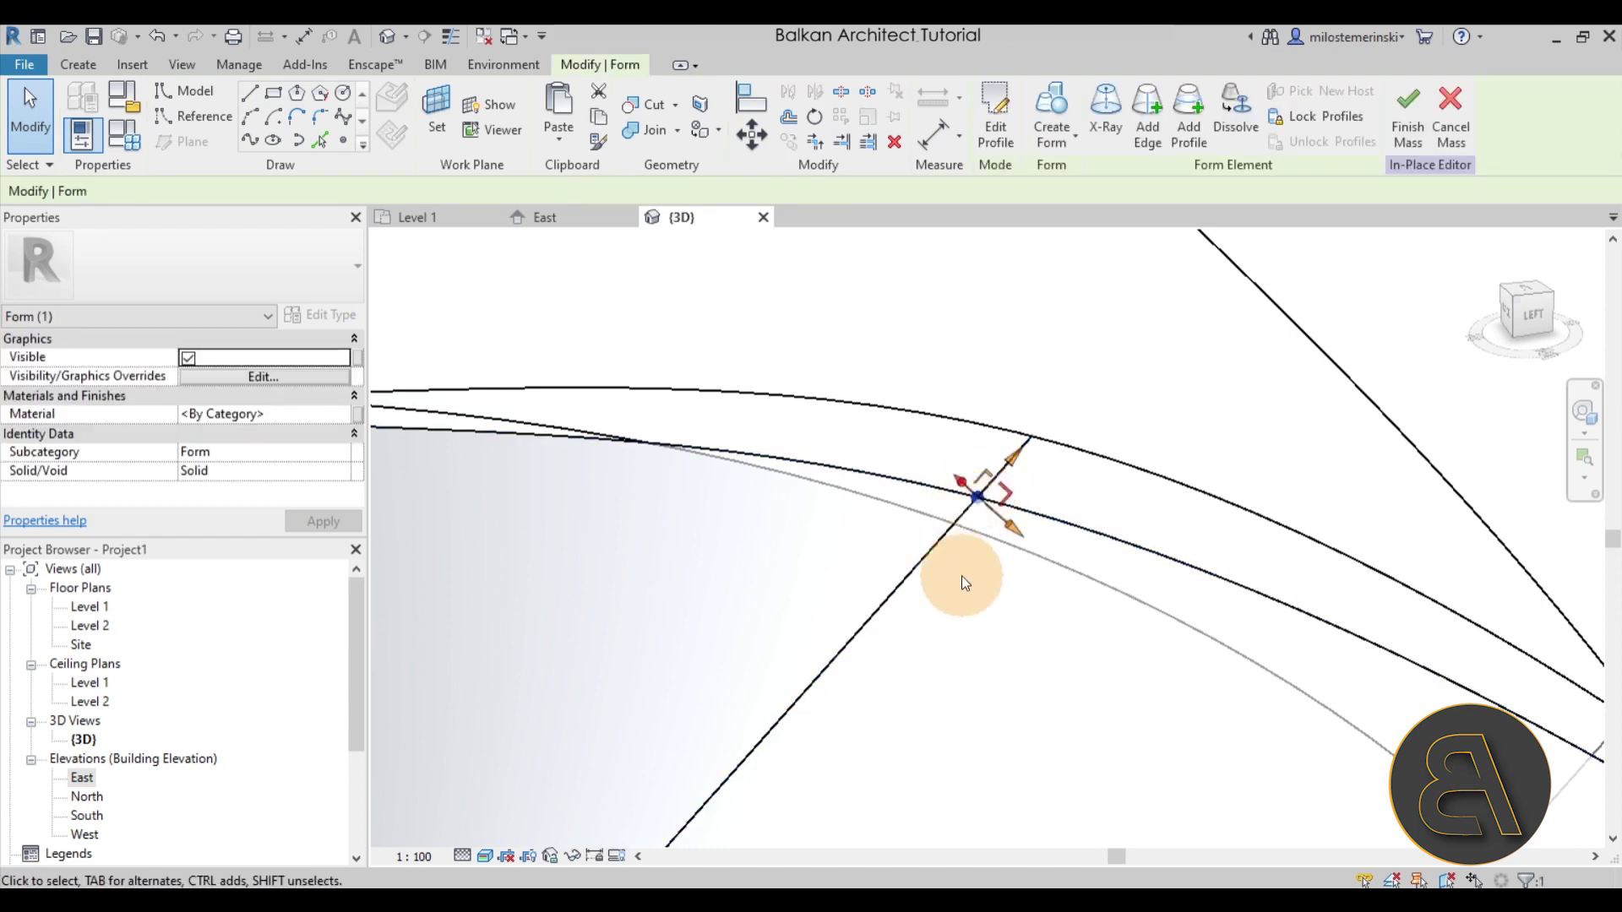
left_click_drag(1007, 468, 1133, 388)
middle_click_drag(1134, 388, 1009, 630, "shift")
left_click(955, 610)
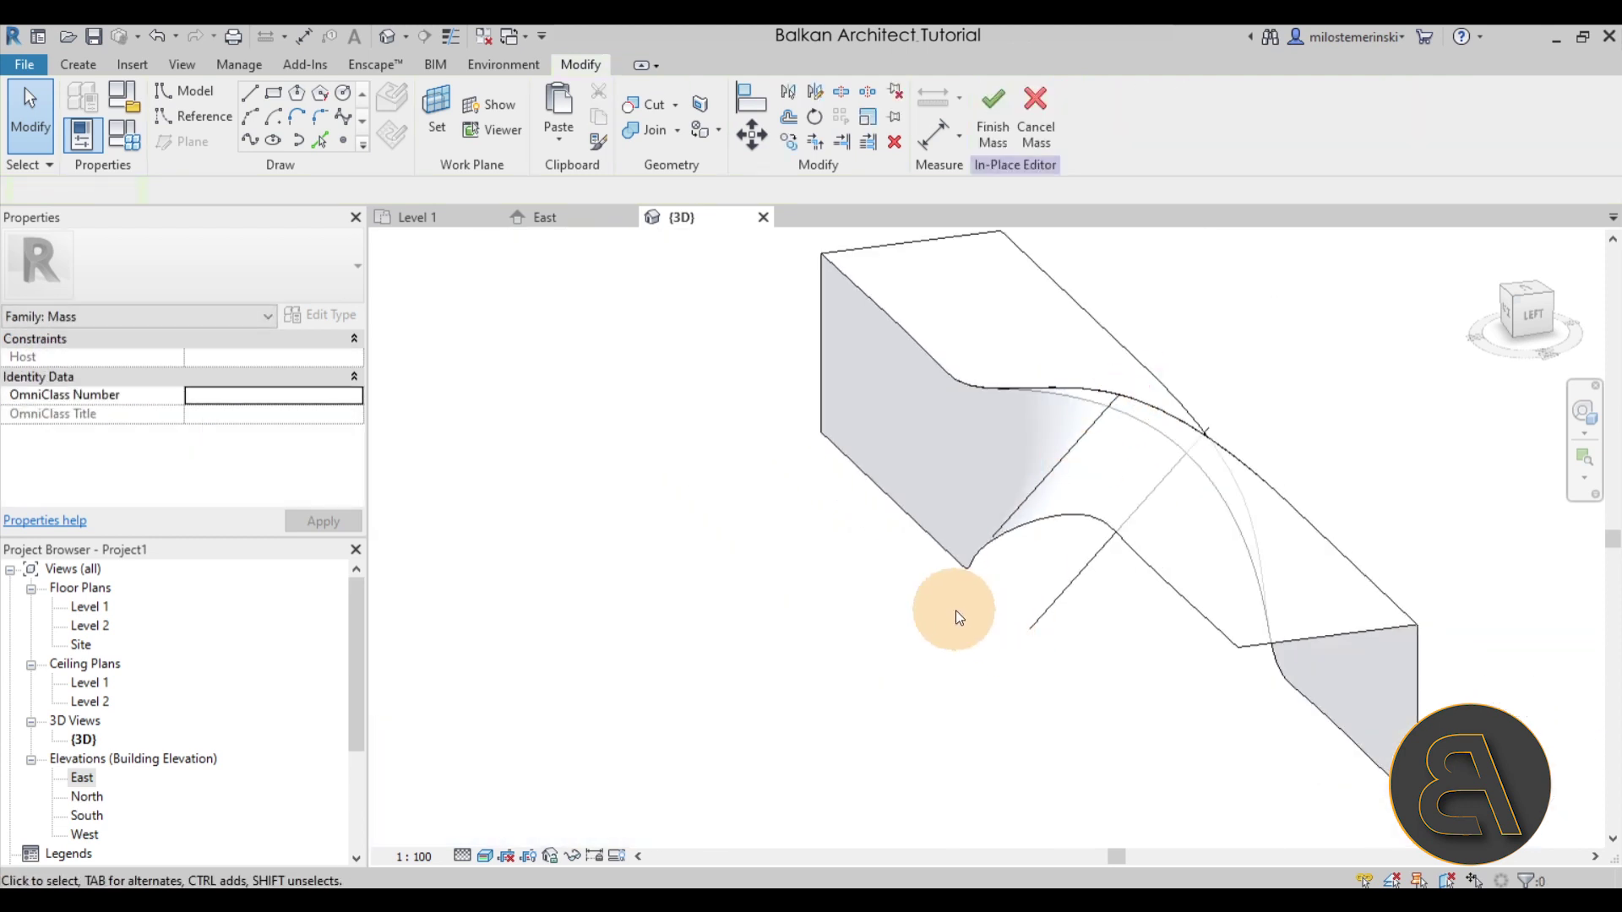
Step: Move the lower vertex of the original form's middle profile up to the lower end of the sloped line
scroll(1014, 642, "up", 5)
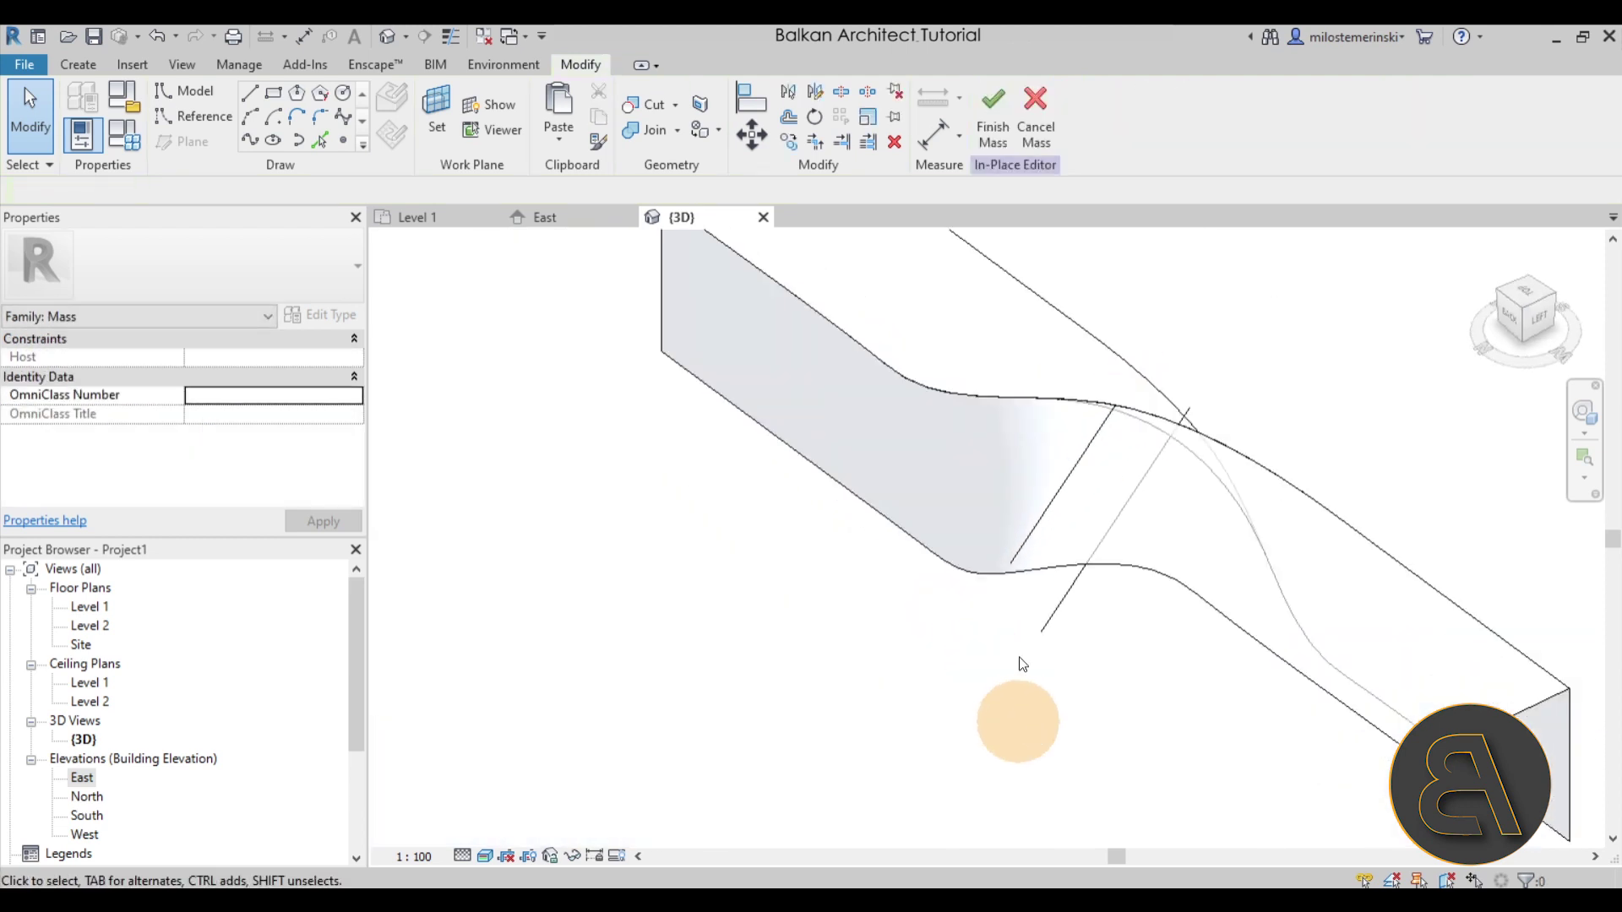
left_click(993, 564)
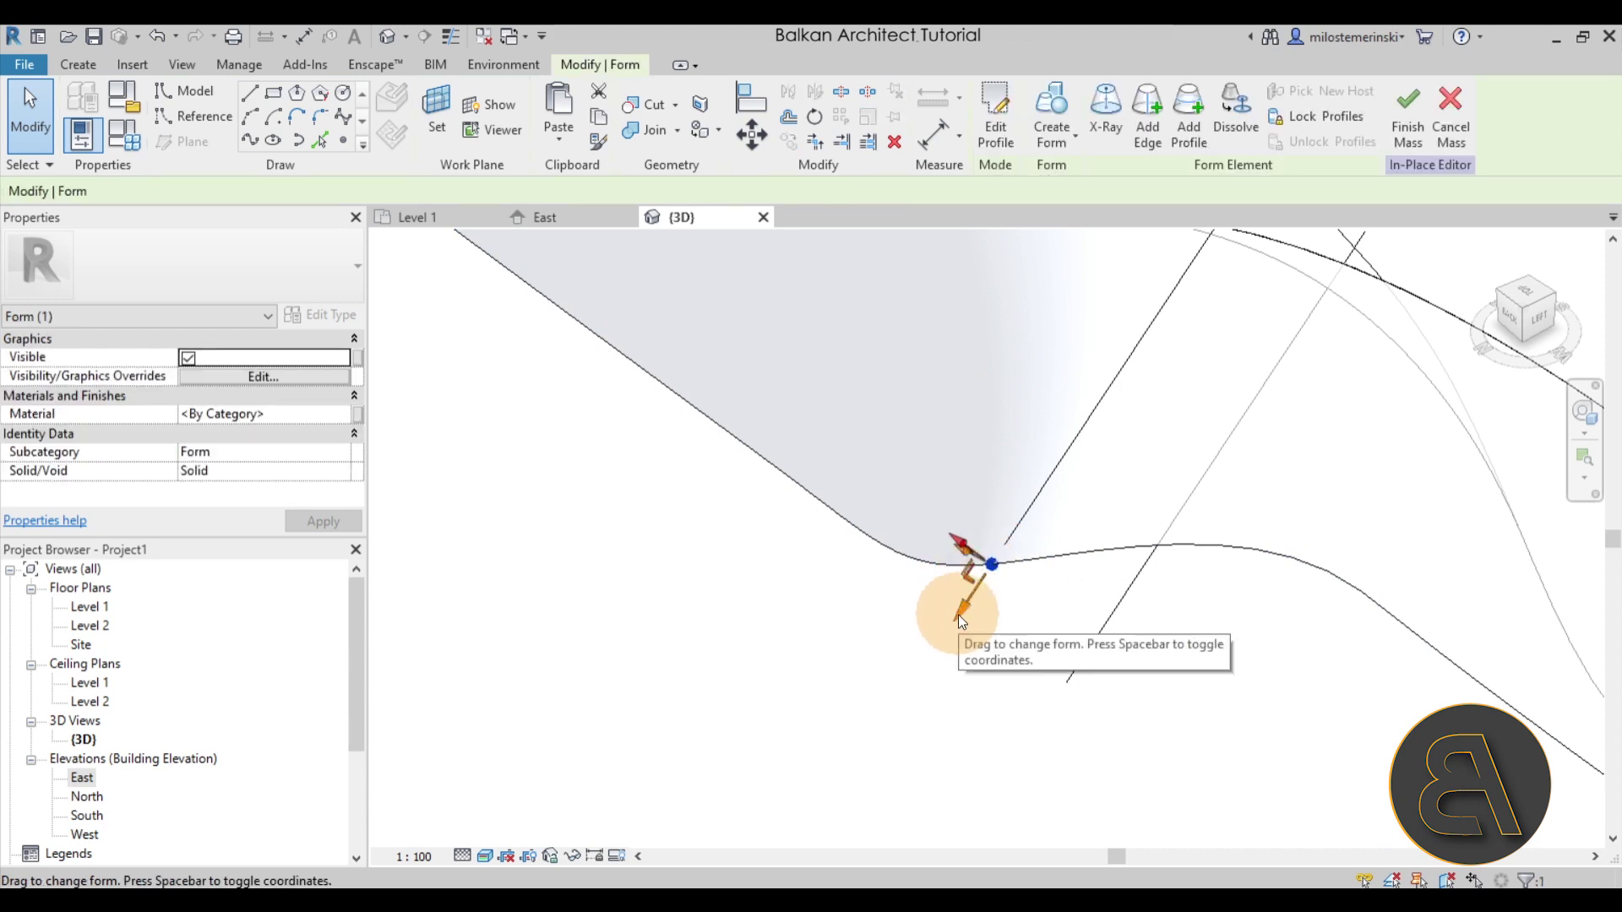
left_click_drag(967, 597, 968, 598)
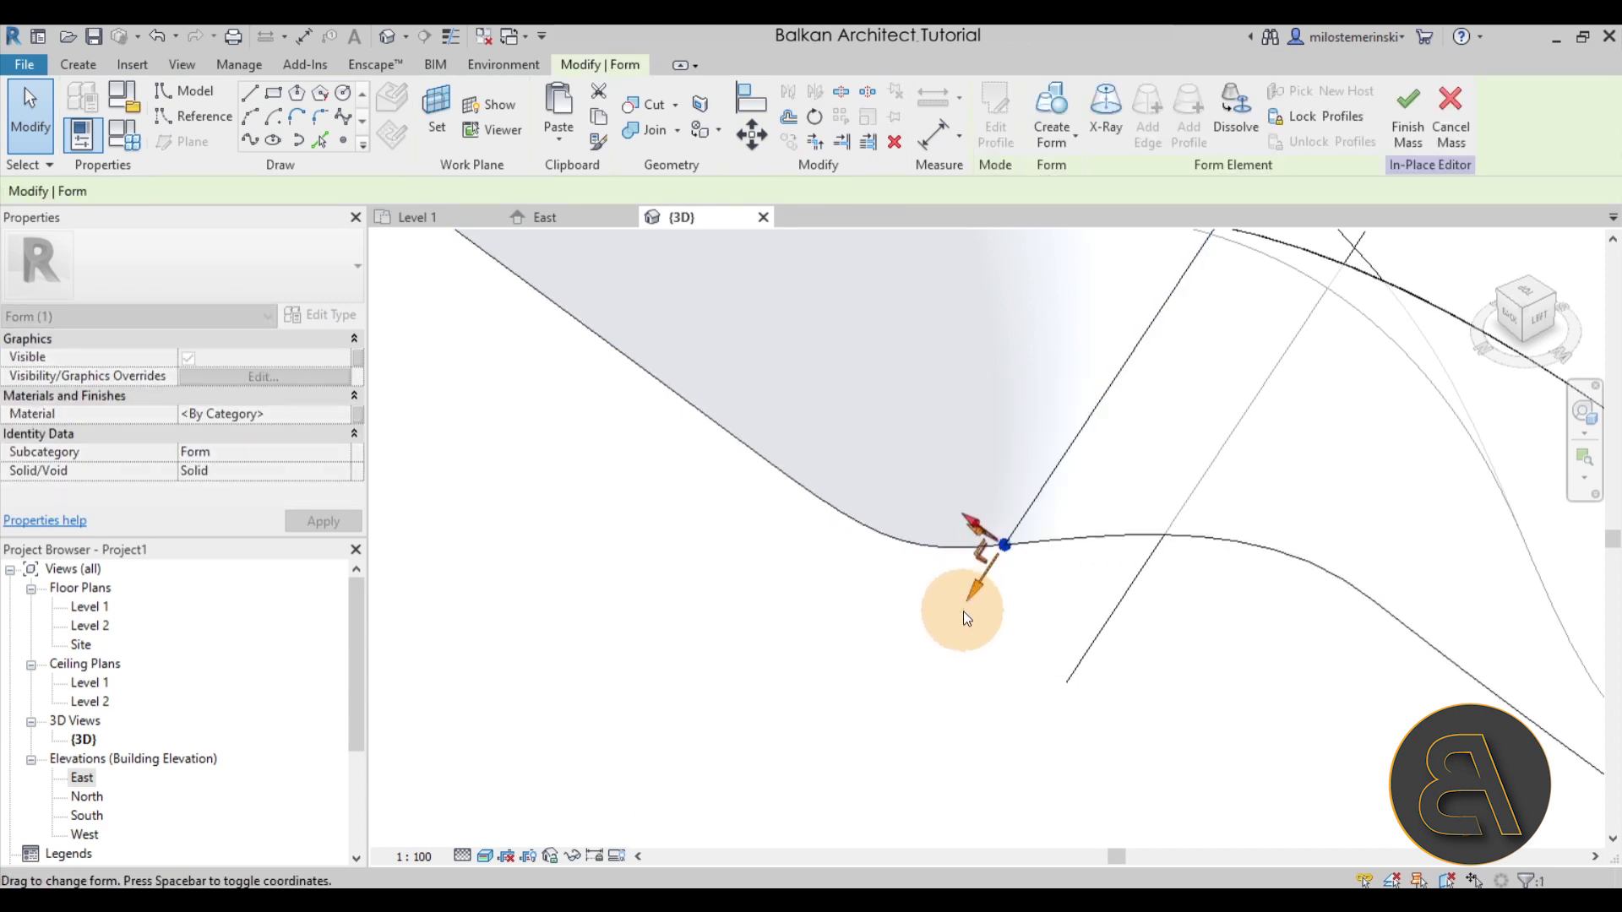
left_click(909, 611)
scroll(909, 612, "down", 5)
middle_click_drag(889, 650, 940, 529, "shift")
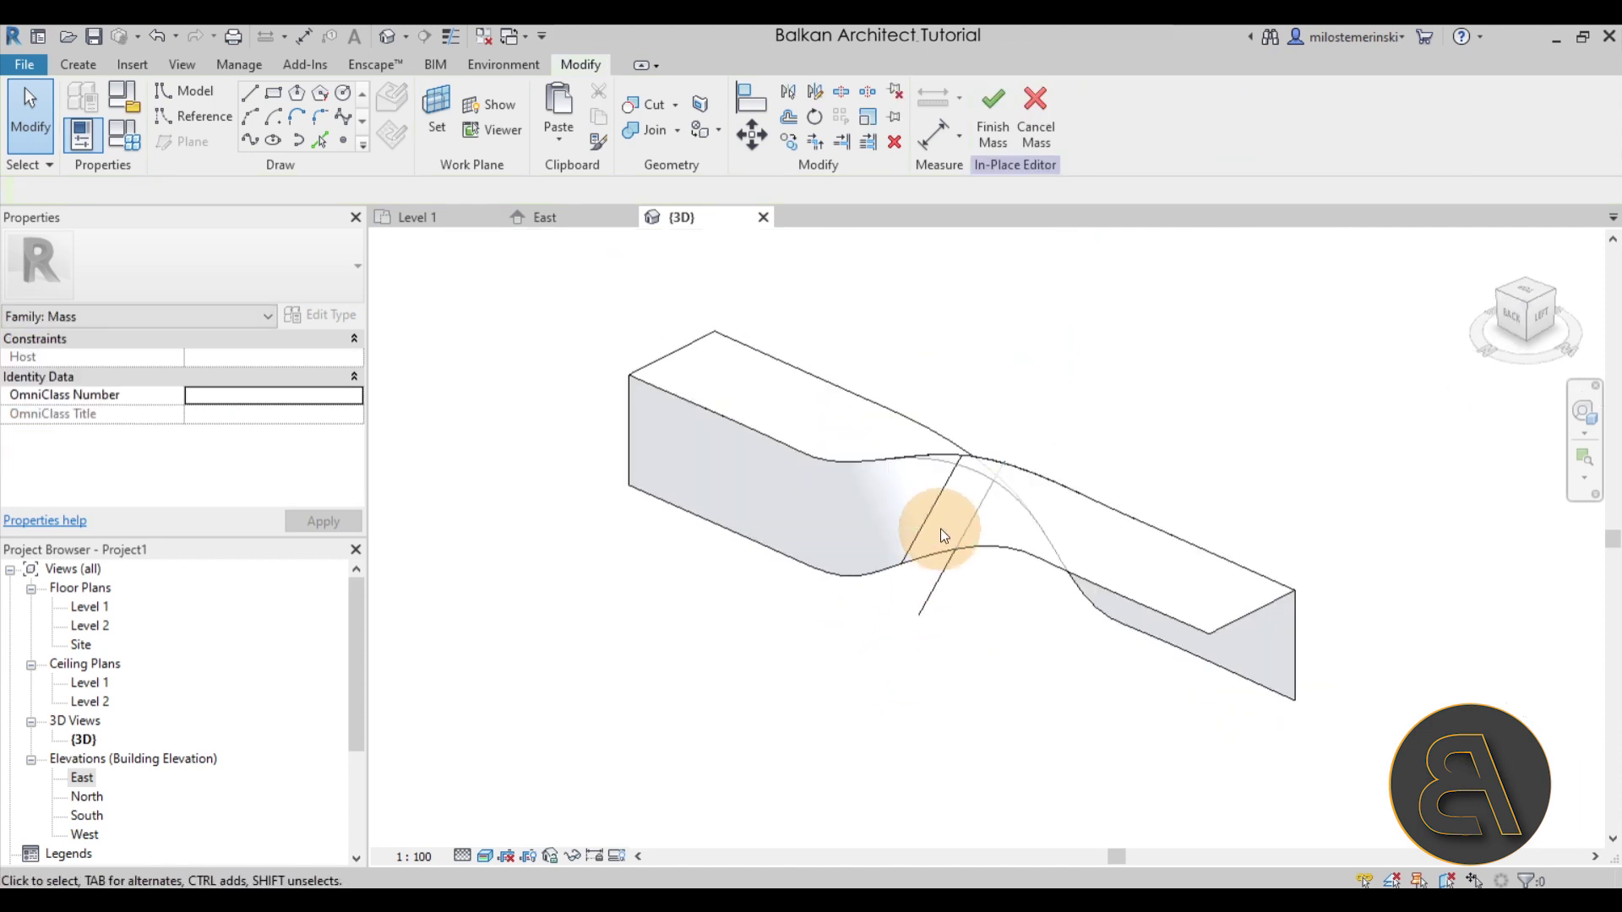
Step: Remove the leftover diagonal model line from the middle of the twisting form and finish the in-place mass
left_click(933, 519)
left_click(960, 646)
left_click(935, 596)
left_click(963, 676)
middle_click_drag(964, 676, 1014, 380, "shift")
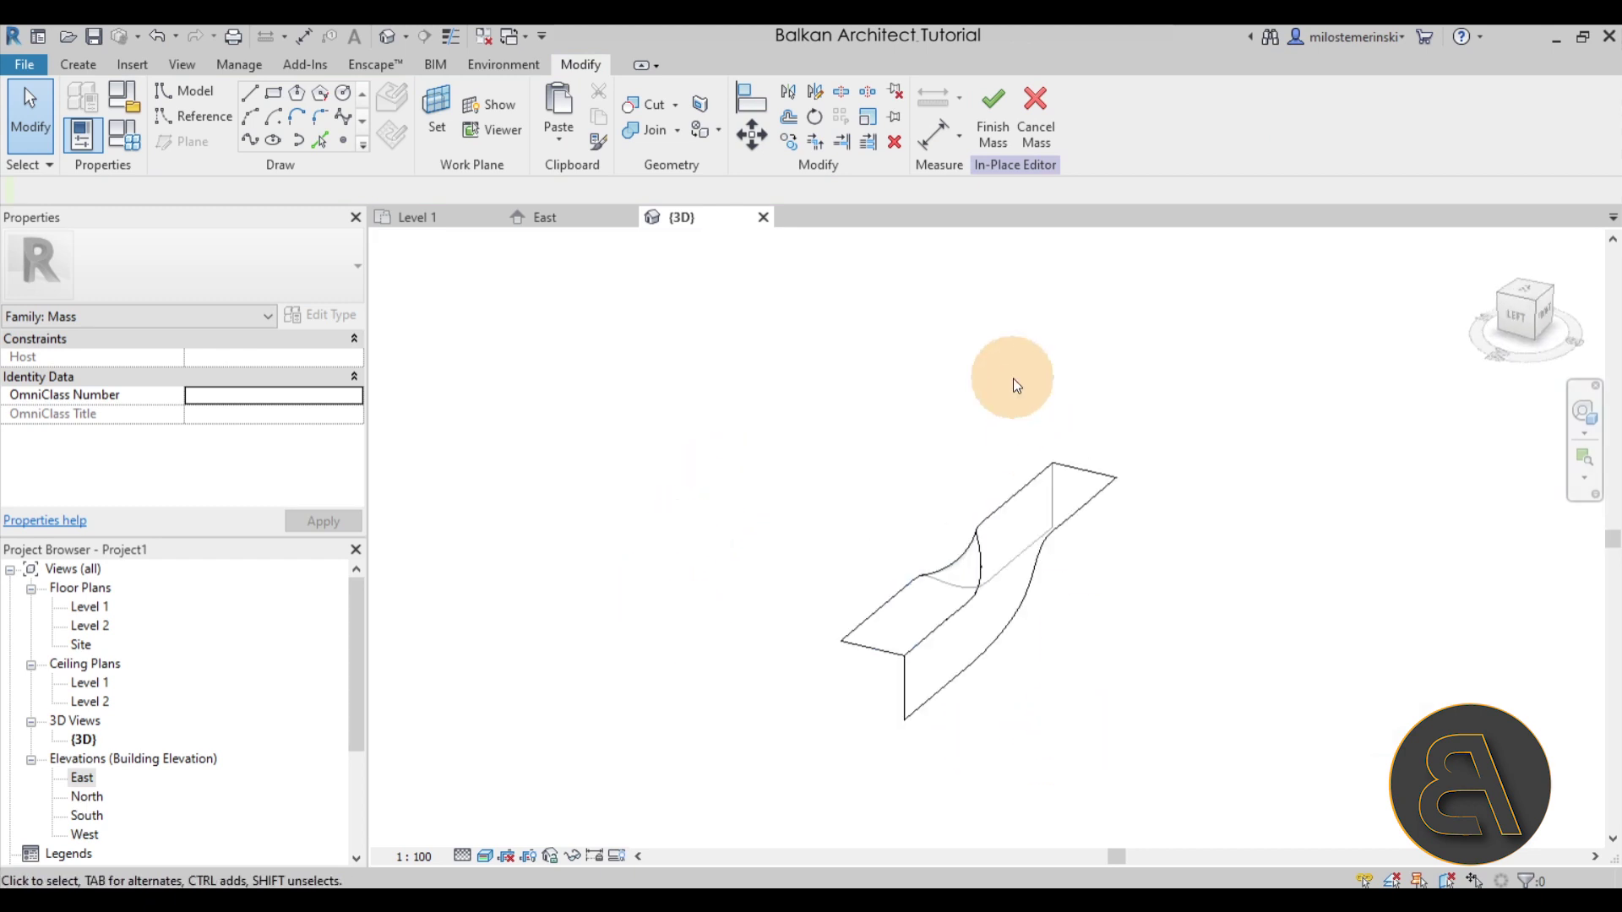
left_click(991, 144)
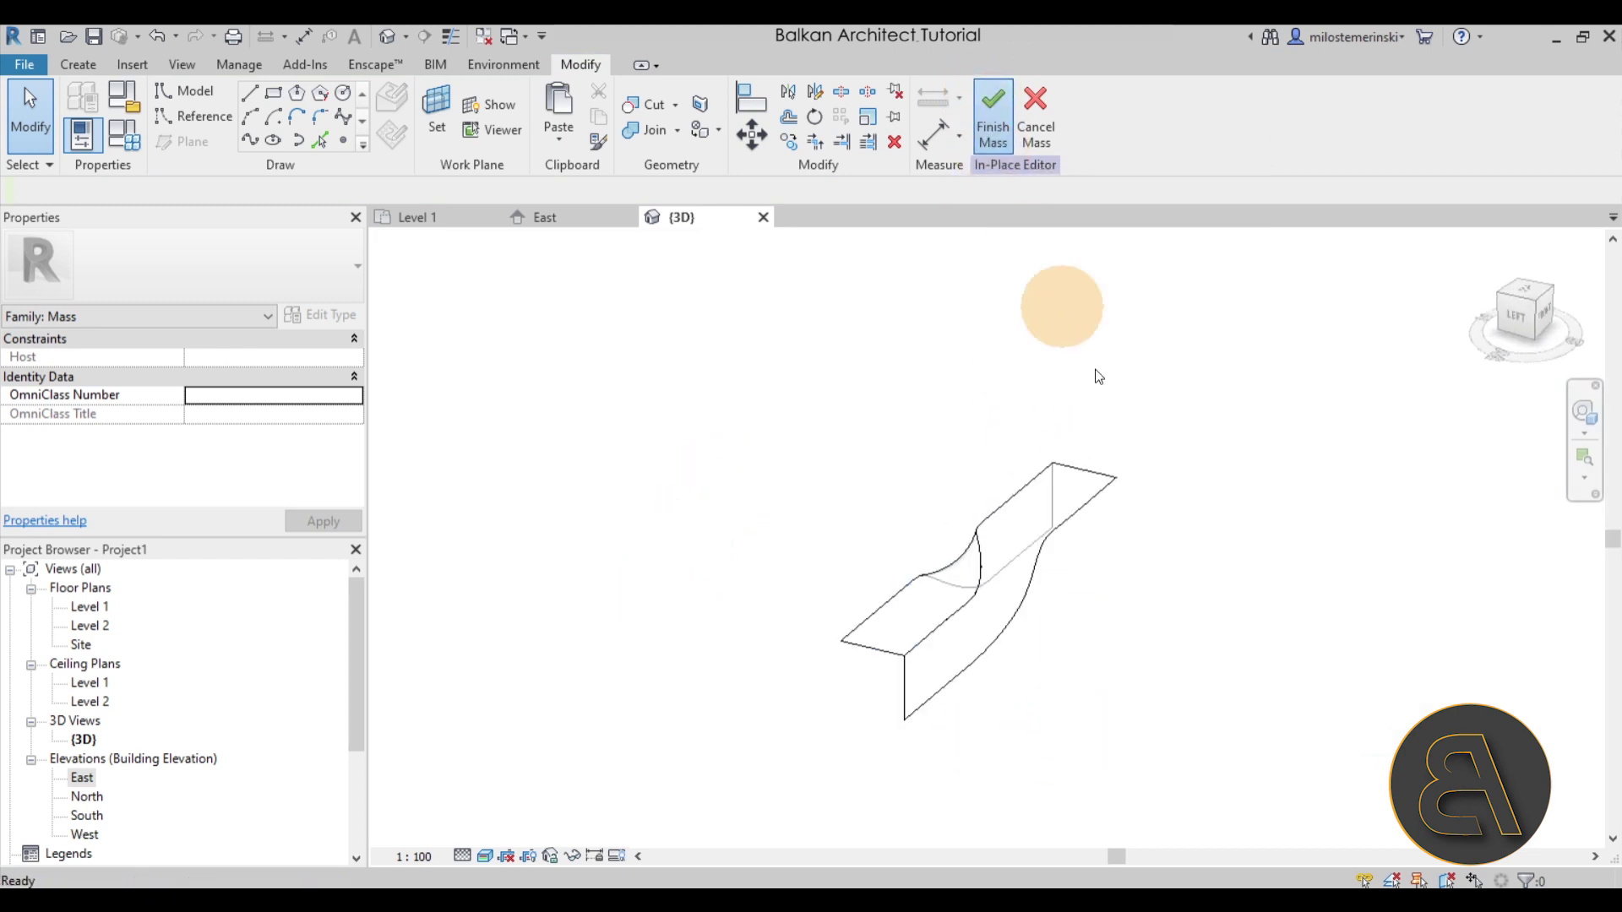
middle_click_drag(1119, 620, 1036, 617, "shift")
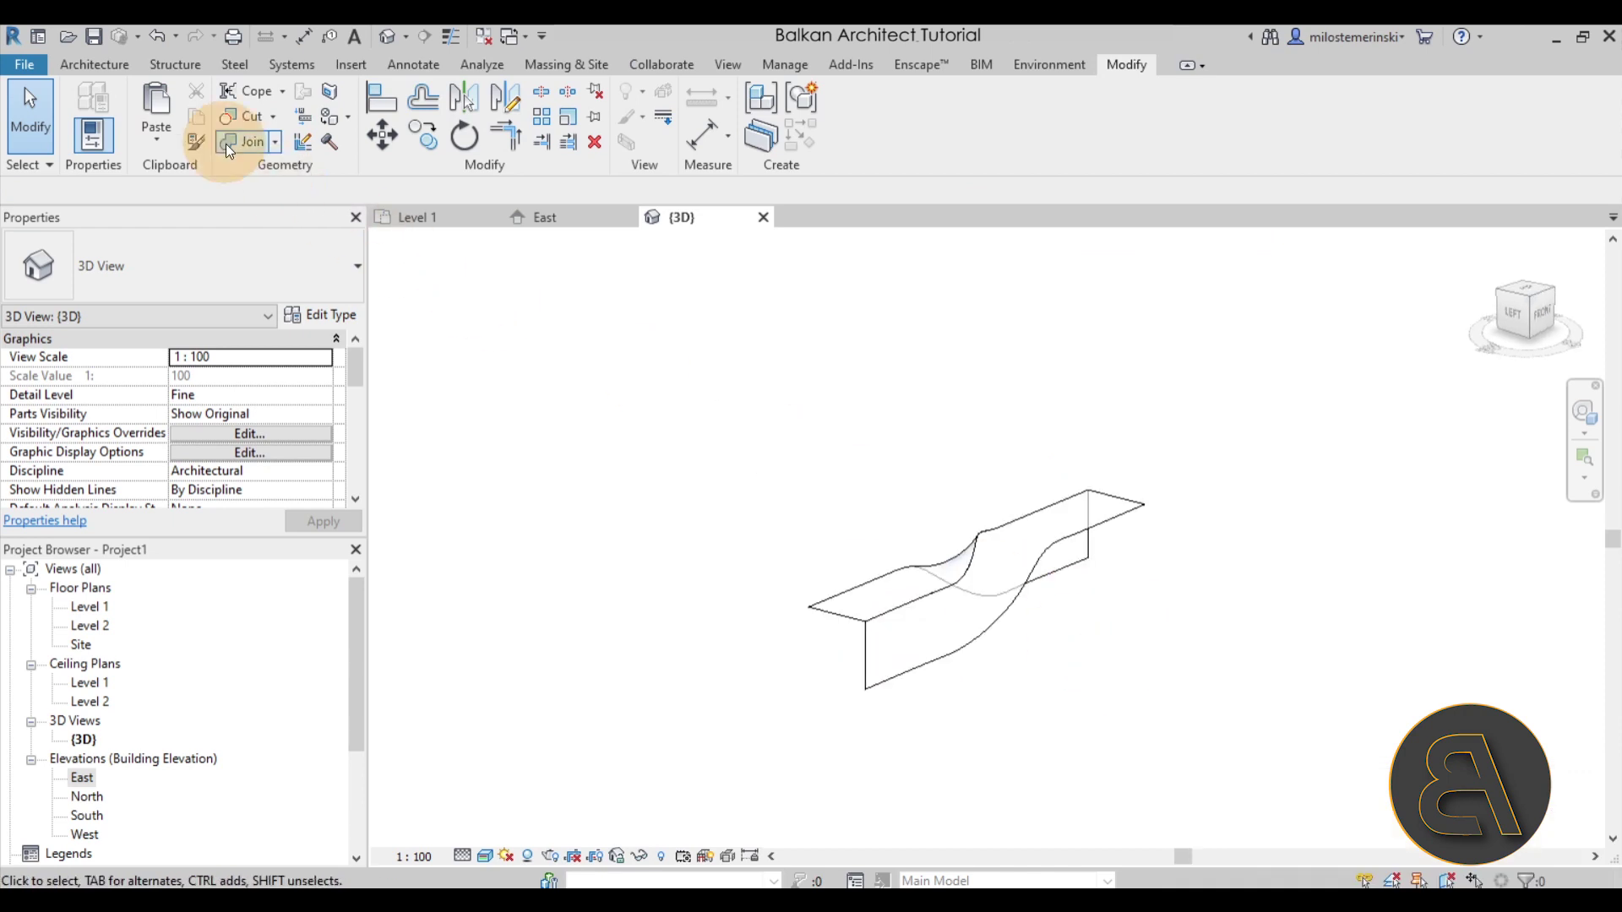
Step: Create walls by face on the twisting mass surfaces using the Basic Wall type Generic - 200mm
left_click(106, 71)
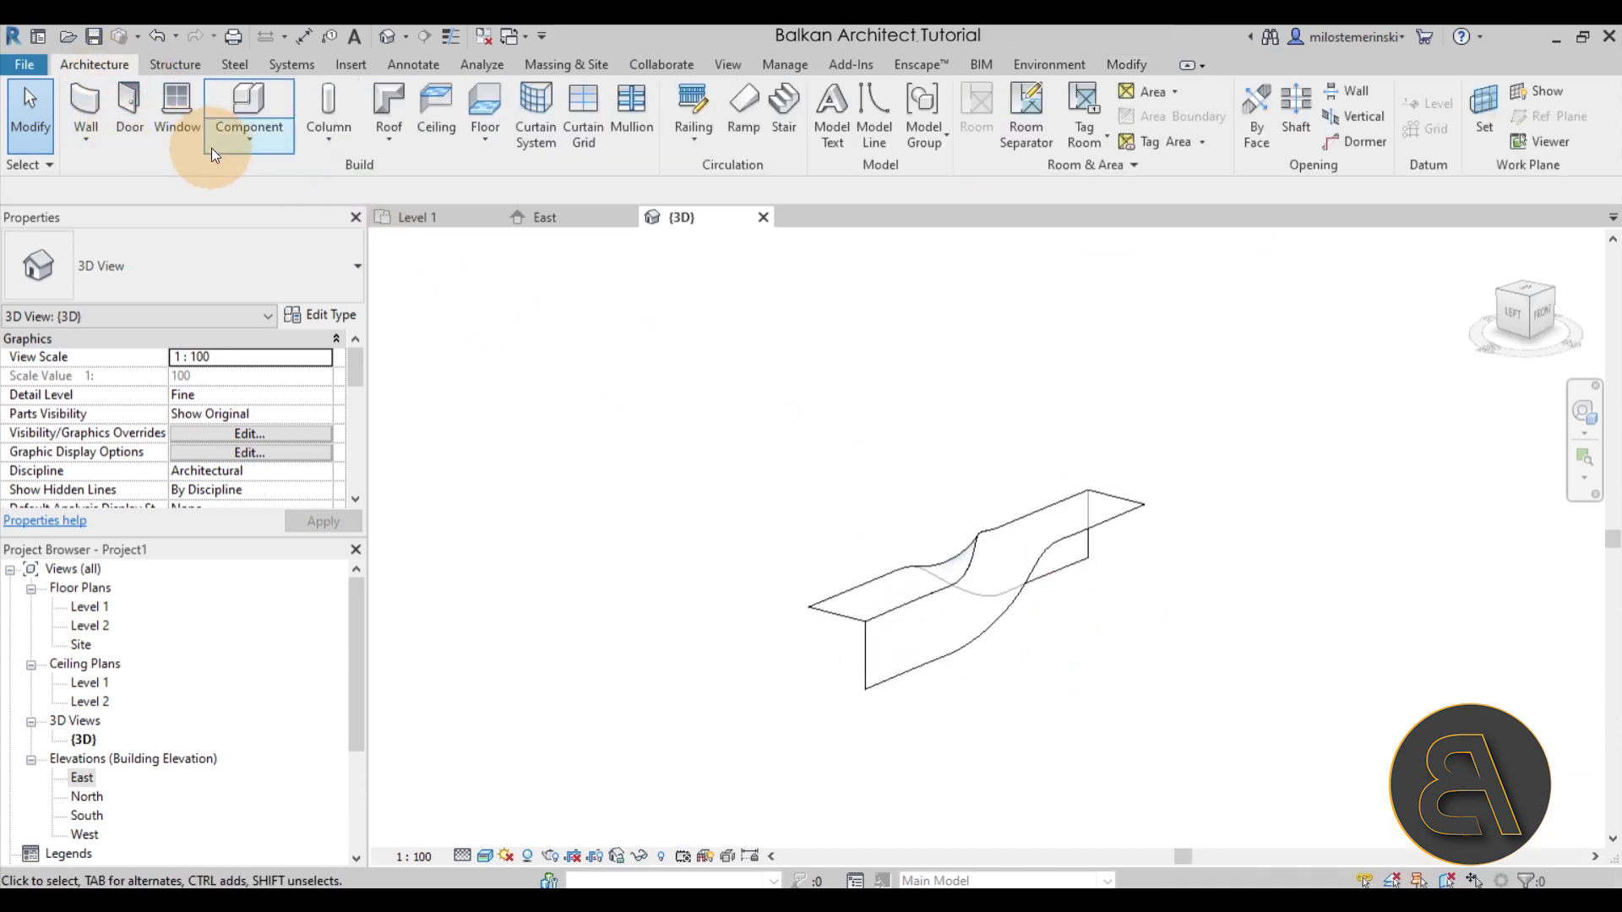
left_click(536, 67)
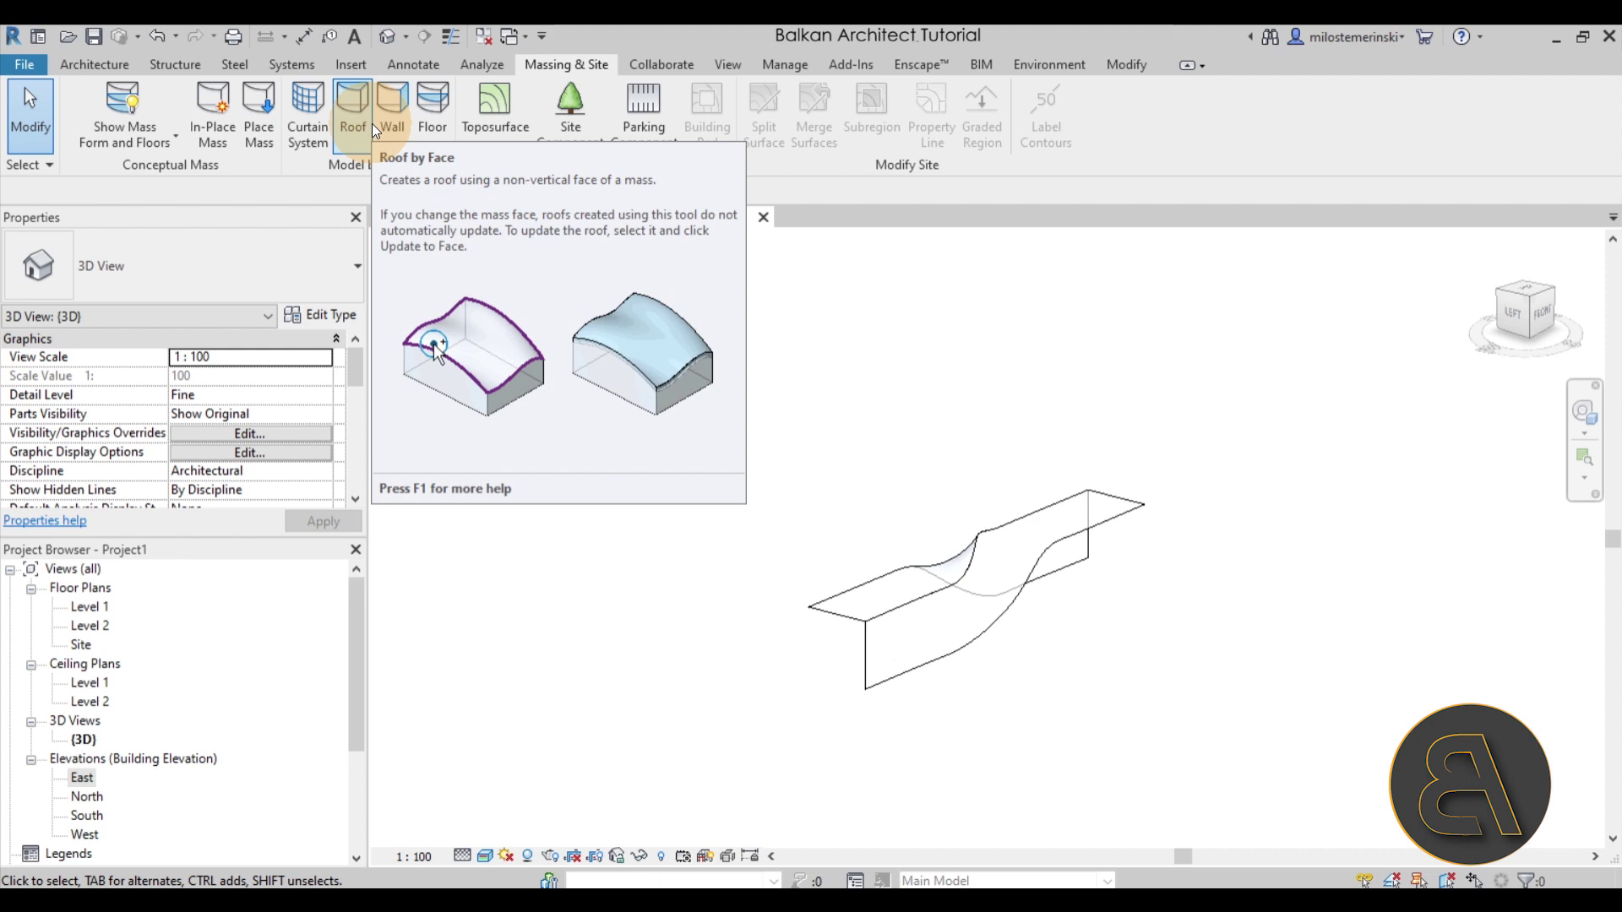
left_click(399, 130)
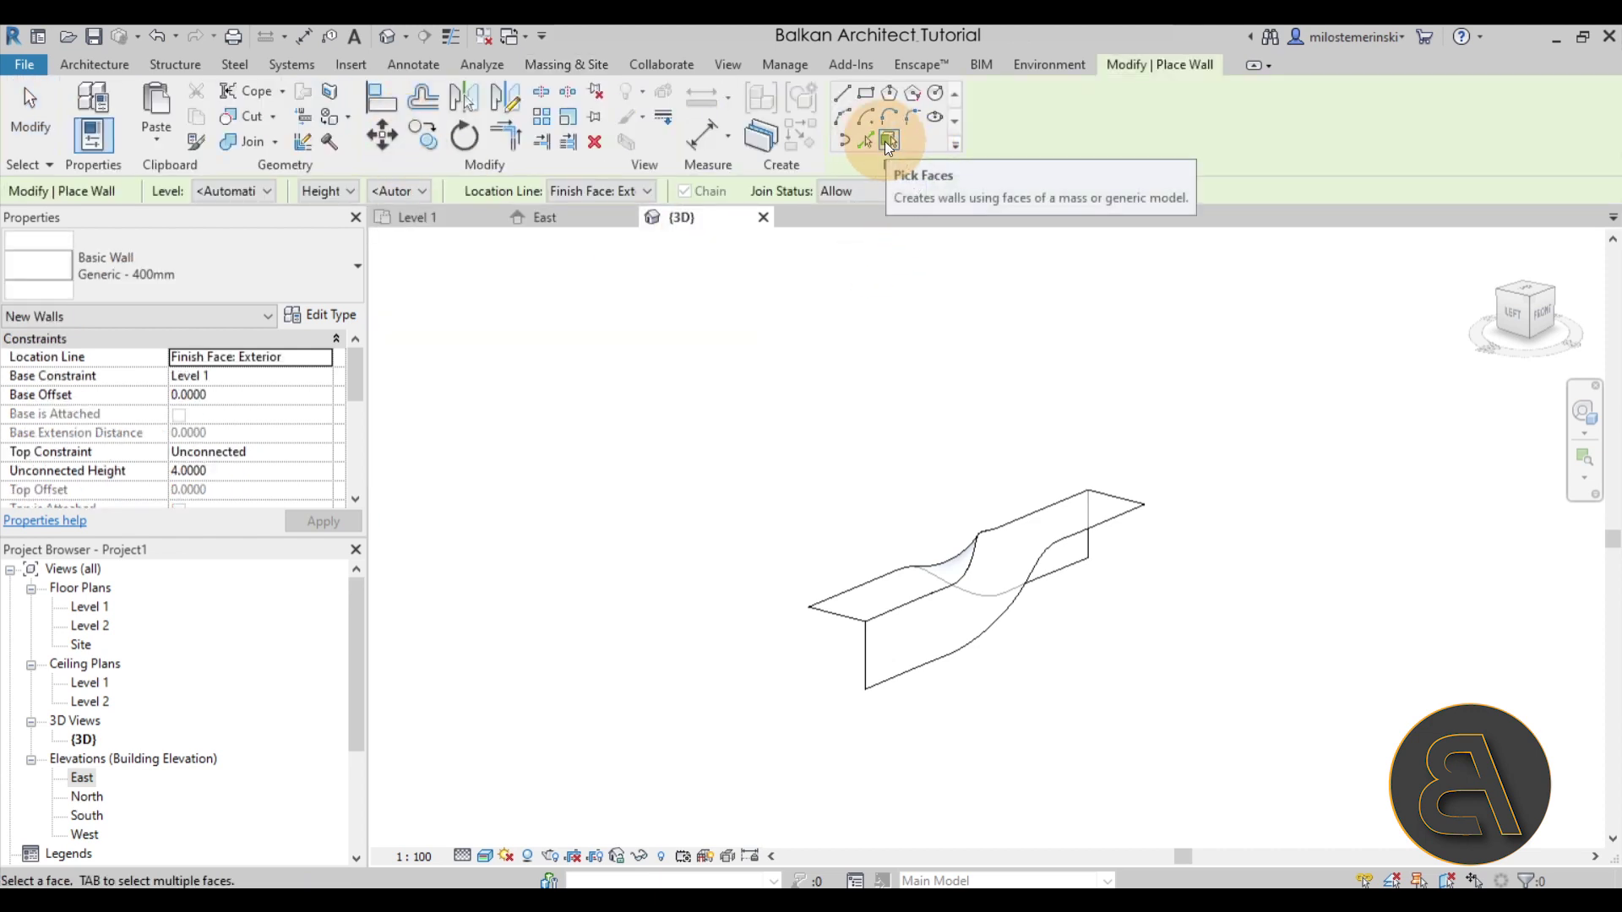
left_click(149, 297)
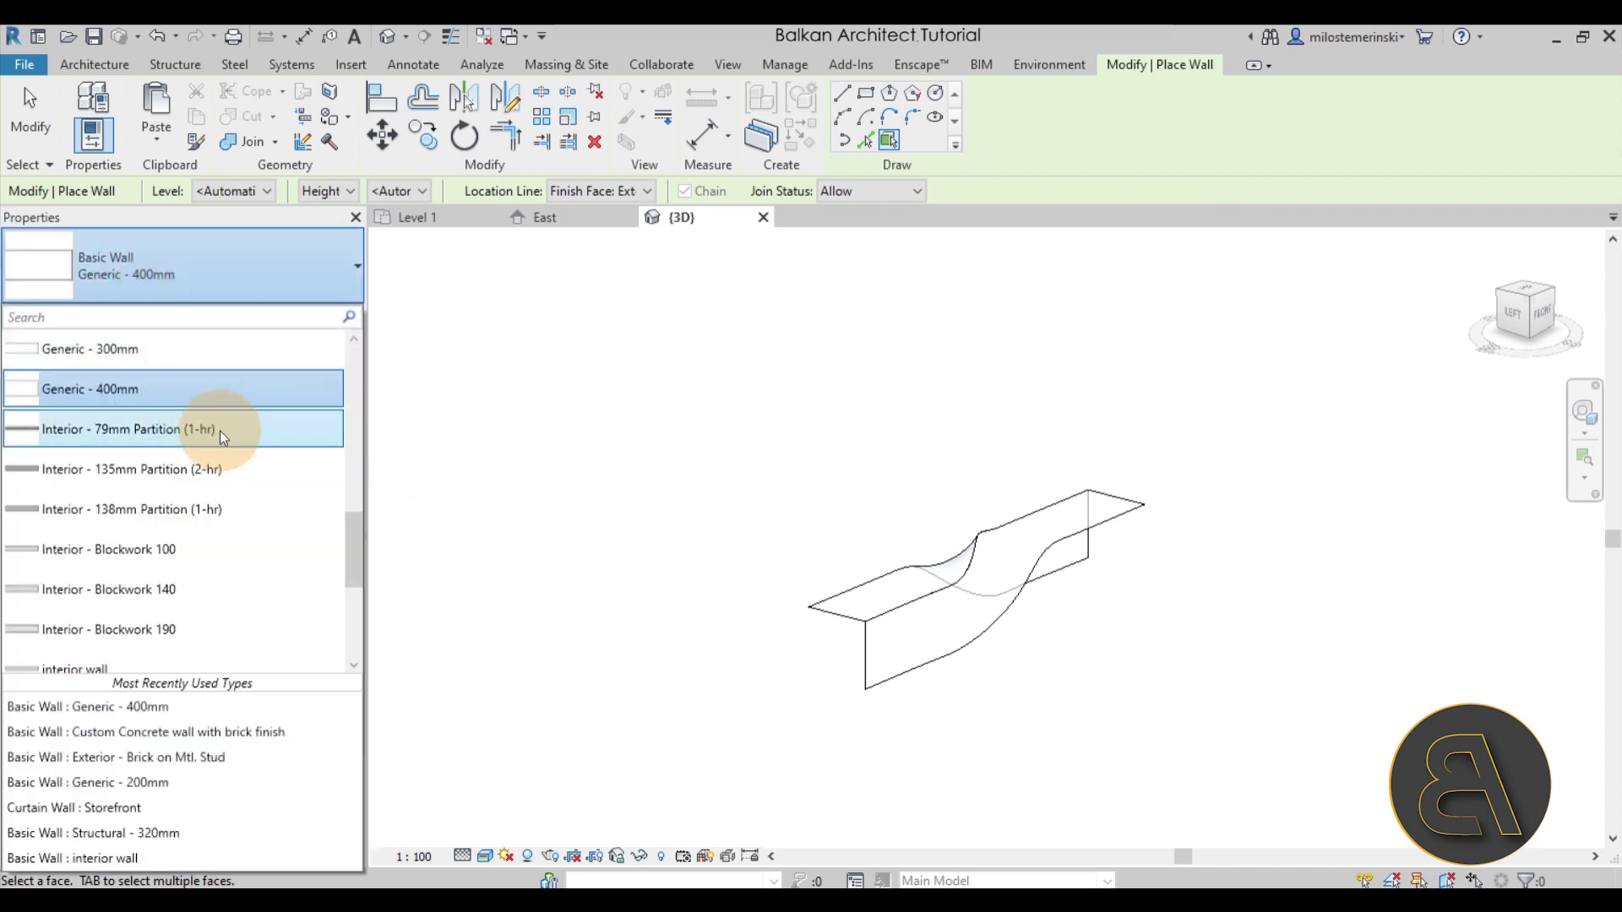
scroll(171, 403, "up", 1)
scroll(196, 417, "up", 1)
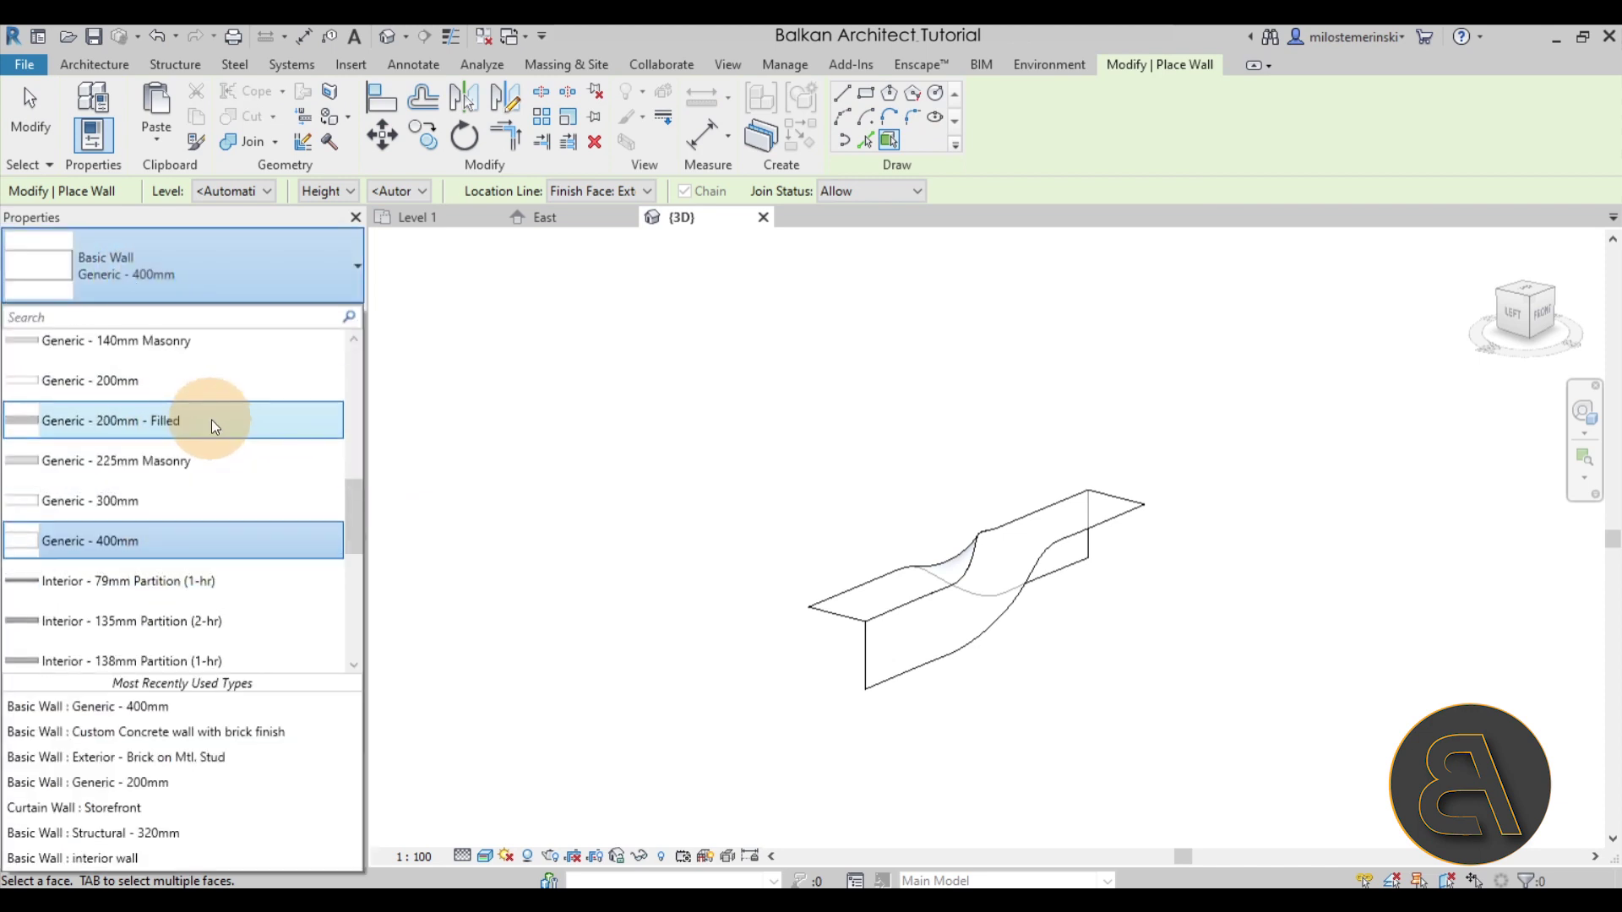
left_click(152, 381)
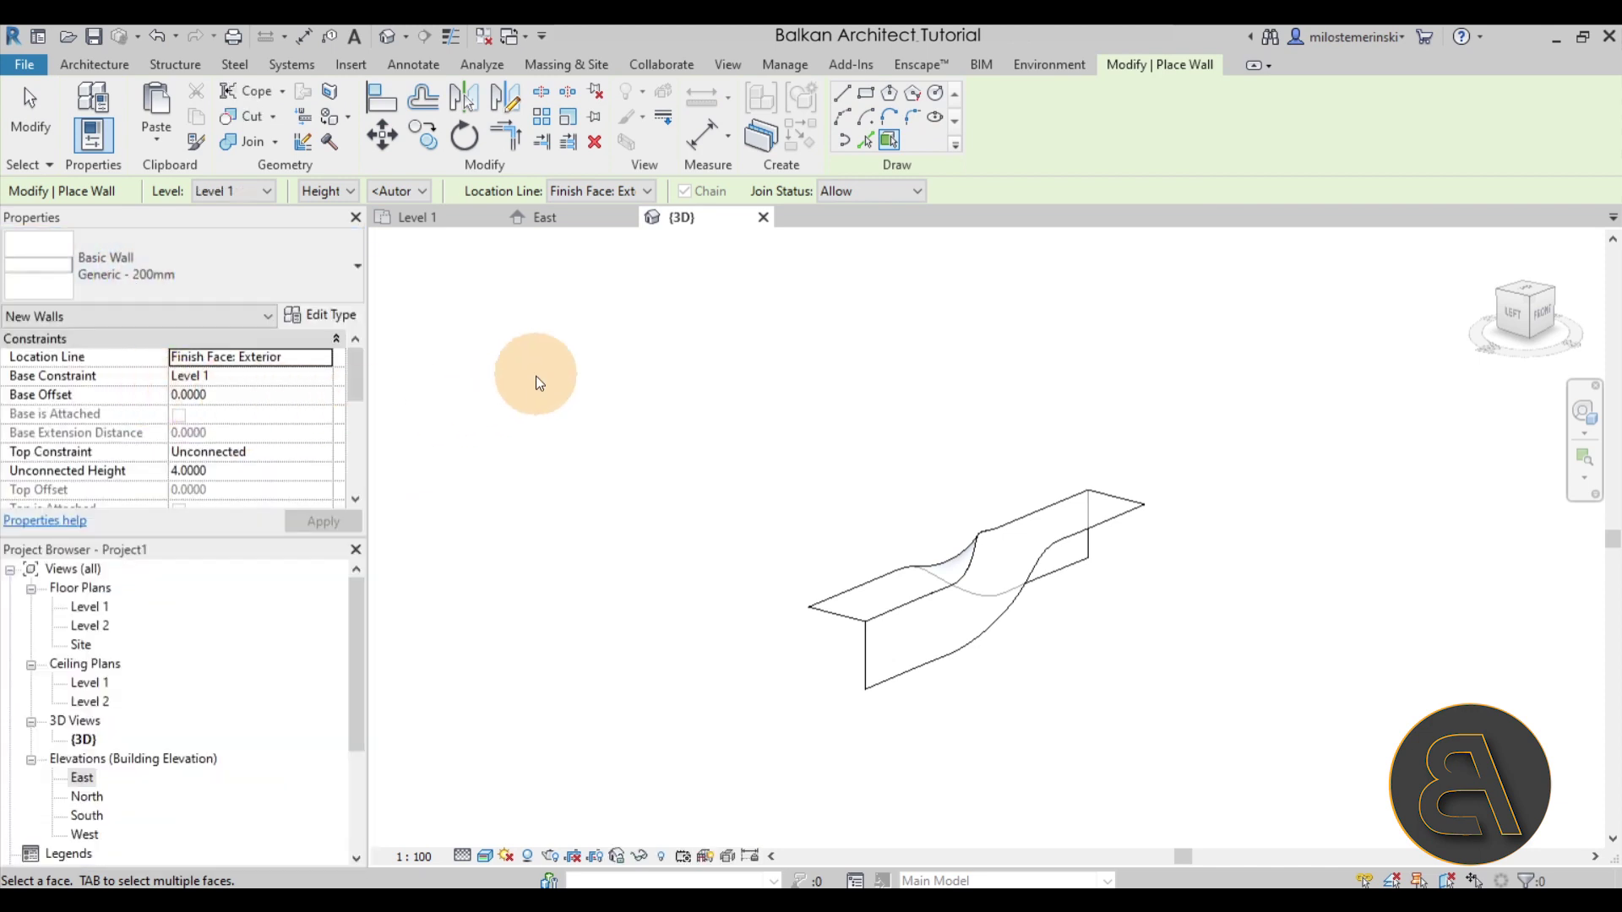
left_click(880, 616)
key("Escape")
key("Escape")
Step: Set the location line of the wall with the raised horizontal end to Finish Face: Interior
middle_click_drag(1071, 662, 789, 561, "shift")
left_click(655, 522)
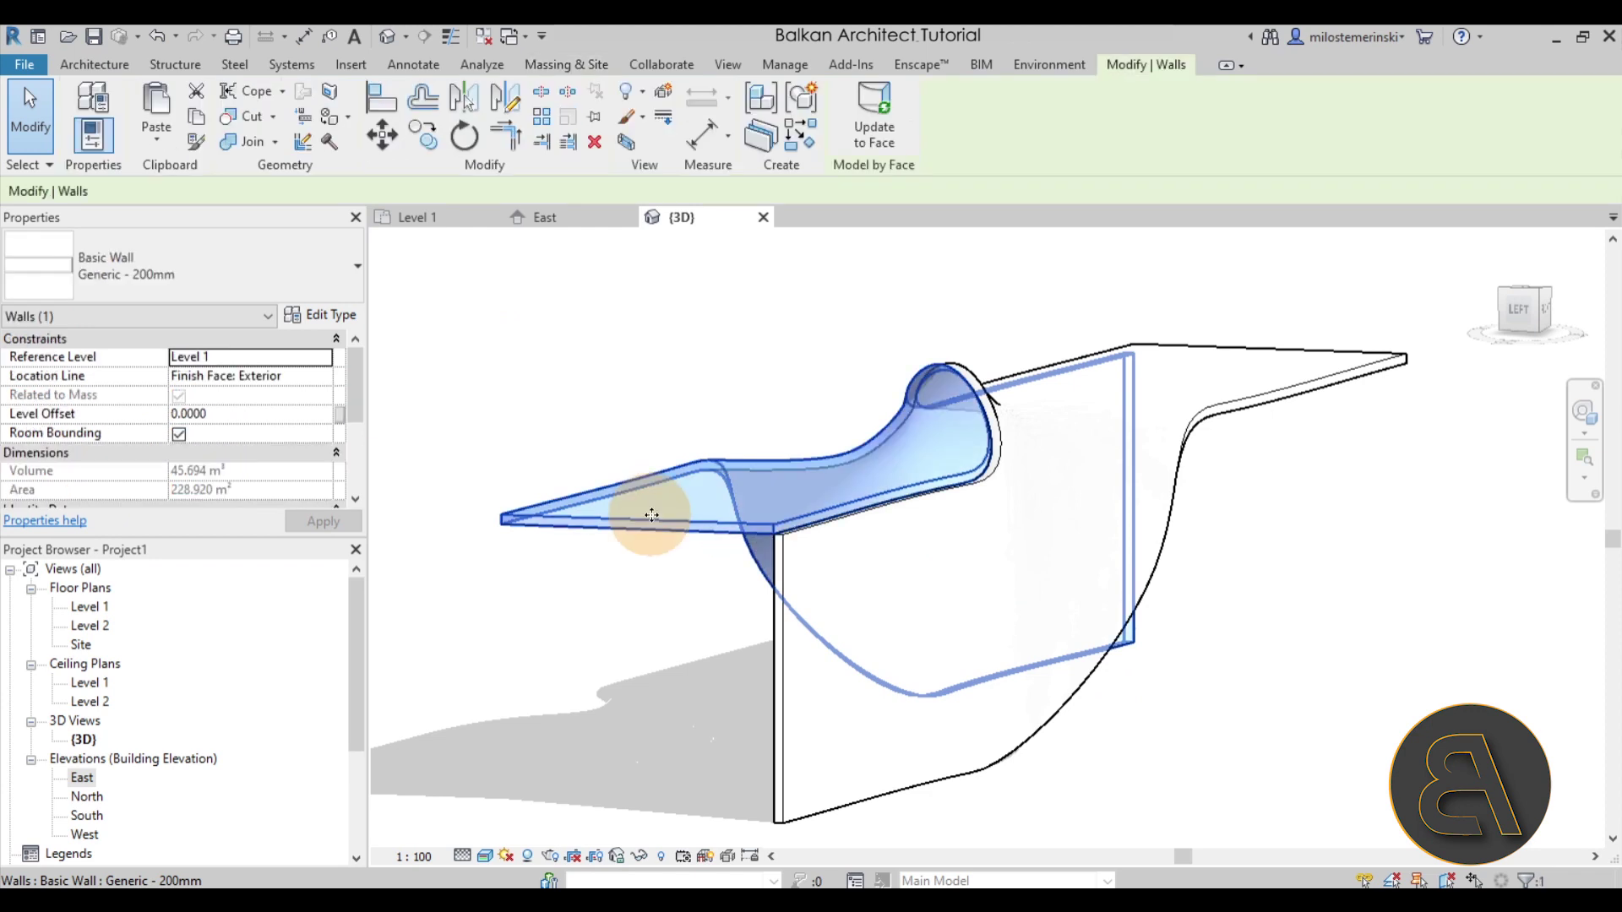
left_click(328, 385)
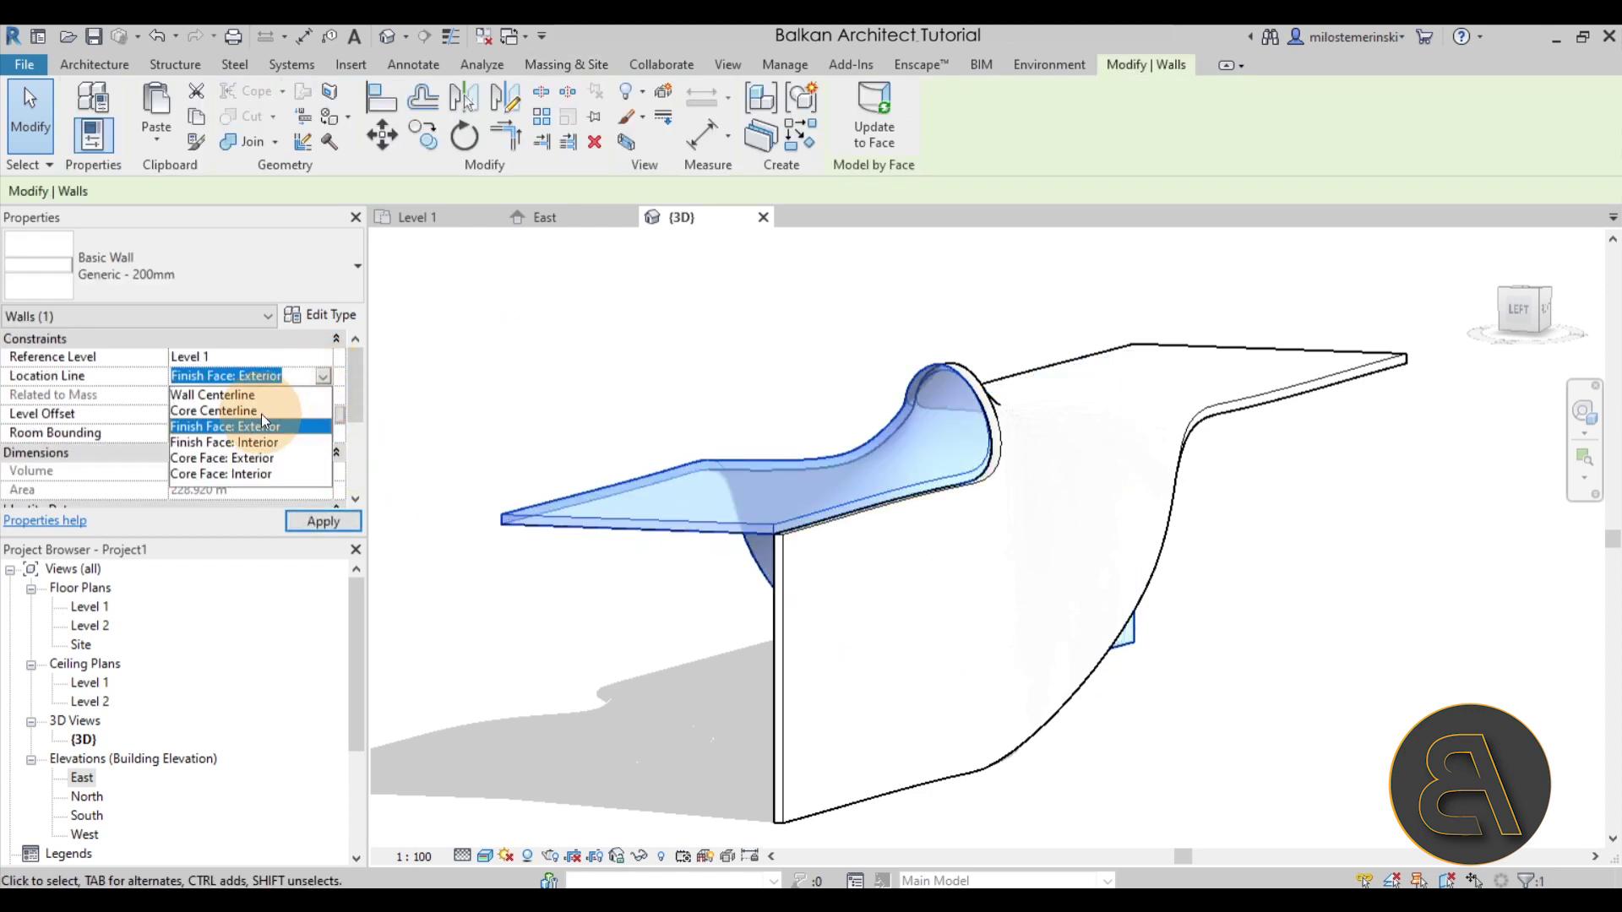
left_click(256, 443)
left_click(710, 622)
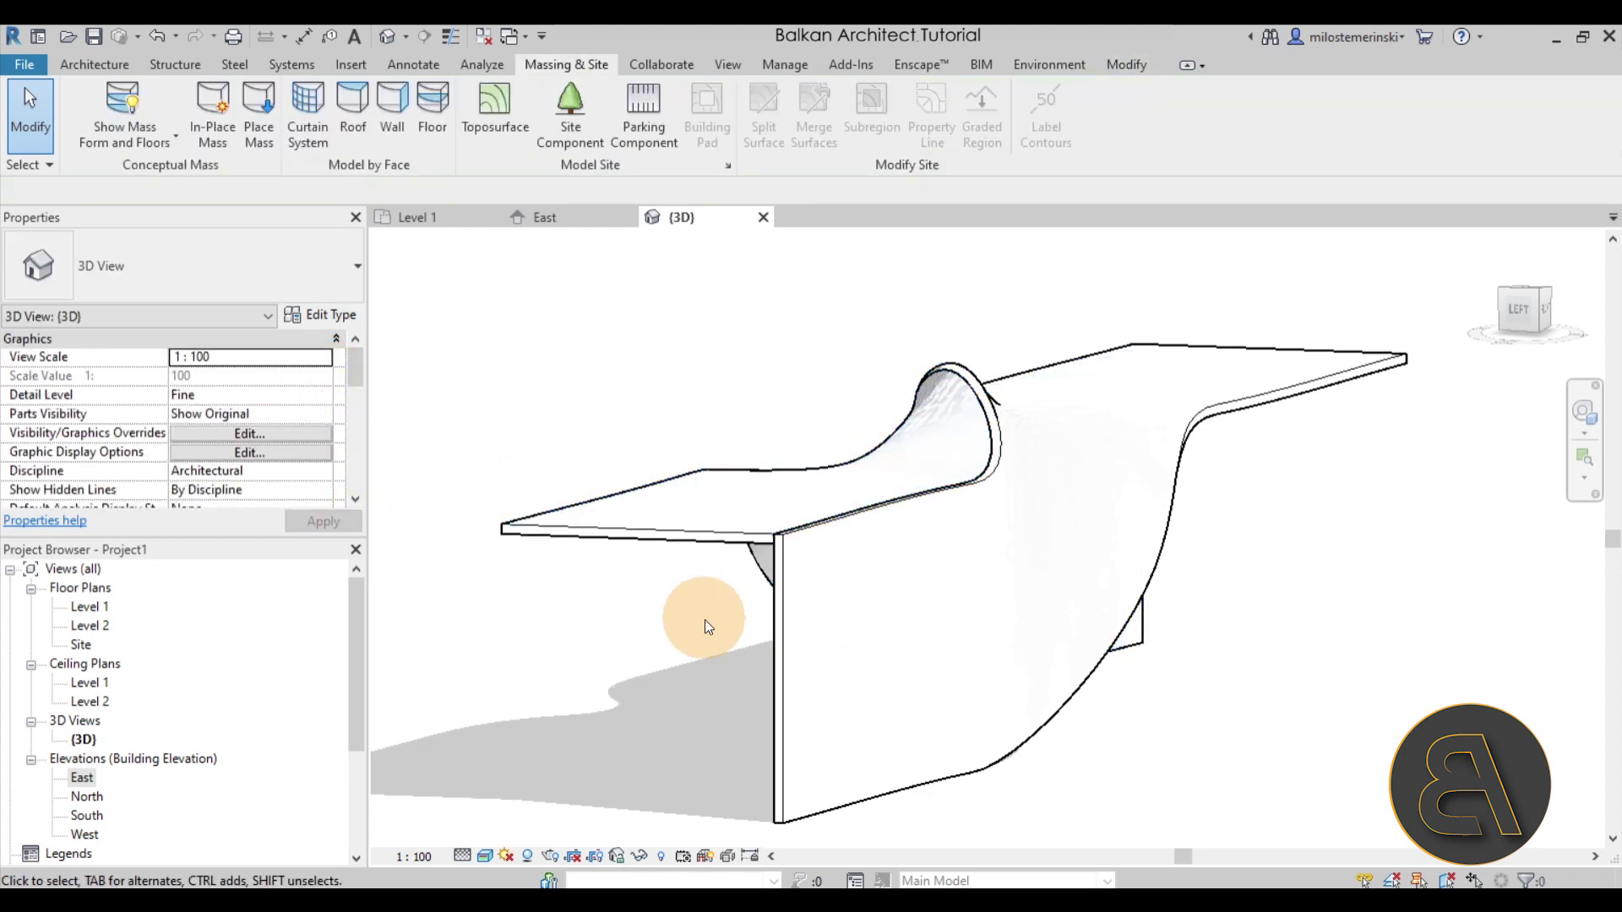
middle_click_drag(705, 621, 805, 608, "shift")
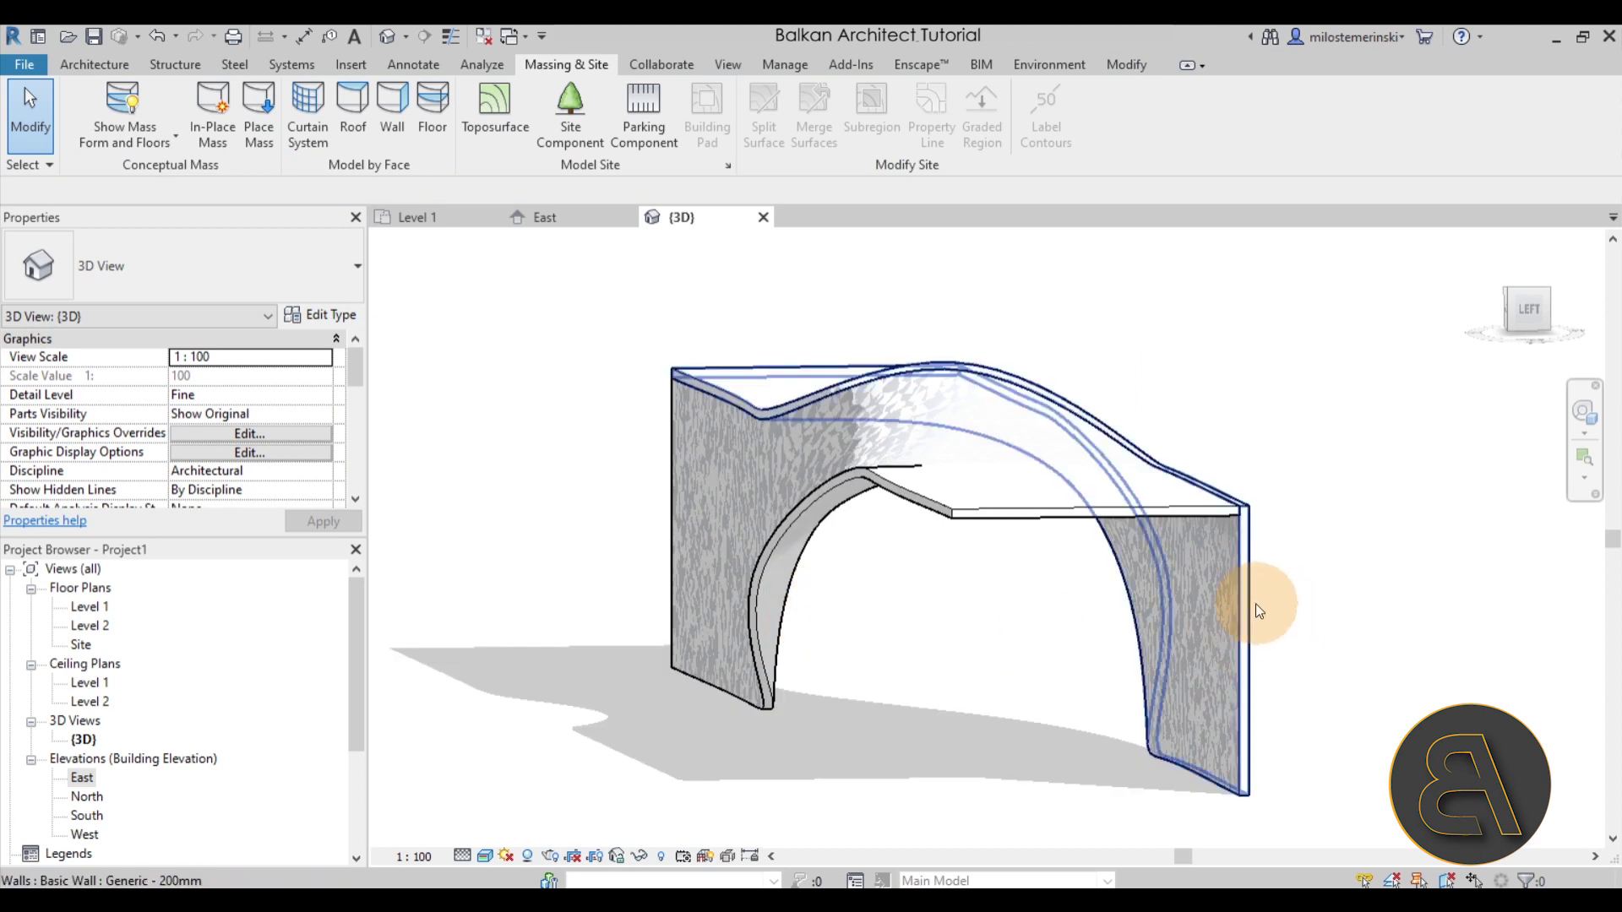
left_click(1256, 604)
middle_click_drag(1394, 670, 1147, 714, "shift")
left_click(1284, 644)
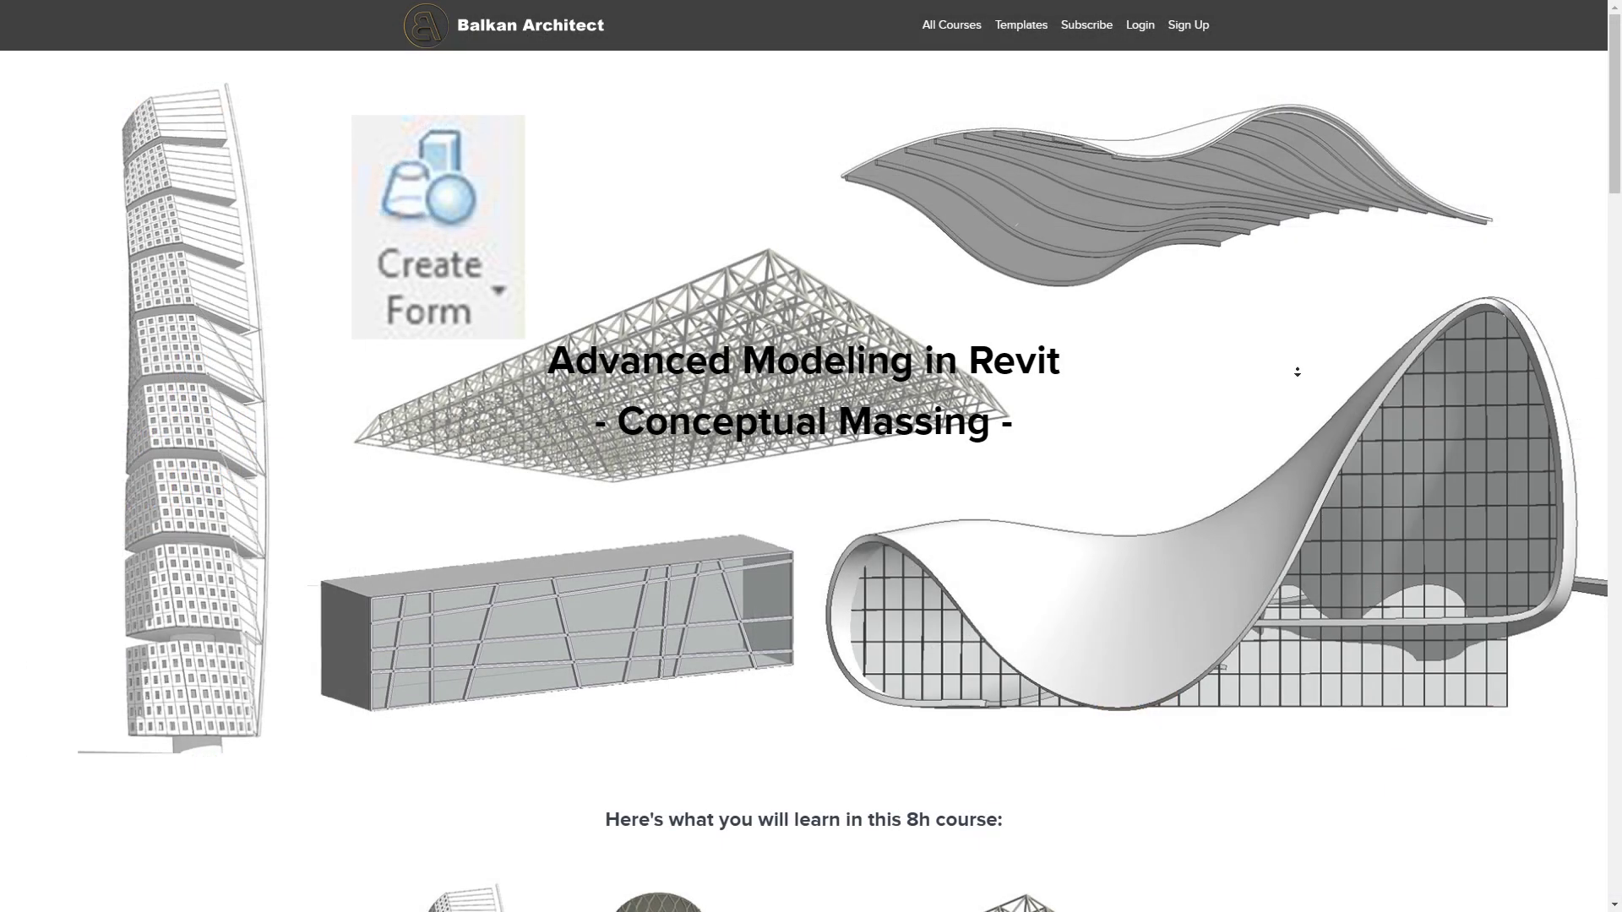
Step: Switch to the Balkan Architect website and look through the Advanced Modeling in Revit - Conceptual Massing course page down to its example curriculum
scroll(1301, 403, "down", 1)
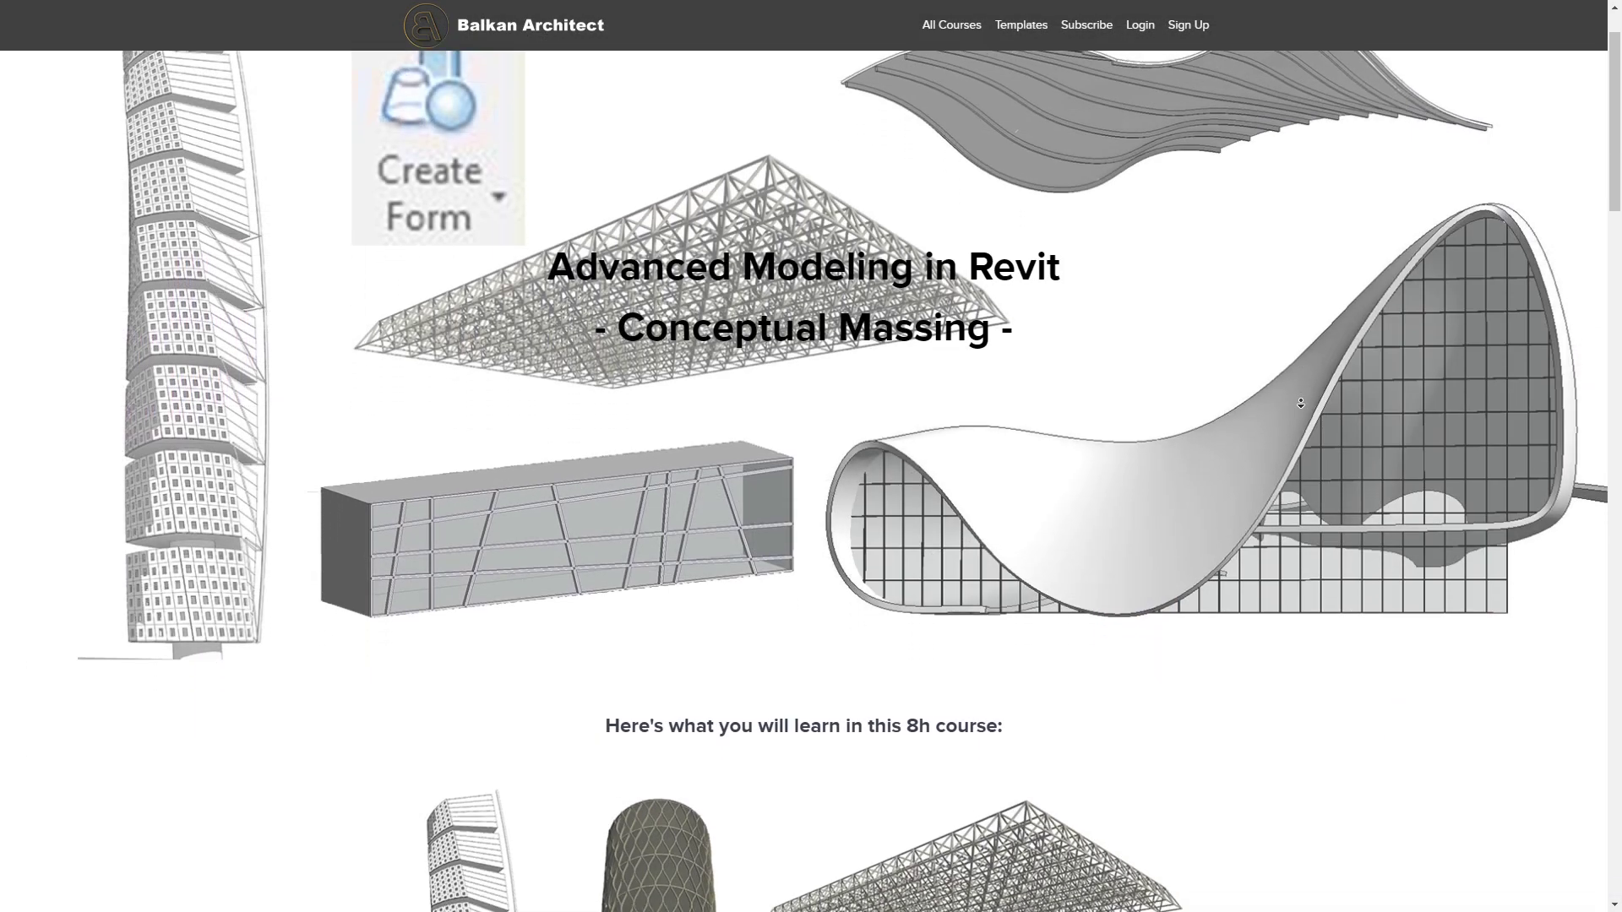
scroll(1301, 403, "down", 5)
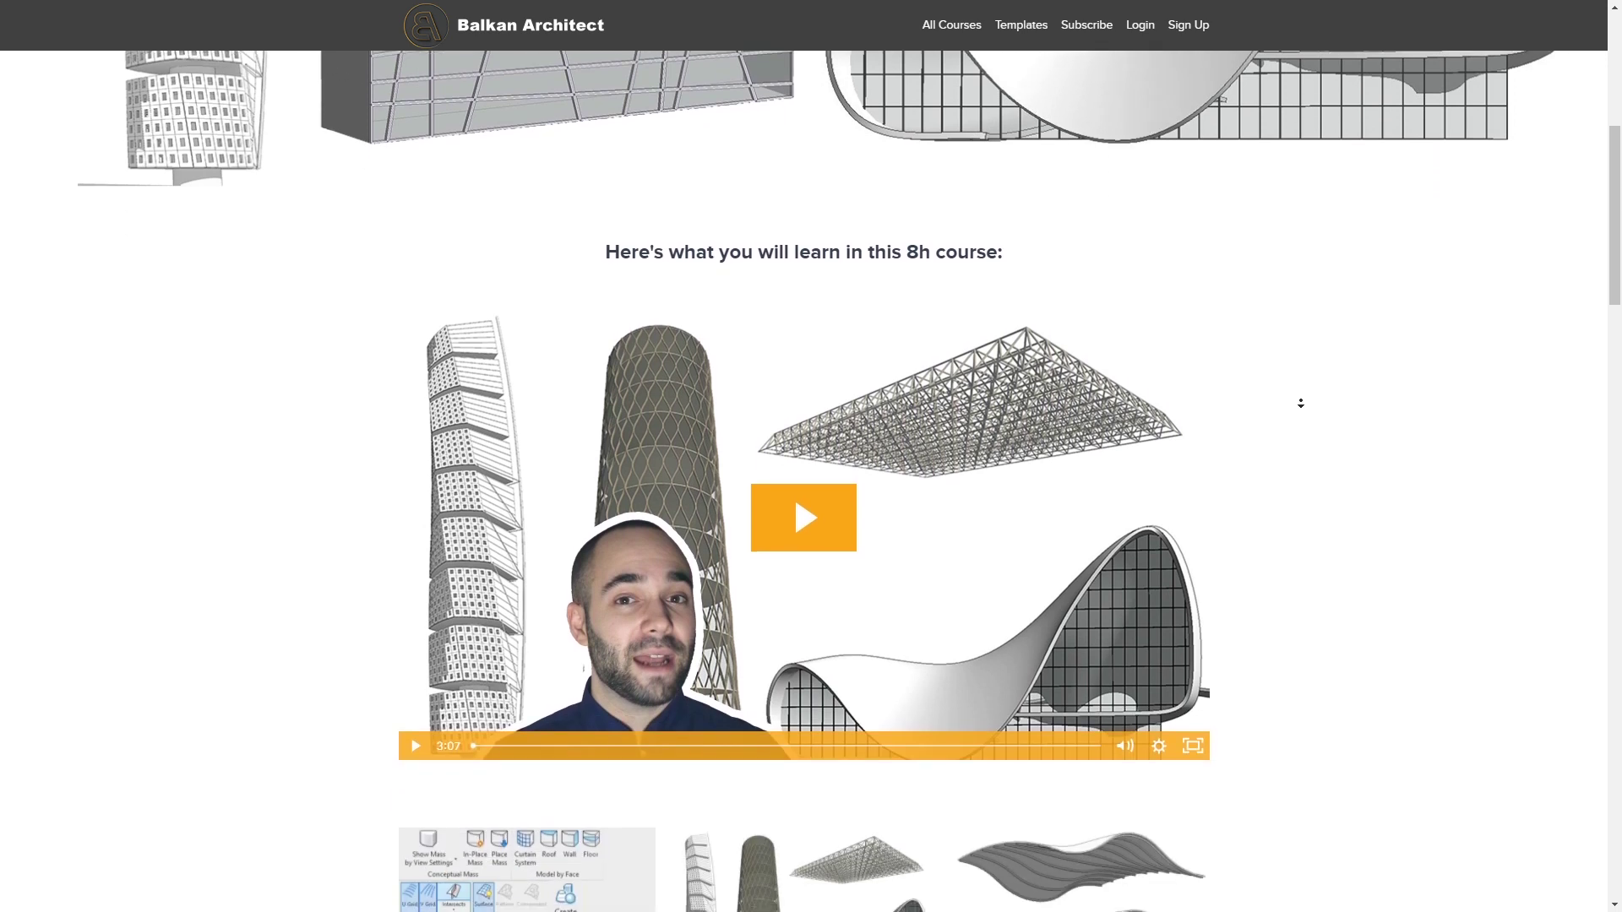
scroll(1301, 403, "down", 5)
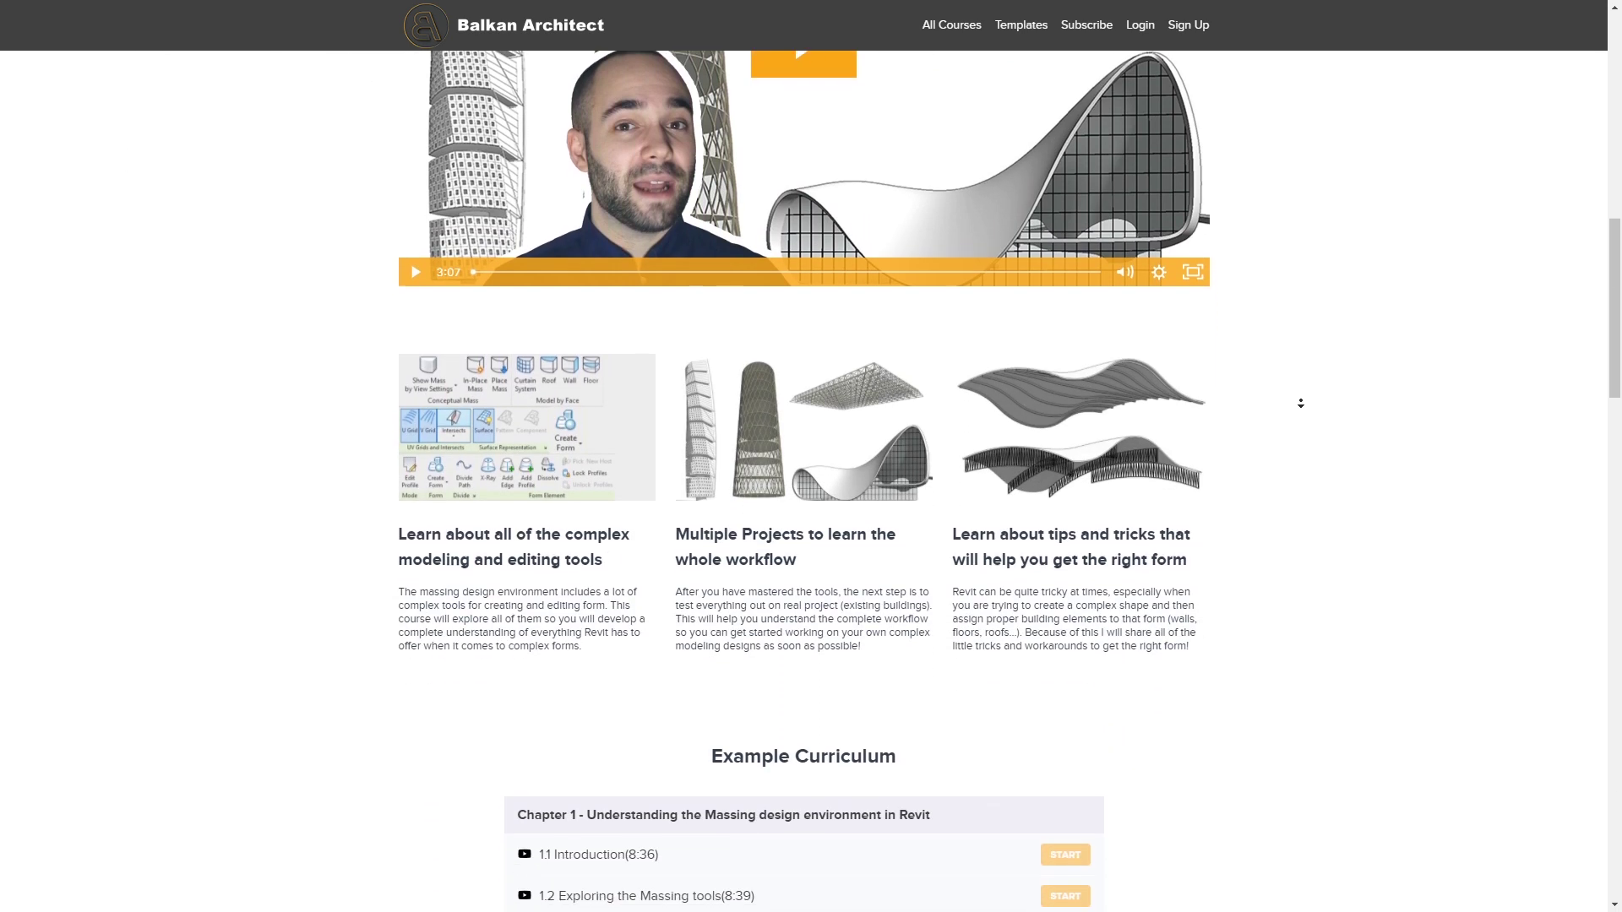
scroll(1301, 403, "down", 5)
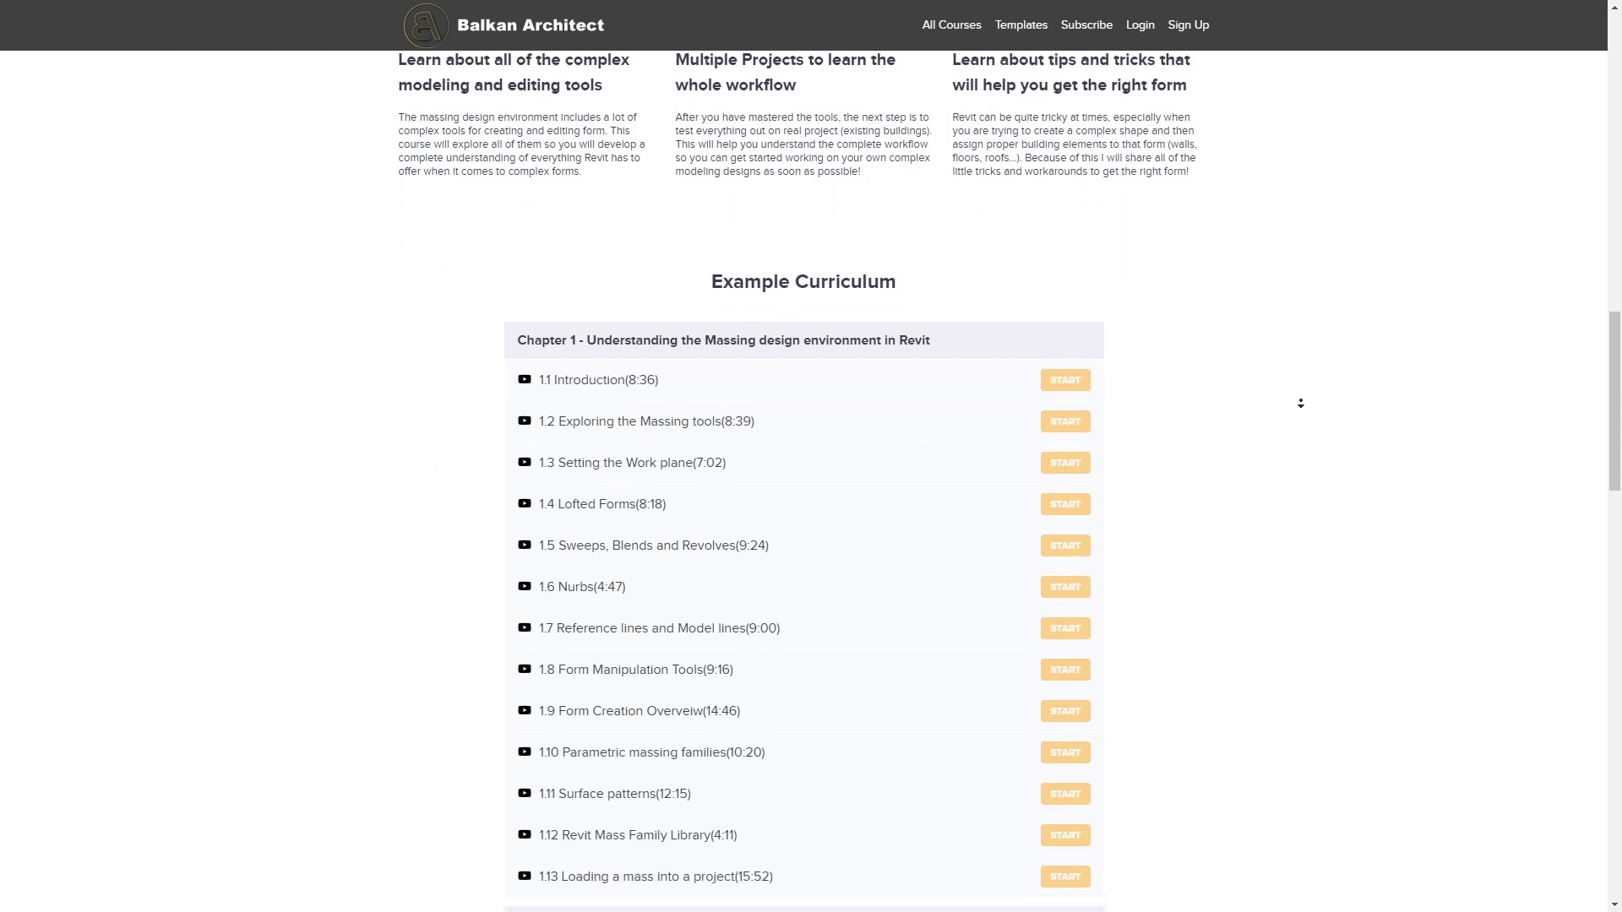
scroll(1302, 403, "down", 3)
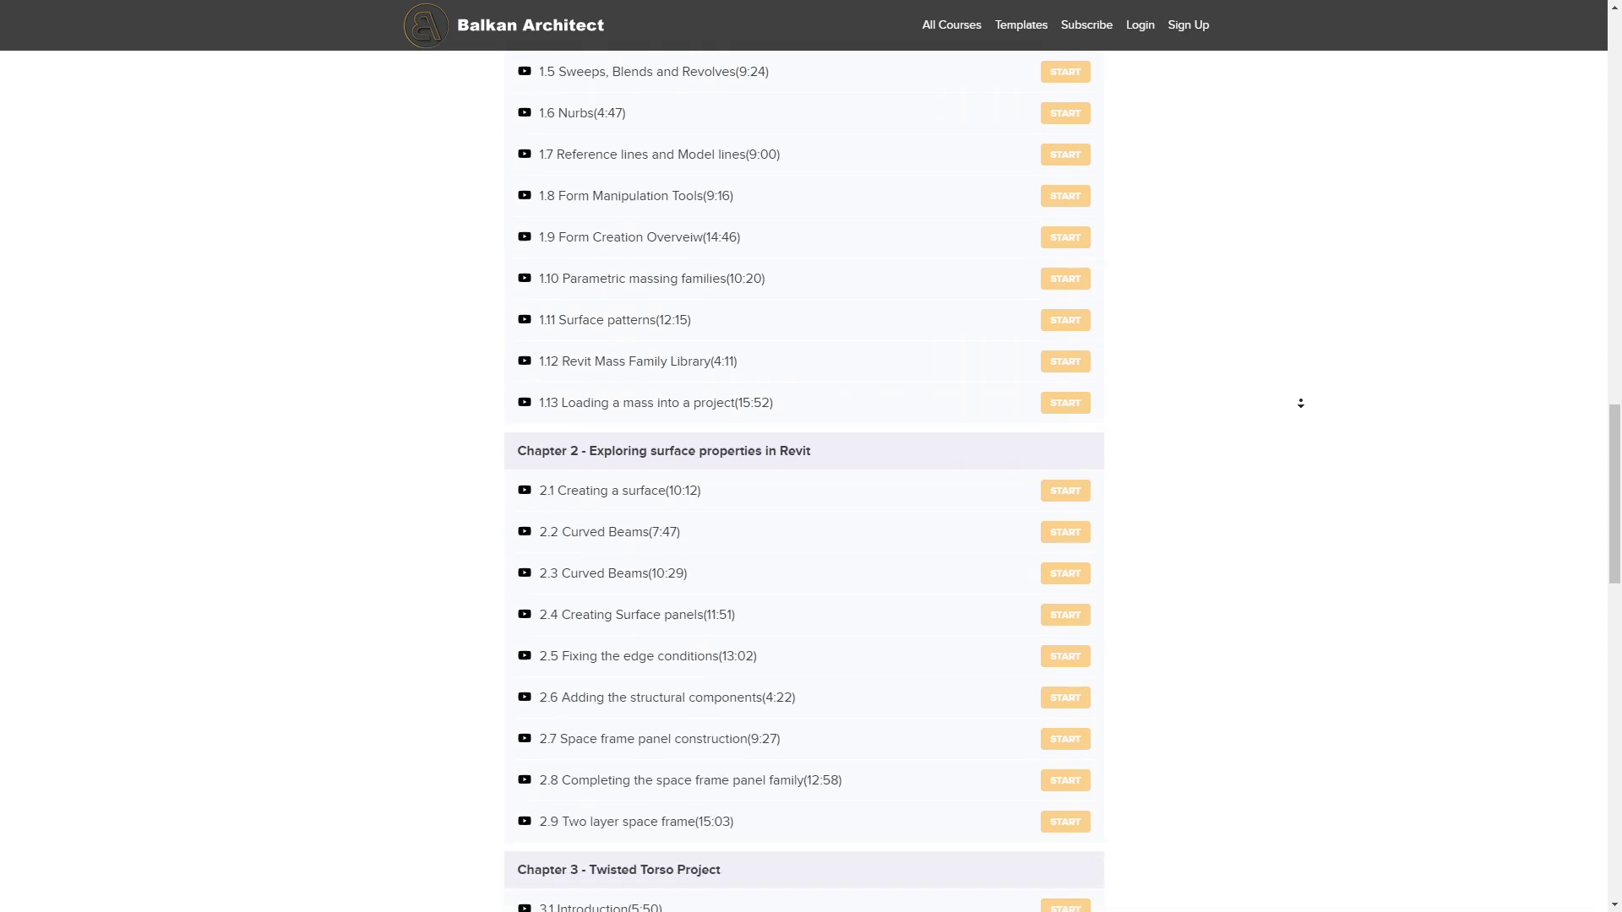